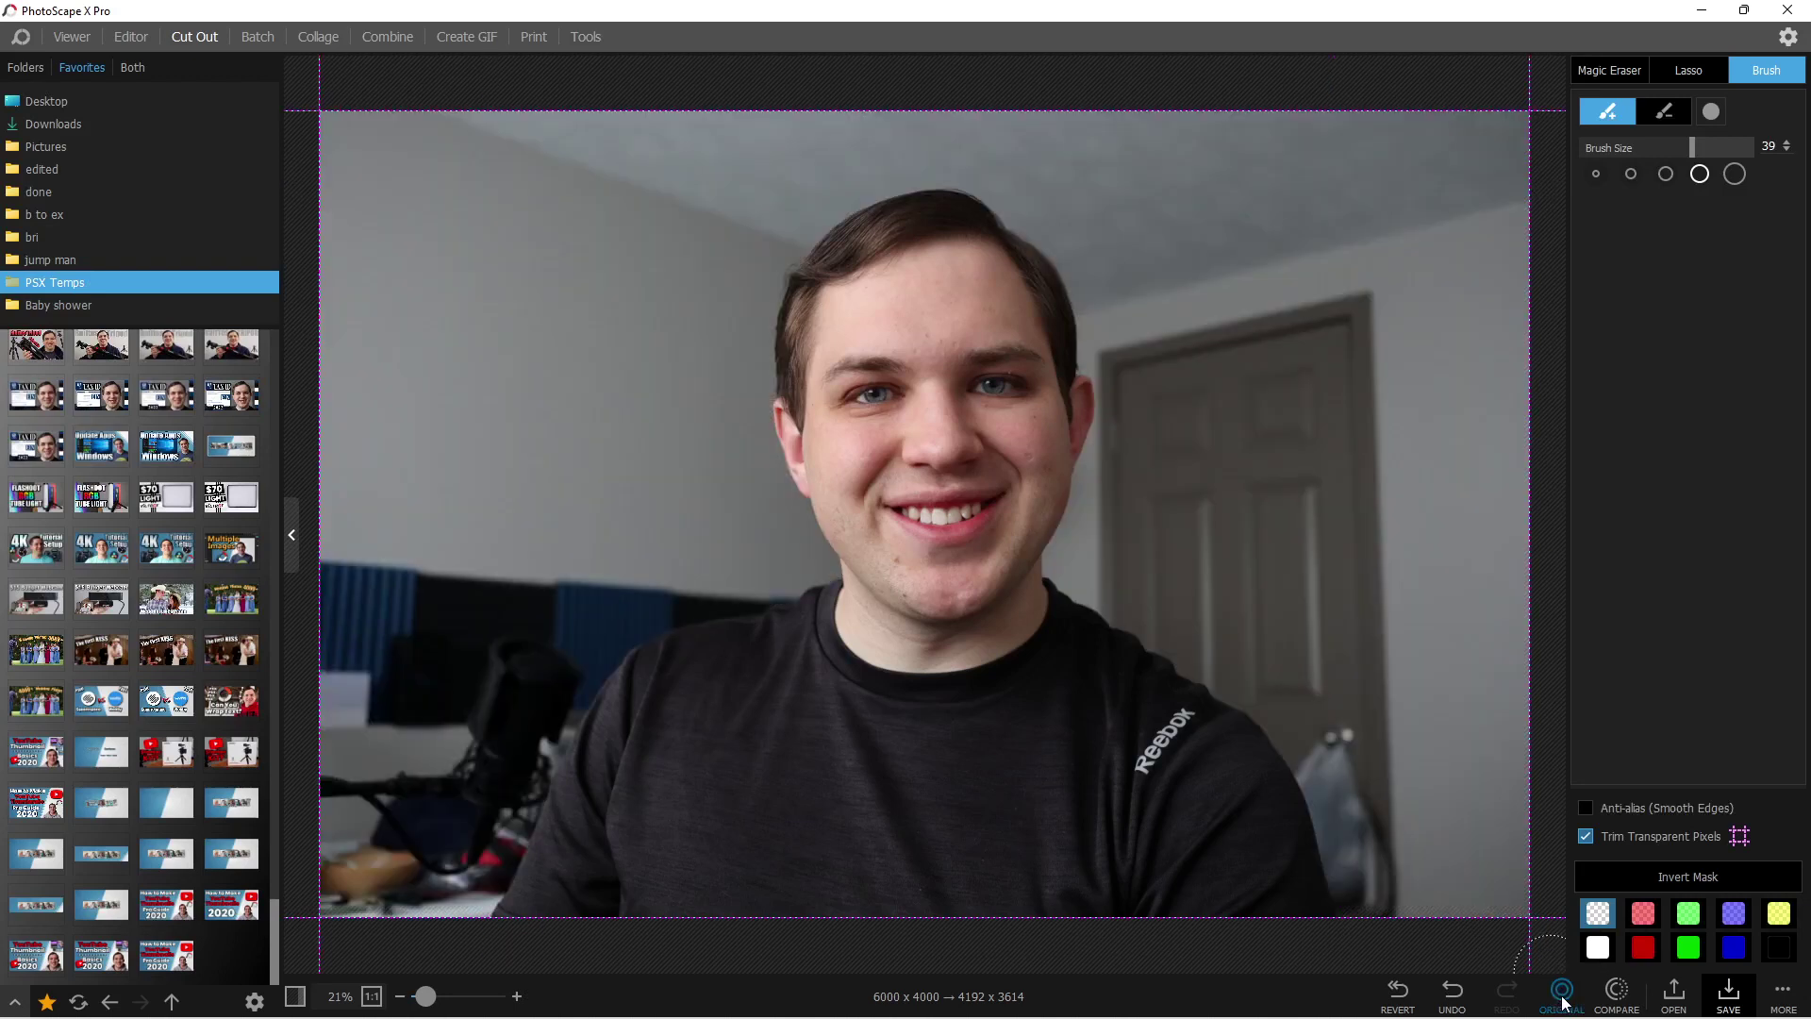
- Compare the cutout with the original room photo, revert the cutout, and open the tools overview
{"action": "left_click", "coordinate": [1561, 997]}
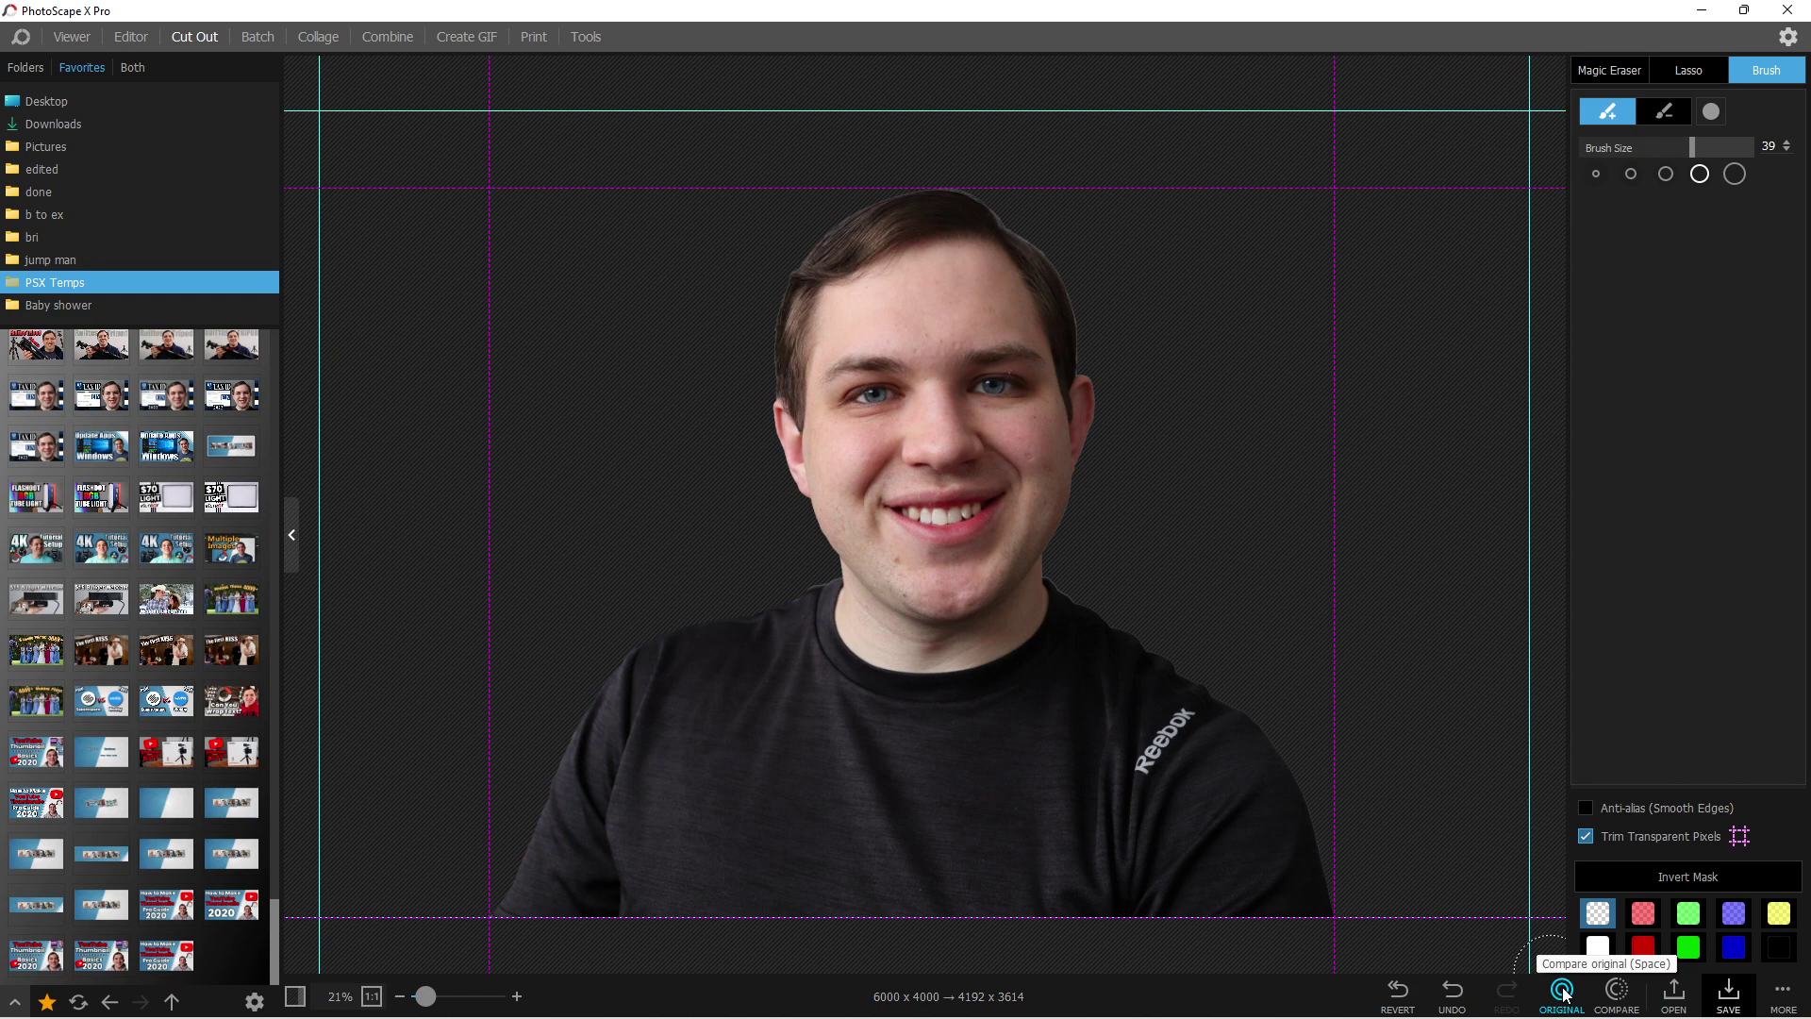
{"action": "left_click", "coordinate": [1562, 993]}
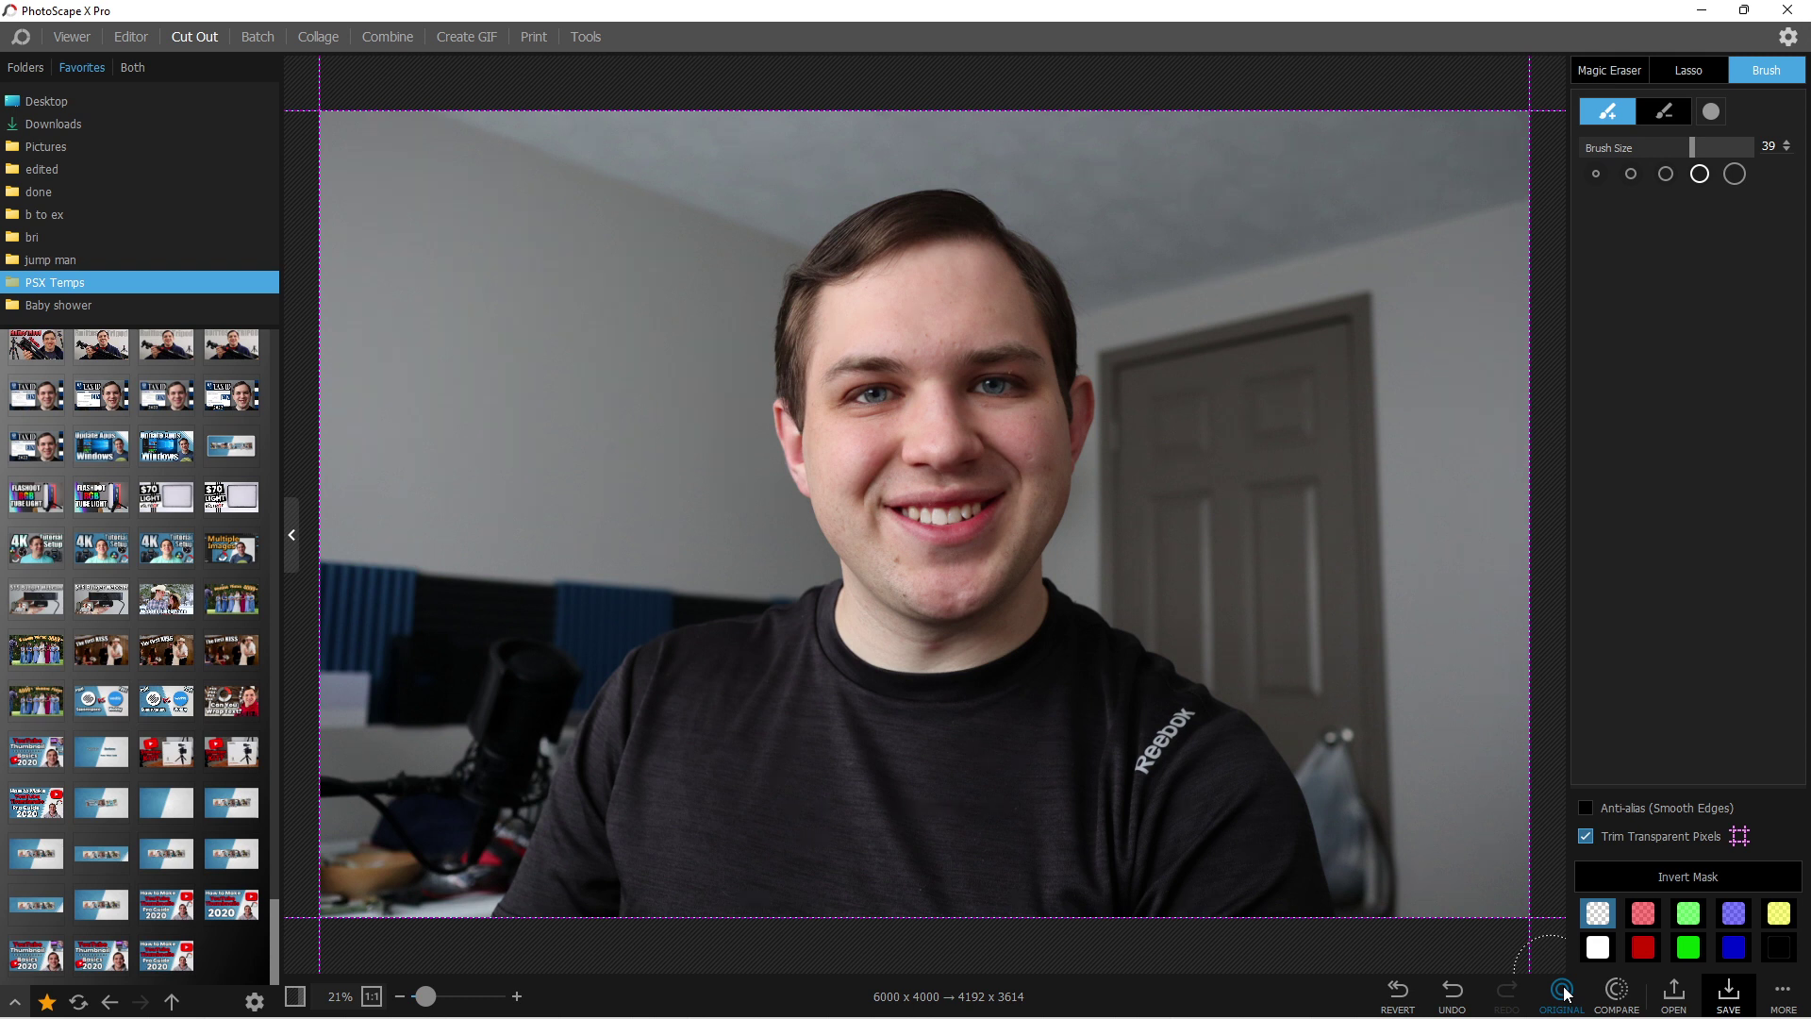
{"action": "left_click", "coordinate": [1563, 992]}
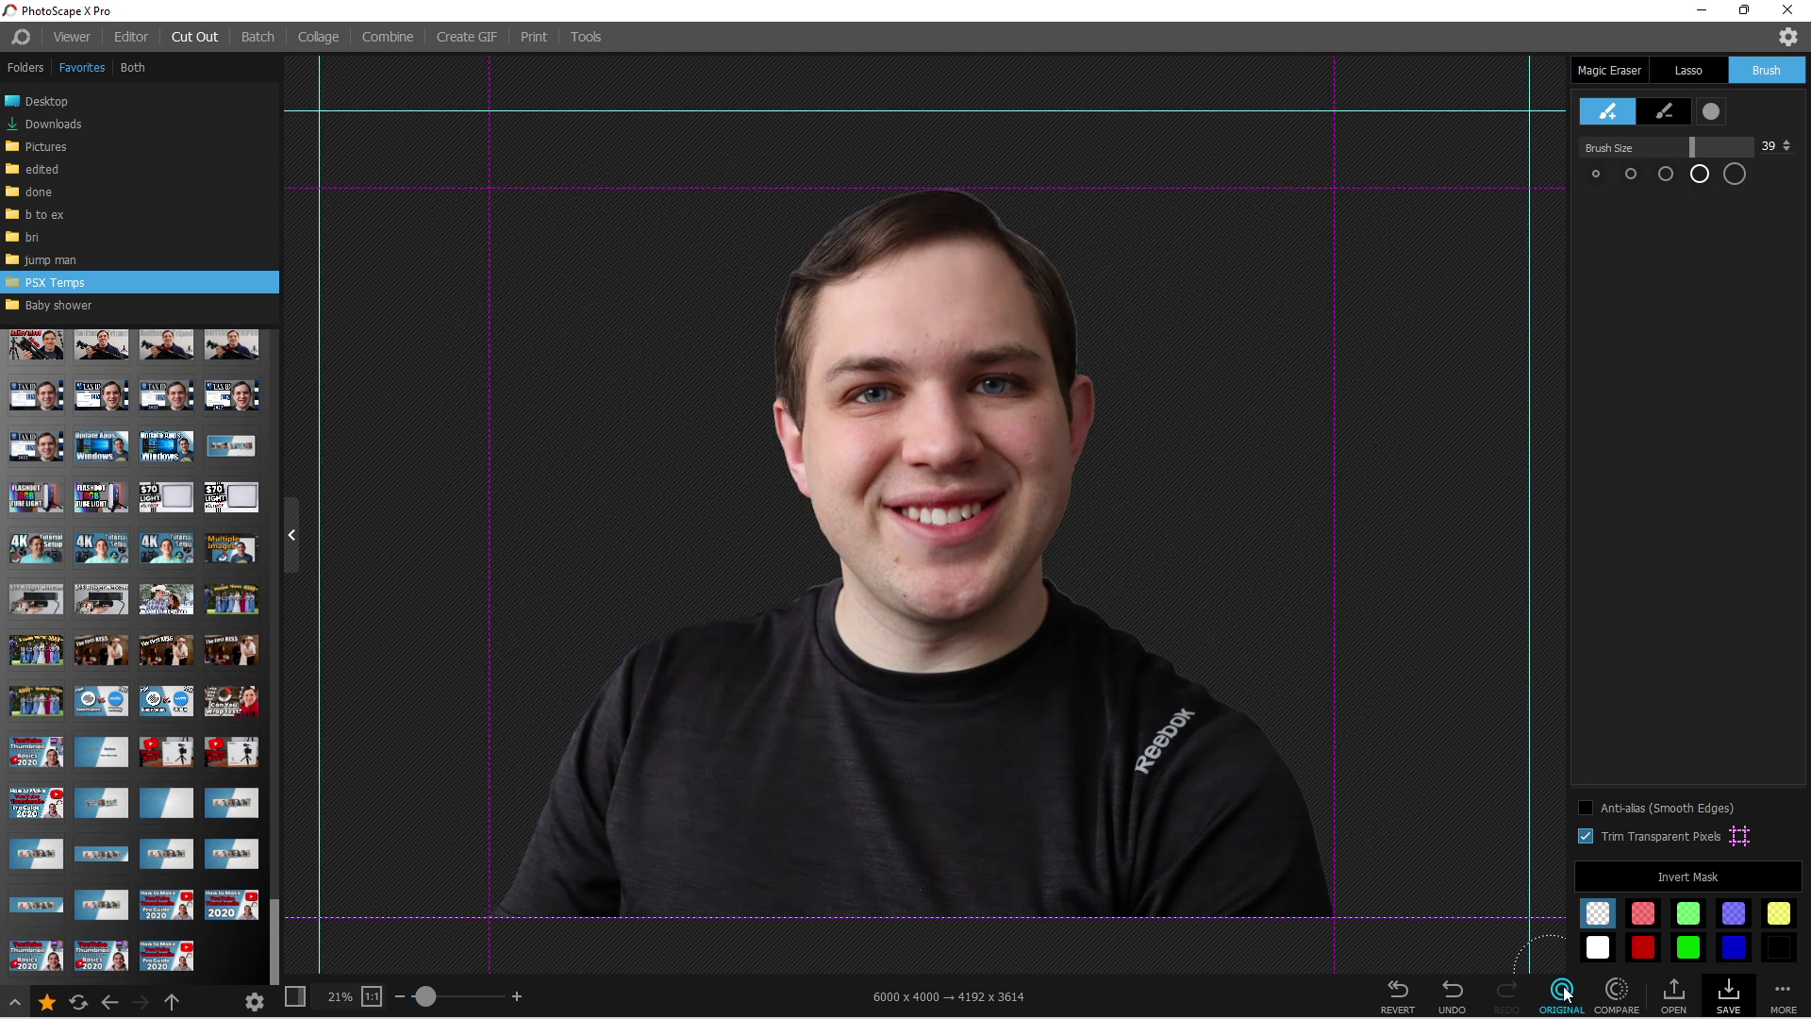
{"action": "left_click", "coordinate": [1400, 990]}
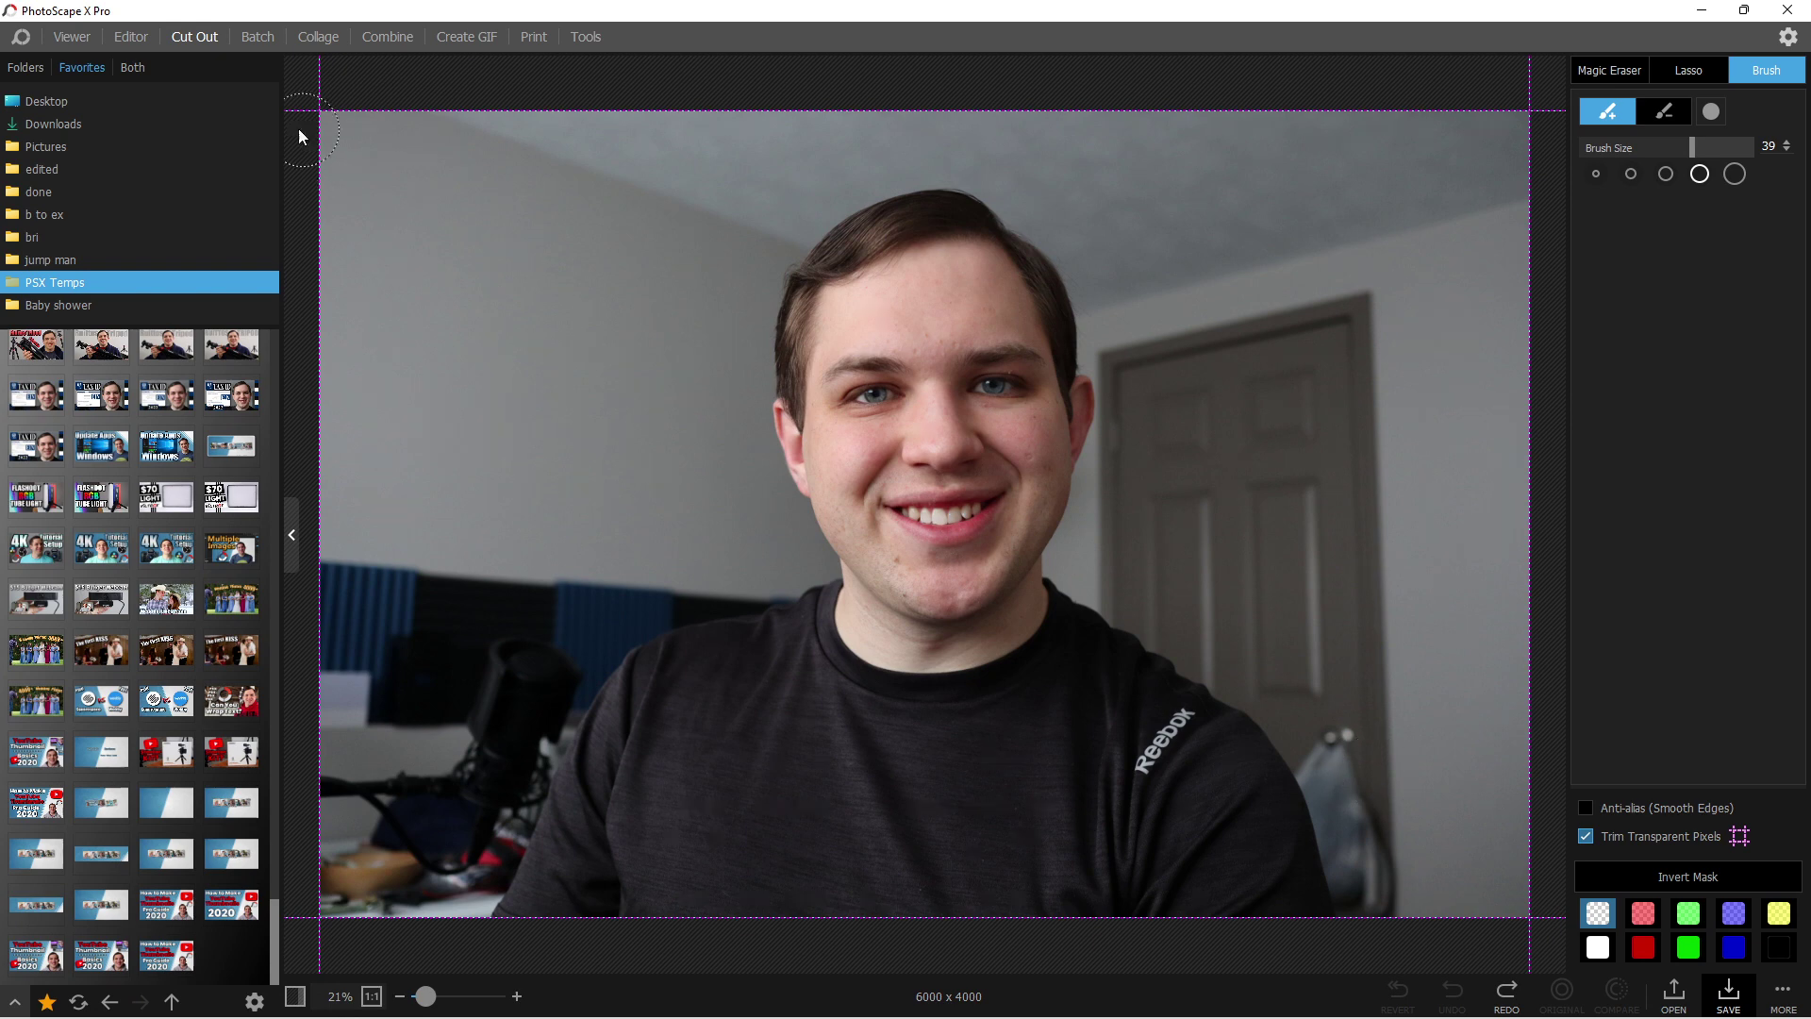
{"action": "left_click", "coordinate": [29, 41]}
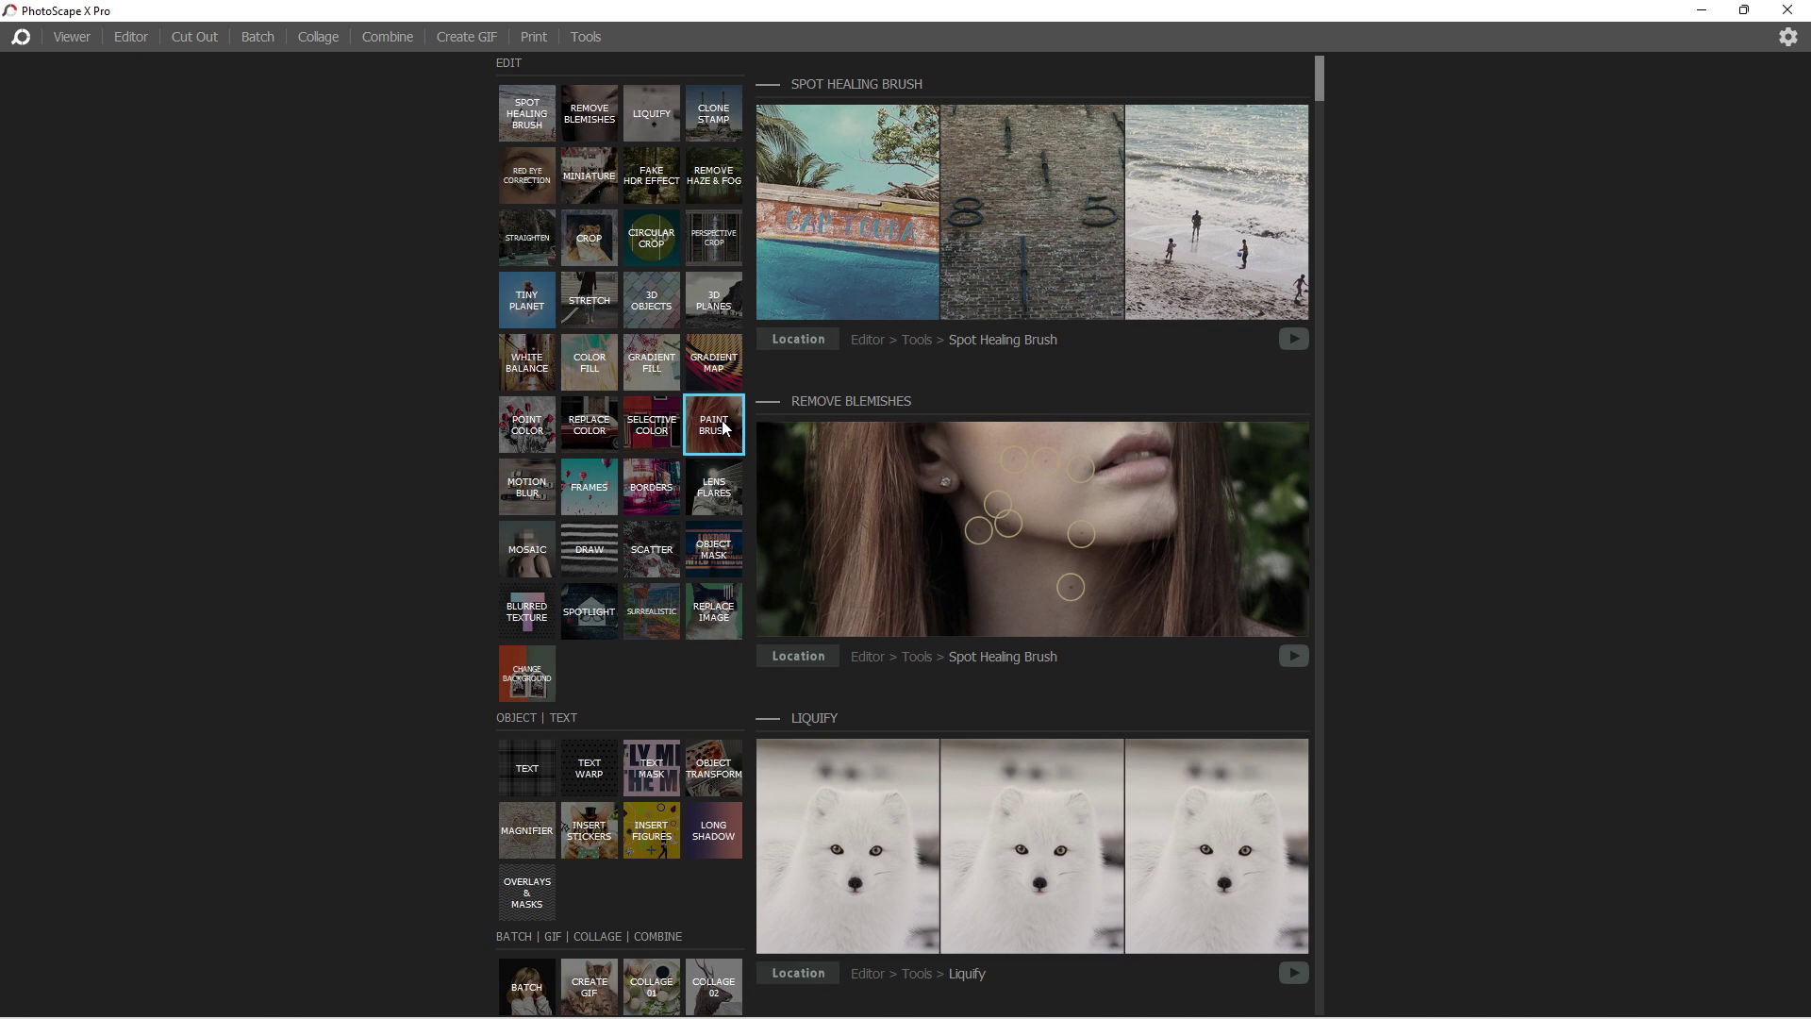
- Go from the tools overview into the Viewer and show the Pictures folder's thumbnails
{"action": "scroll", "coordinate": [792, 460], "scroll_direction": "down", "scroll_amount": 10}
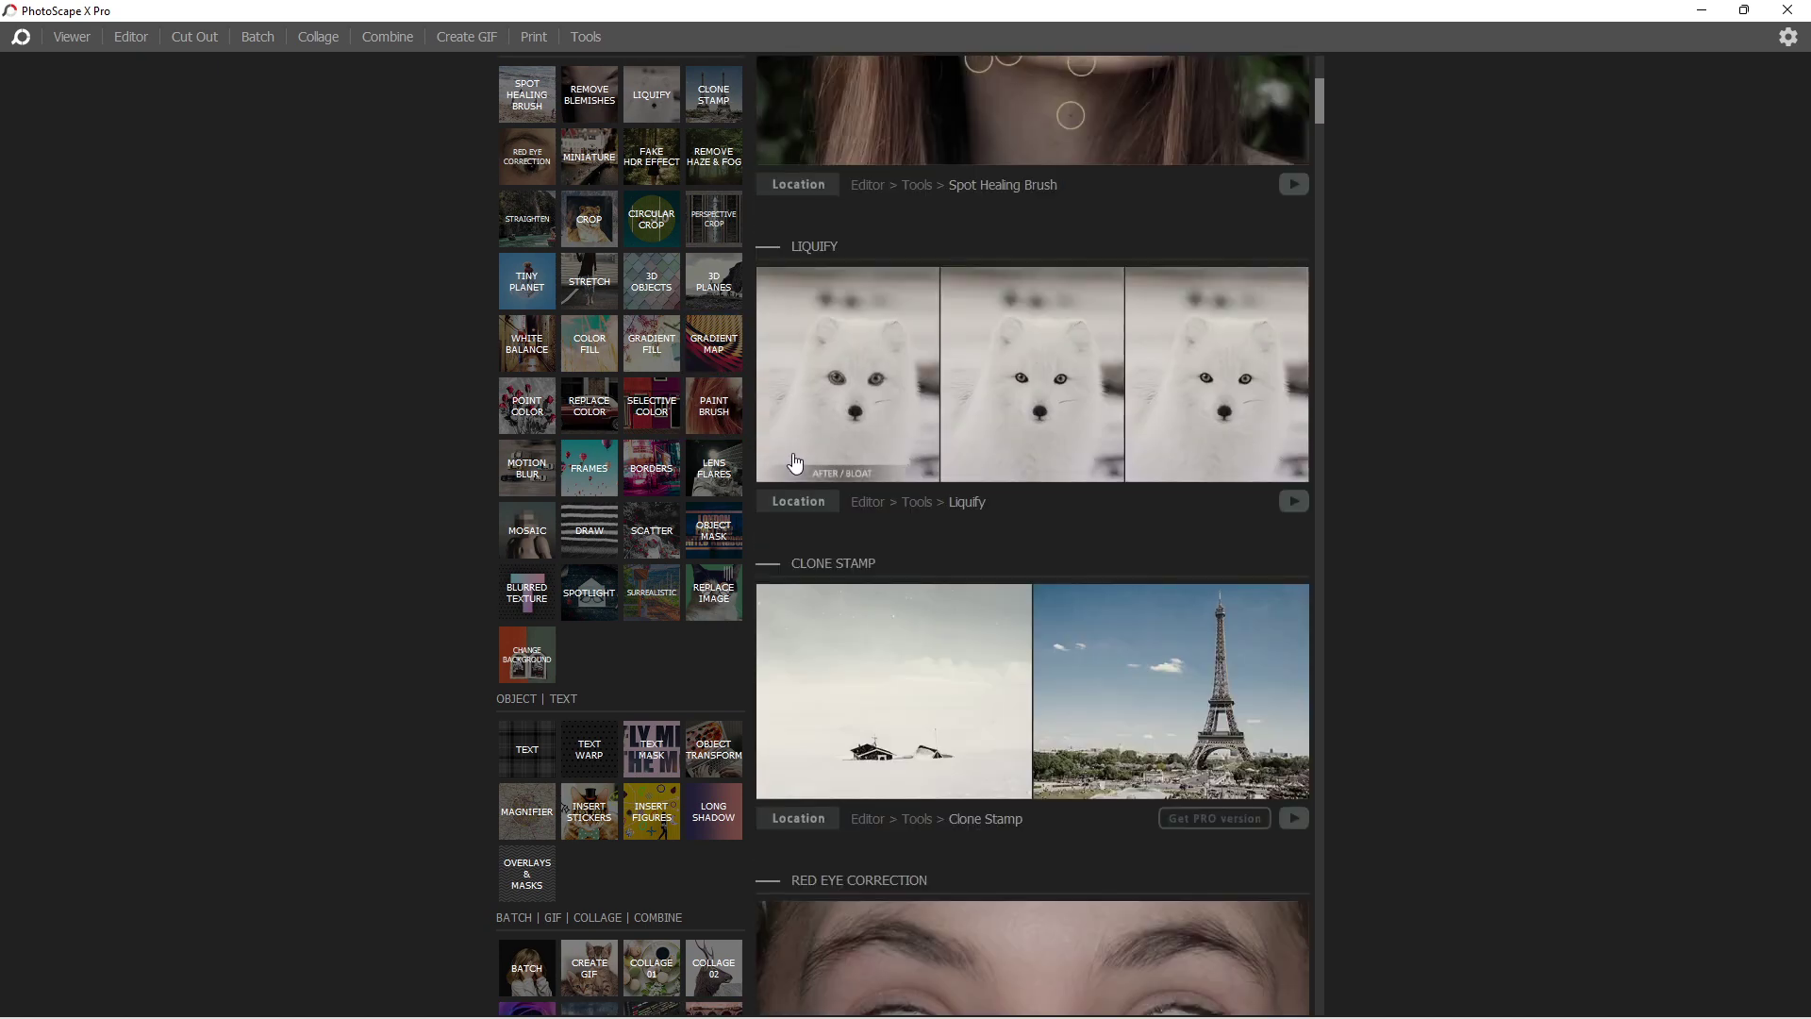
{"action": "scroll", "coordinate": [792, 461], "scroll_direction": "down", "scroll_amount": 10}
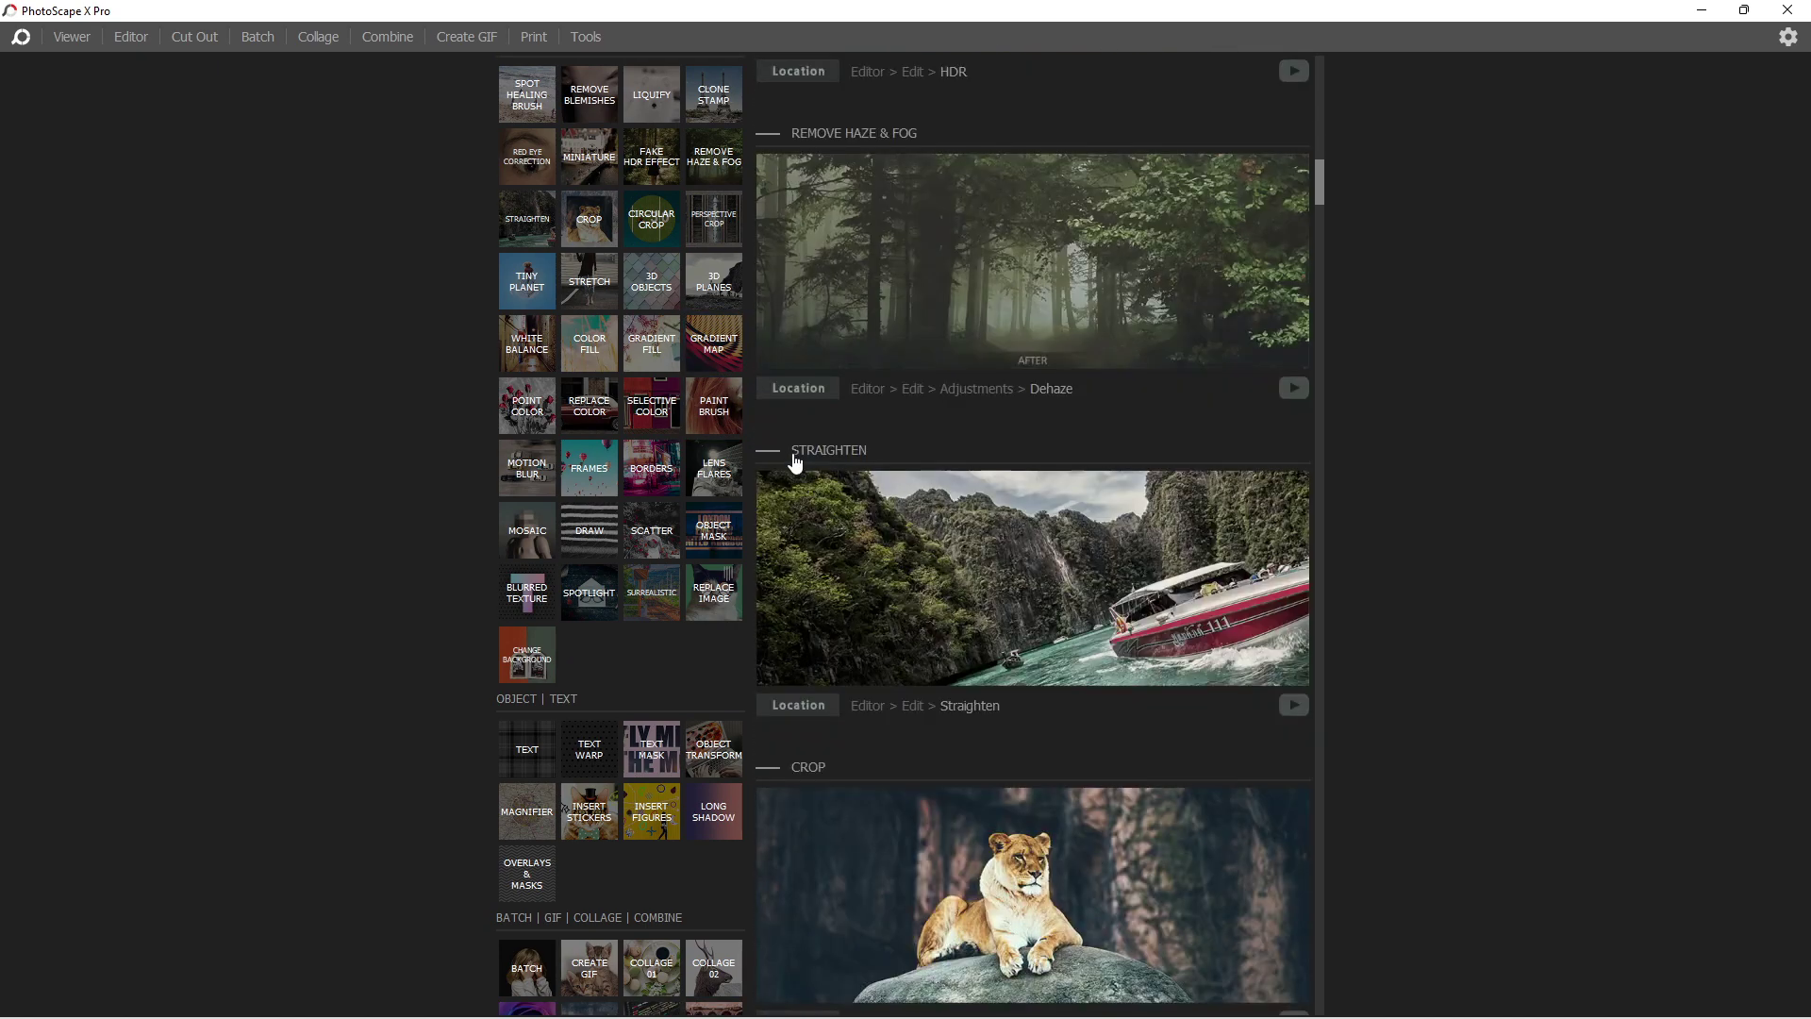
{"action": "left_click", "coordinate": [69, 36]}
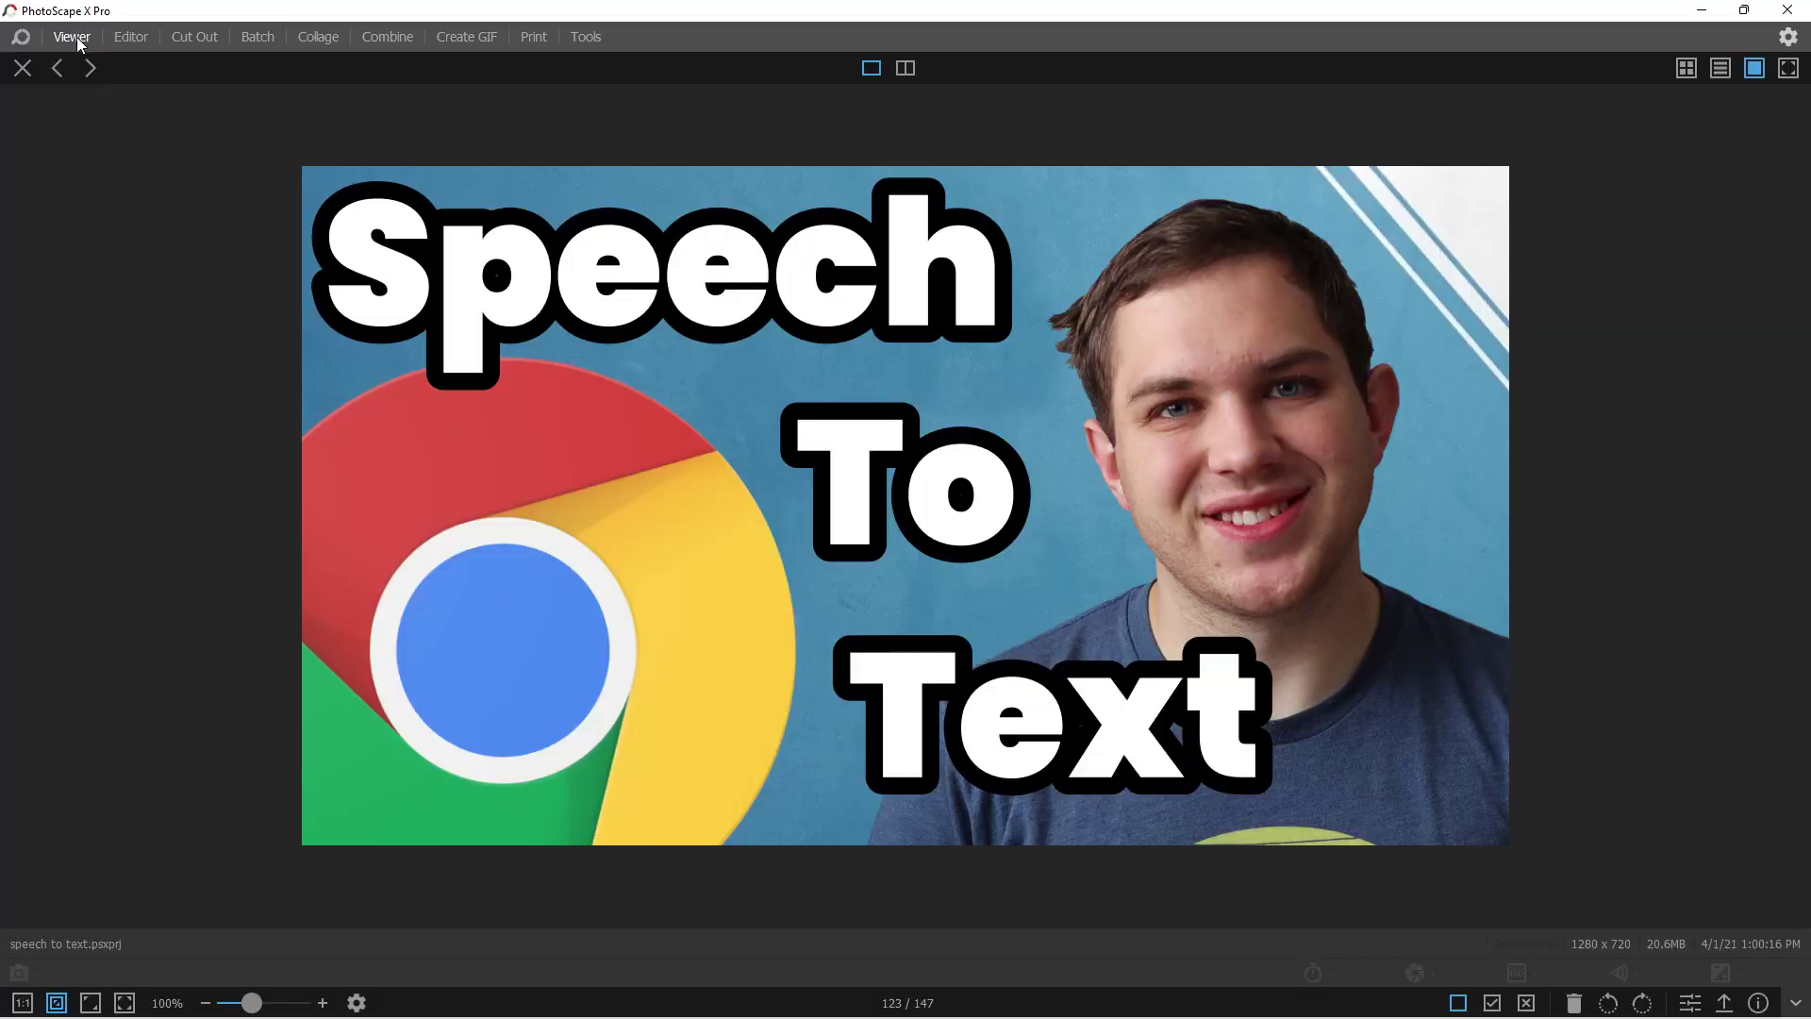
{"action": "left_click", "coordinate": [22, 70]}
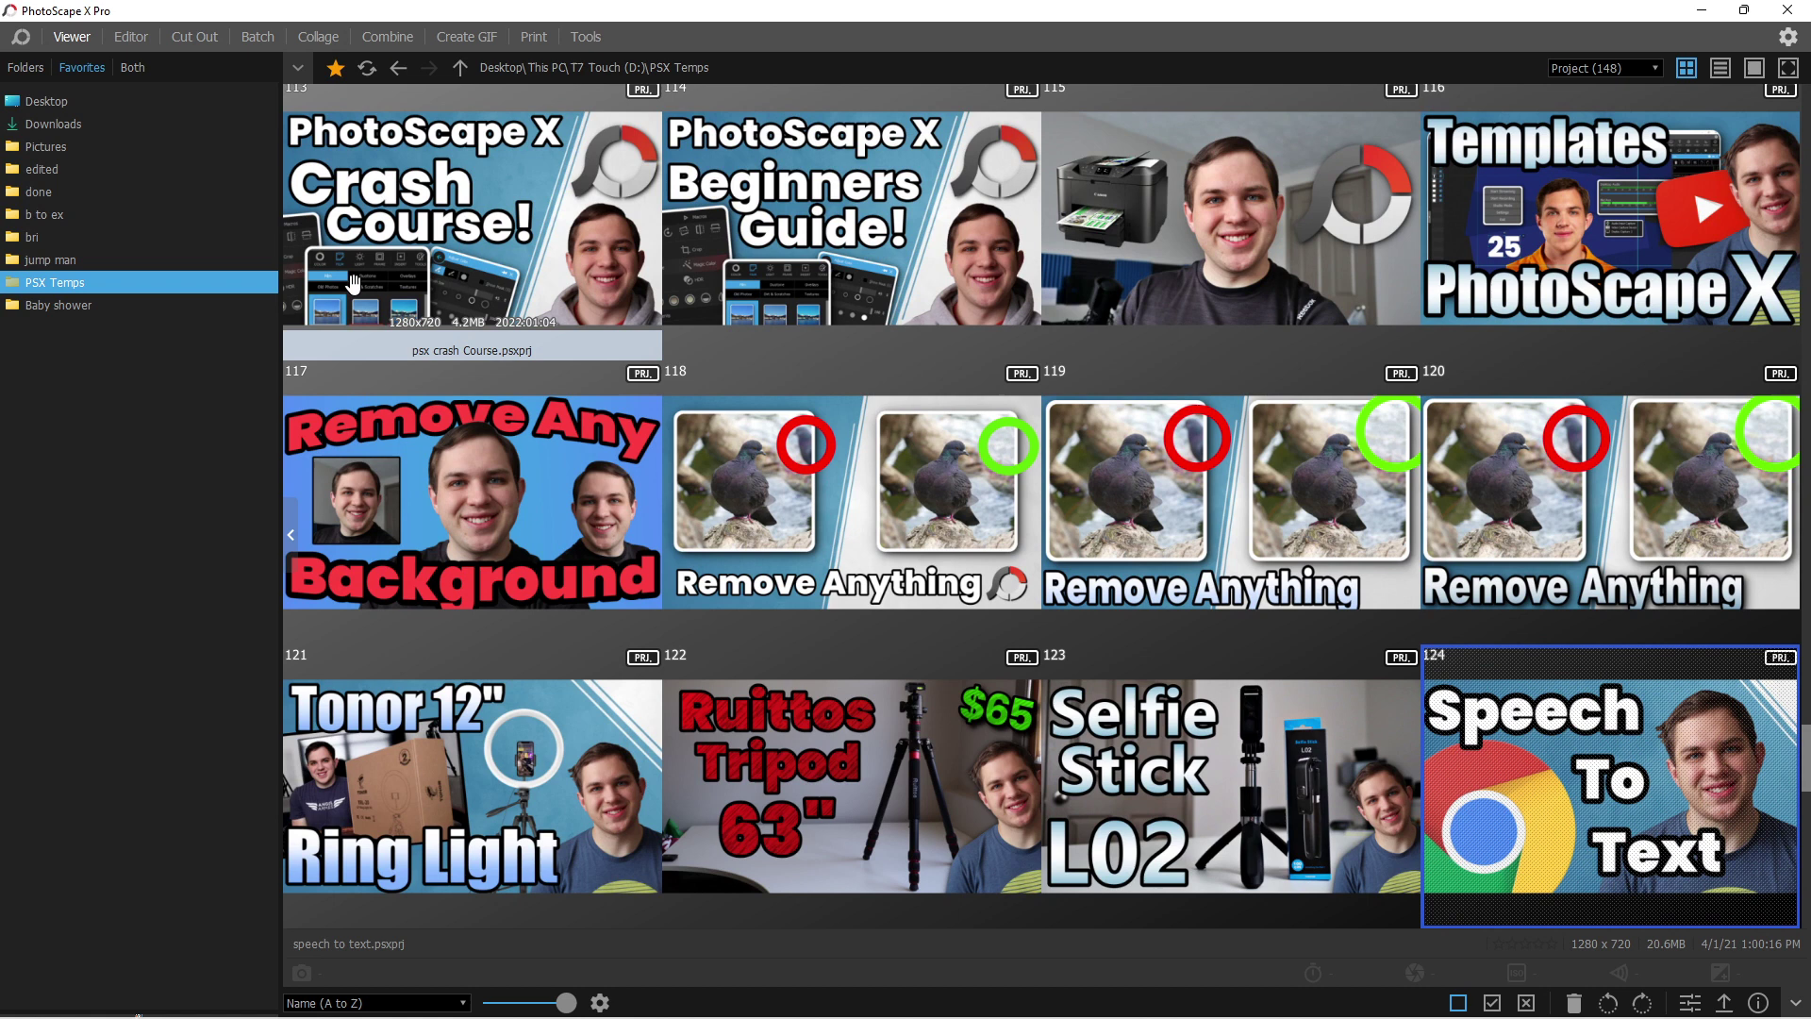
{"action": "left_click", "coordinate": [76, 144]}
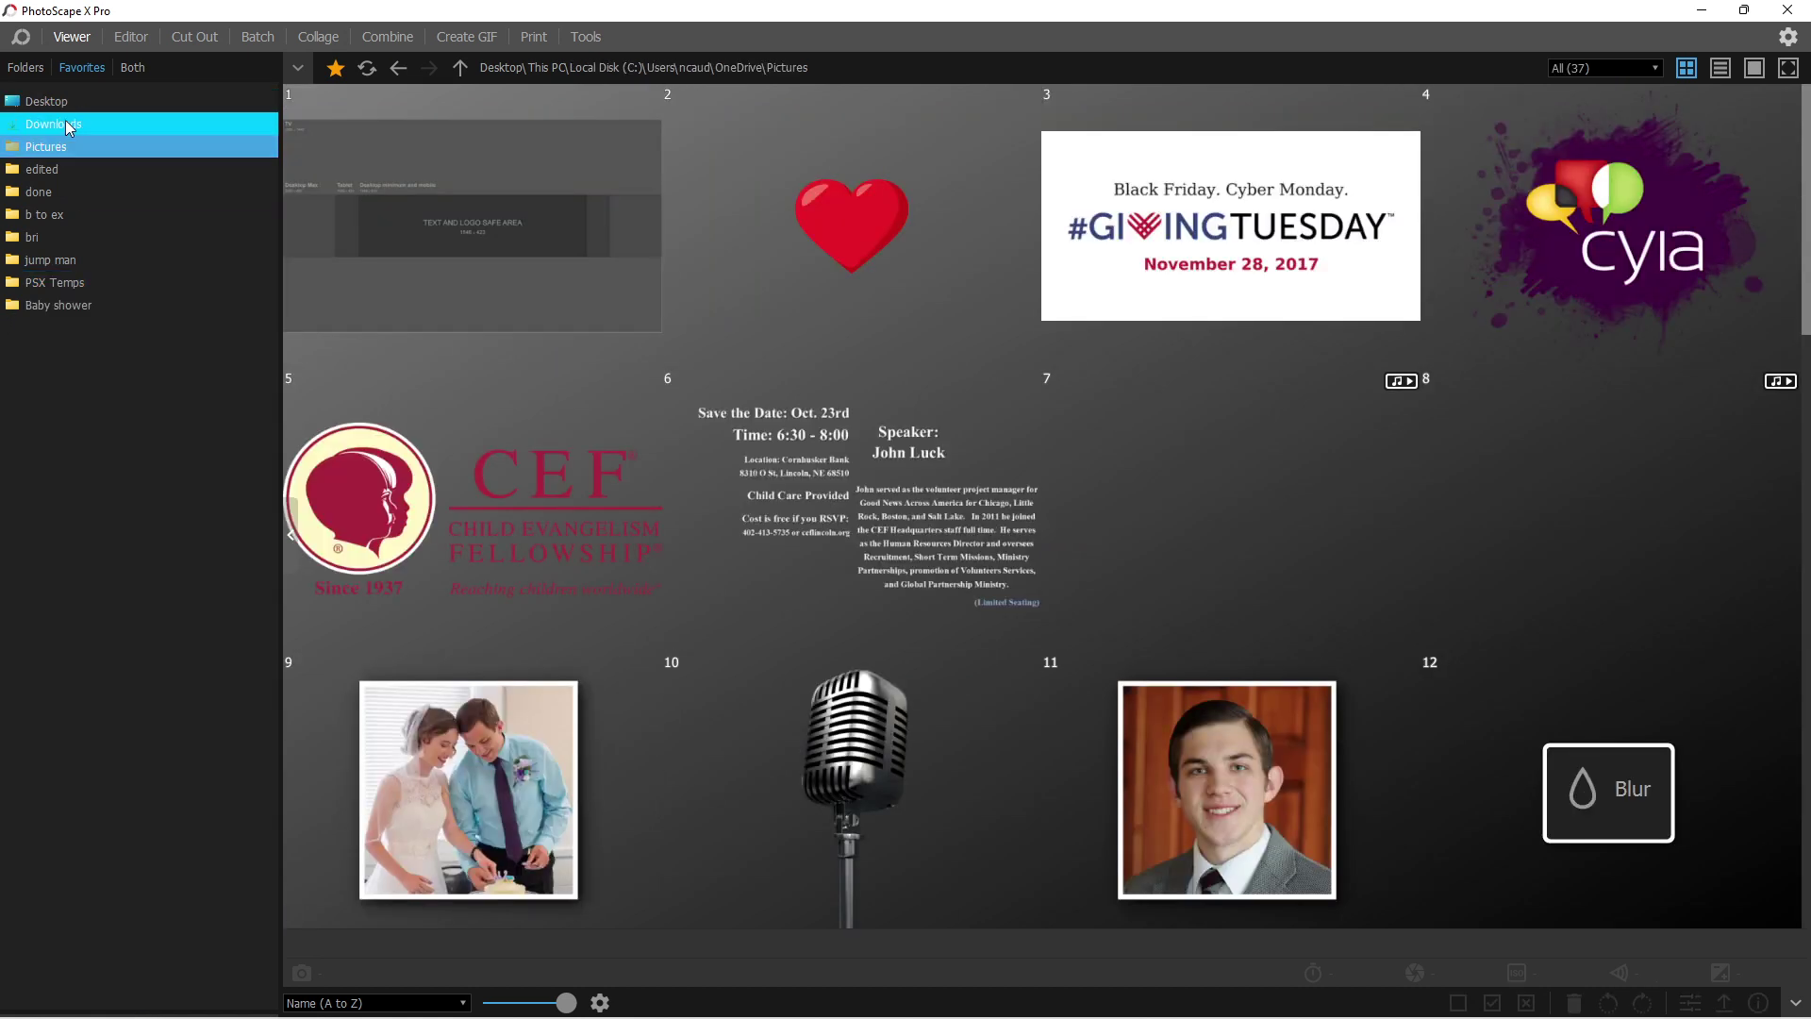
{"action": "left_click", "coordinate": [122, 37]}
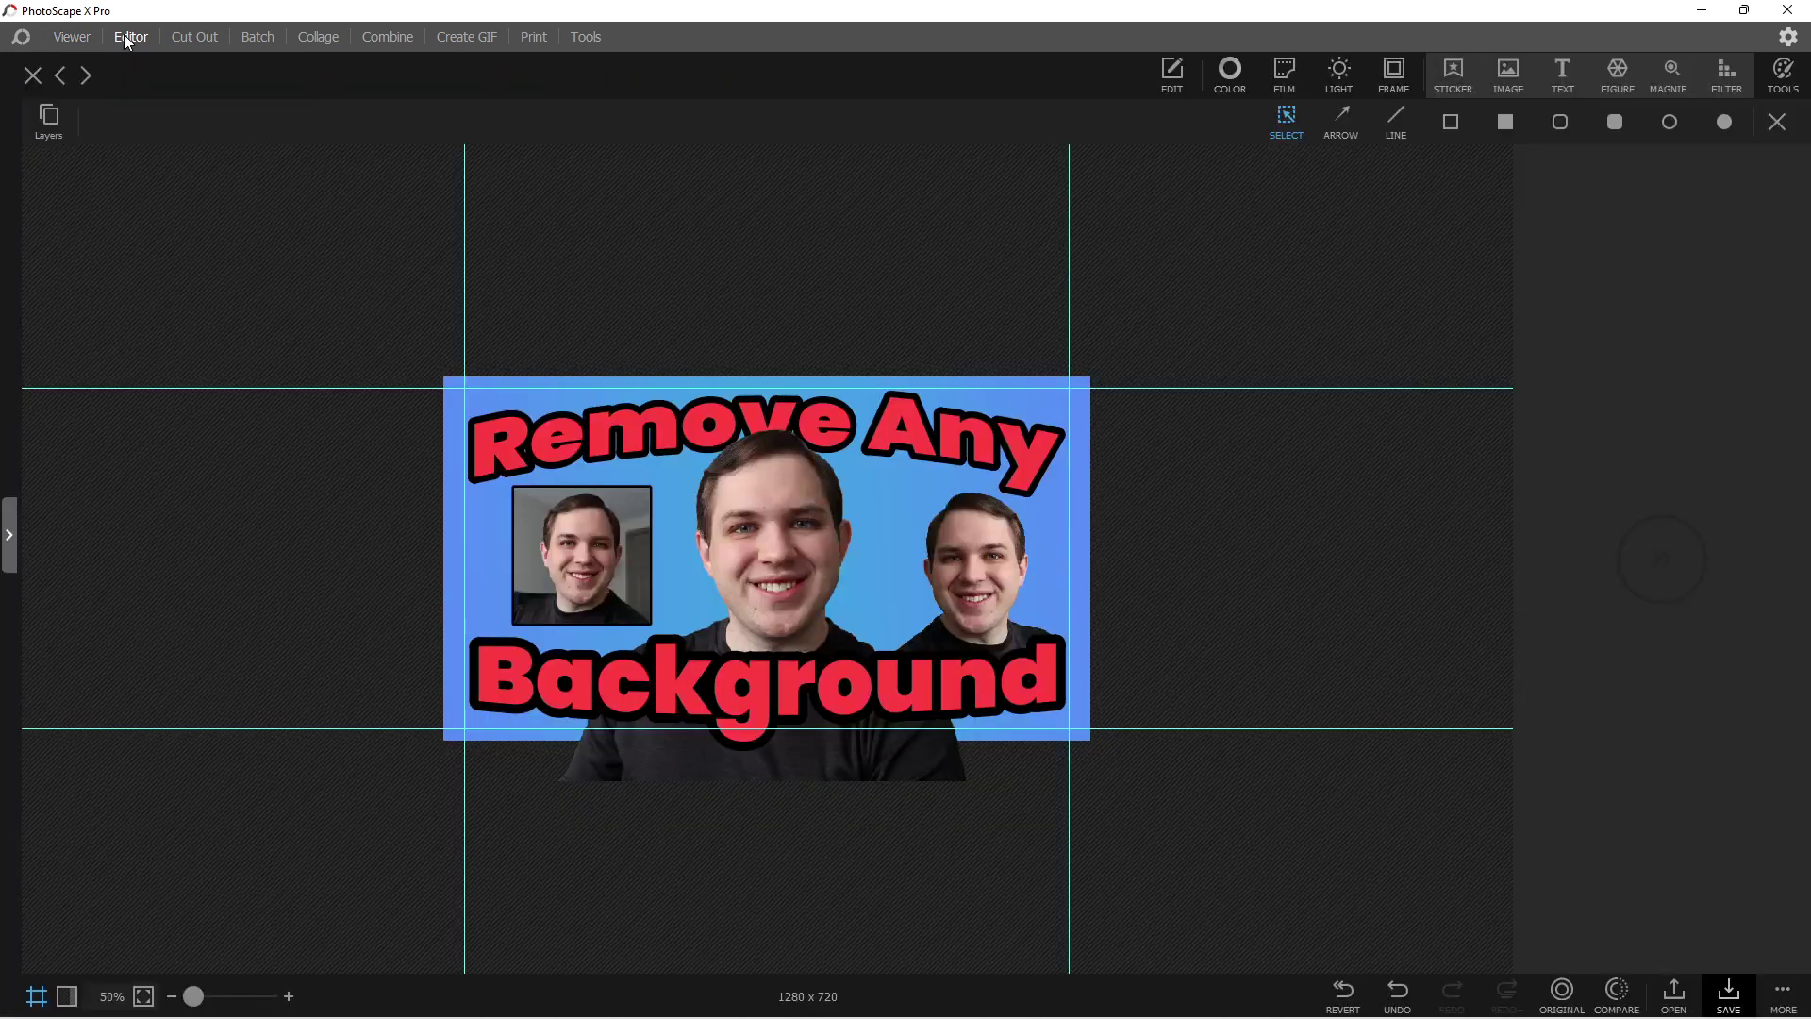
{"action": "left_click", "coordinate": [830, 514]}
{"action": "mouse_move", "coordinate": [813, 535]}
{"action": "left_mouse_down"}
{"action": "mouse_move", "coordinate": [847, 540]}
{"action": "mouse_move", "coordinate": [812, 541]}
{"action": "left_mouse_up"}
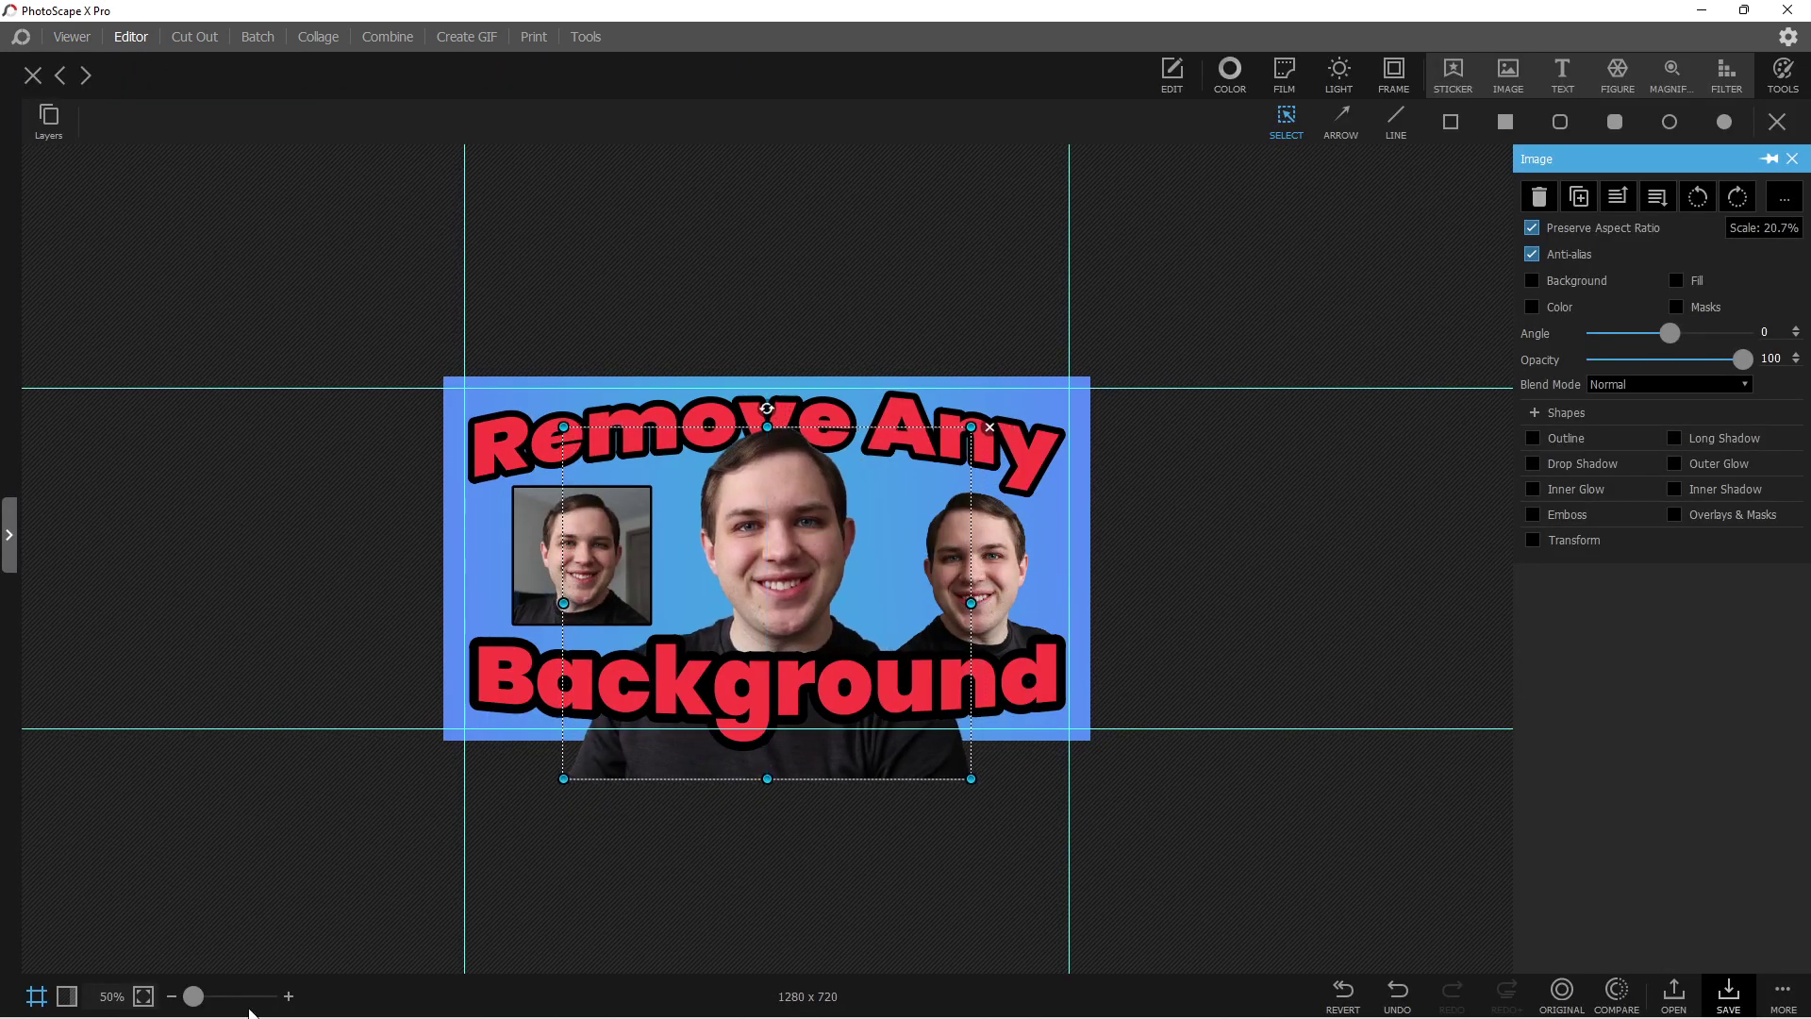
{"action": "left_click_drag", "start_coordinate": [193, 996], "coordinate": [211, 998]}
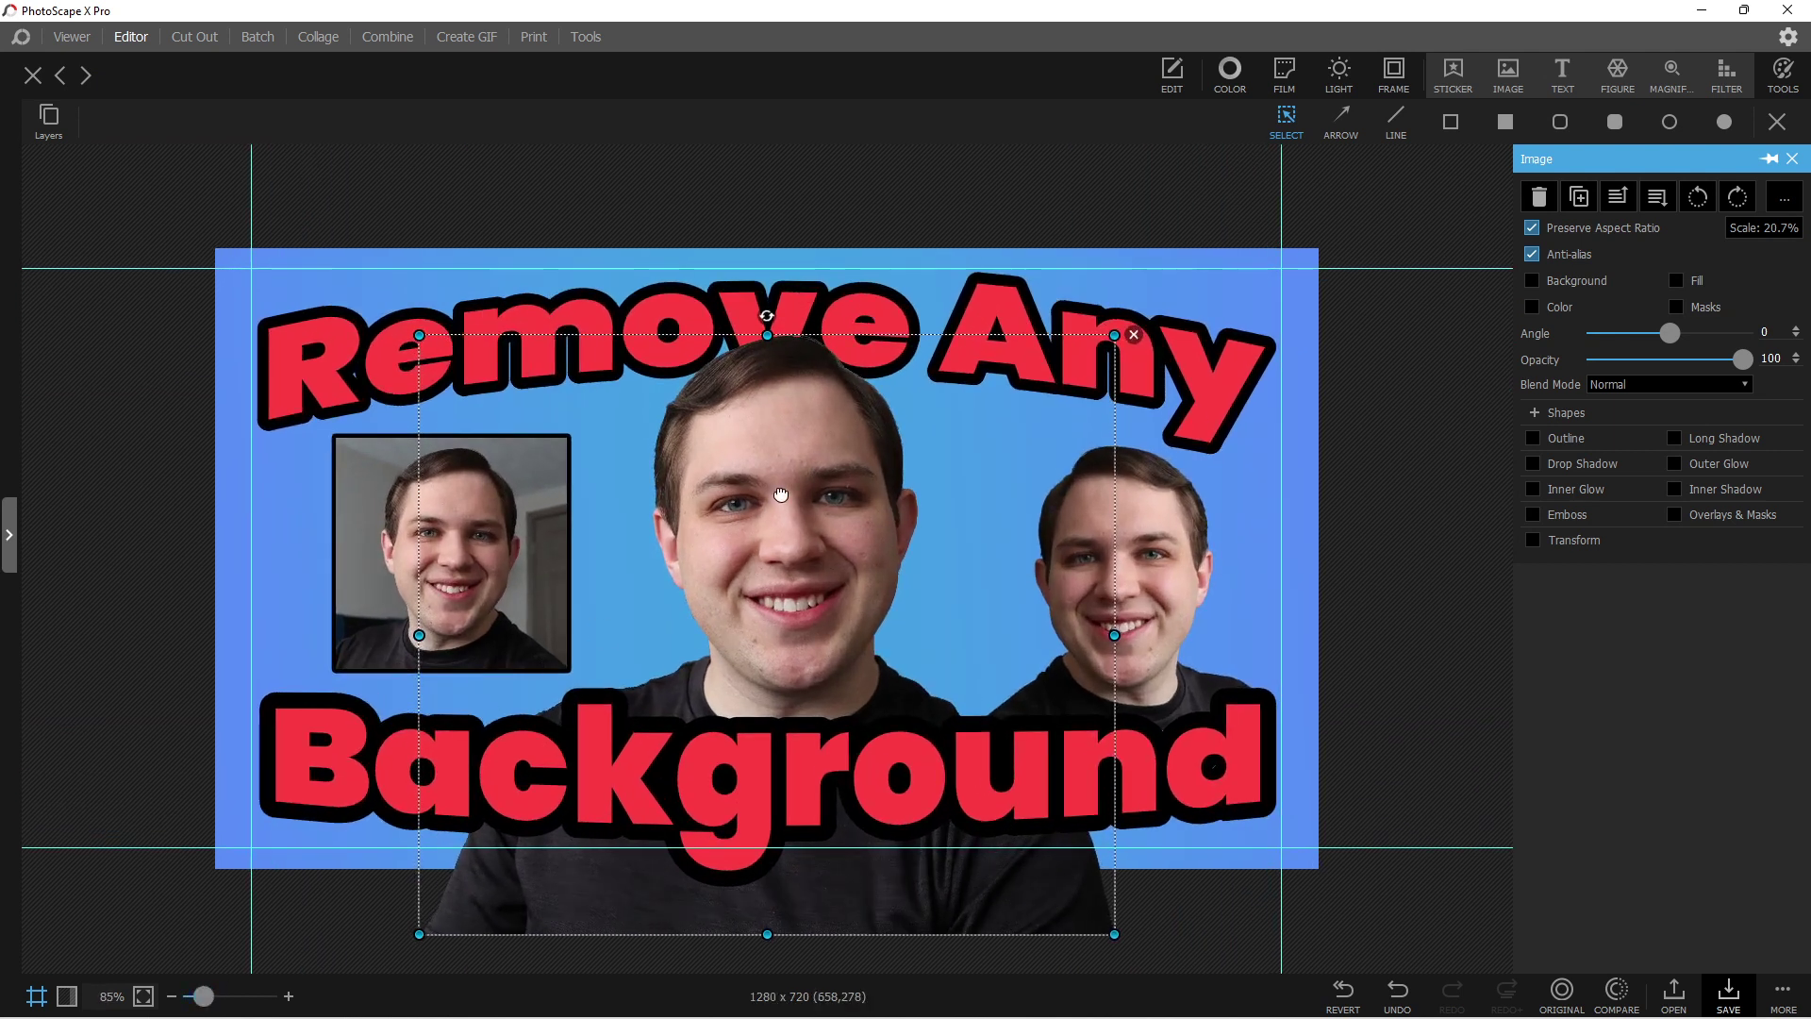
{"action": "left_click_drag", "start_coordinate": [783, 493], "coordinate": [777, 491]}
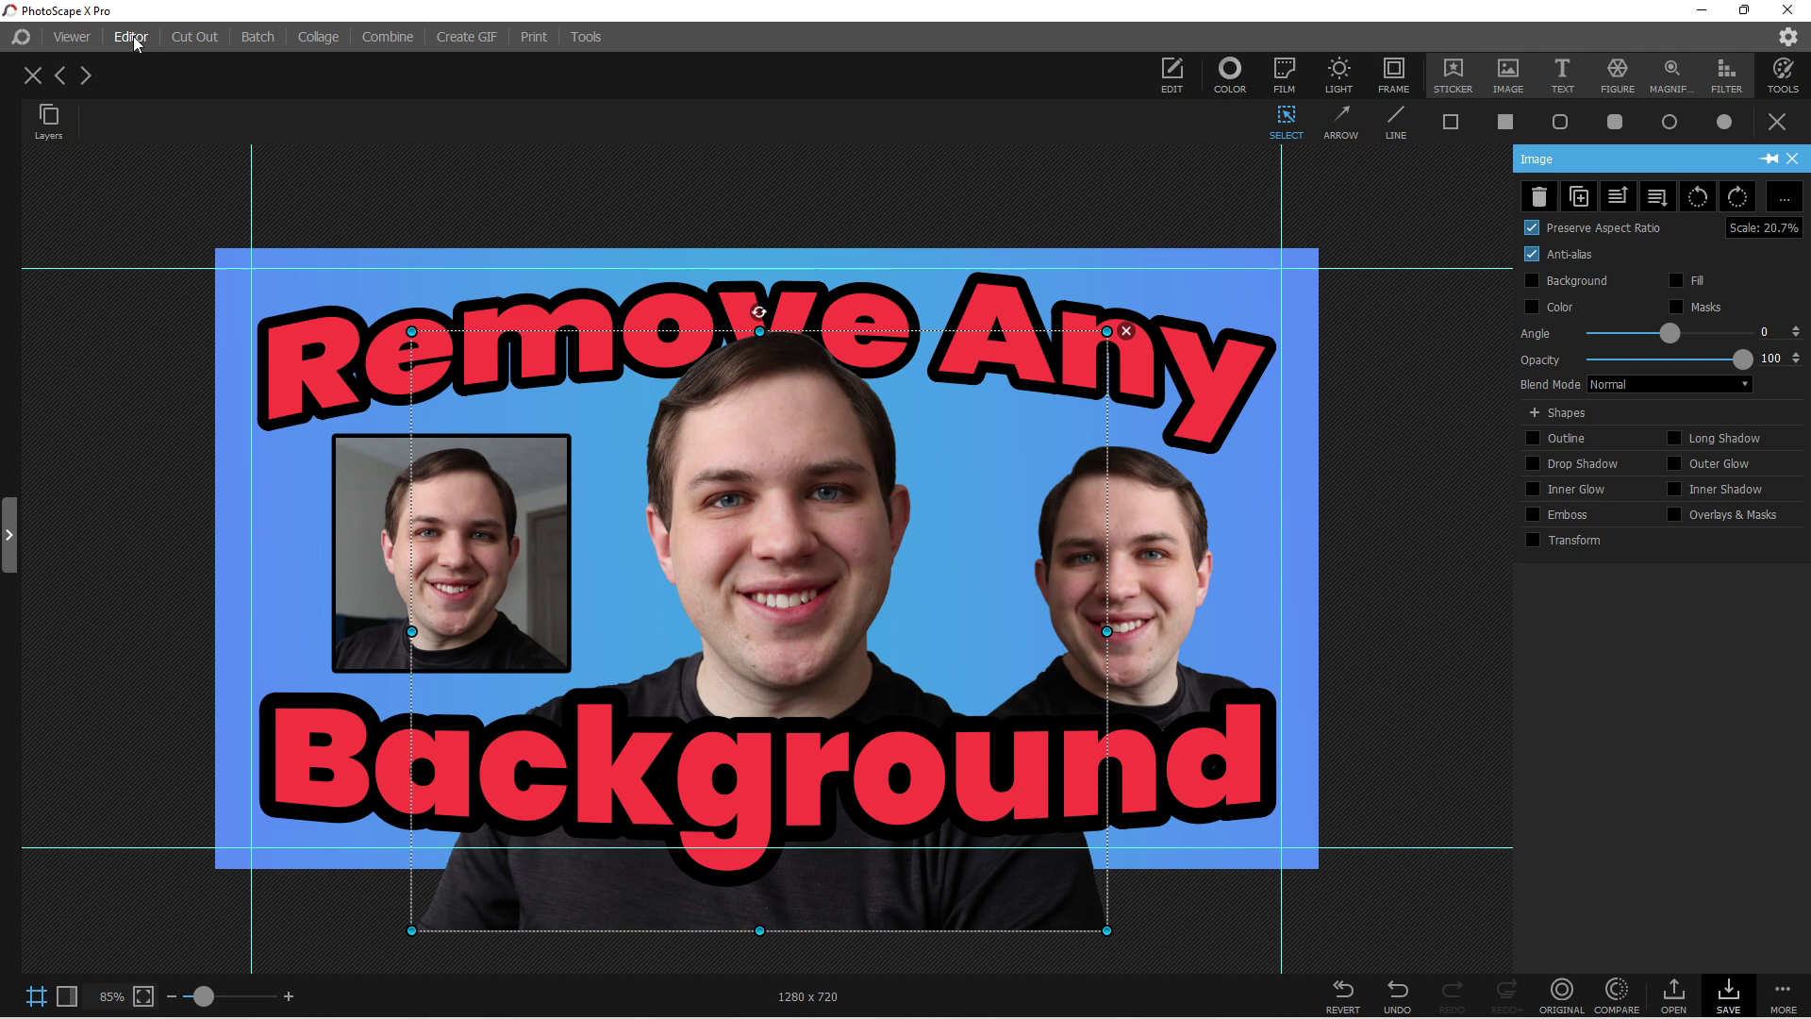
- In Cut Out mode, close the open room-background portrait
{"action": "left_click", "coordinate": [192, 37]}
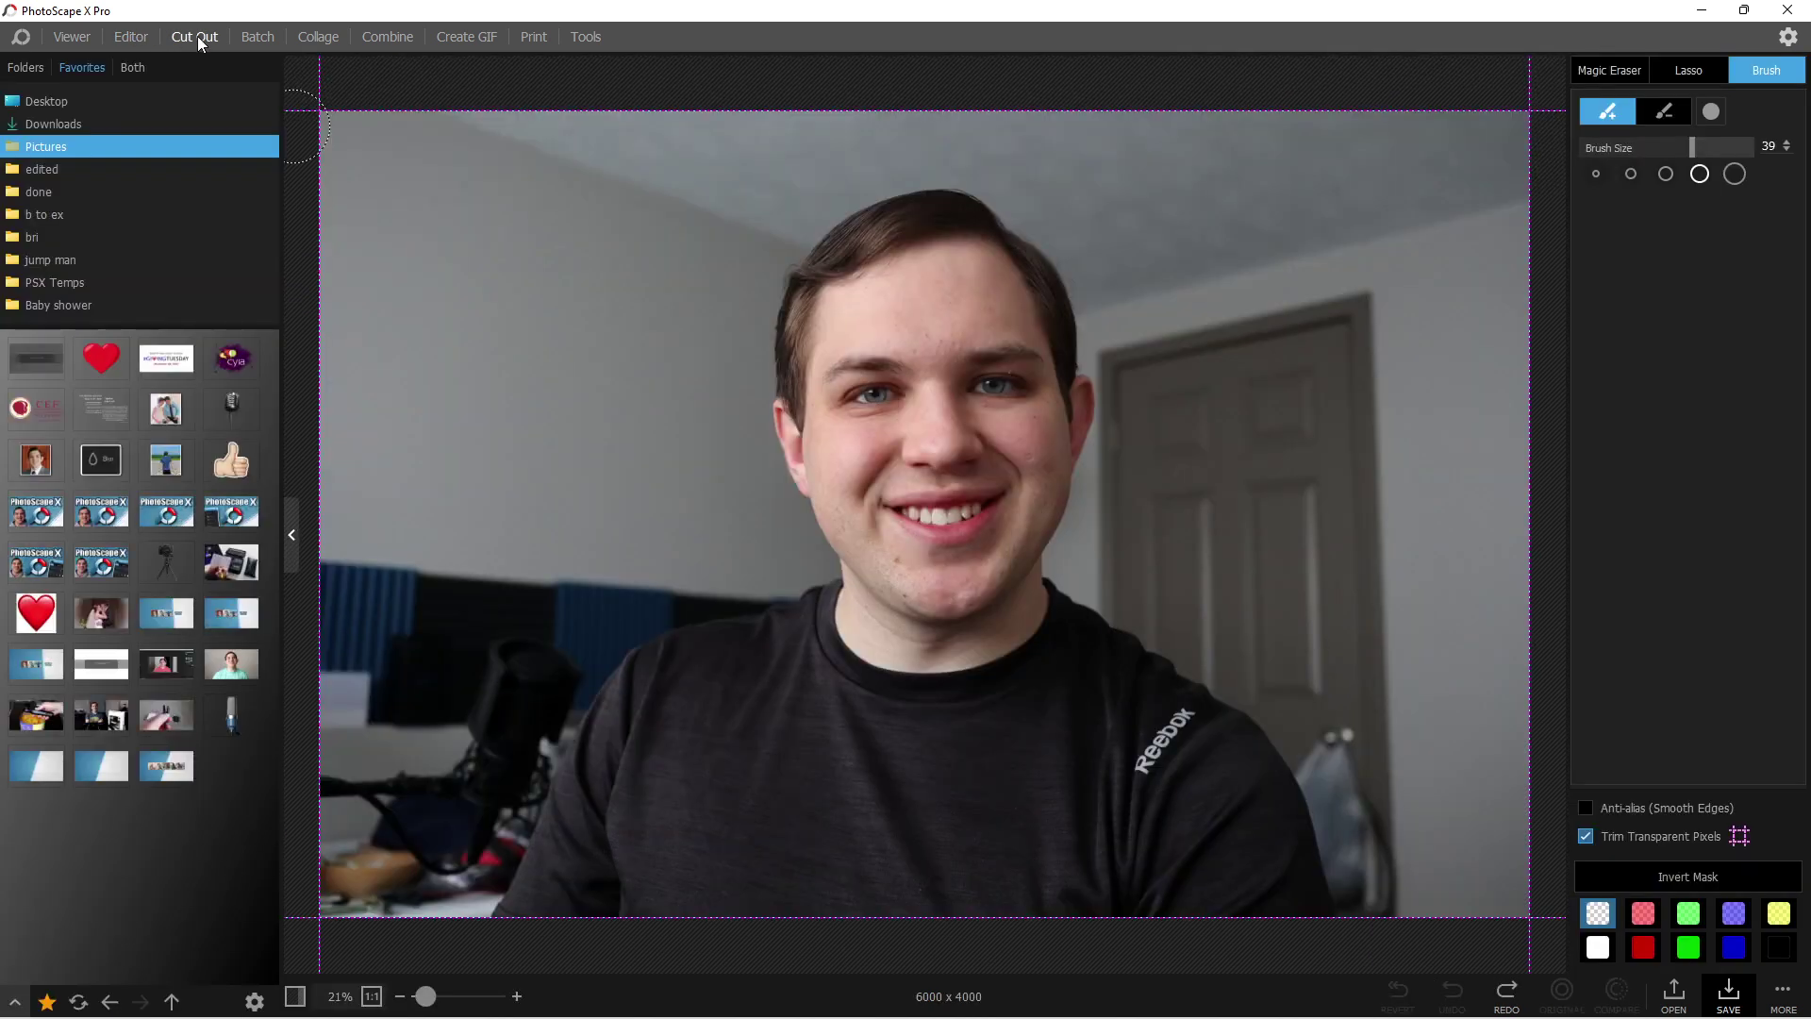
{"action": "right_click", "coordinate": [558, 392]}
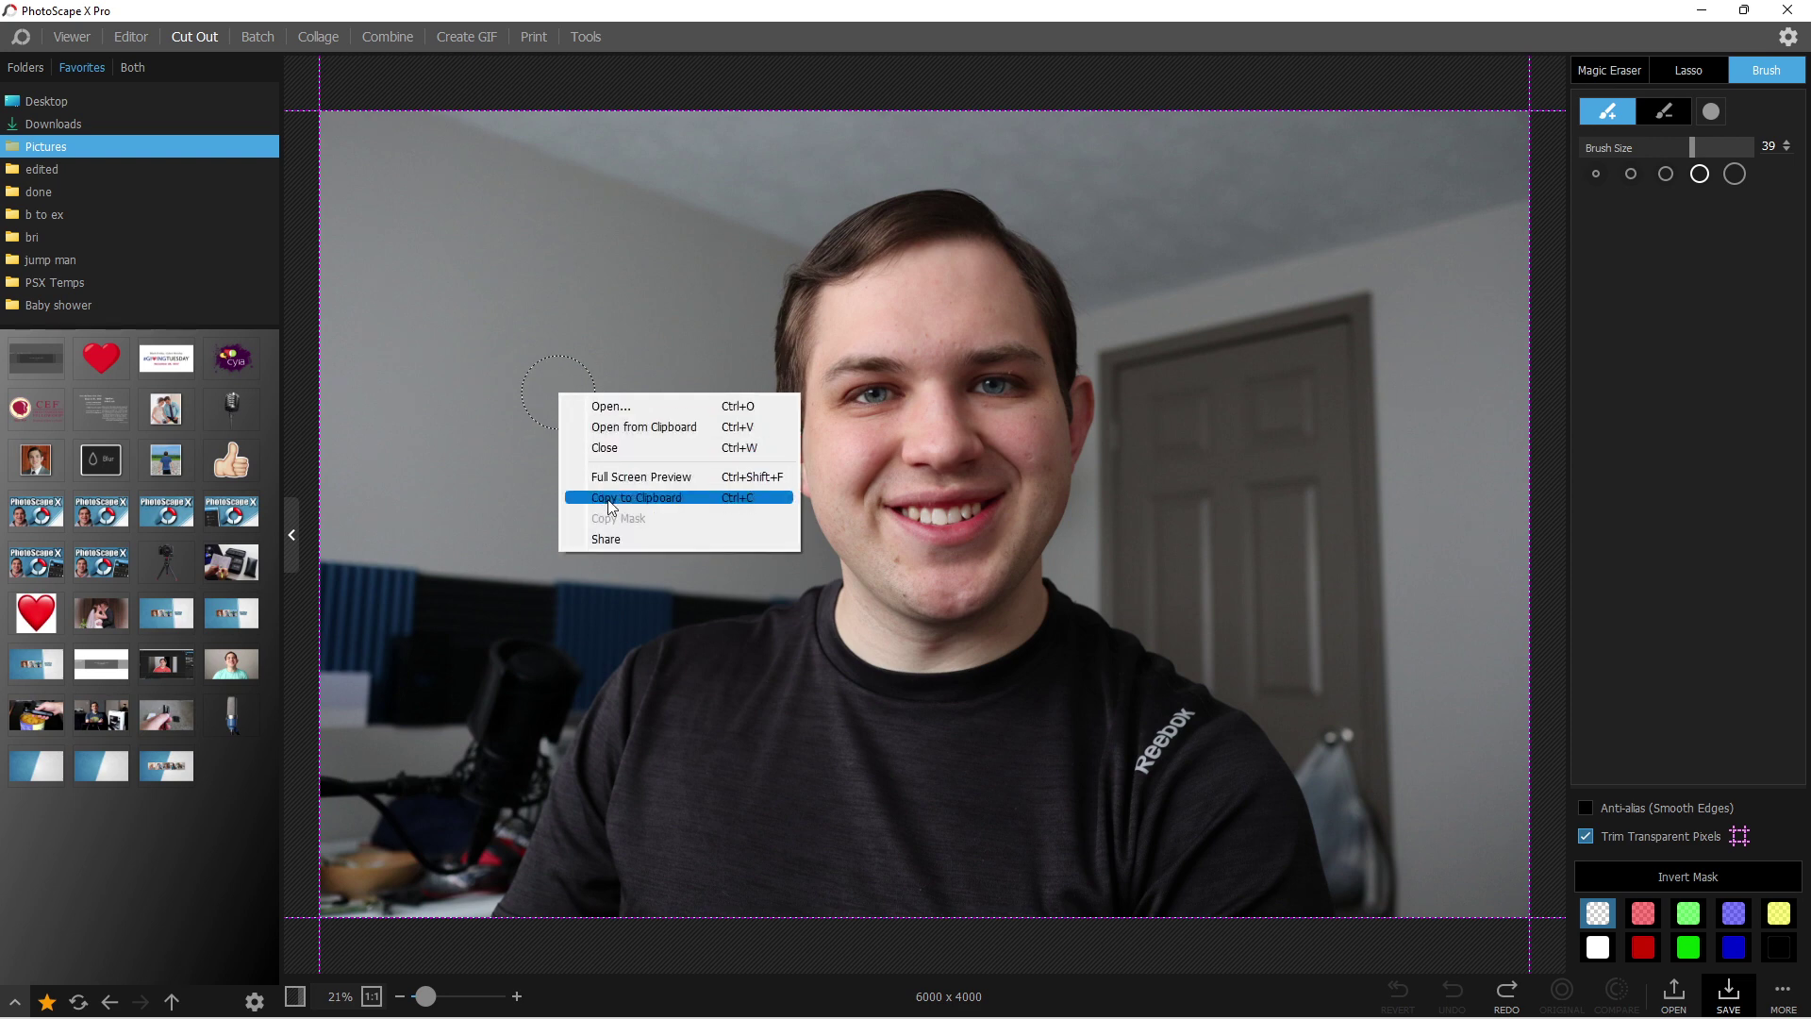
{"action": "left_click", "coordinate": [627, 453]}
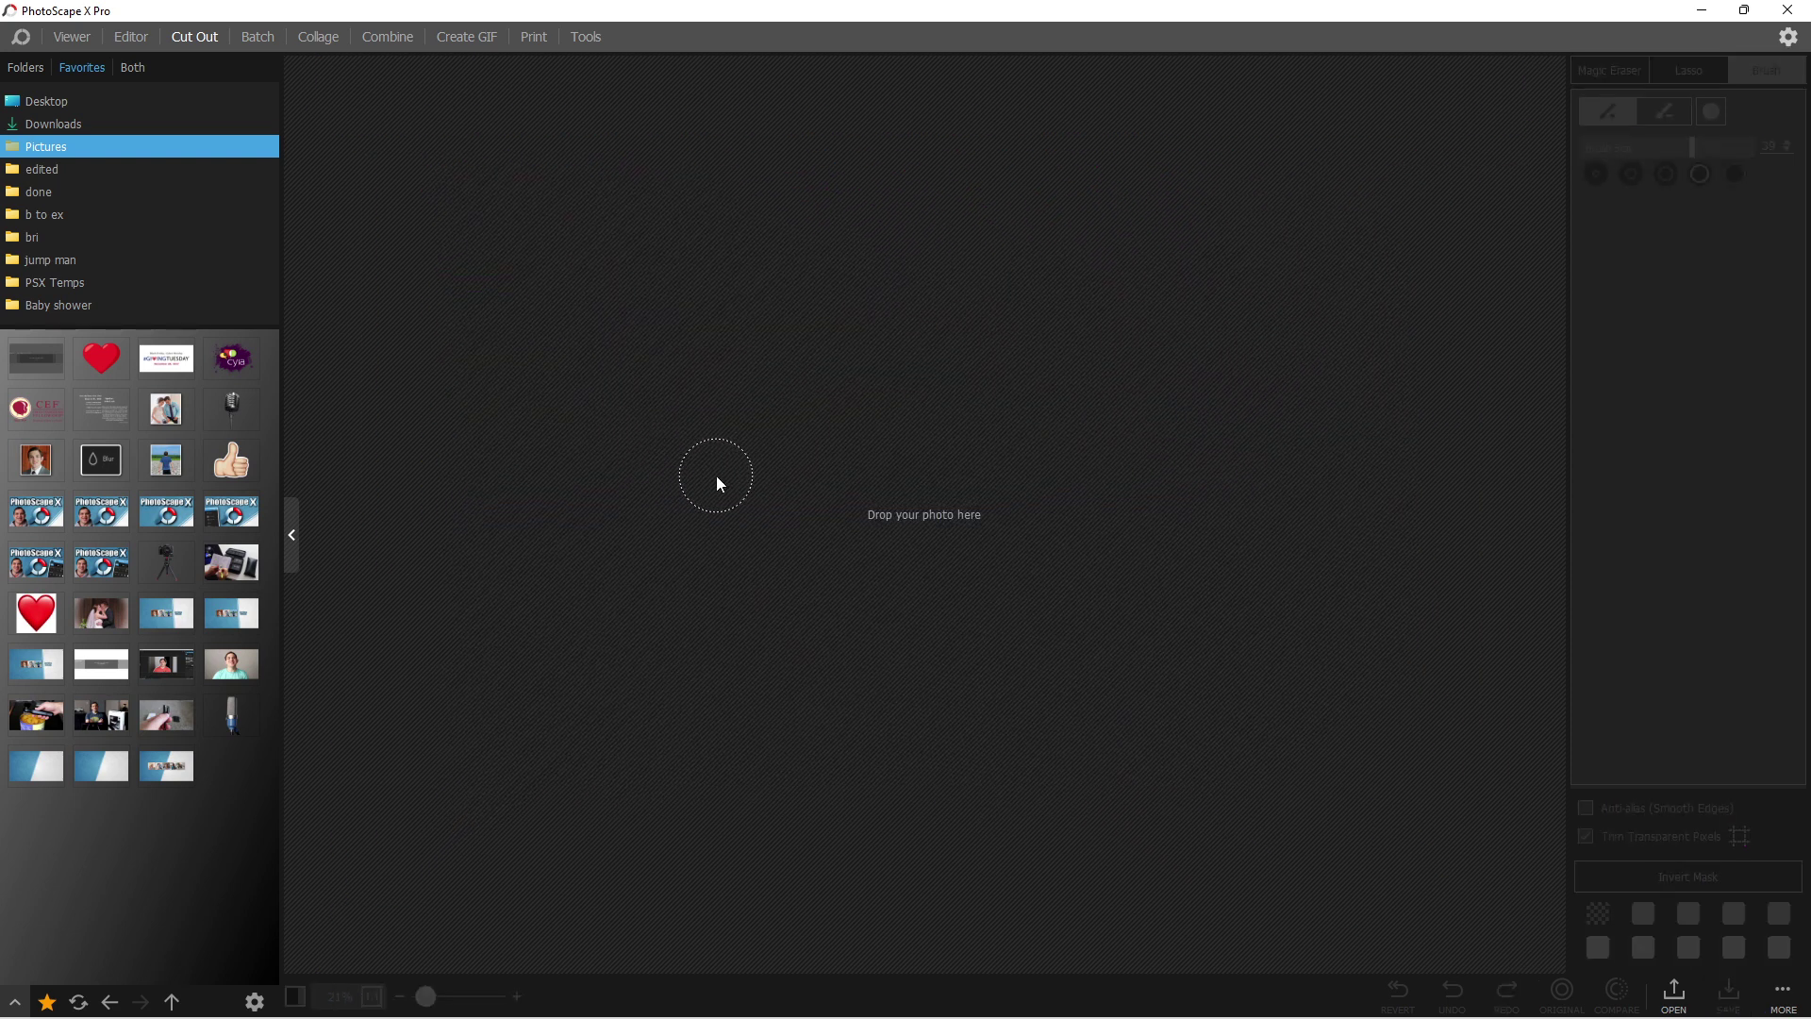
- Browse the Desktop, Pictures and Downloads favourites, ending on the Downloads photos
{"action": "left_click", "coordinate": [66, 98]}
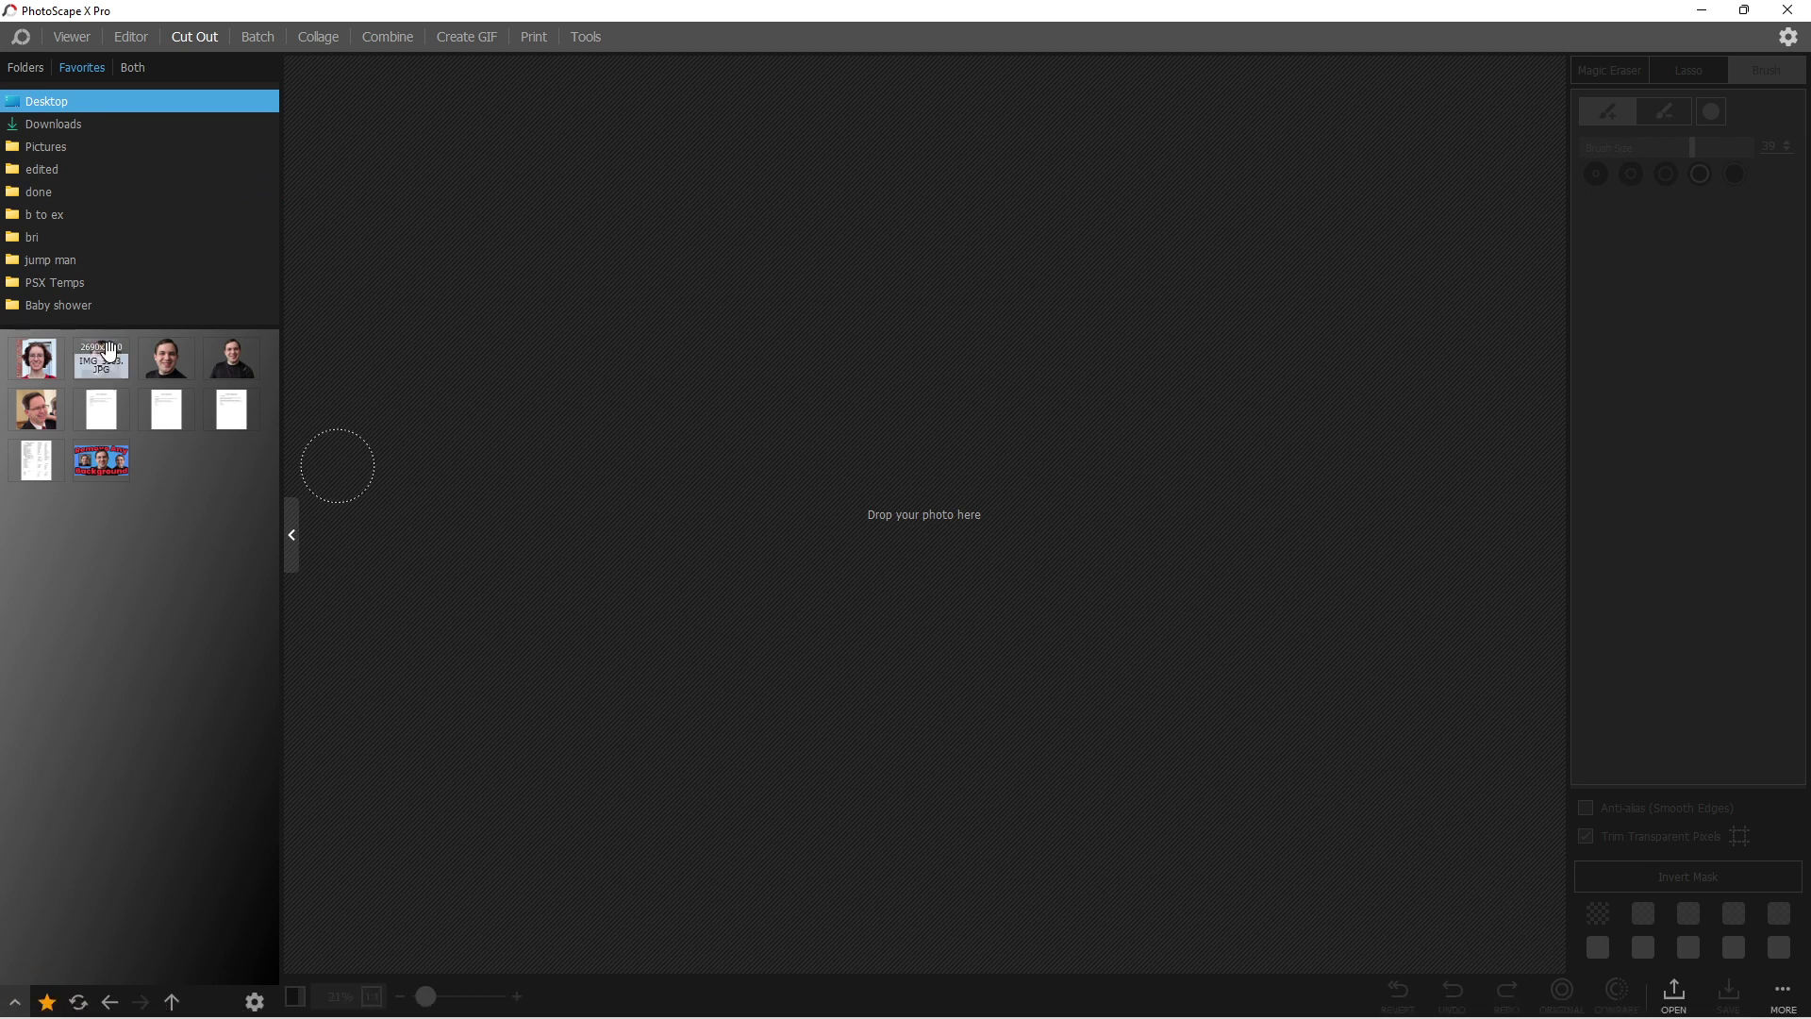
{"action": "left_click", "coordinate": [71, 38]}
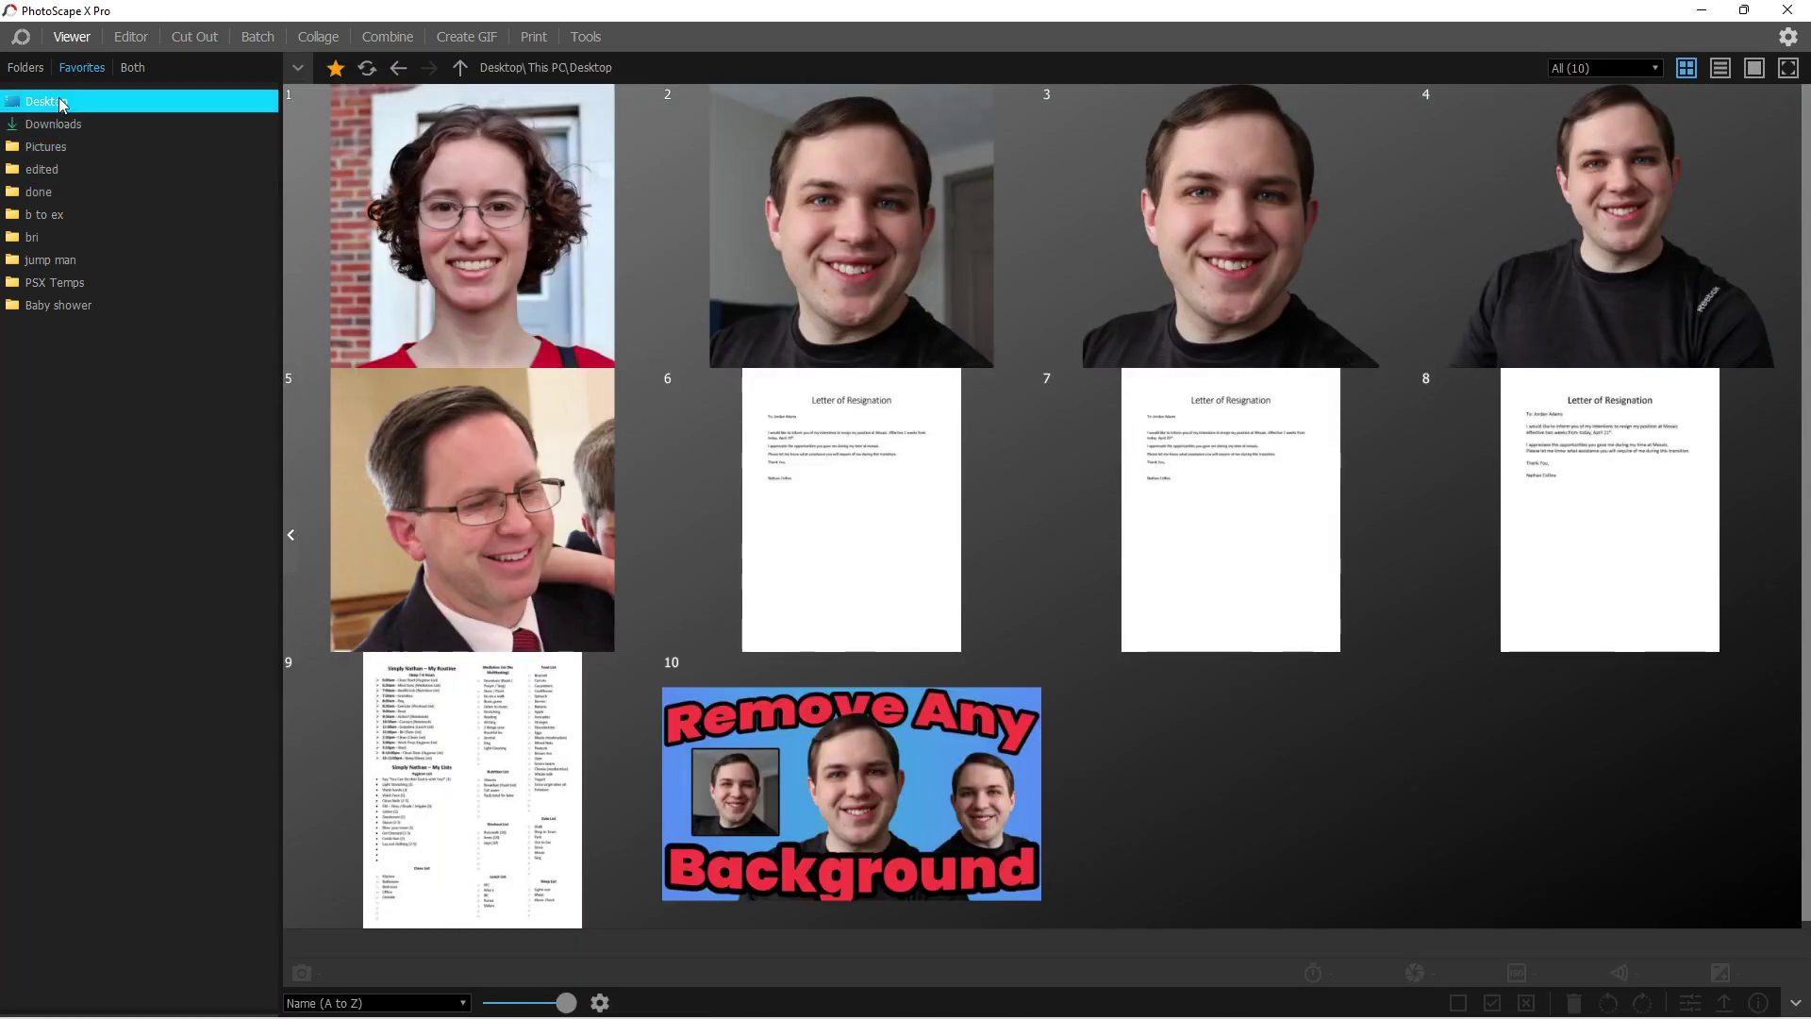
{"action": "left_click", "coordinate": [58, 145]}
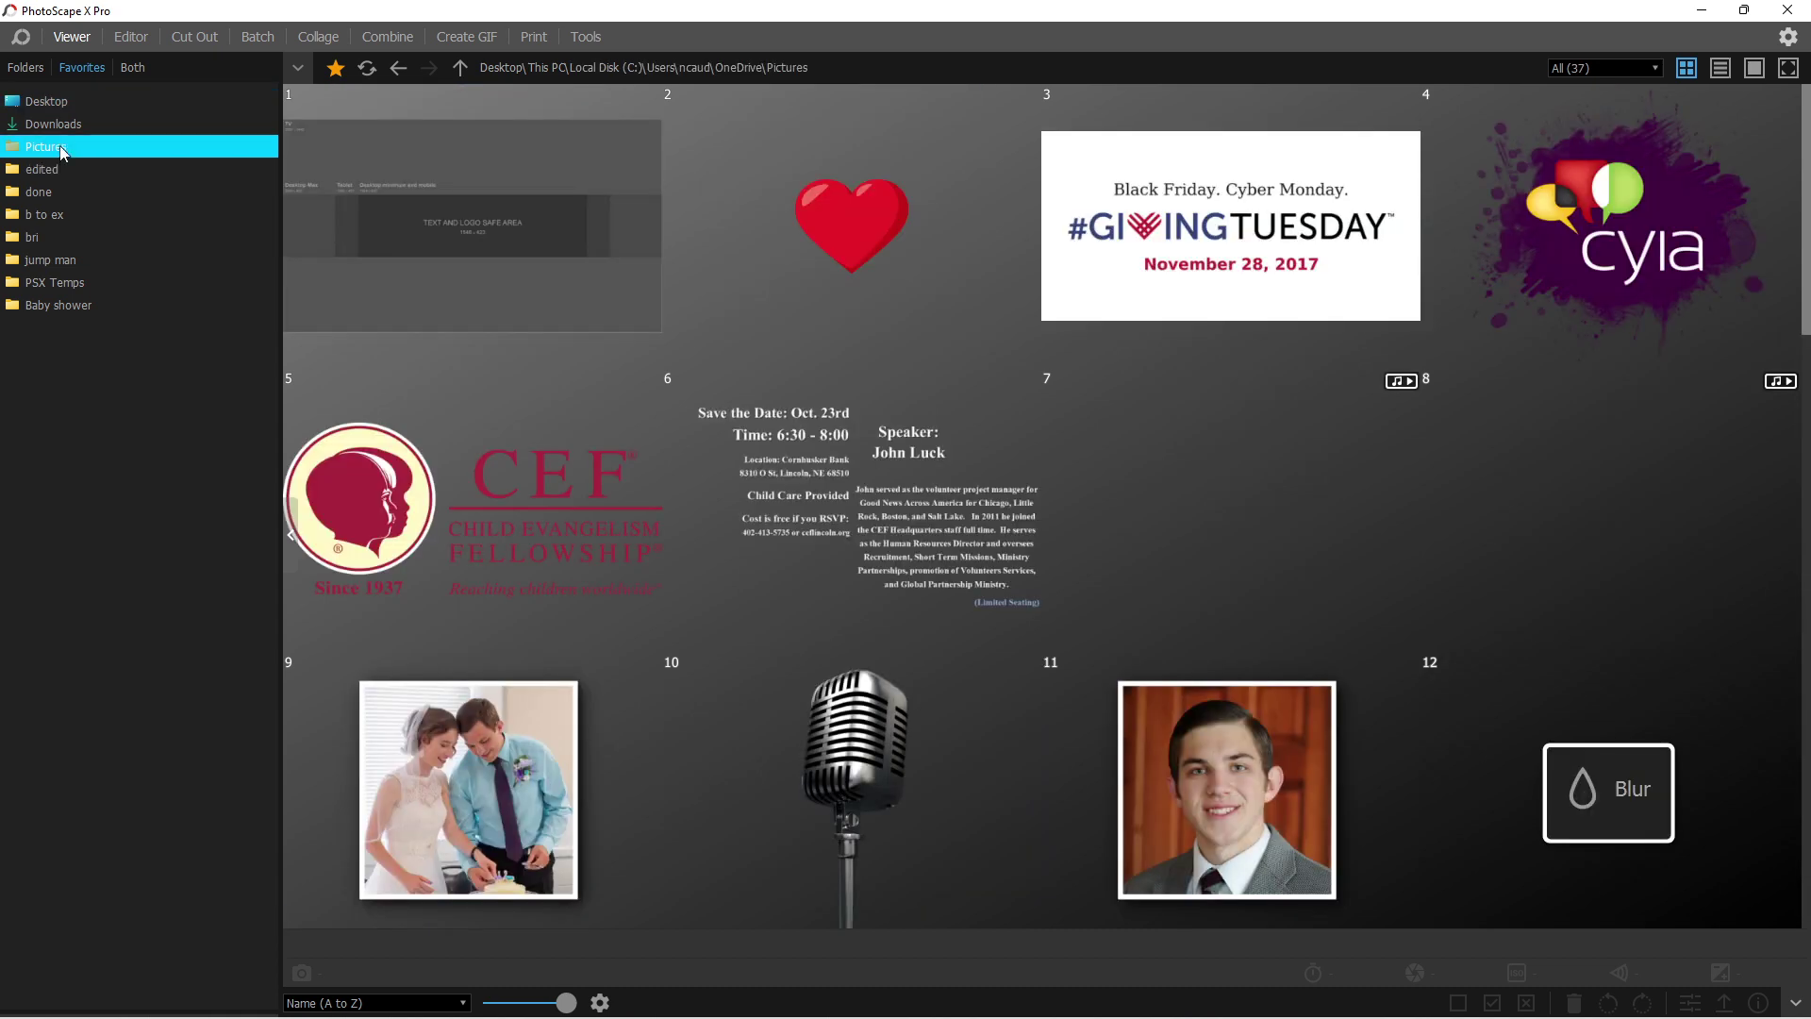
{"action": "left_click", "coordinate": [44, 125]}
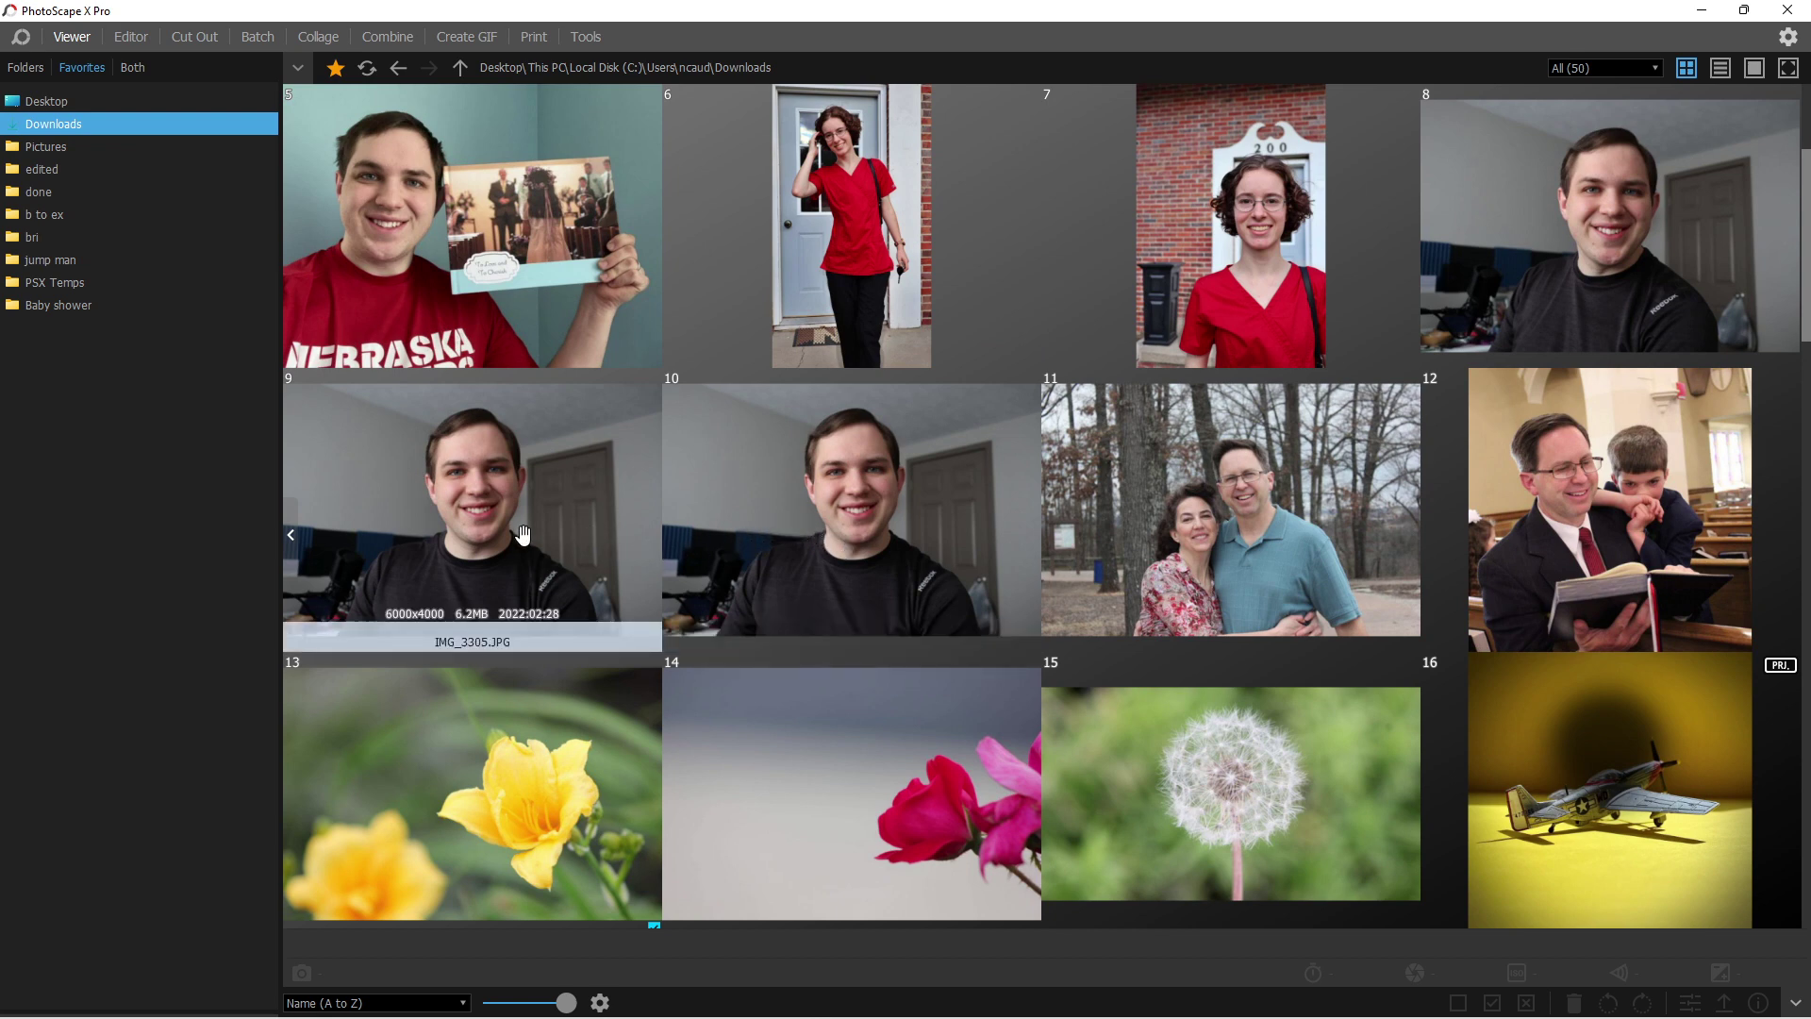
- Load photo 10 into Cut Out and brush away a band of wall at the top-left
{"action": "mouse_move", "coordinate": [781, 547]}
{"action": "left_mouse_down"}
{"action": "mouse_move", "coordinate": [248, 38]}
{"action": "mouse_move", "coordinate": [188, 37]}
{"action": "left_mouse_up"}
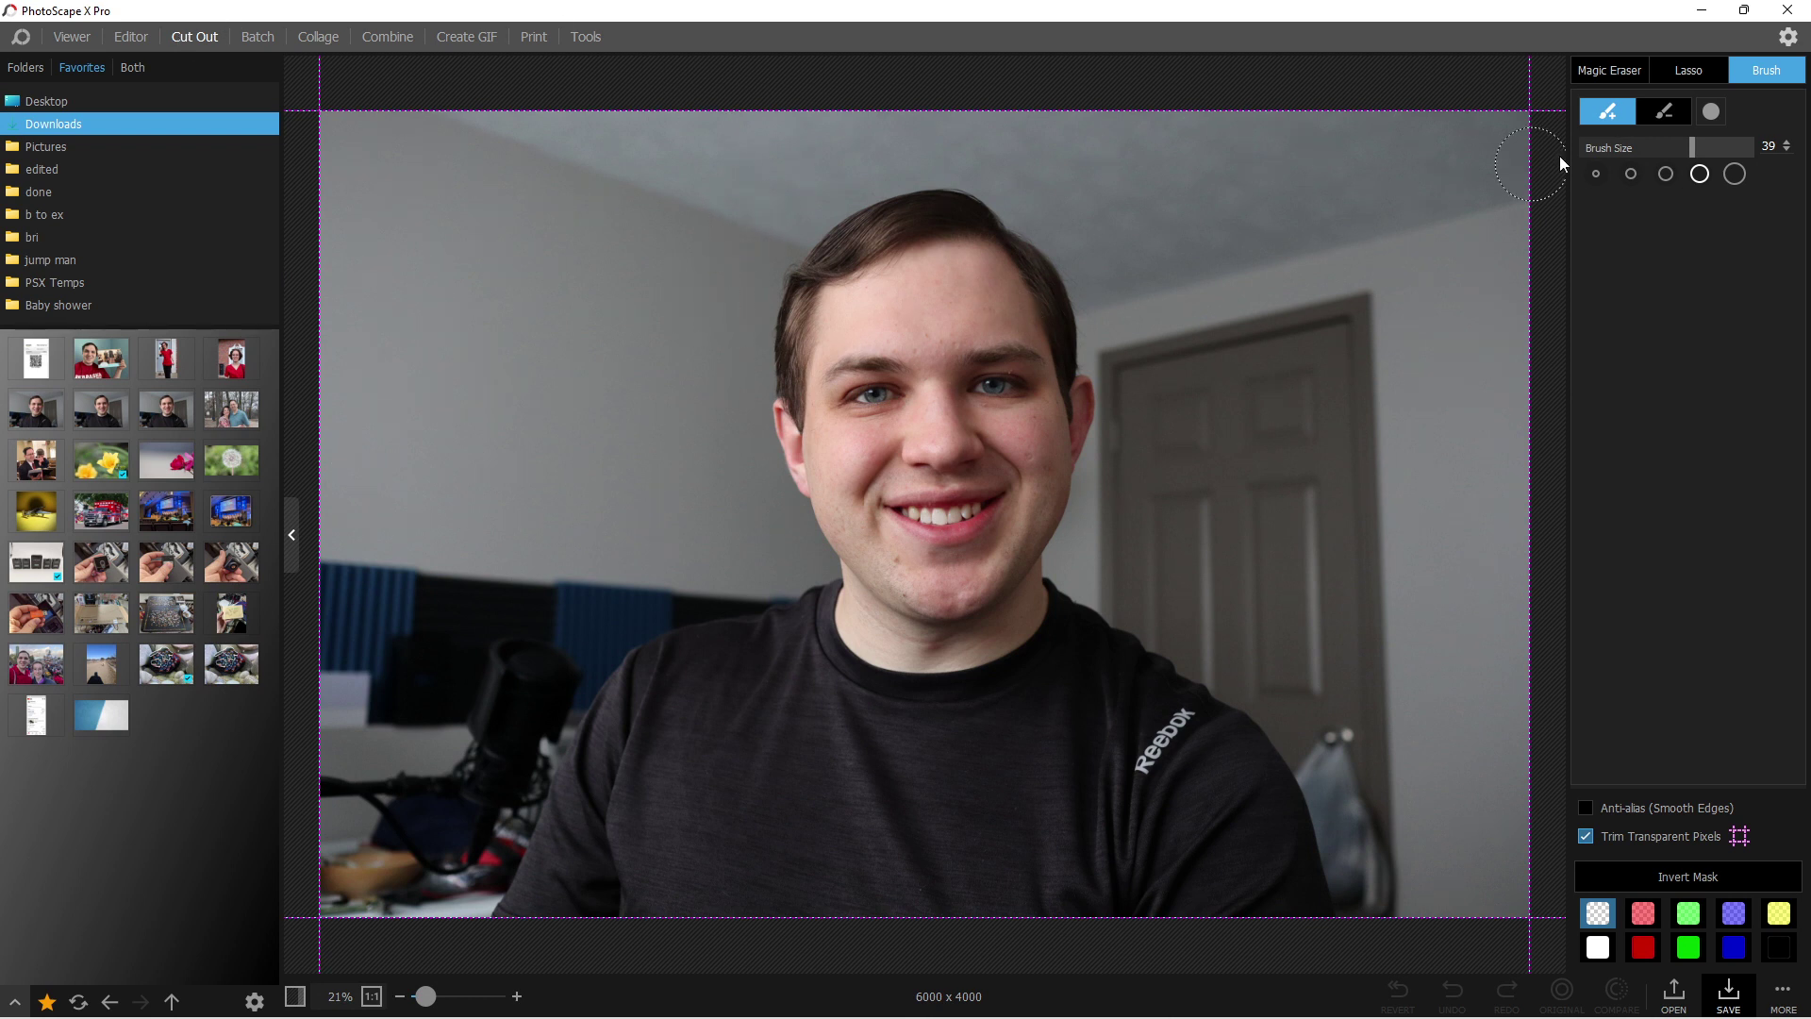
{"action": "left_click", "coordinate": [1616, 72]}
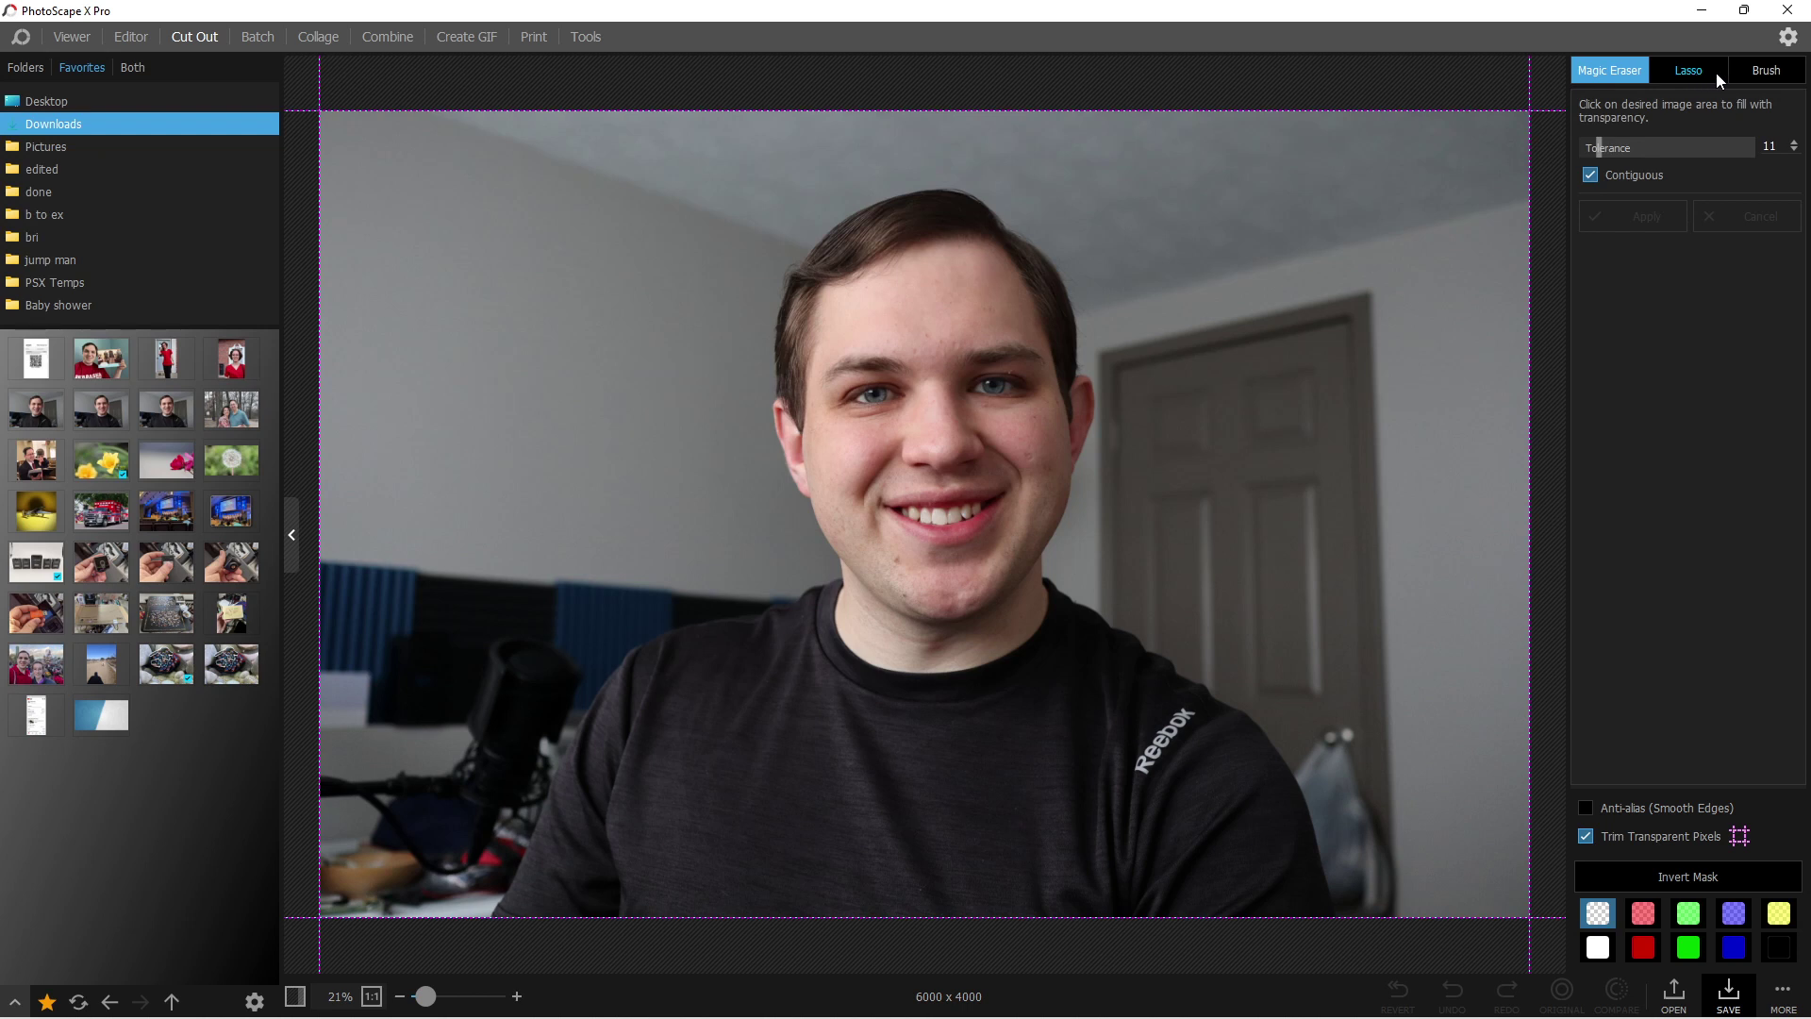
{"action": "left_click", "coordinate": [1773, 80]}
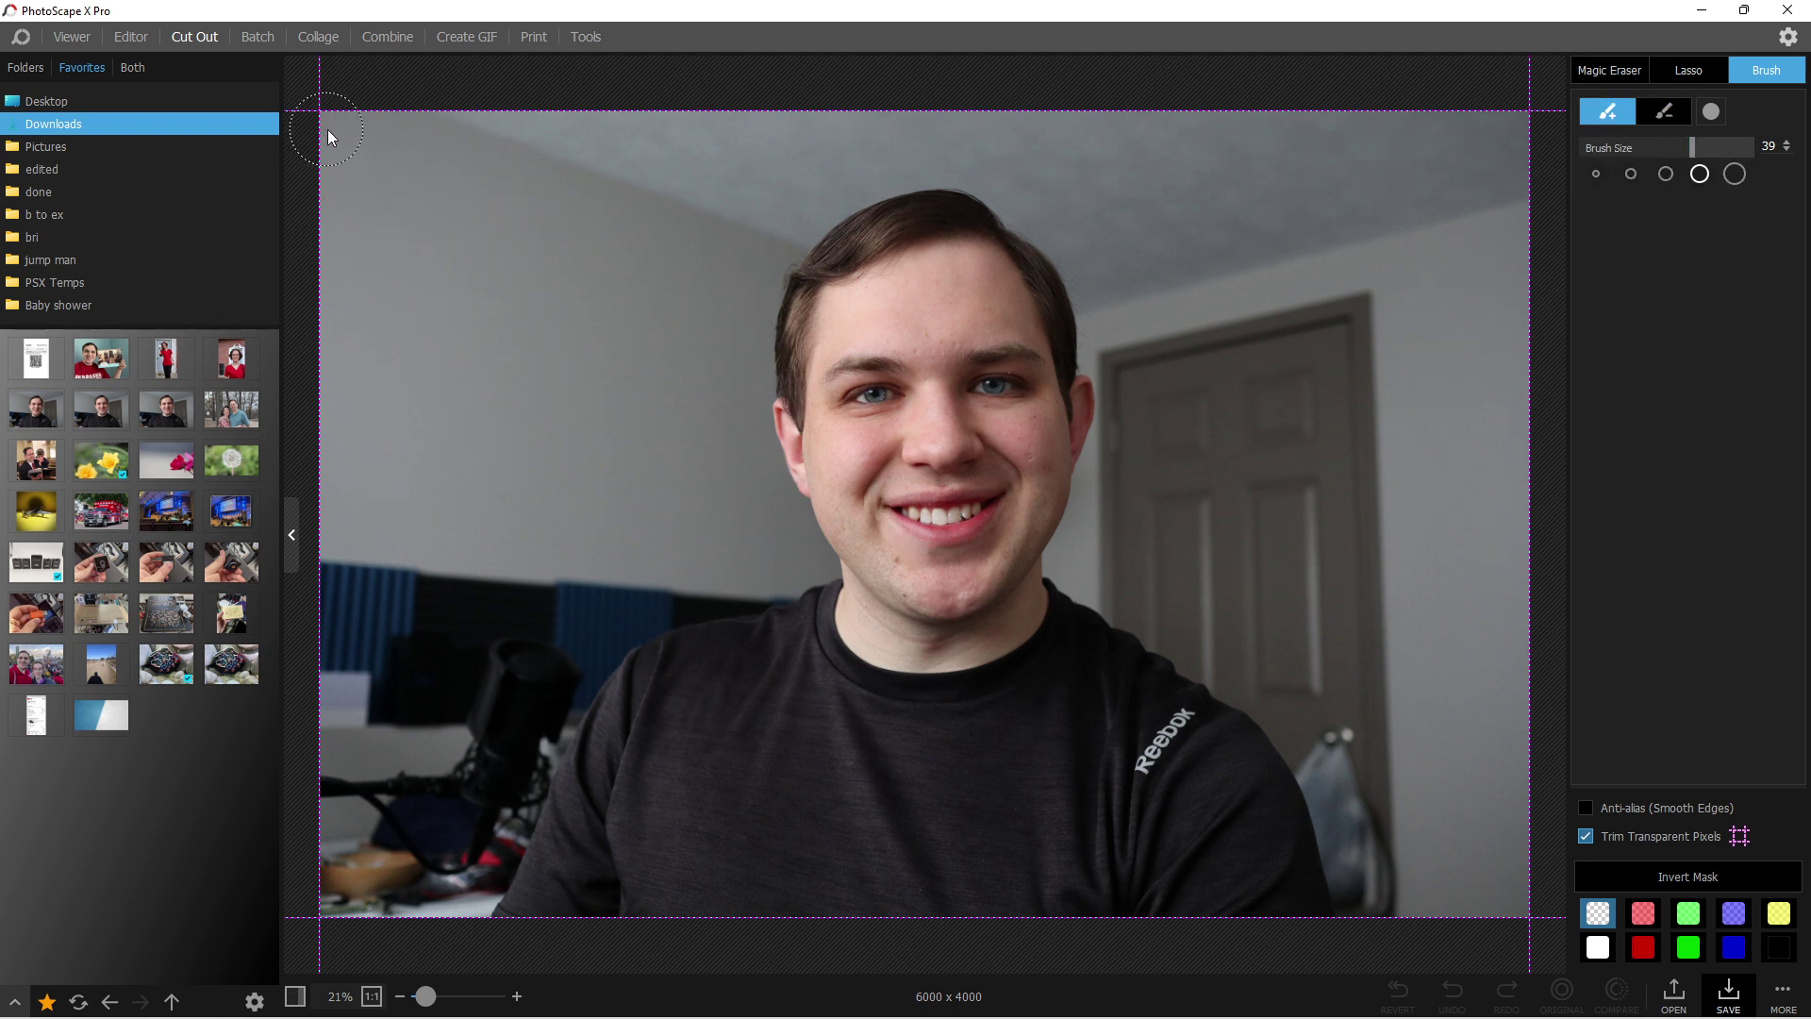
{"action": "mouse_move", "coordinate": [330, 129]}
{"action": "left_mouse_down"}
{"action": "mouse_move", "coordinate": [328, 177]}
{"action": "mouse_move", "coordinate": [361, 151]}
{"action": "mouse_move", "coordinate": [407, 165]}
{"action": "mouse_move", "coordinate": [342, 270]}
{"action": "mouse_move", "coordinate": [354, 318]}
{"action": "mouse_move", "coordinate": [541, 191]}
{"action": "mouse_move", "coordinate": [376, 411]}
{"action": "mouse_move", "coordinate": [281, 488]}
{"action": "mouse_move", "coordinate": [350, 481]}
{"action": "mouse_move", "coordinate": [530, 258]}
{"action": "mouse_move", "coordinate": [516, 308]}
{"action": "mouse_move", "coordinate": [581, 258]}
{"action": "mouse_move", "coordinate": [527, 142]}
{"action": "left_mouse_up"}
- Paint the erased top-left wall back in with the Restore (-) brush
{"action": "left_click", "coordinate": [1668, 111]}
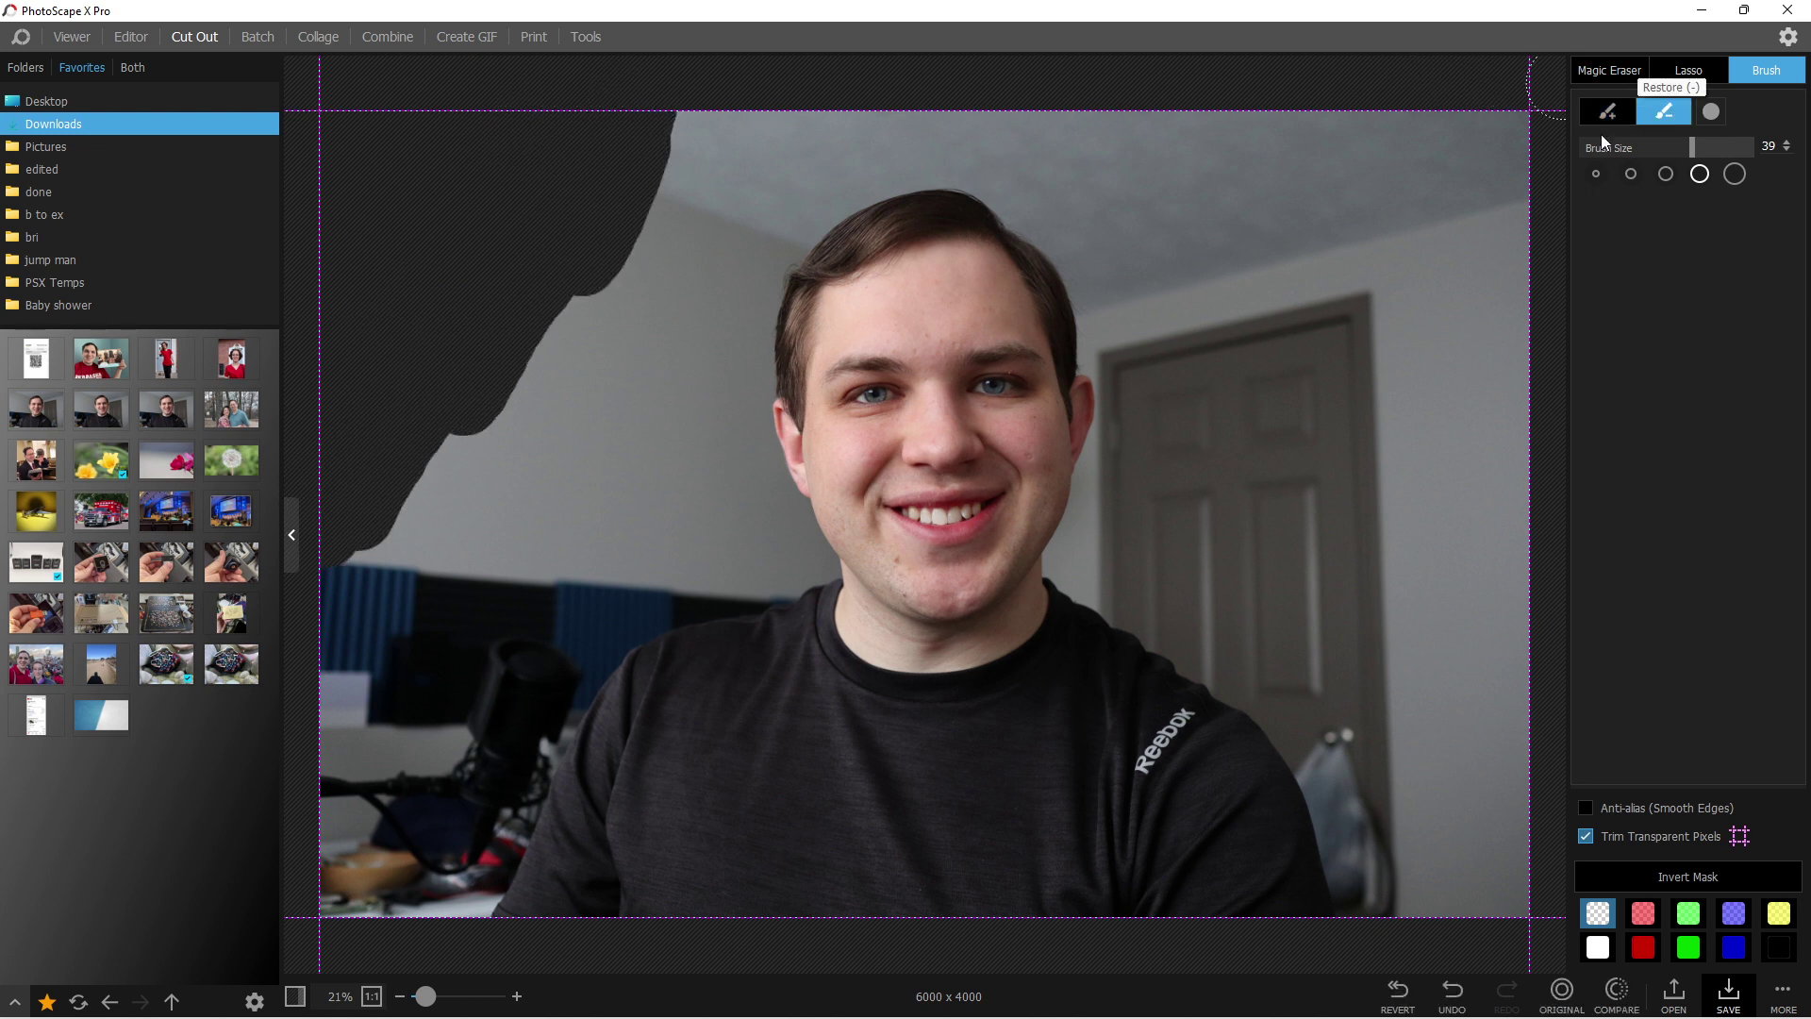
{"action": "mouse_move", "coordinate": [708, 134]}
{"action": "left_mouse_down"}
{"action": "mouse_move", "coordinate": [514, 544]}
{"action": "mouse_move", "coordinate": [327, 556]}
{"action": "mouse_move", "coordinate": [320, 576]}
{"action": "mouse_move", "coordinate": [468, 432]}
{"action": "mouse_move", "coordinate": [639, 161]}
{"action": "mouse_move", "coordinate": [452, 384]}
{"action": "mouse_move", "coordinate": [403, 411]}
{"action": "mouse_move", "coordinate": [430, 302]}
{"action": "mouse_move", "coordinate": [557, 115]}
{"action": "mouse_move", "coordinate": [364, 365]}
{"action": "mouse_move", "coordinate": [310, 396]}
{"action": "mouse_move", "coordinate": [324, 305]}
{"action": "mouse_move", "coordinate": [468, 120]}
{"action": "mouse_move", "coordinate": [400, 165]}
{"action": "mouse_move", "coordinate": [303, 176]}
{"action": "left_mouse_up"}
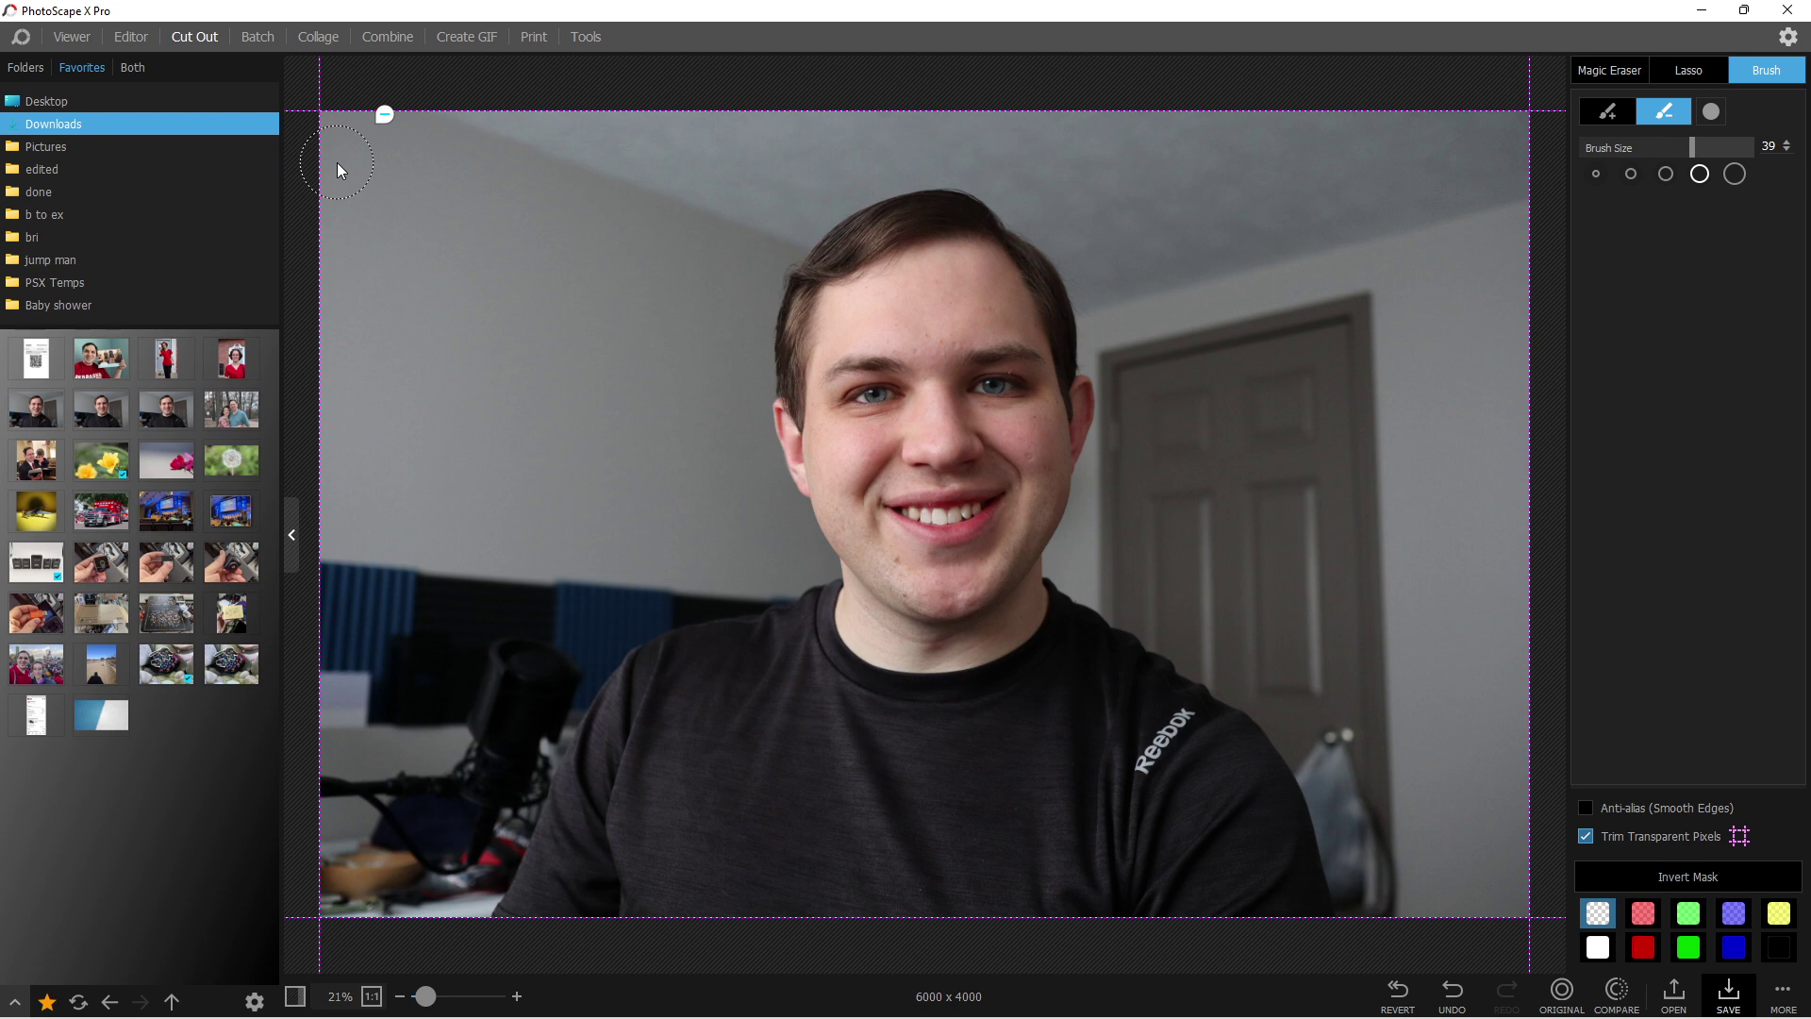
- On the thumbnail design, shift the central cutout and nudge the small inset photo left, then return to Cut Out
{"action": "left_click", "coordinate": [126, 37]}
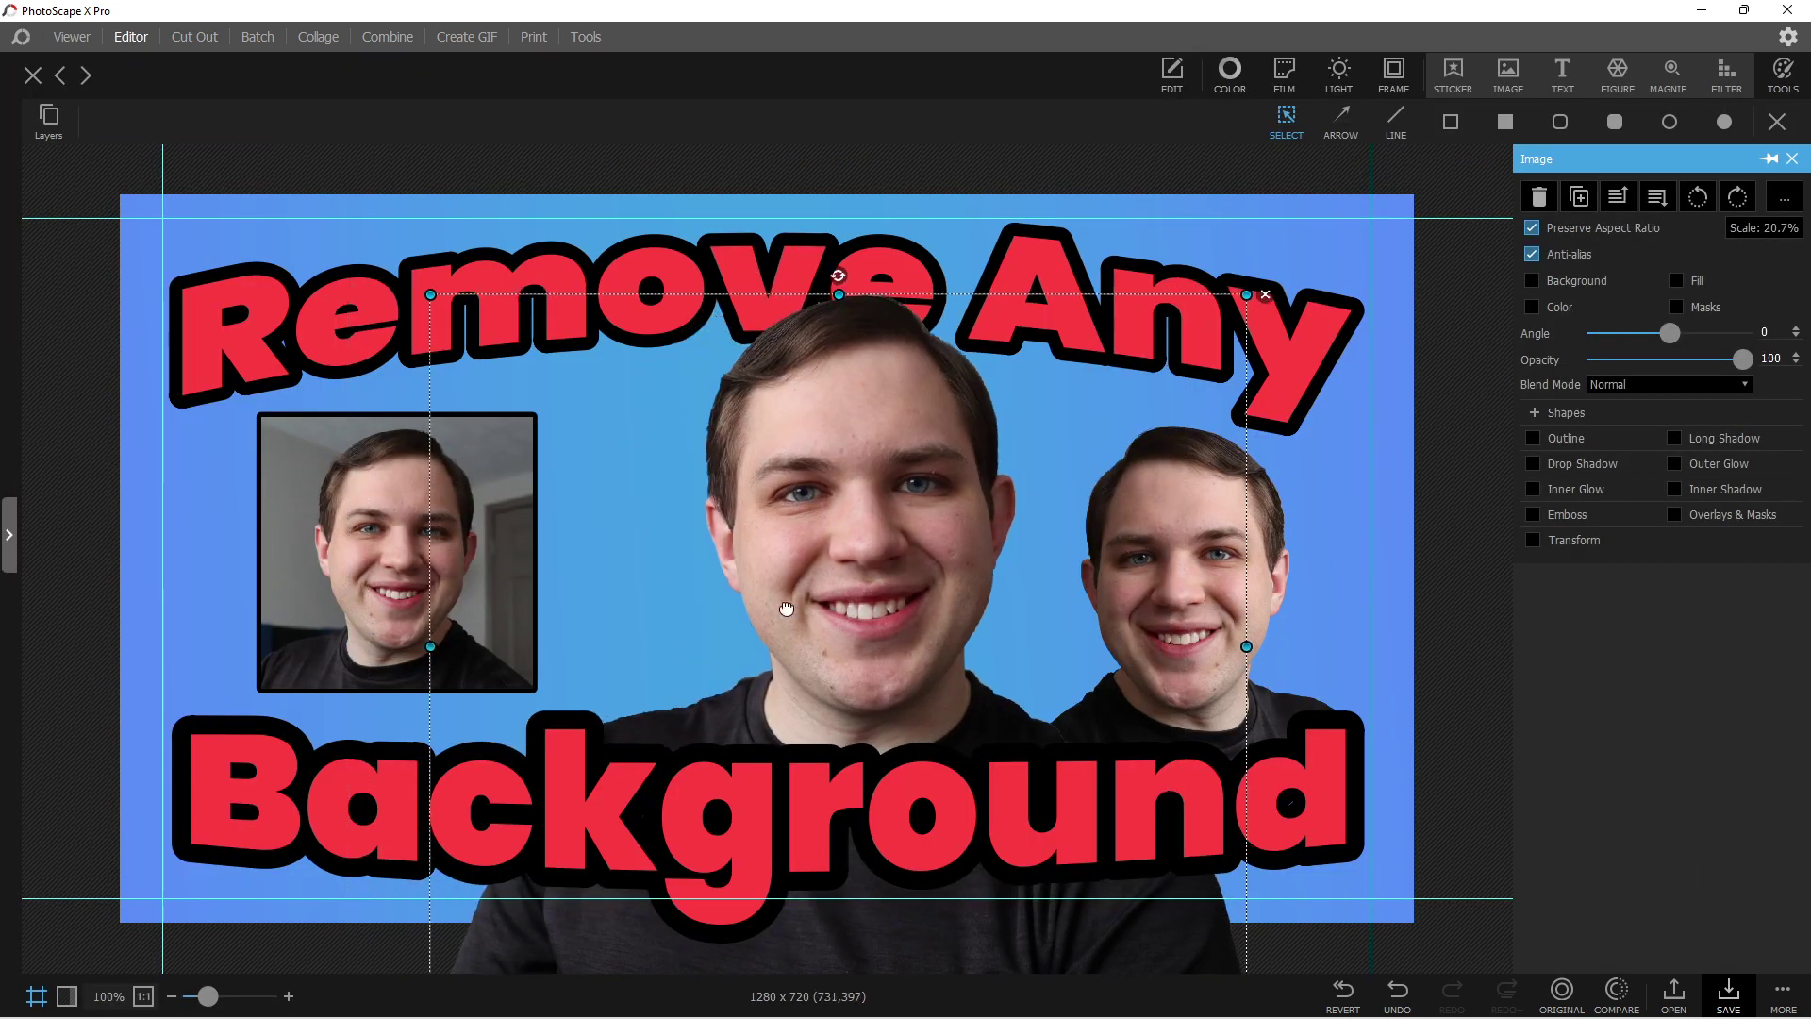
{"action": "mouse_move", "coordinate": [787, 608]}
{"action": "left_mouse_down"}
{"action": "mouse_move", "coordinate": [673, 586]}
{"action": "mouse_move", "coordinate": [802, 585]}
{"action": "left_mouse_up"}
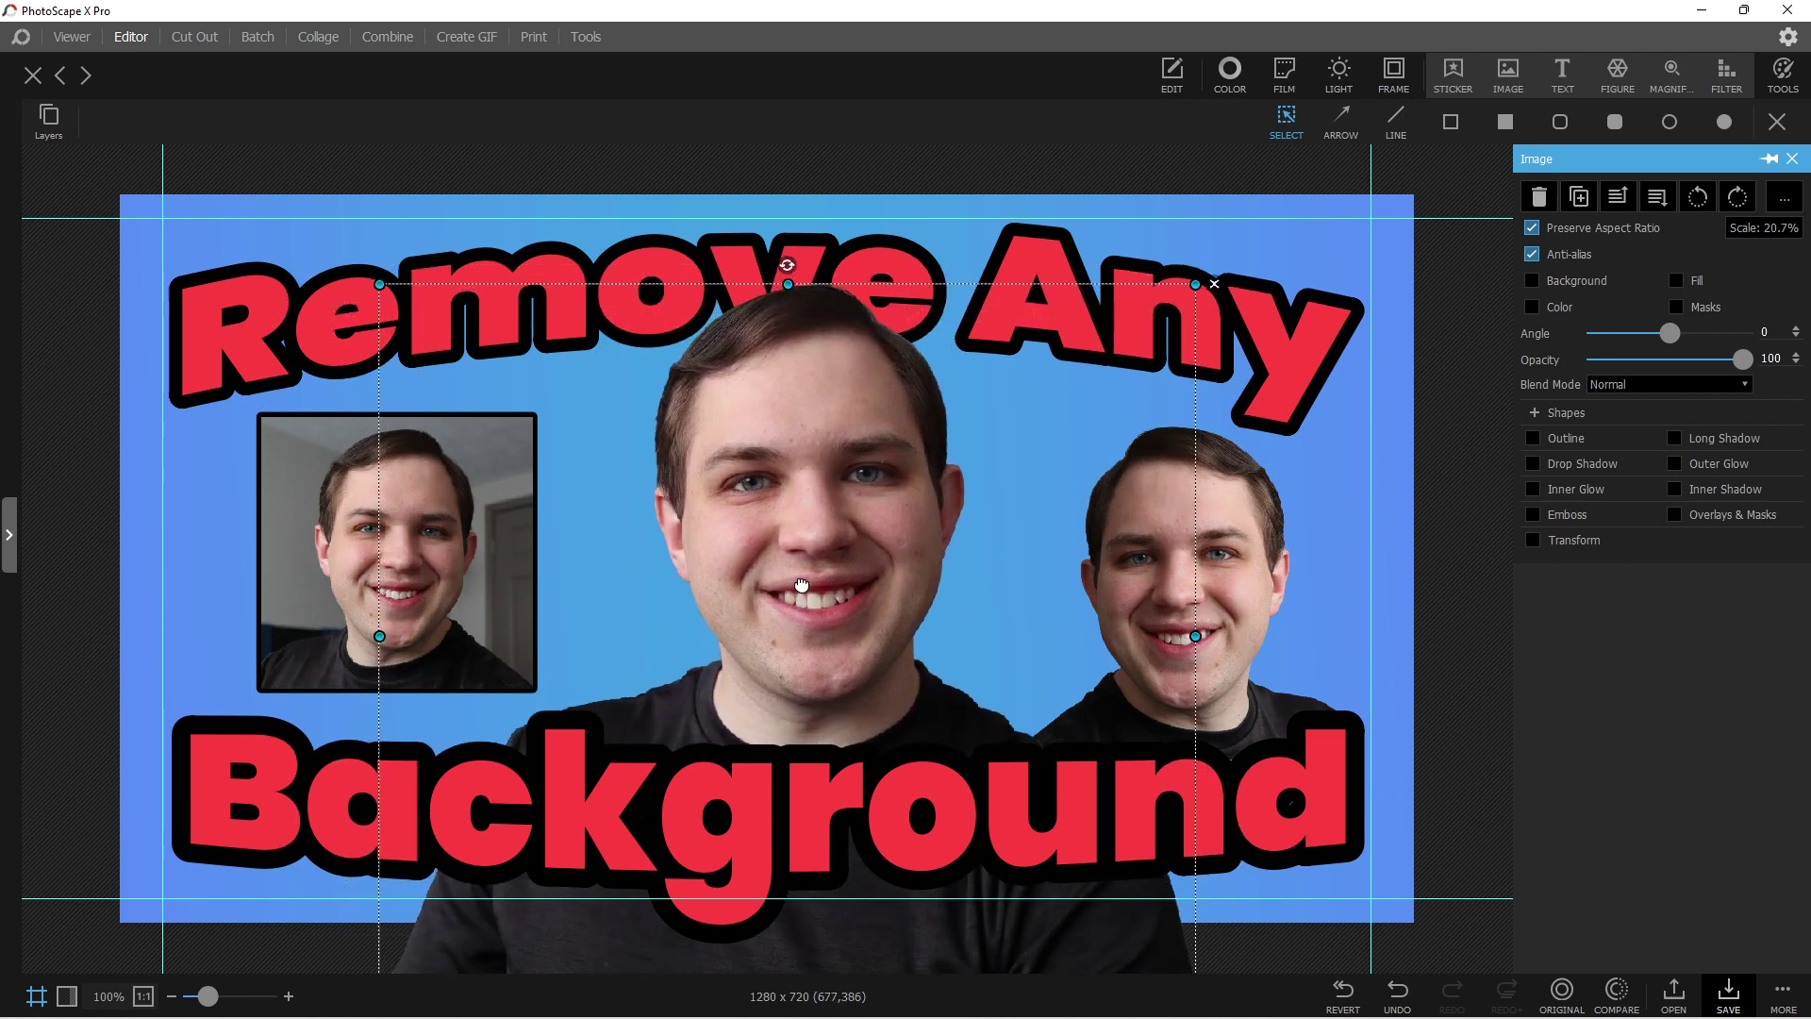
{"action": "left_click_drag", "start_coordinate": [306, 600], "coordinate": [296, 605]}
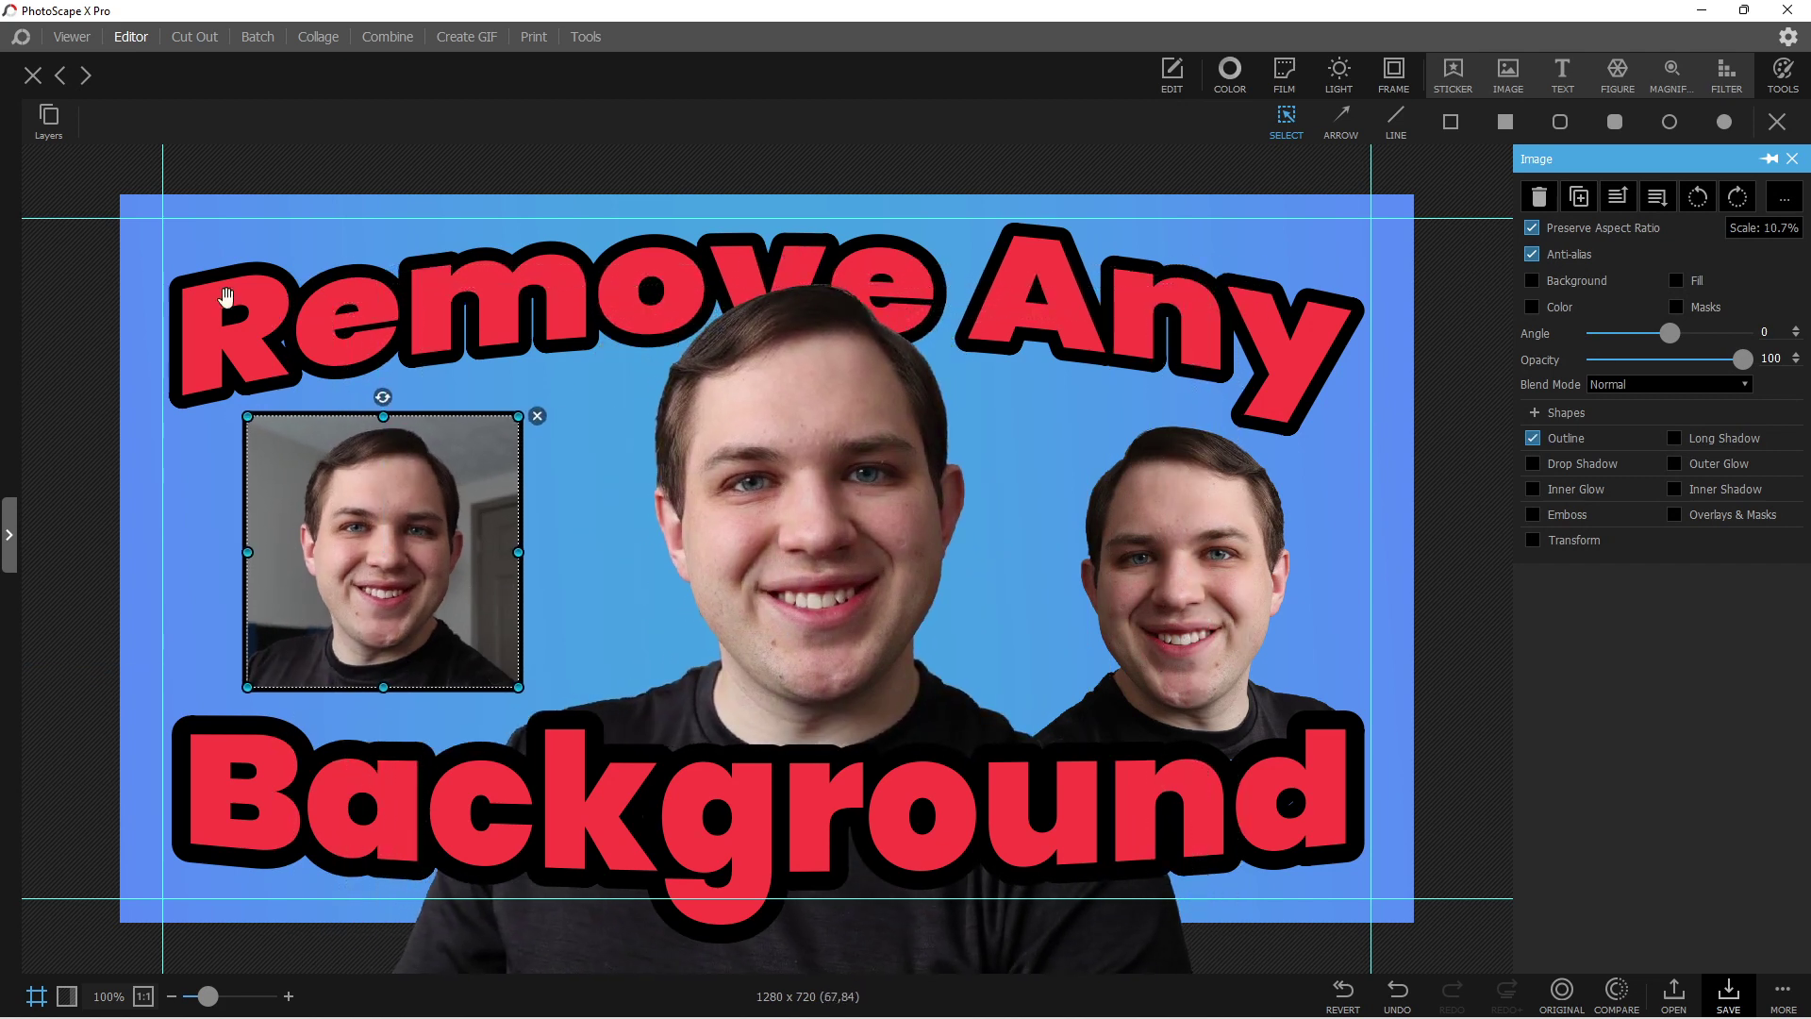
{"action": "left_click", "coordinate": [198, 37]}
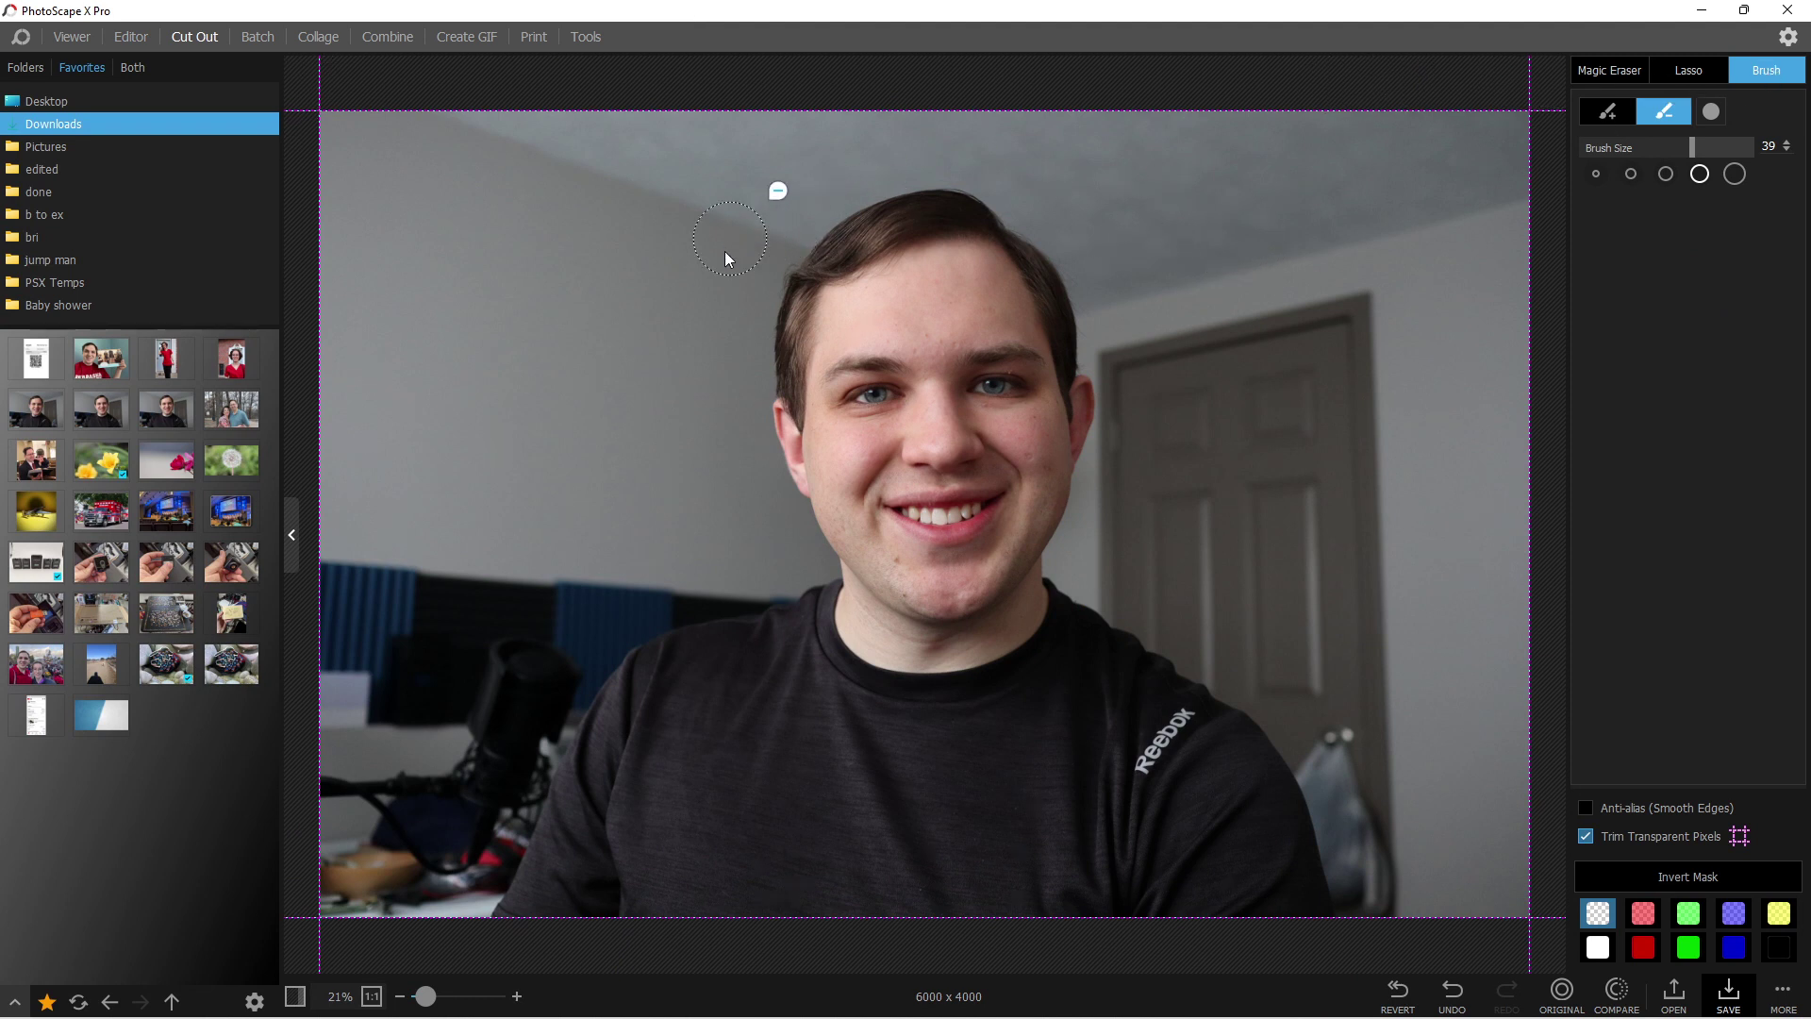
- With the add brush, mask around the man's head and shoulders, zooming in to dab along the jaw
{"action": "left_click", "coordinate": [1615, 114]}
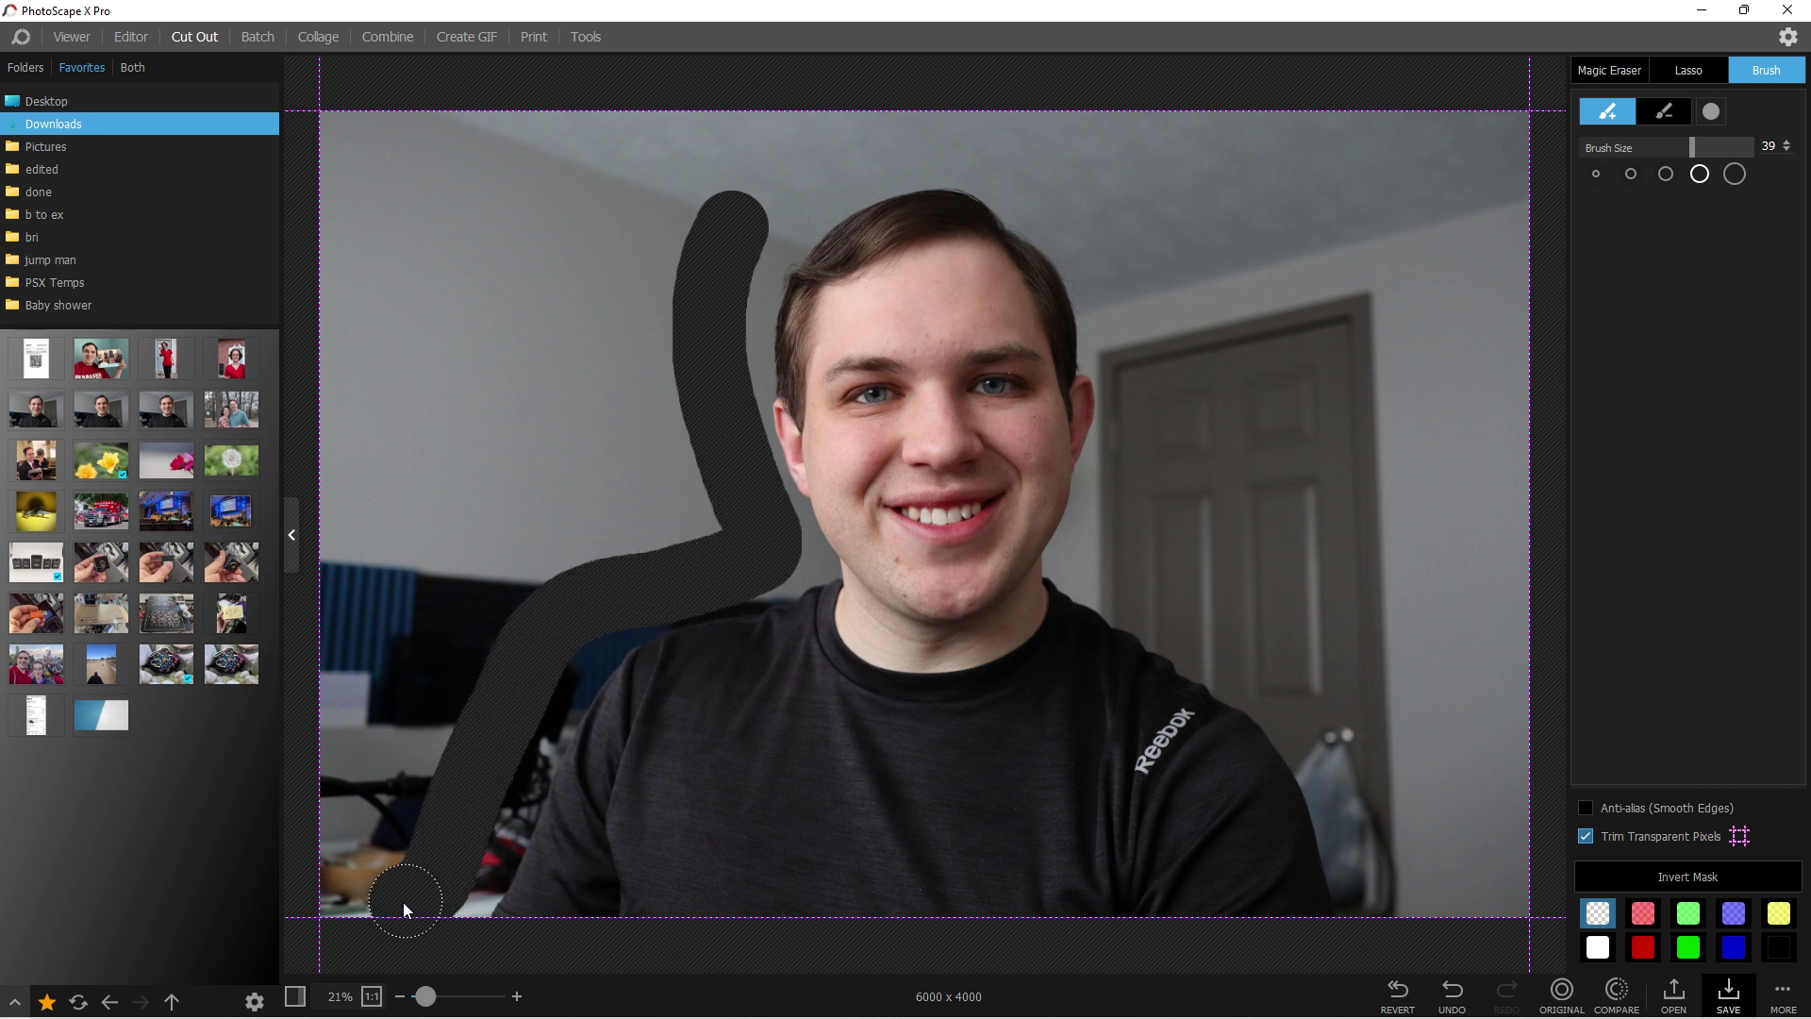
{"action": "mouse_move", "coordinate": [403, 901]}
{"action": "left_mouse_down"}
{"action": "mouse_move", "coordinate": [375, 865]}
{"action": "mouse_move", "coordinate": [453, 704]}
{"action": "mouse_move", "coordinate": [573, 577]}
{"action": "mouse_move", "coordinate": [686, 534]}
{"action": "mouse_move", "coordinate": [690, 370]}
{"action": "left_mouse_up"}
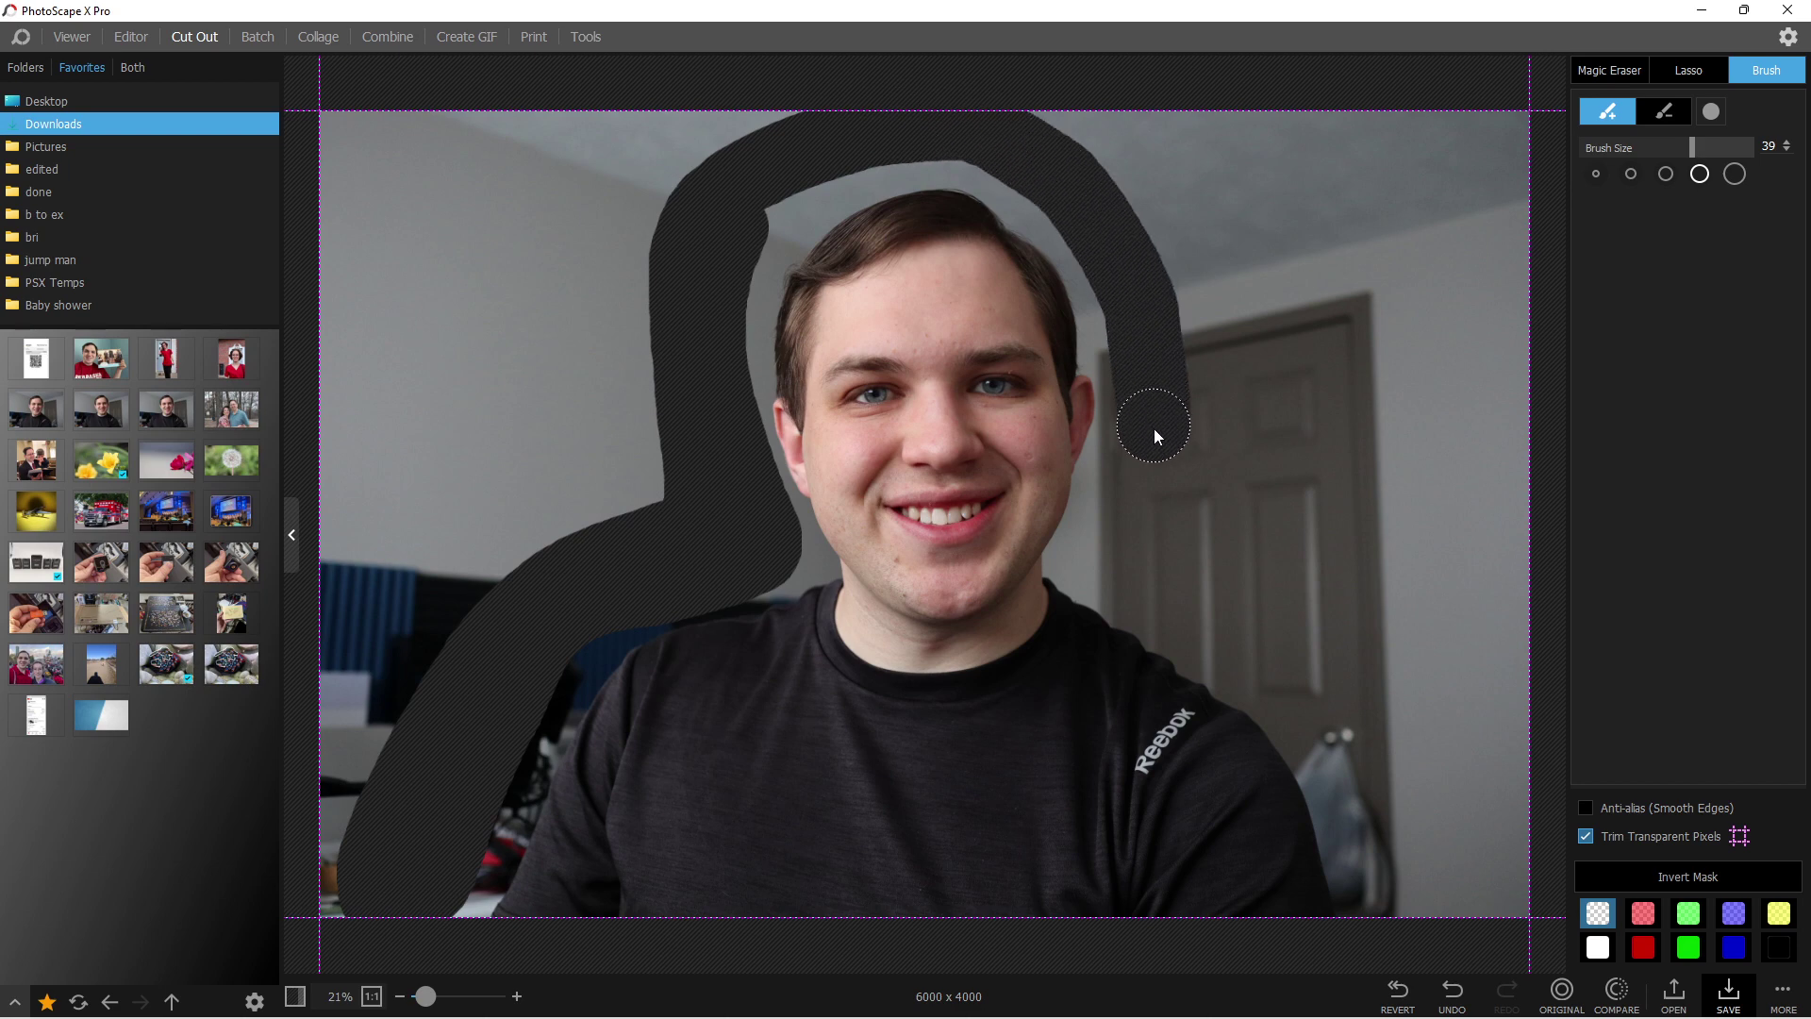
{"action": "left_click_drag", "start_coordinate": [1092, 542], "coordinate": [1094, 547]}
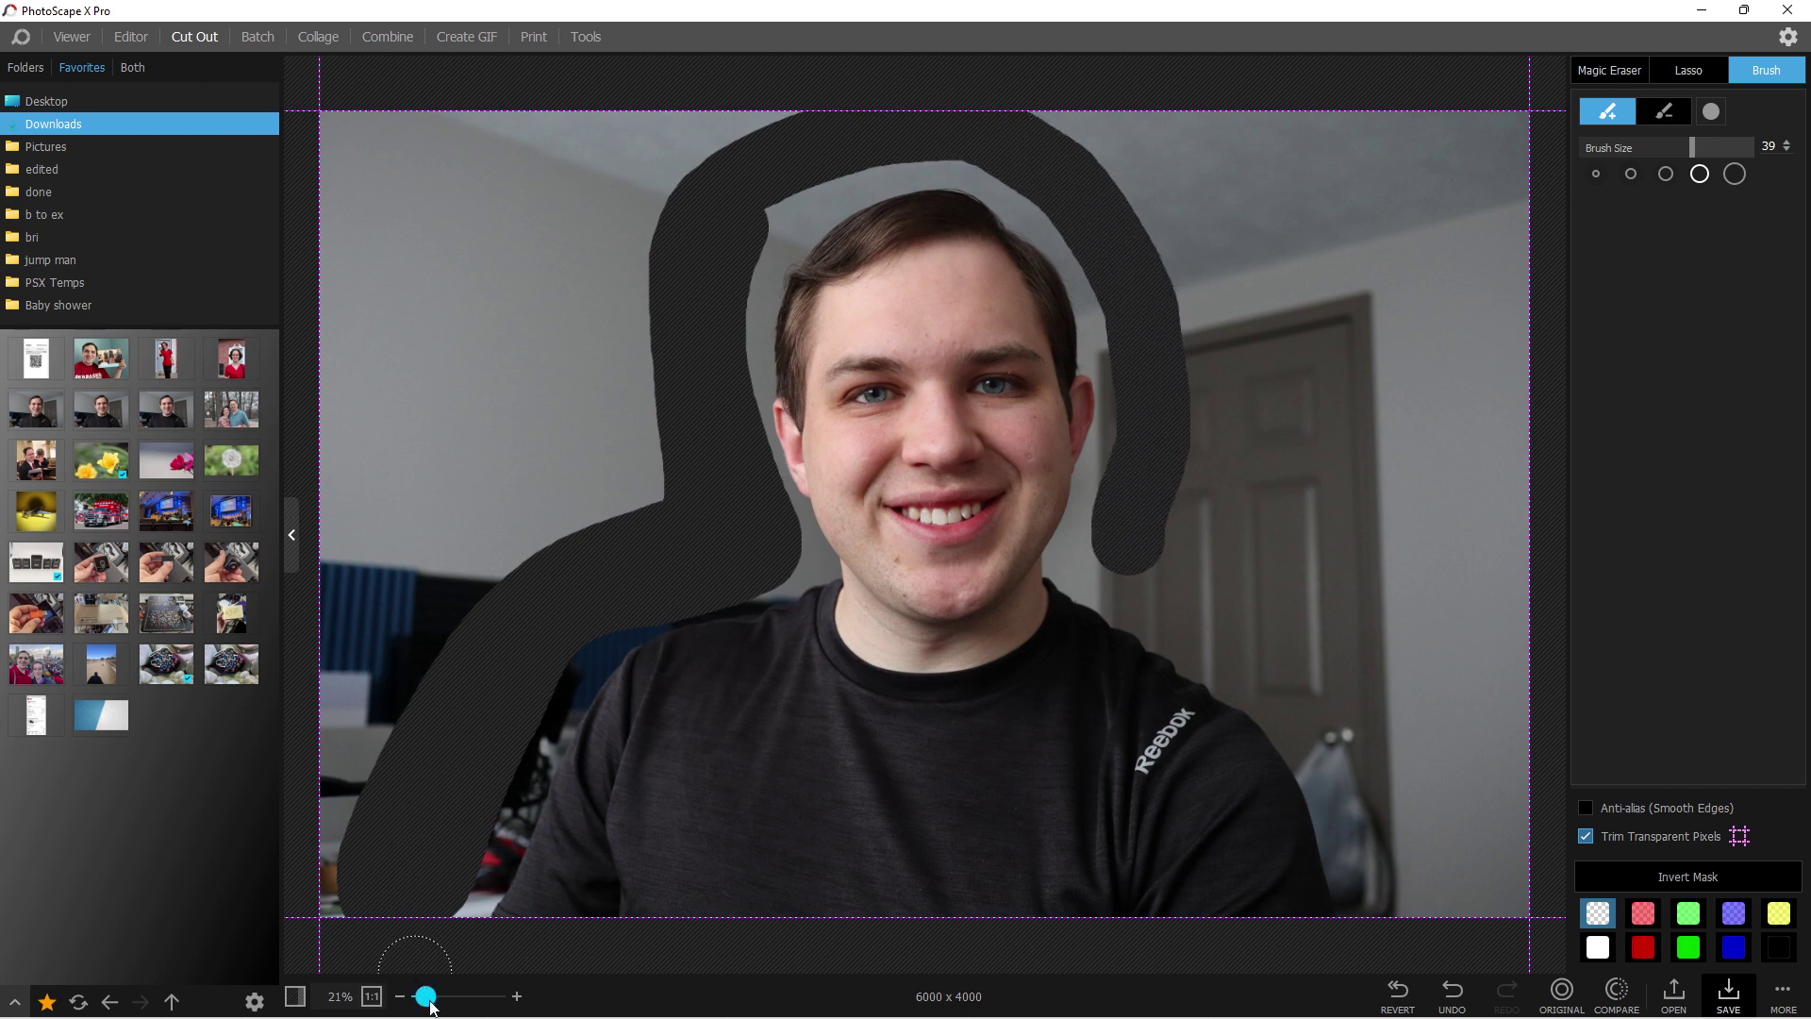
{"action": "left_click_drag", "start_coordinate": [429, 1000], "coordinate": [442, 996]}
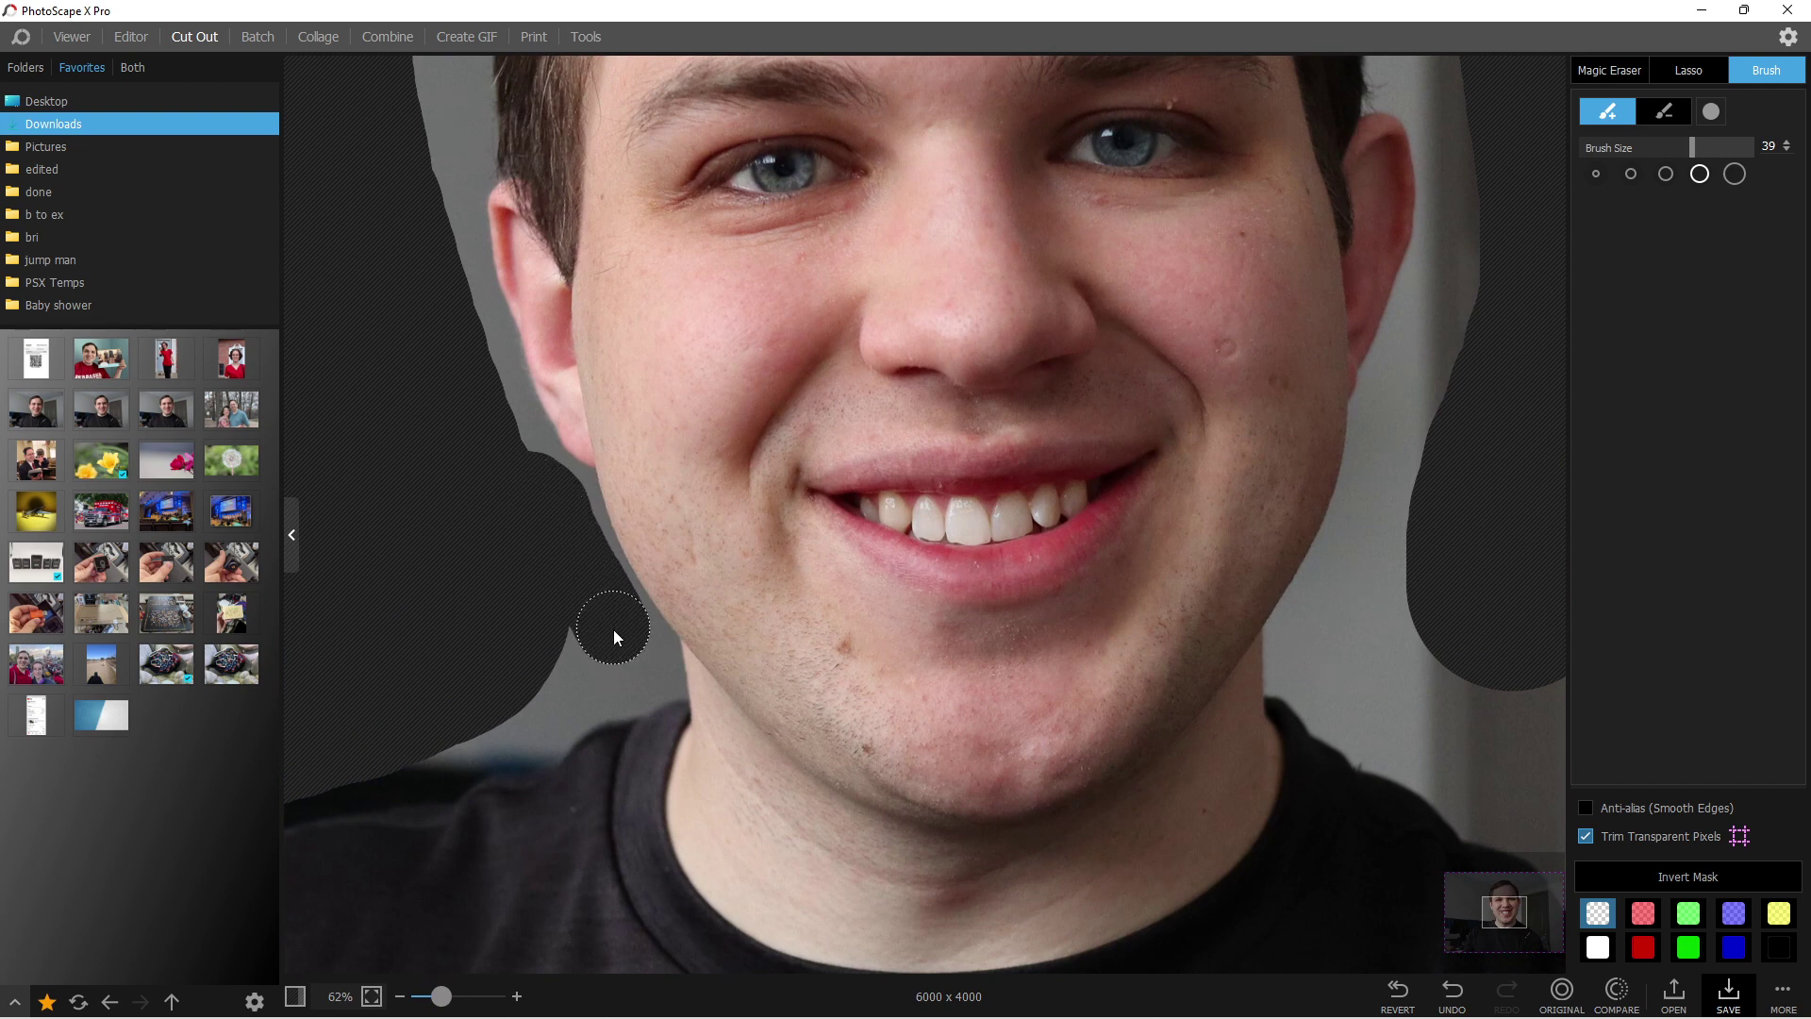
{"action": "left_click", "coordinate": [677, 703]}
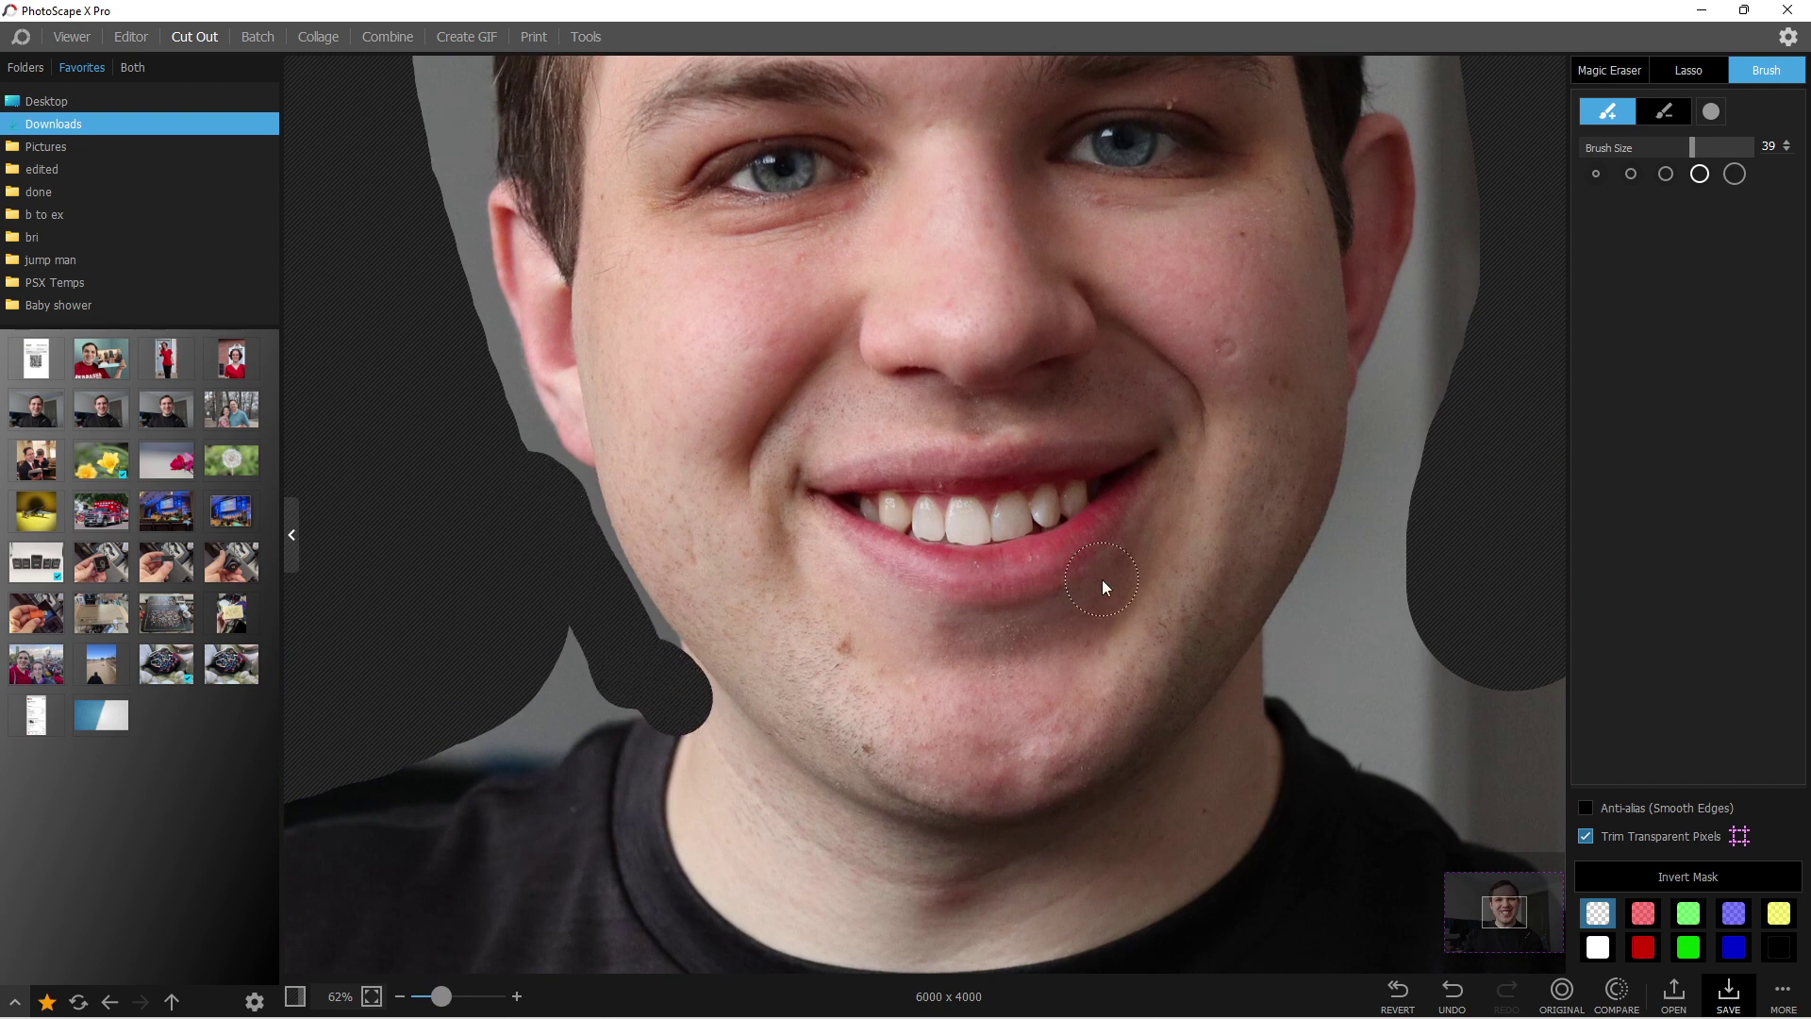
{"action": "left_click", "coordinate": [1665, 113]}
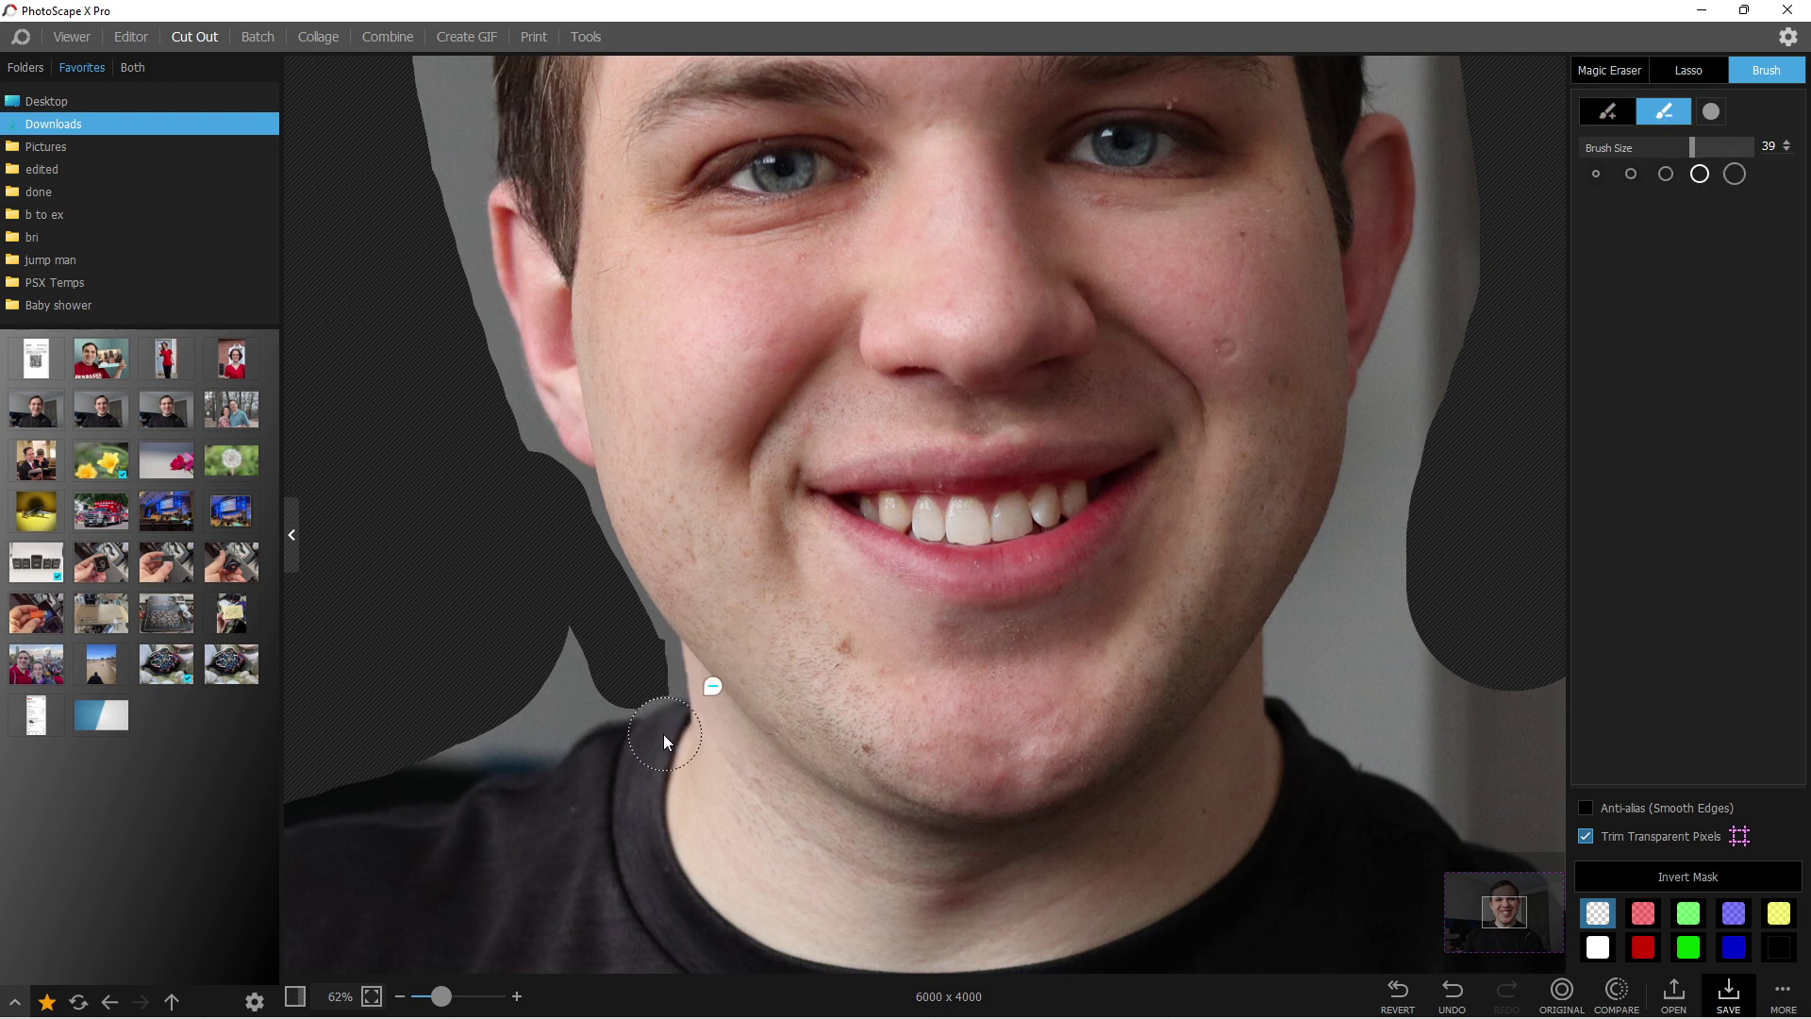
- Enable Anti-alias and preview the mask in red, green, purple, black and white
{"action": "left_click", "coordinate": [1600, 808]}
{"action": "left_click", "coordinate": [1638, 921]}
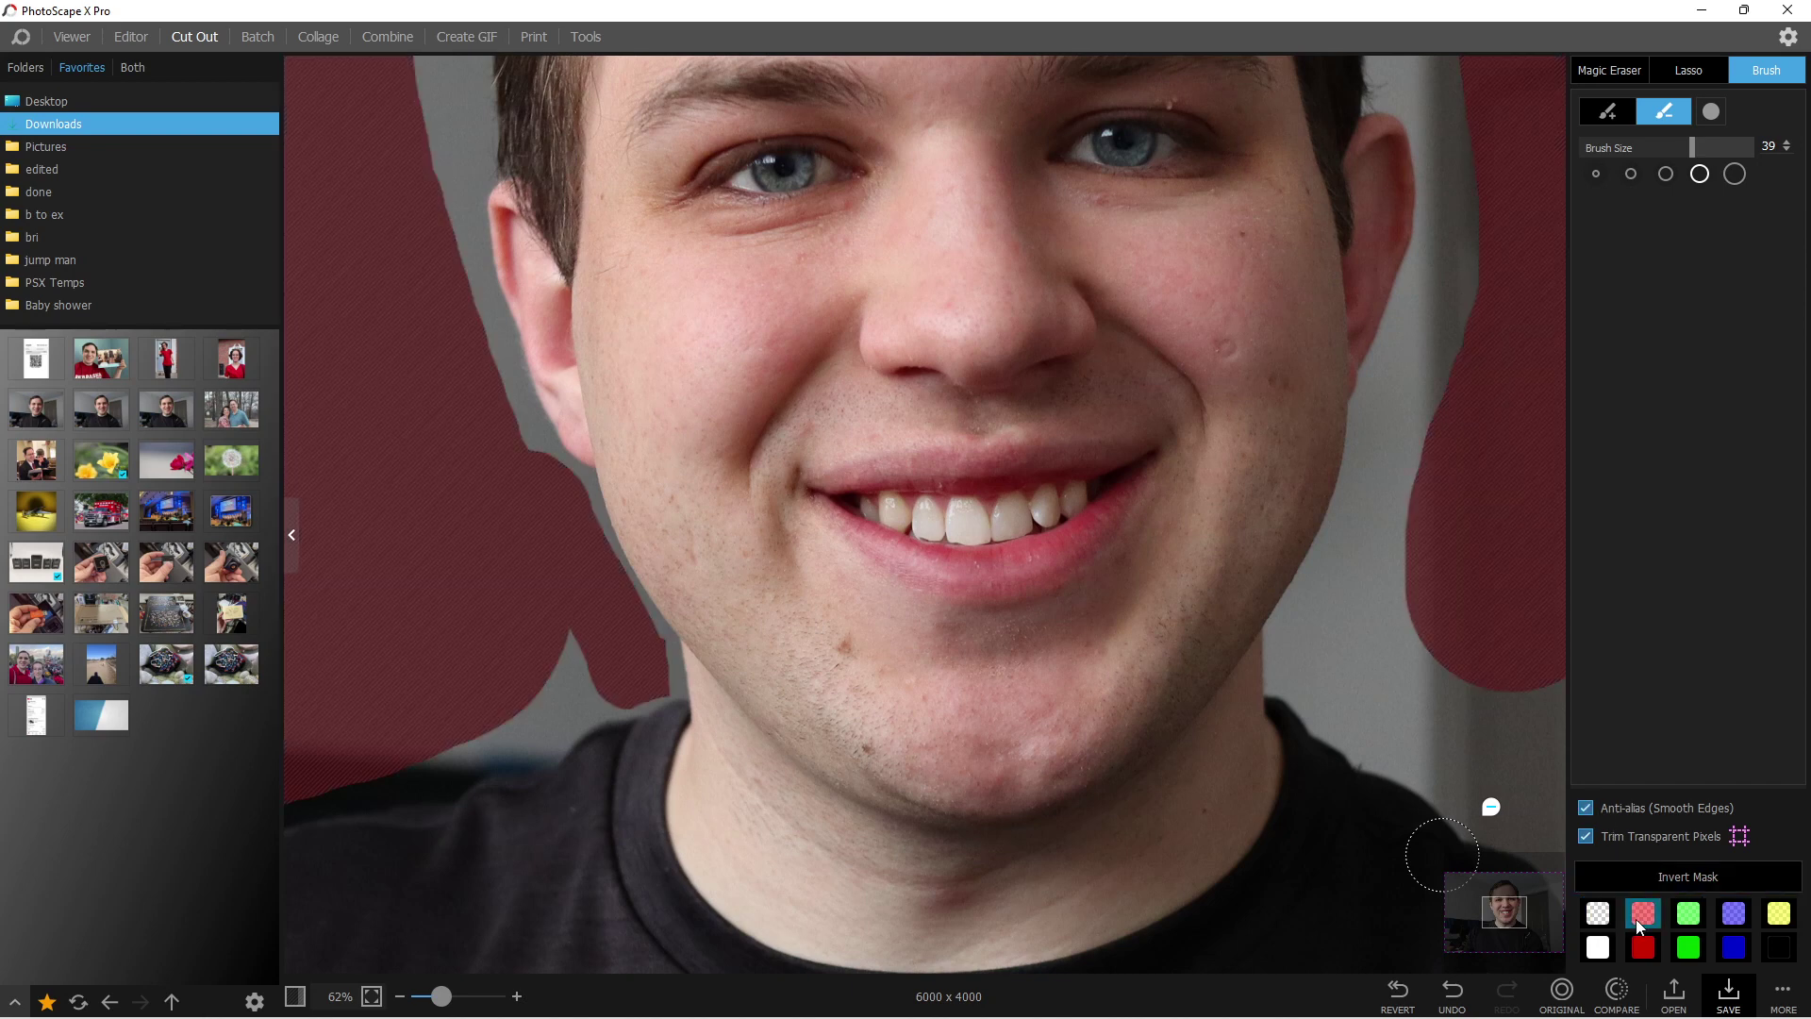
{"action": "left_click", "coordinate": [1688, 913]}
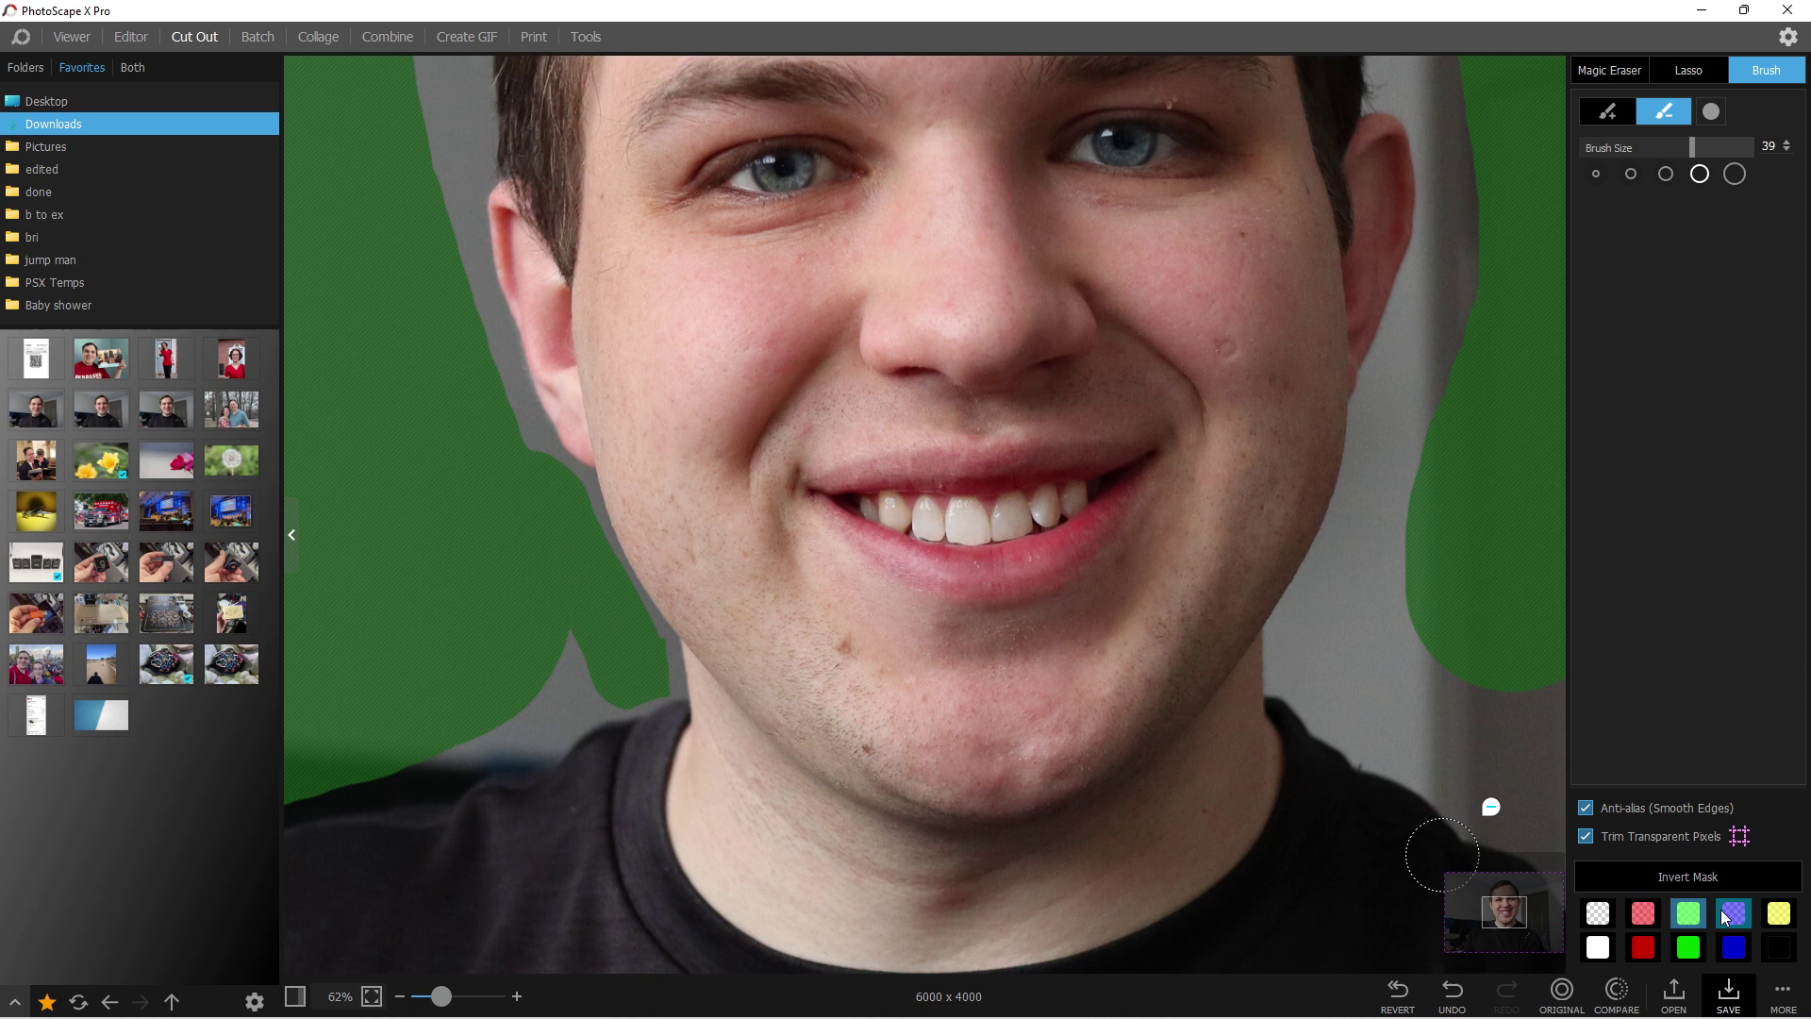
{"action": "left_click", "coordinate": [1733, 913]}
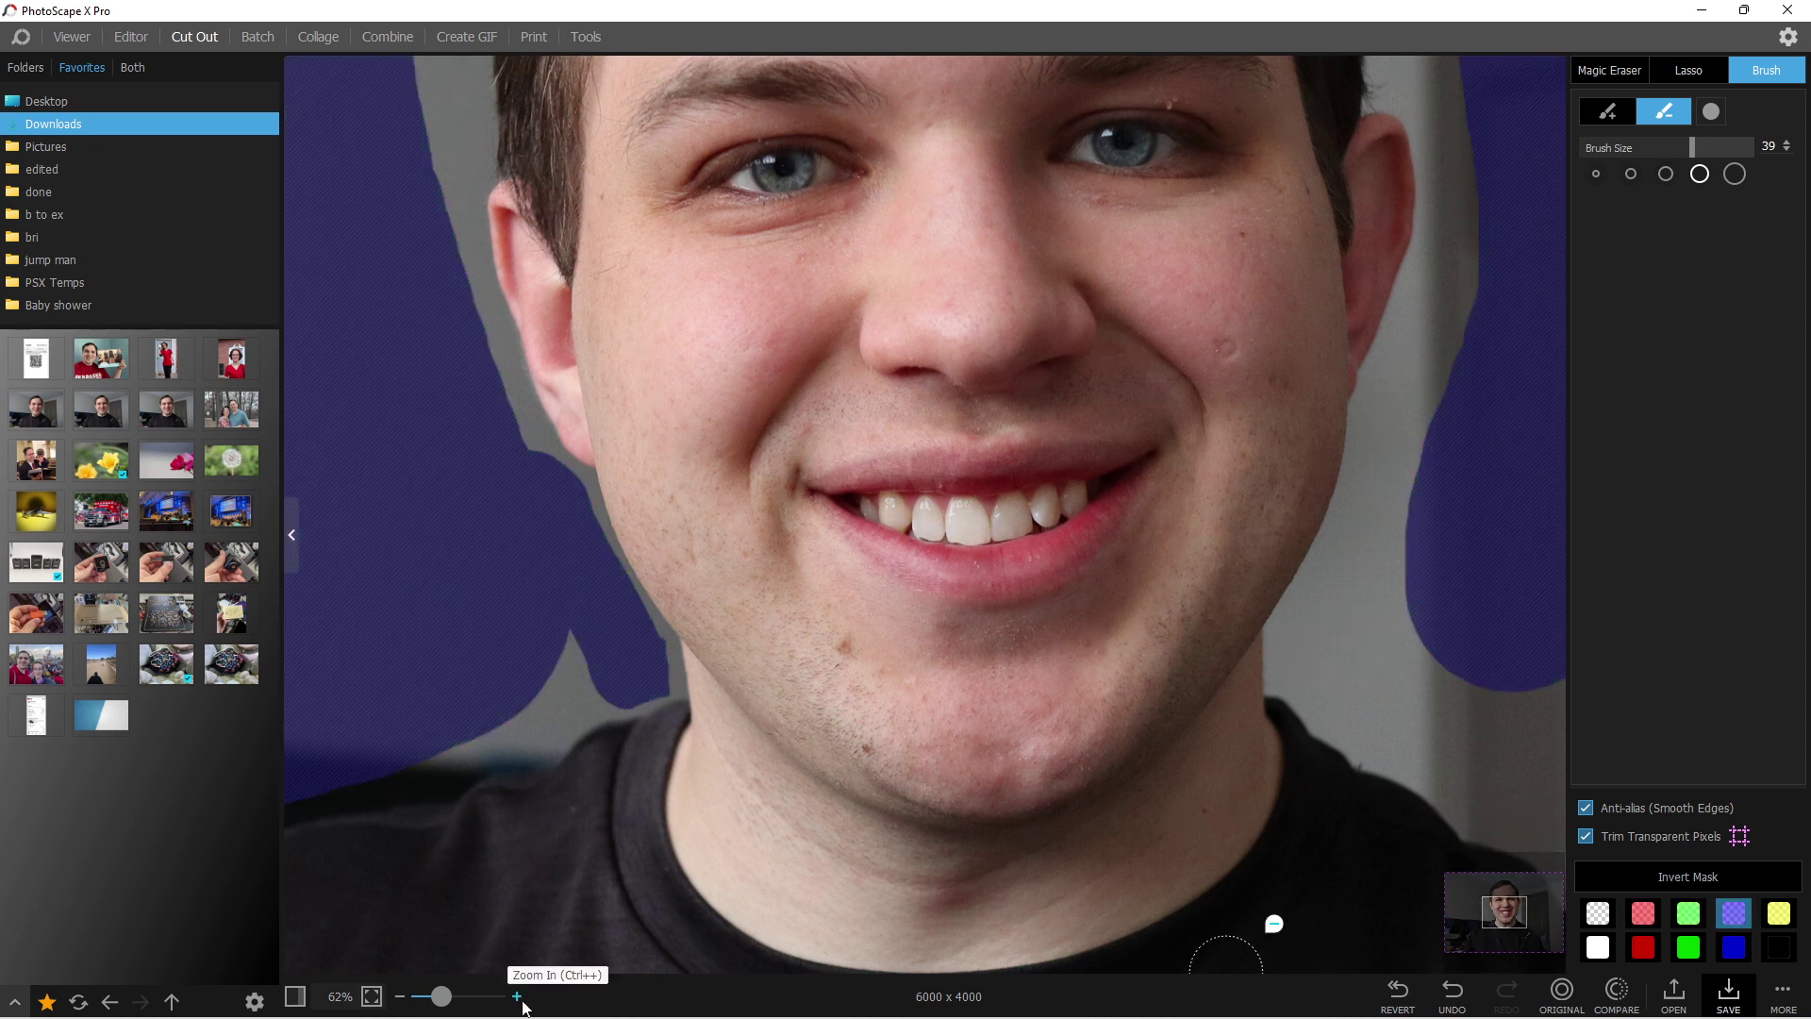
{"action": "left_click_drag", "start_coordinate": [439, 1002], "coordinate": [424, 1000]}
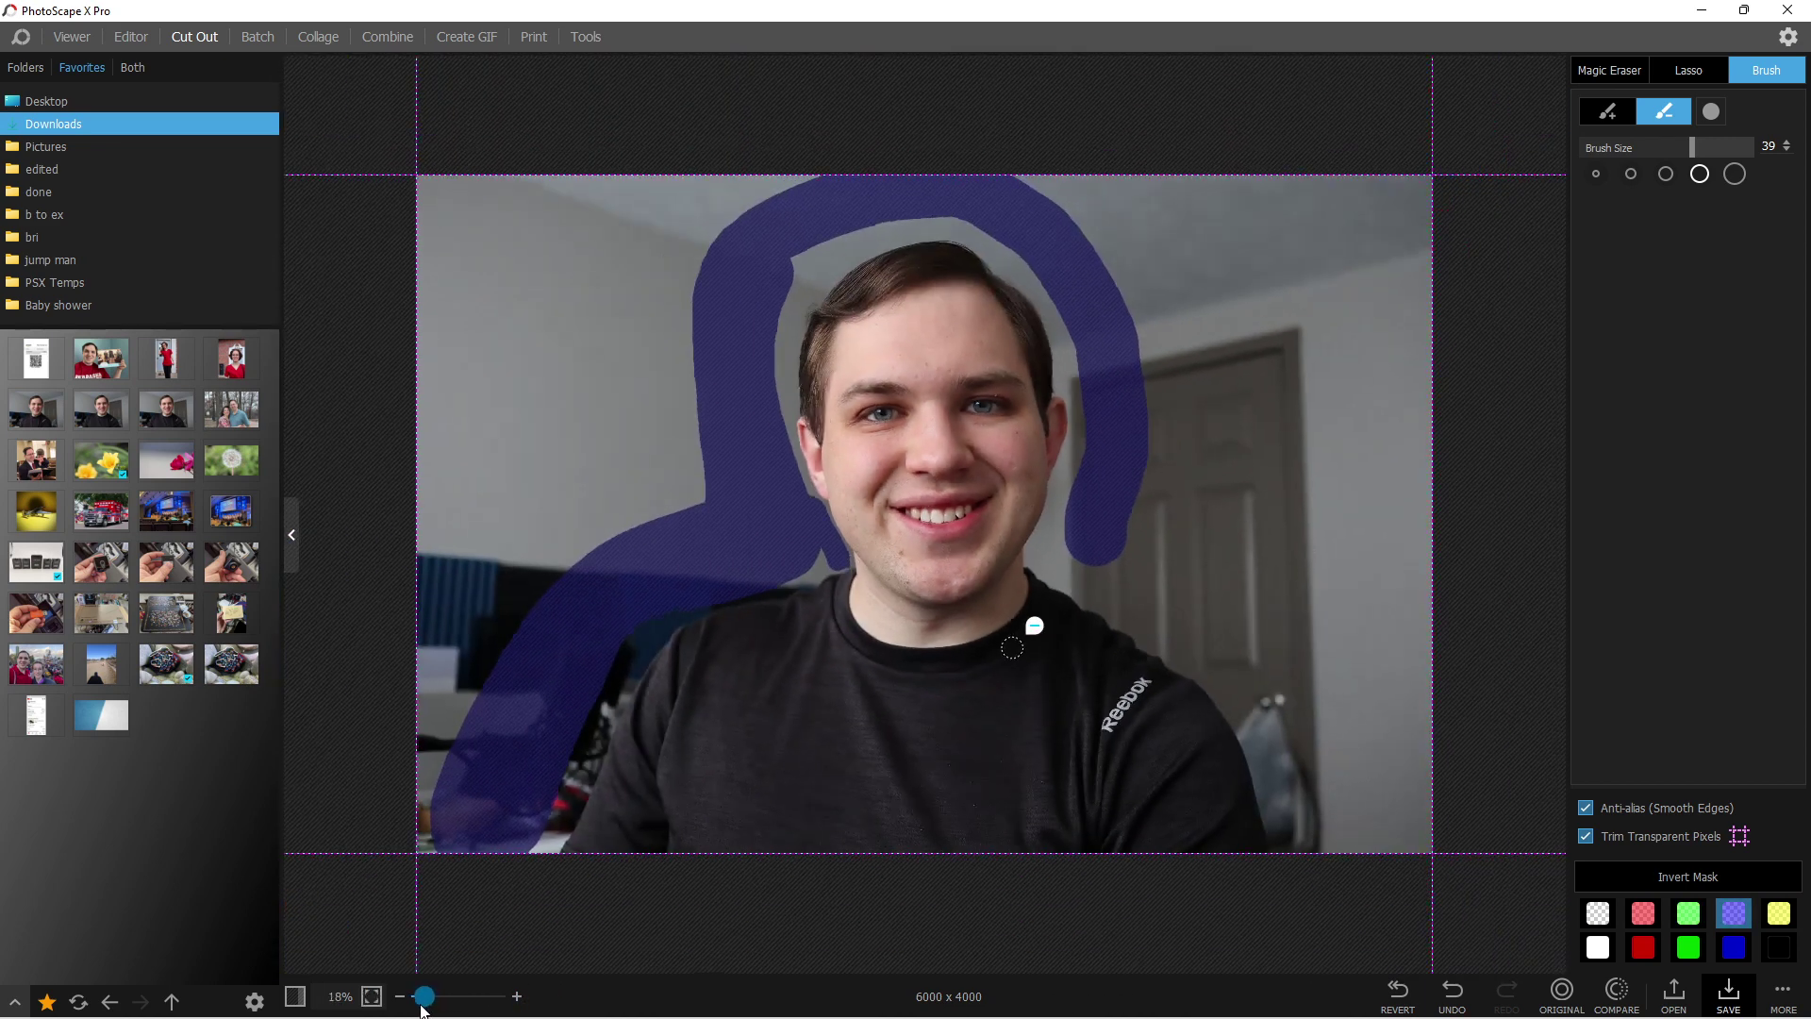
{"action": "left_click", "coordinate": [1597, 913]}
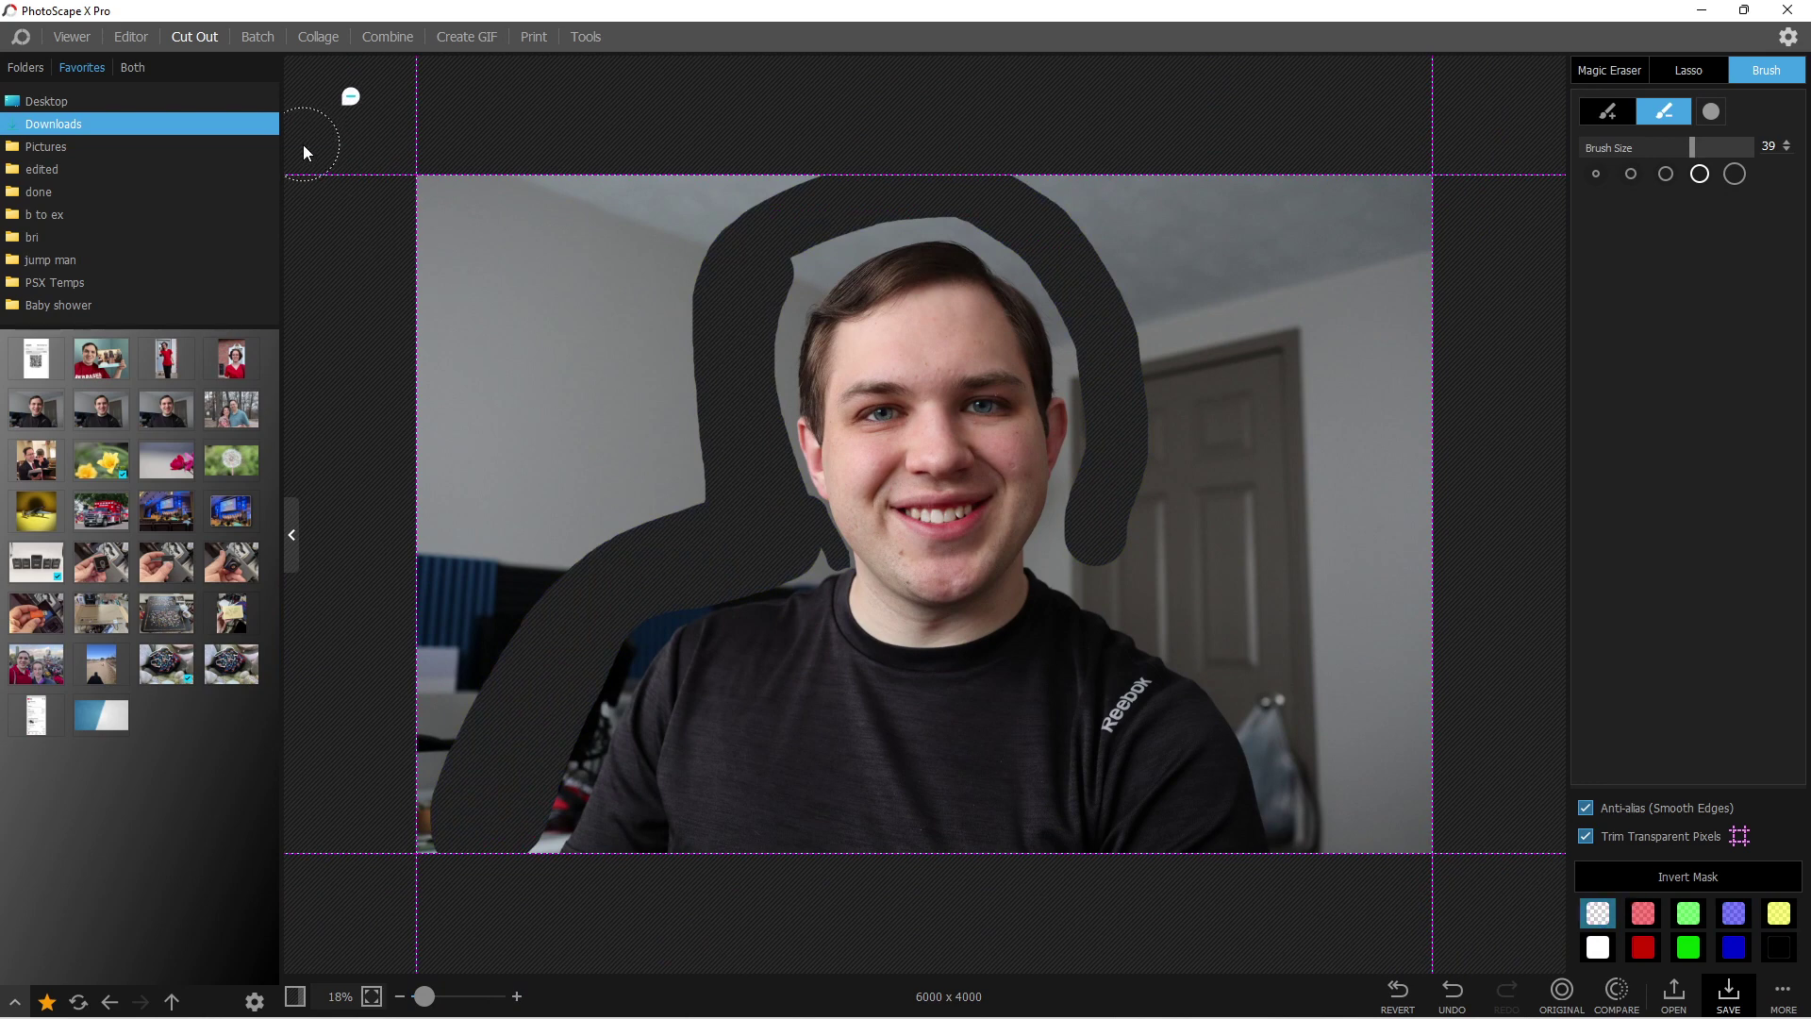
{"action": "left_click", "coordinate": [1643, 914]}
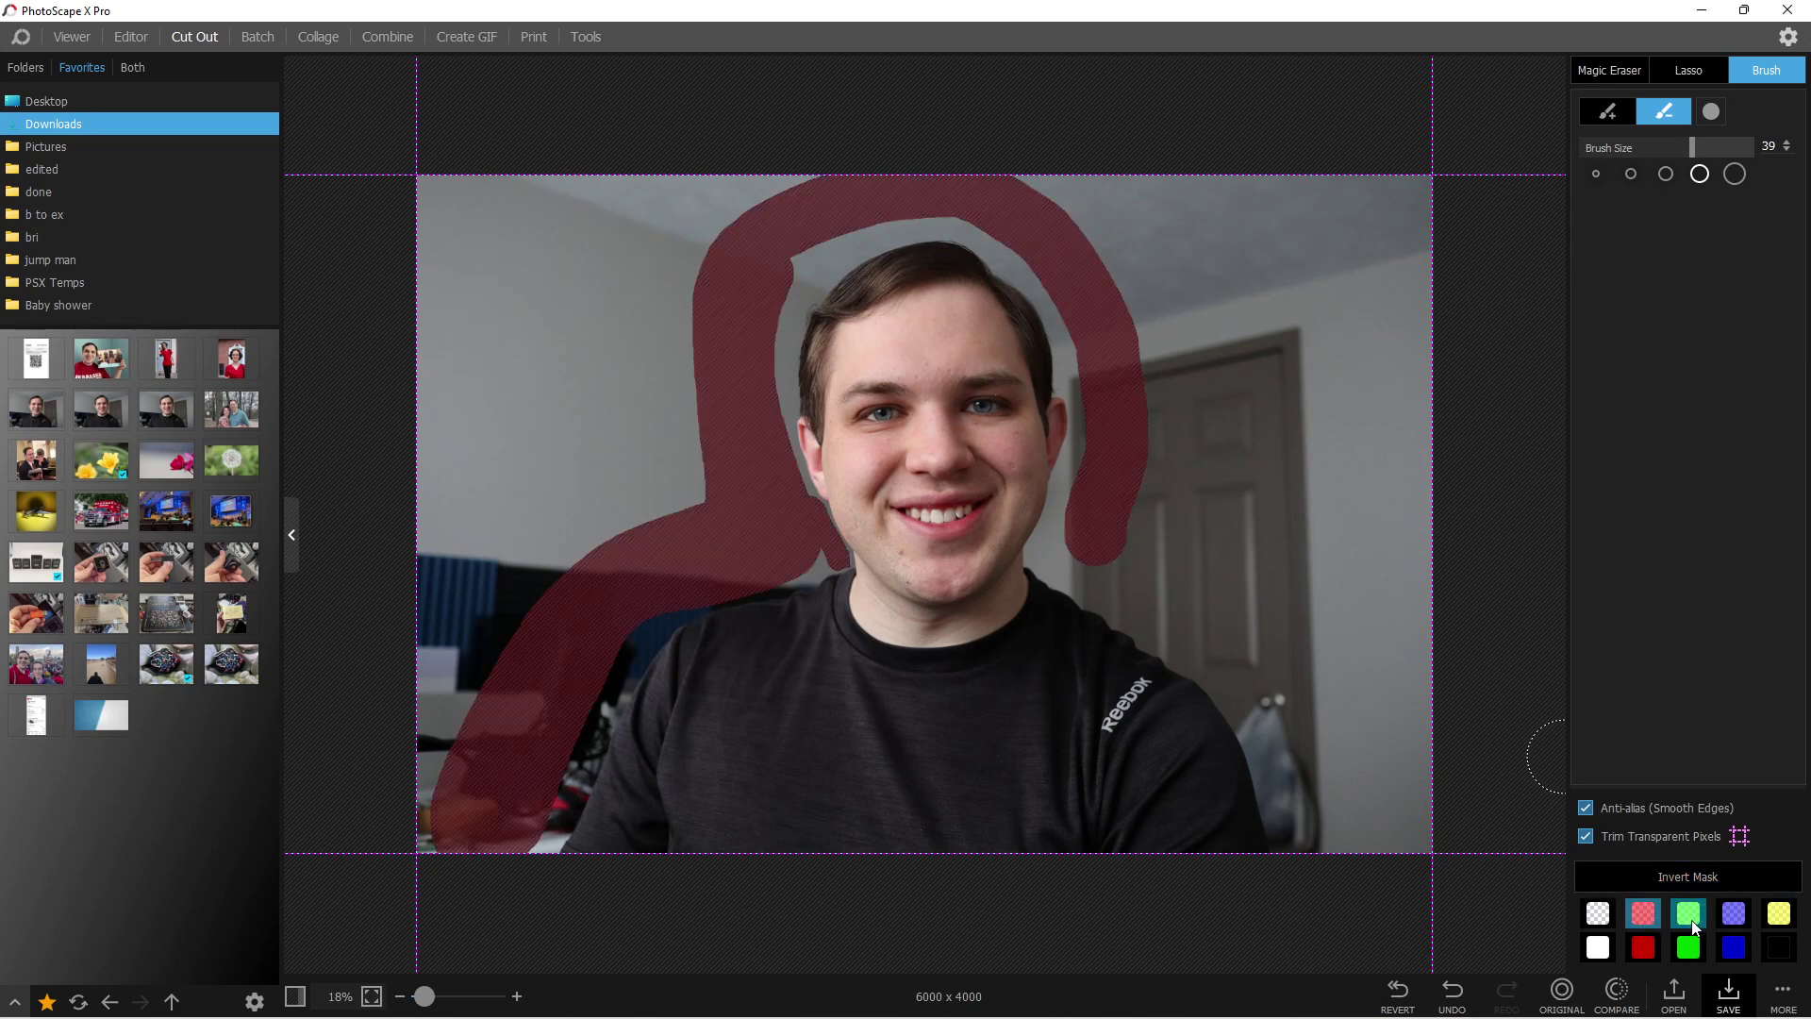
{"action": "left_click", "coordinate": [1690, 917]}
{"action": "left_click", "coordinate": [1740, 915]}
{"action": "left_click", "coordinate": [1773, 944]}
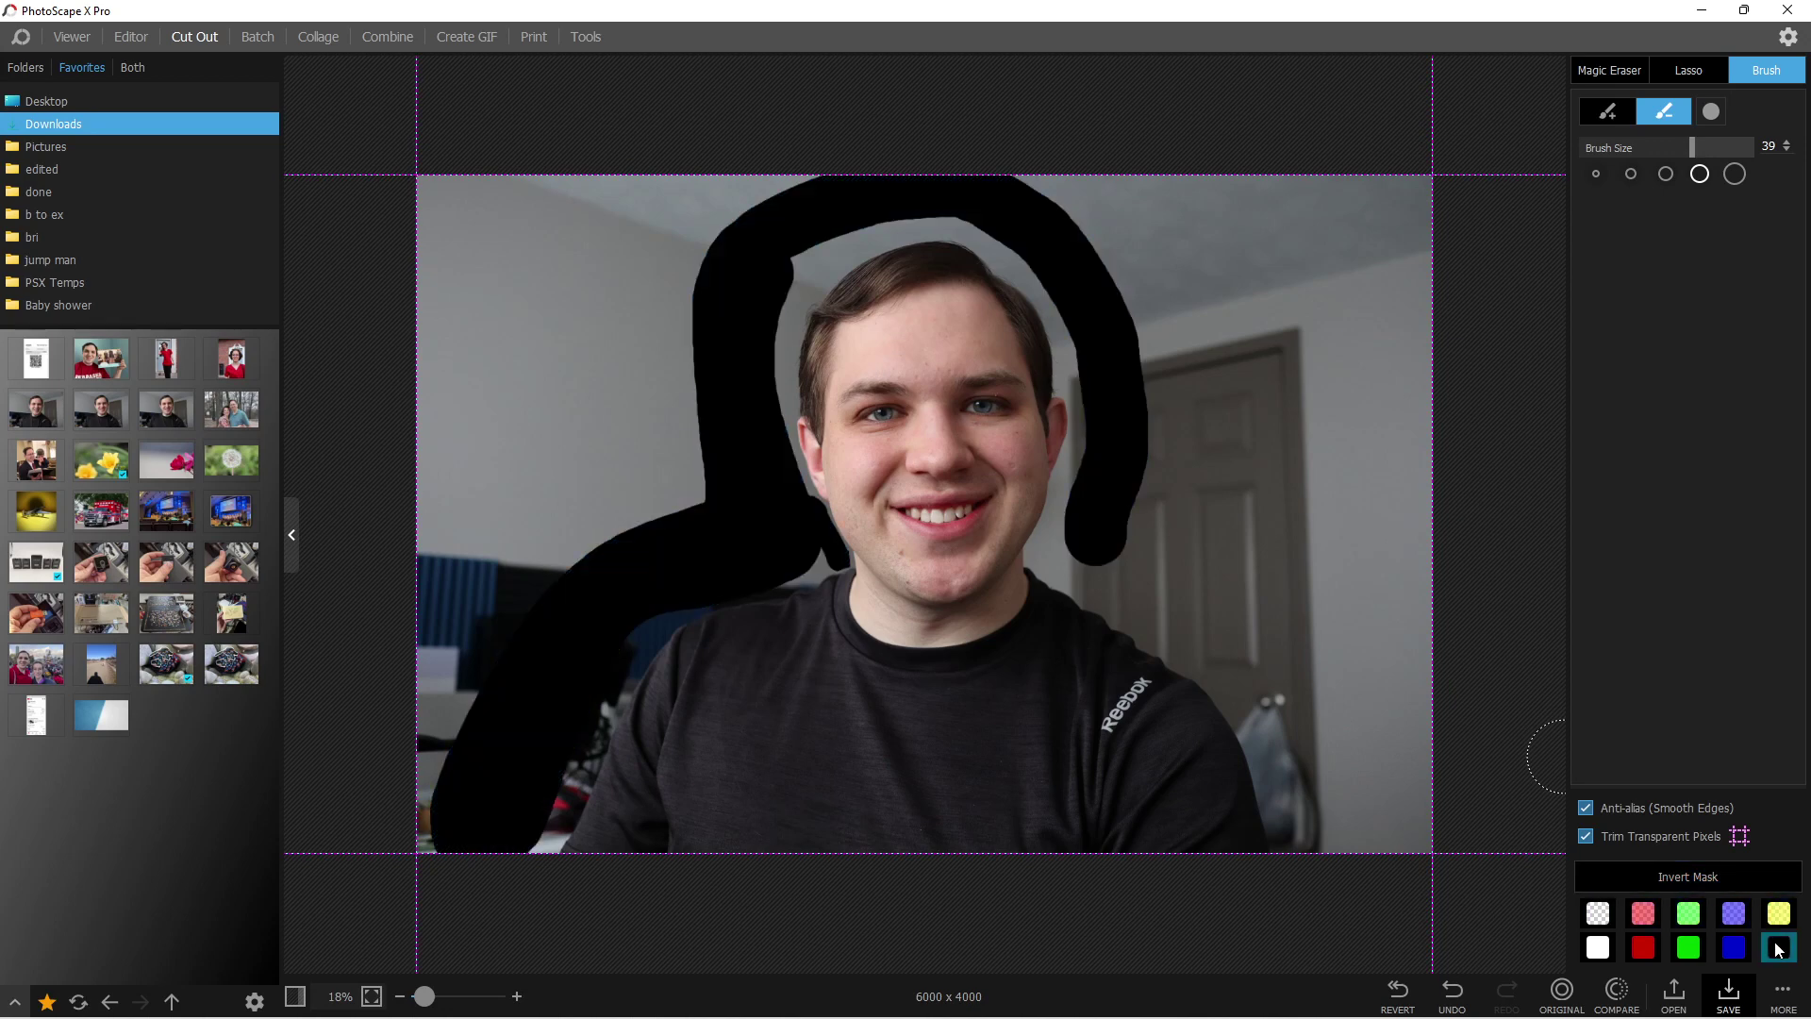
{"action": "left_click", "coordinate": [1601, 946]}
- Set the mask display back to transparent and paint the wall left of the man into the mask
{"action": "left_click", "coordinate": [1644, 947]}
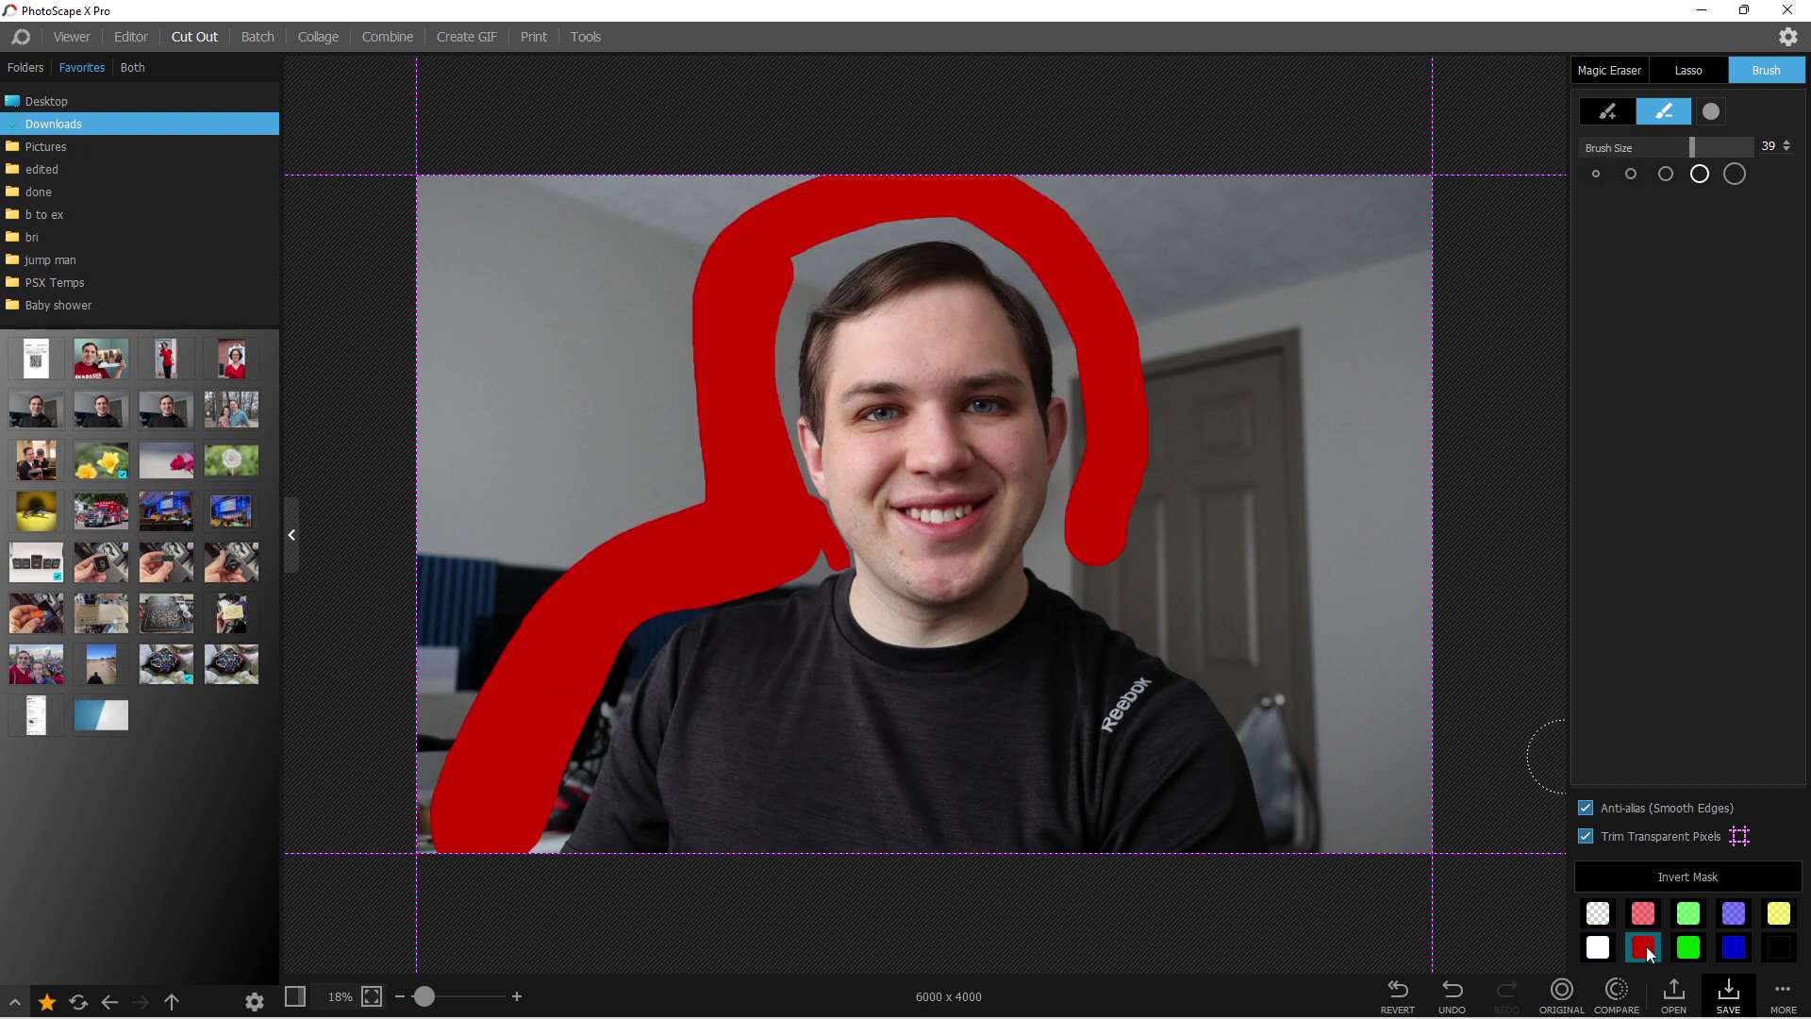
{"action": "left_click", "coordinate": [1599, 915]}
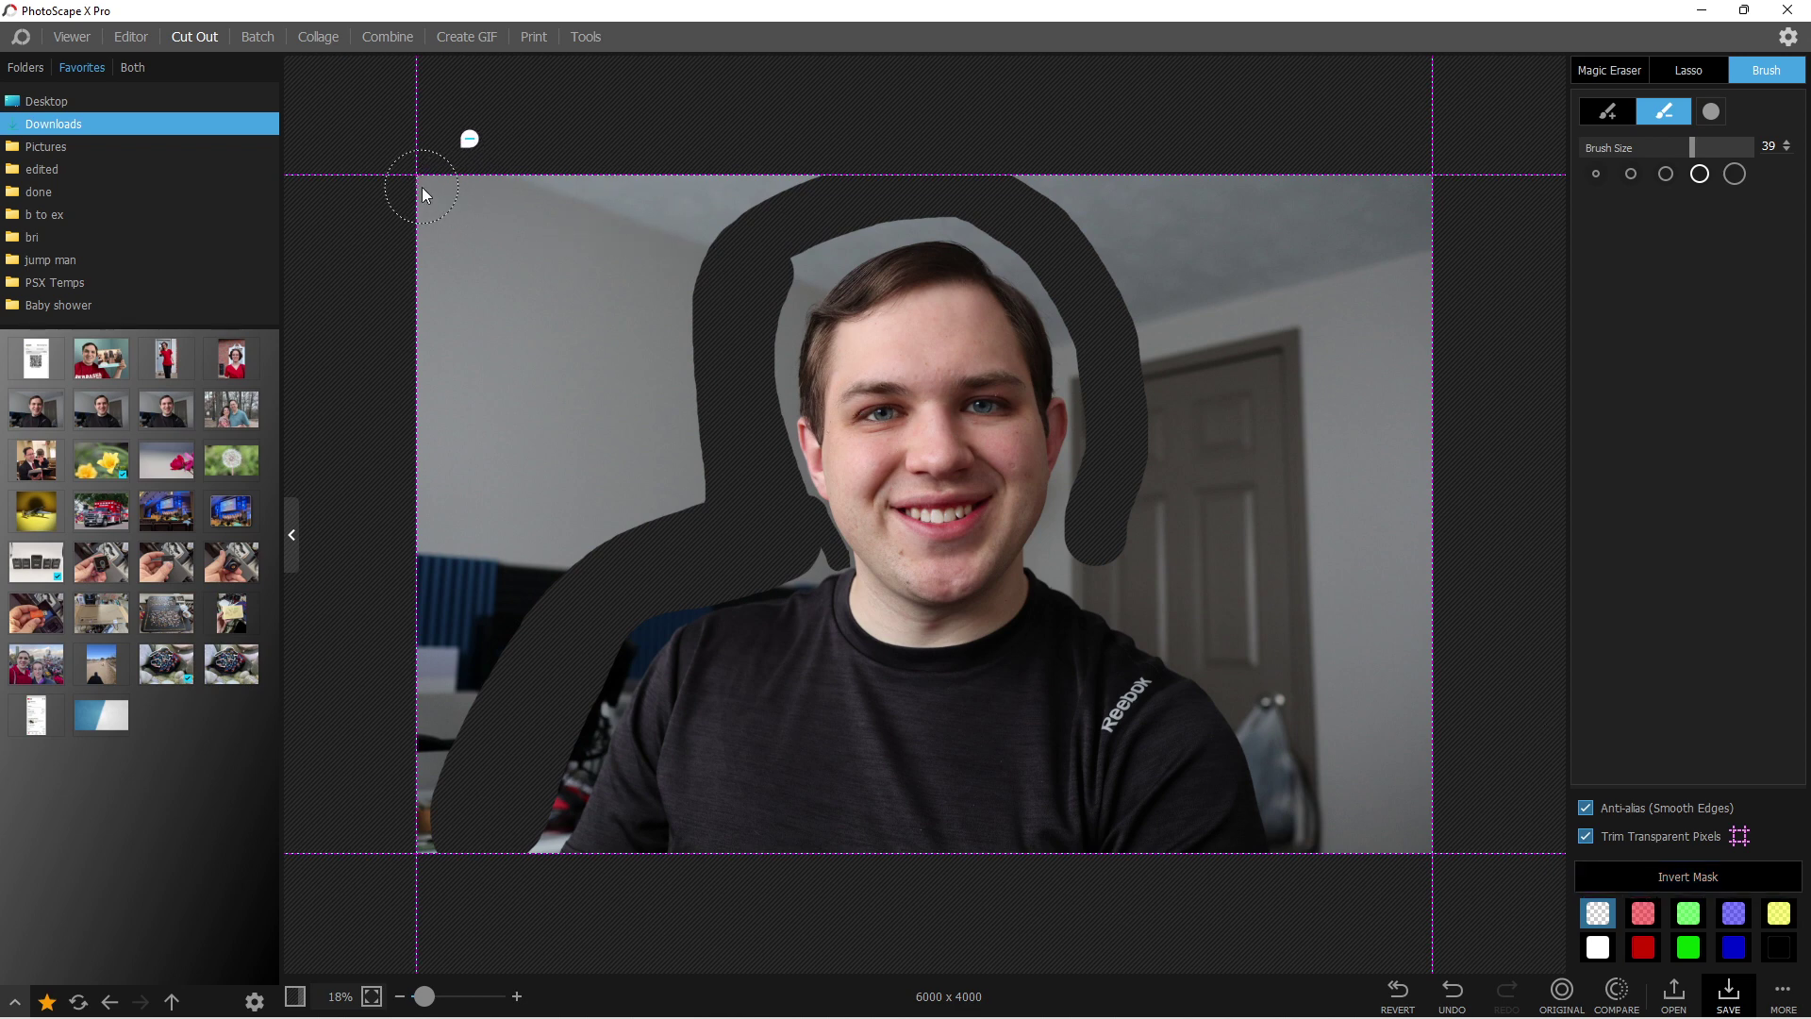
{"action": "left_click", "coordinate": [1607, 111]}
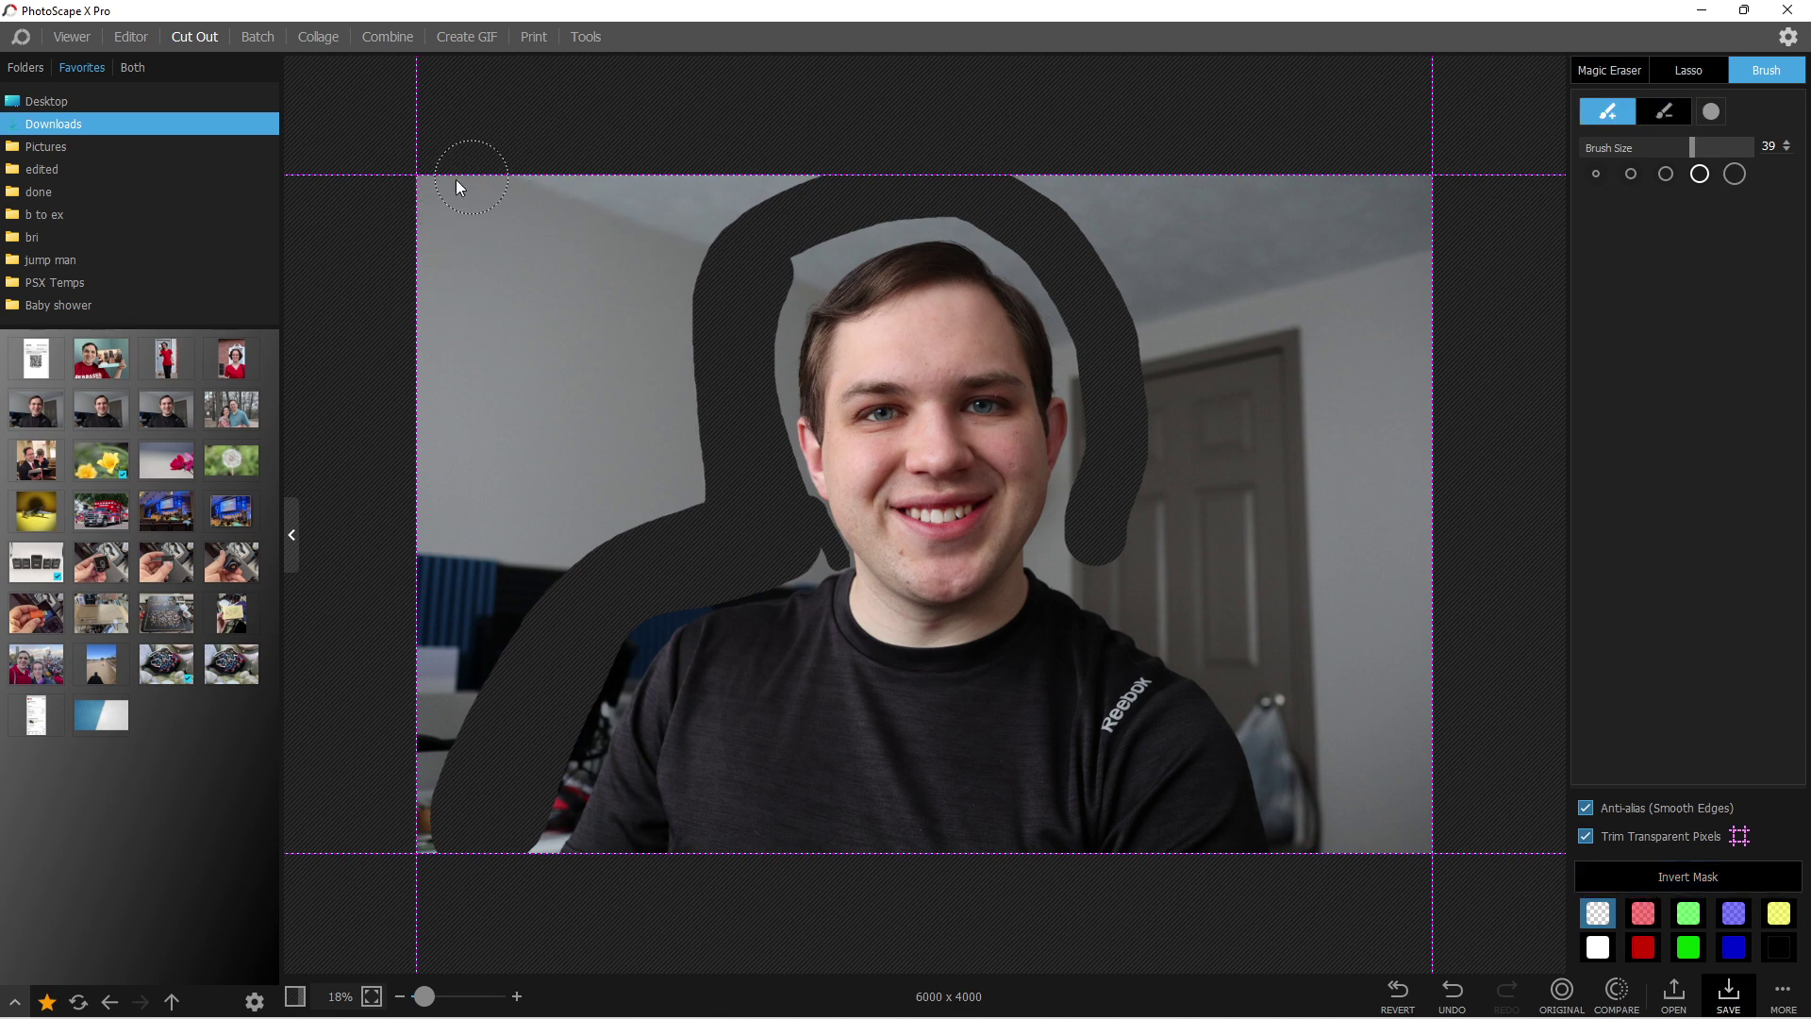
{"action": "mouse_move", "coordinate": [376, 247]}
{"action": "left_mouse_down"}
{"action": "mouse_move", "coordinate": [418, 299]}
{"action": "mouse_move", "coordinate": [656, 176]}
{"action": "mouse_move", "coordinate": [566, 231]}
{"action": "mouse_move", "coordinate": [395, 461]}
{"action": "mouse_move", "coordinate": [420, 707]}
{"action": "mouse_move", "coordinate": [512, 527]}
{"action": "mouse_move", "coordinate": [508, 692]}
{"action": "mouse_move", "coordinate": [547, 547]}
{"action": "mouse_move", "coordinate": [528, 305]}
{"action": "mouse_move", "coordinate": [410, 368]}
{"action": "mouse_move", "coordinate": [432, 480]}
{"action": "mouse_move", "coordinate": [597, 356]}
{"action": "mouse_move", "coordinate": [606, 573]}
{"action": "mouse_move", "coordinate": [711, 496]}
{"action": "mouse_move", "coordinate": [696, 346]}
{"action": "mouse_move", "coordinate": [785, 154]}
{"action": "mouse_move", "coordinate": [803, 152]}
{"action": "mouse_move", "coordinate": [599, 411]}
{"action": "mouse_move", "coordinate": [594, 517]}
{"action": "mouse_move", "coordinate": [692, 373]}
{"action": "left_mouse_up"}
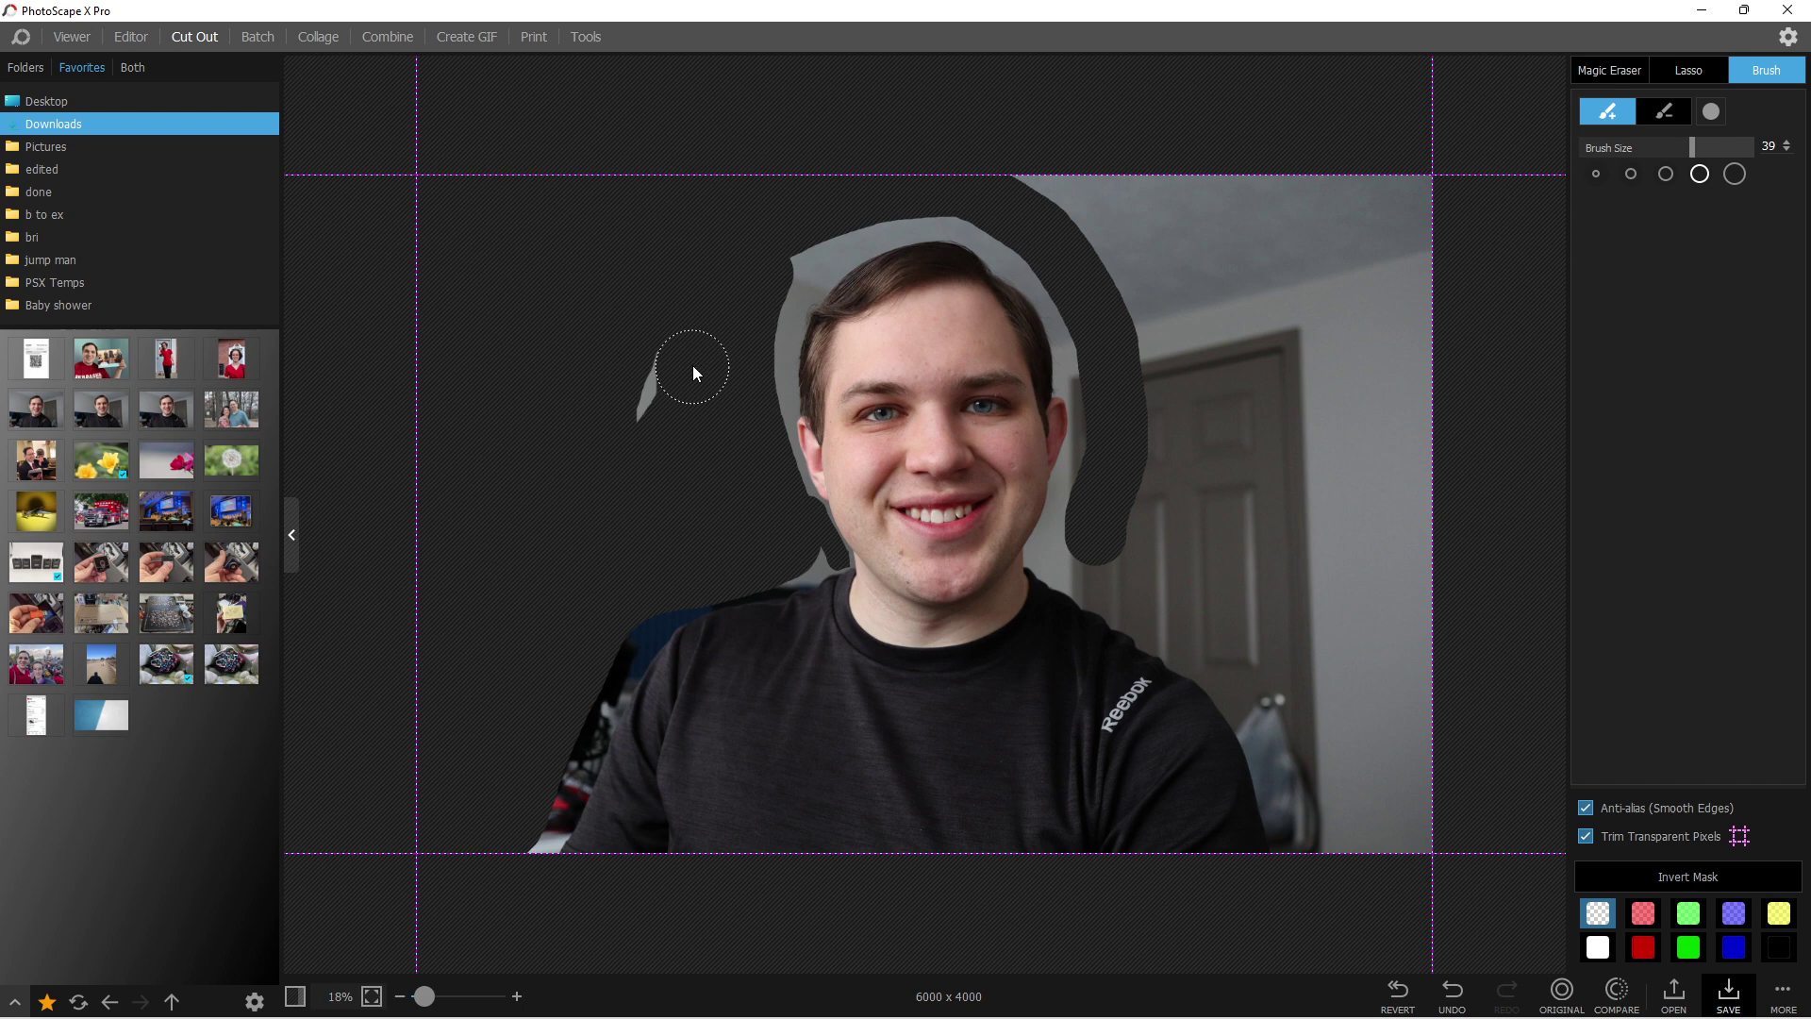
- Toggle Invert Mask on and off, then revert the photo to its original
{"action": "left_click", "coordinate": [1661, 880]}
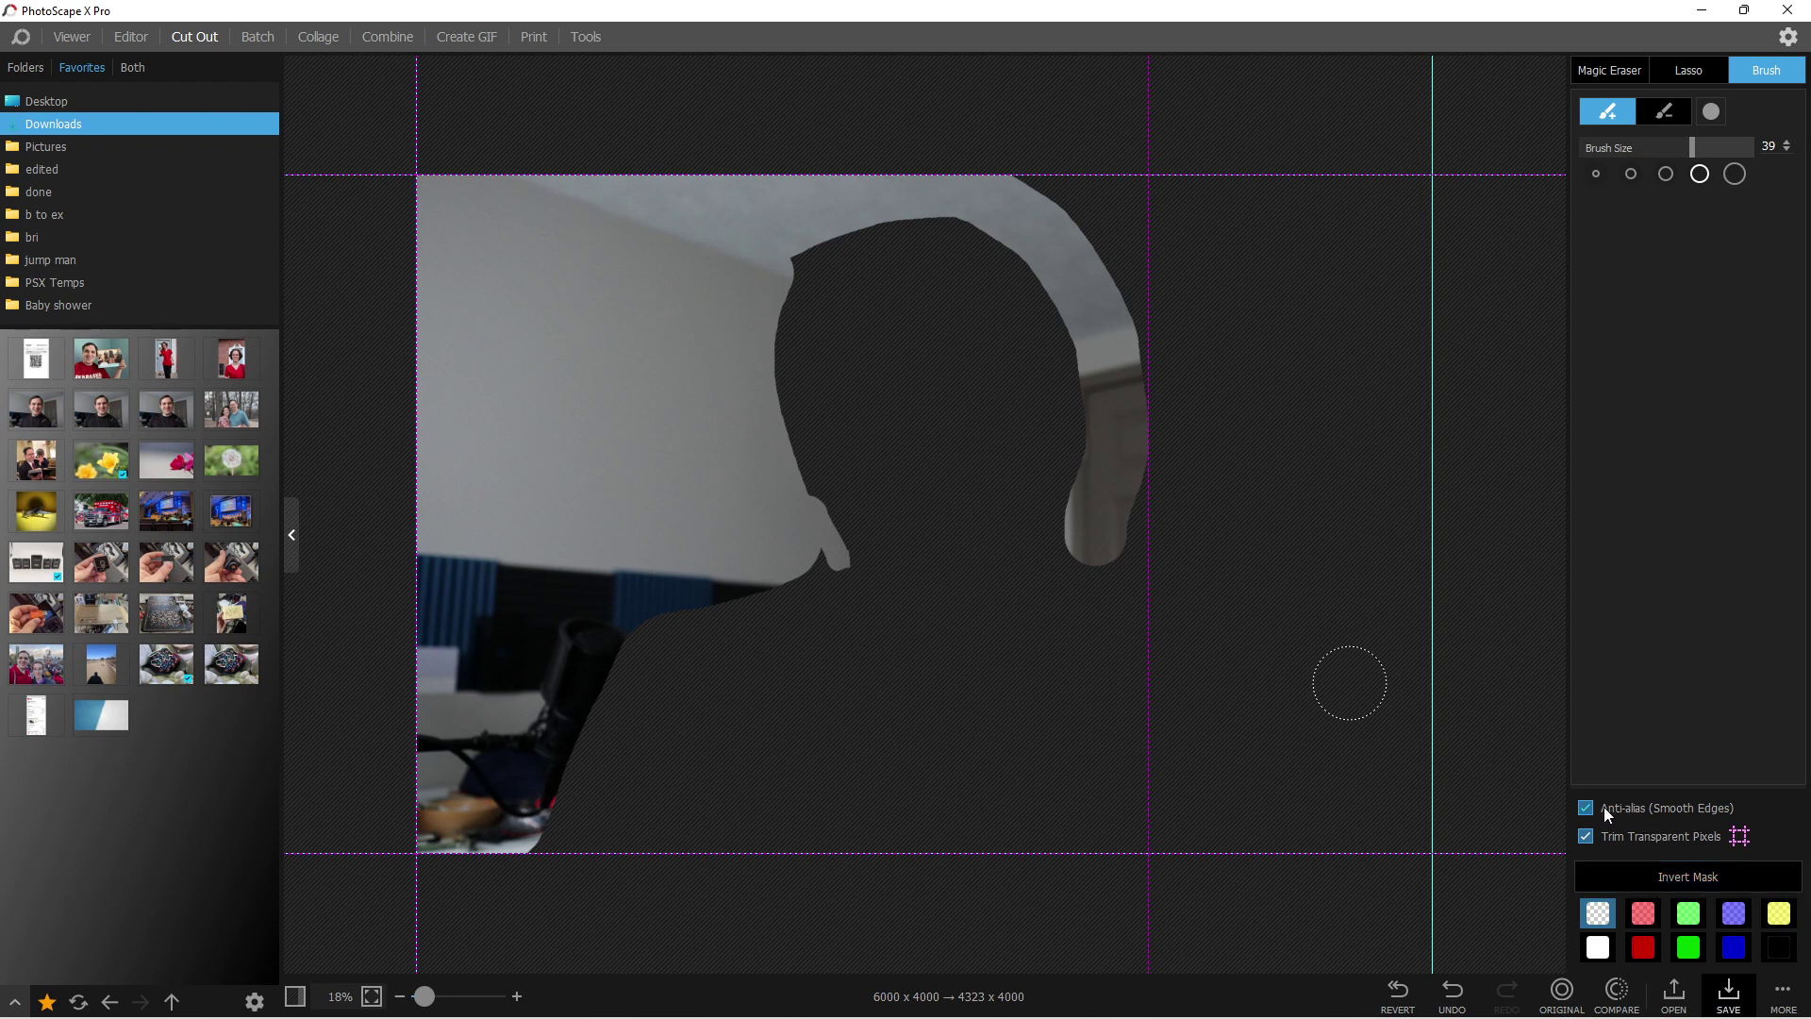
{"action": "left_click", "coordinate": [1615, 875]}
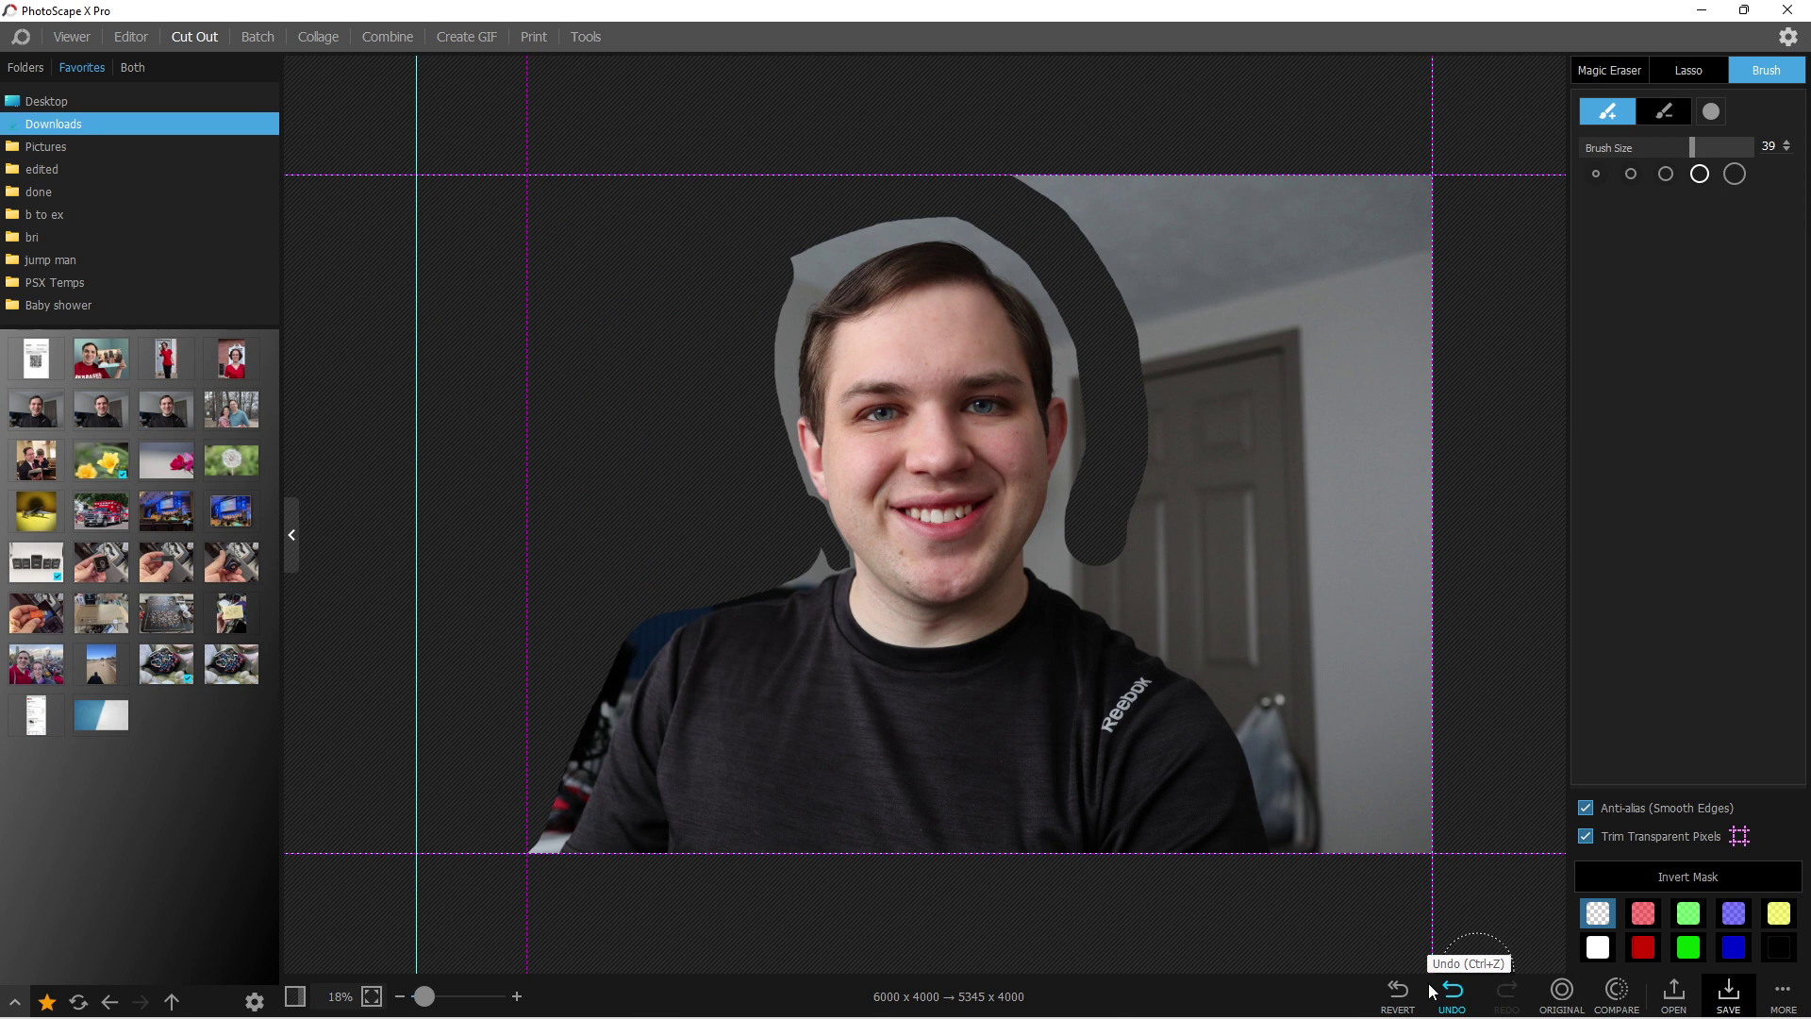
{"action": "left_click", "coordinate": [1398, 992]}
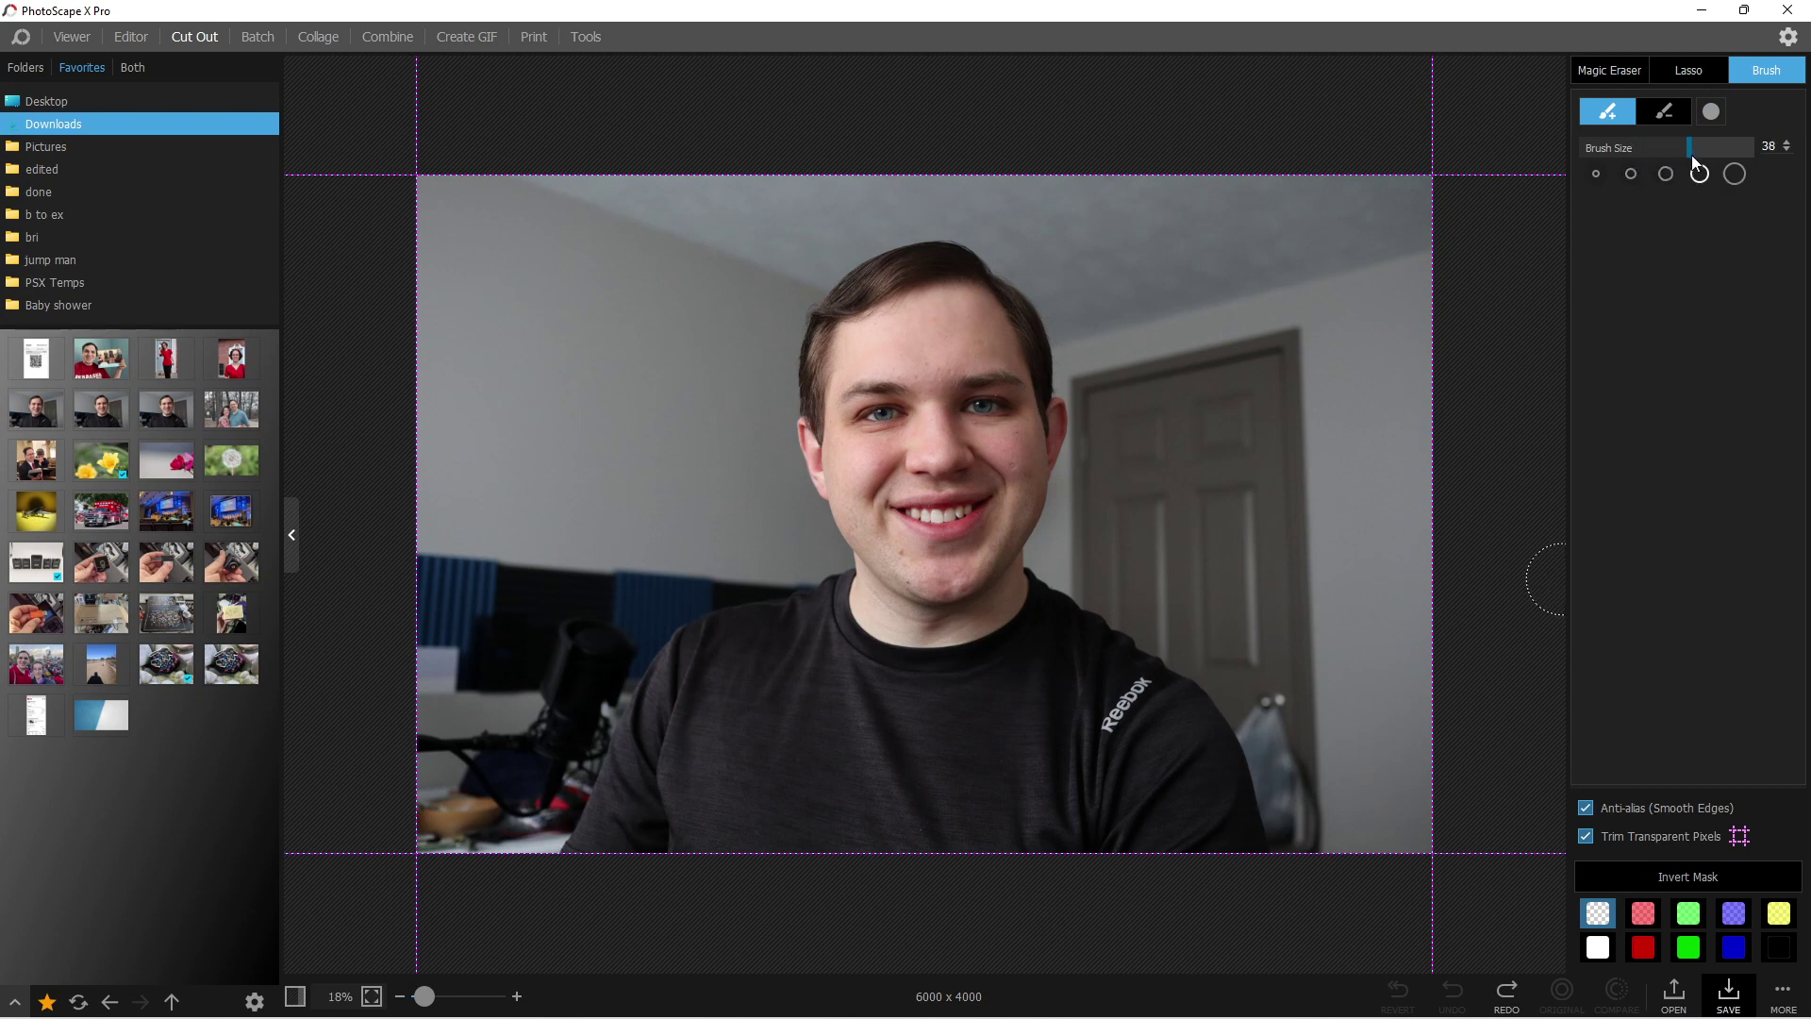
- Set a size 34 line-shaped brush, test a stroke near the top, and revert it
{"action": "left_click_drag", "start_coordinate": [1690, 151], "coordinate": [1678, 147]}
{"action": "left_click", "coordinate": [1707, 117]}
{"action": "left_click", "coordinate": [1665, 158]}
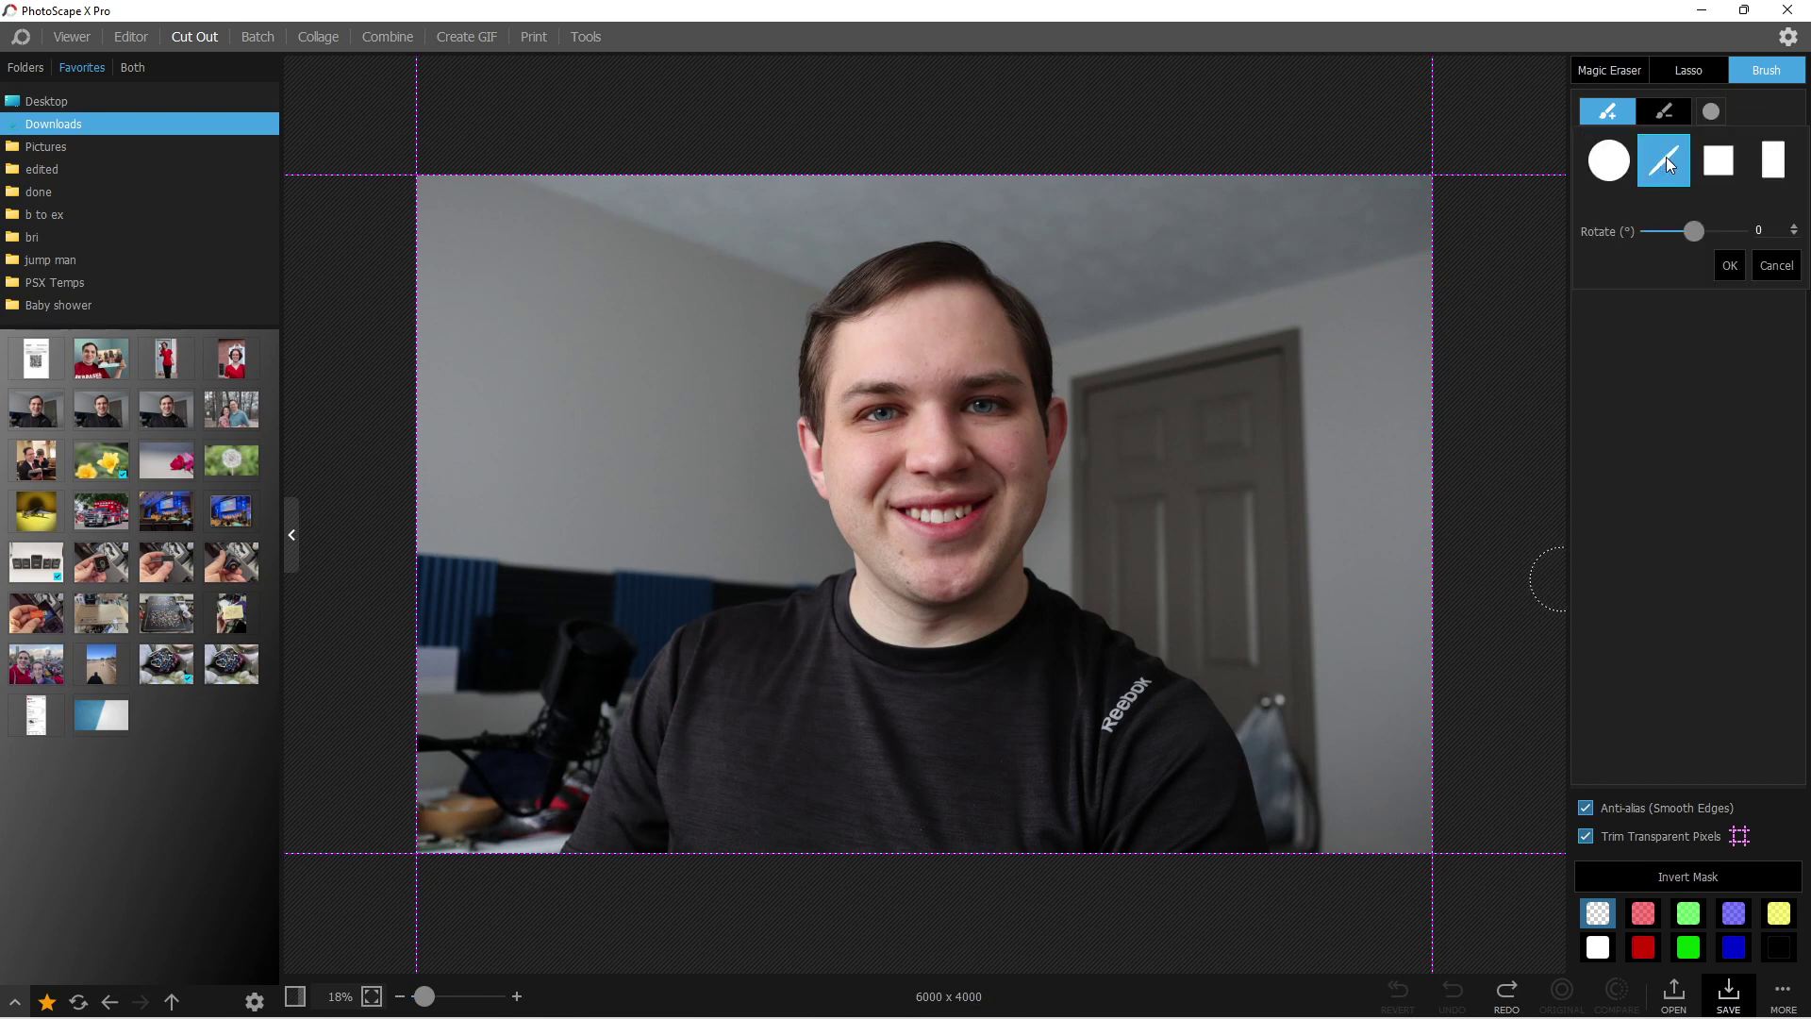
{"action": "left_click", "coordinate": [1733, 266]}
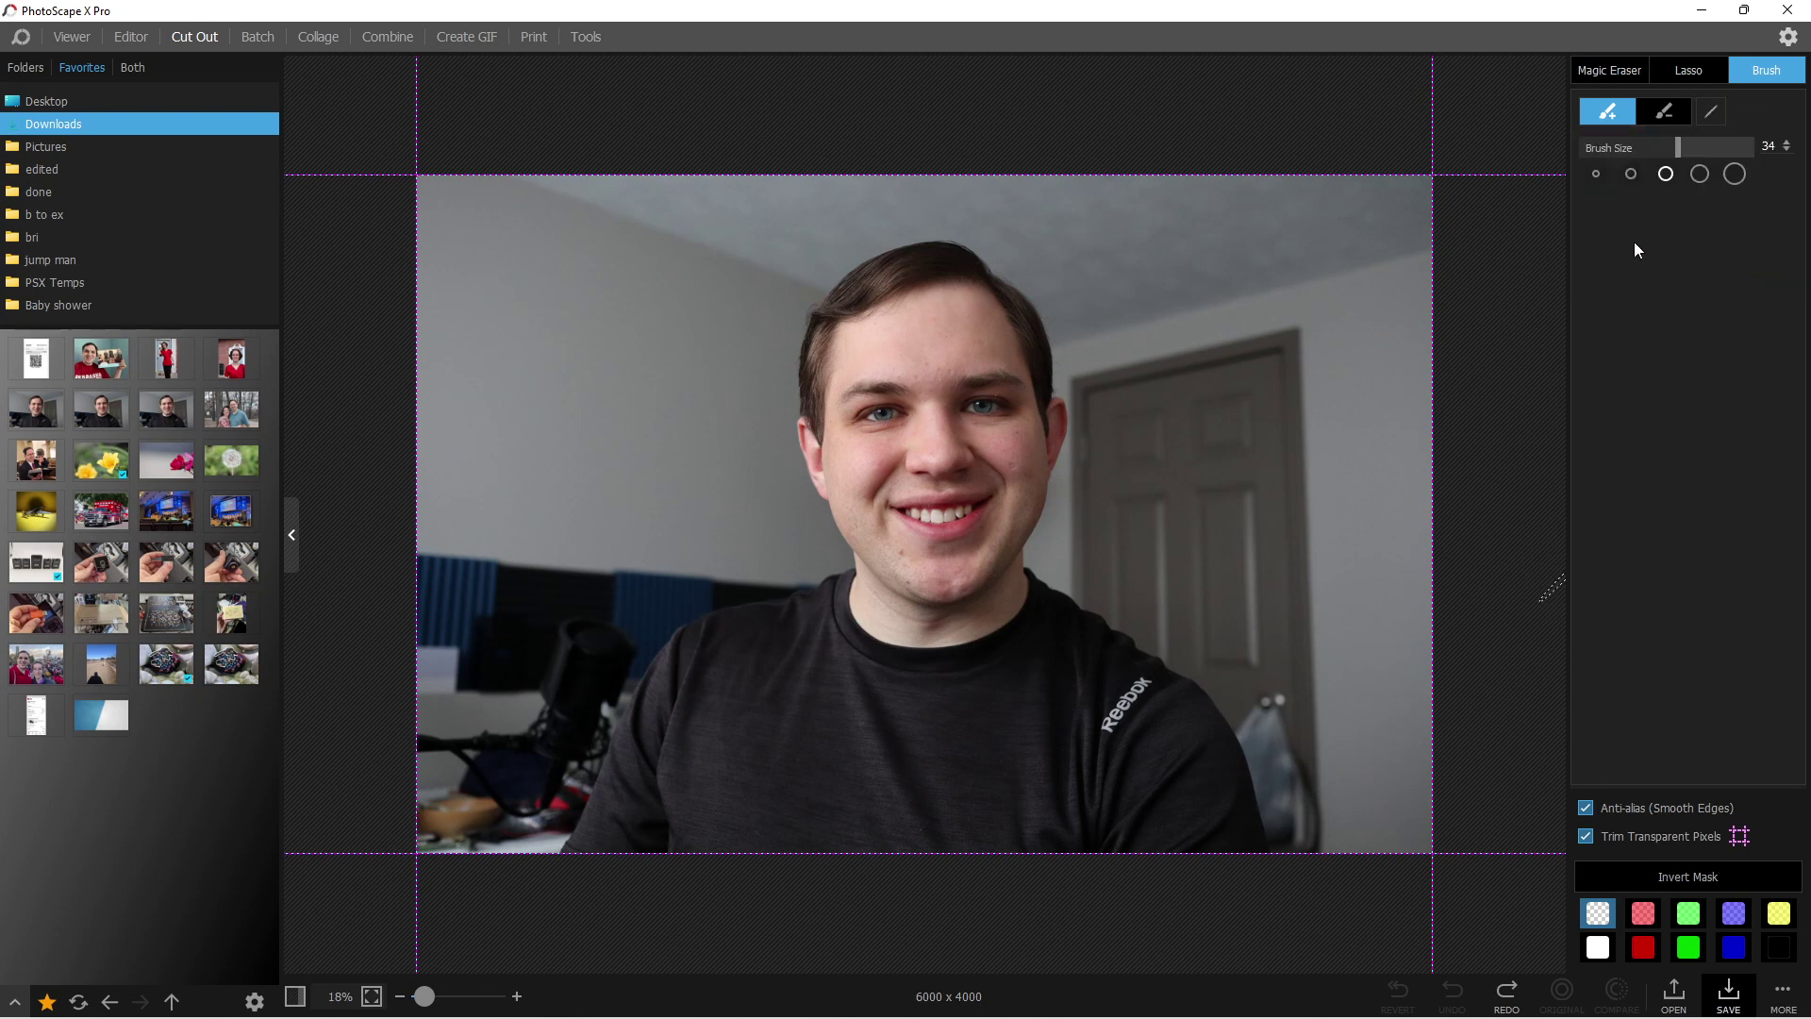
{"action": "mouse_move", "coordinate": [1062, 189]}
{"action": "left_mouse_down"}
{"action": "mouse_move", "coordinate": [1207, 348]}
{"action": "mouse_move", "coordinate": [1026, 176]}
{"action": "mouse_move", "coordinate": [1236, 303]}
{"action": "left_mouse_up"}
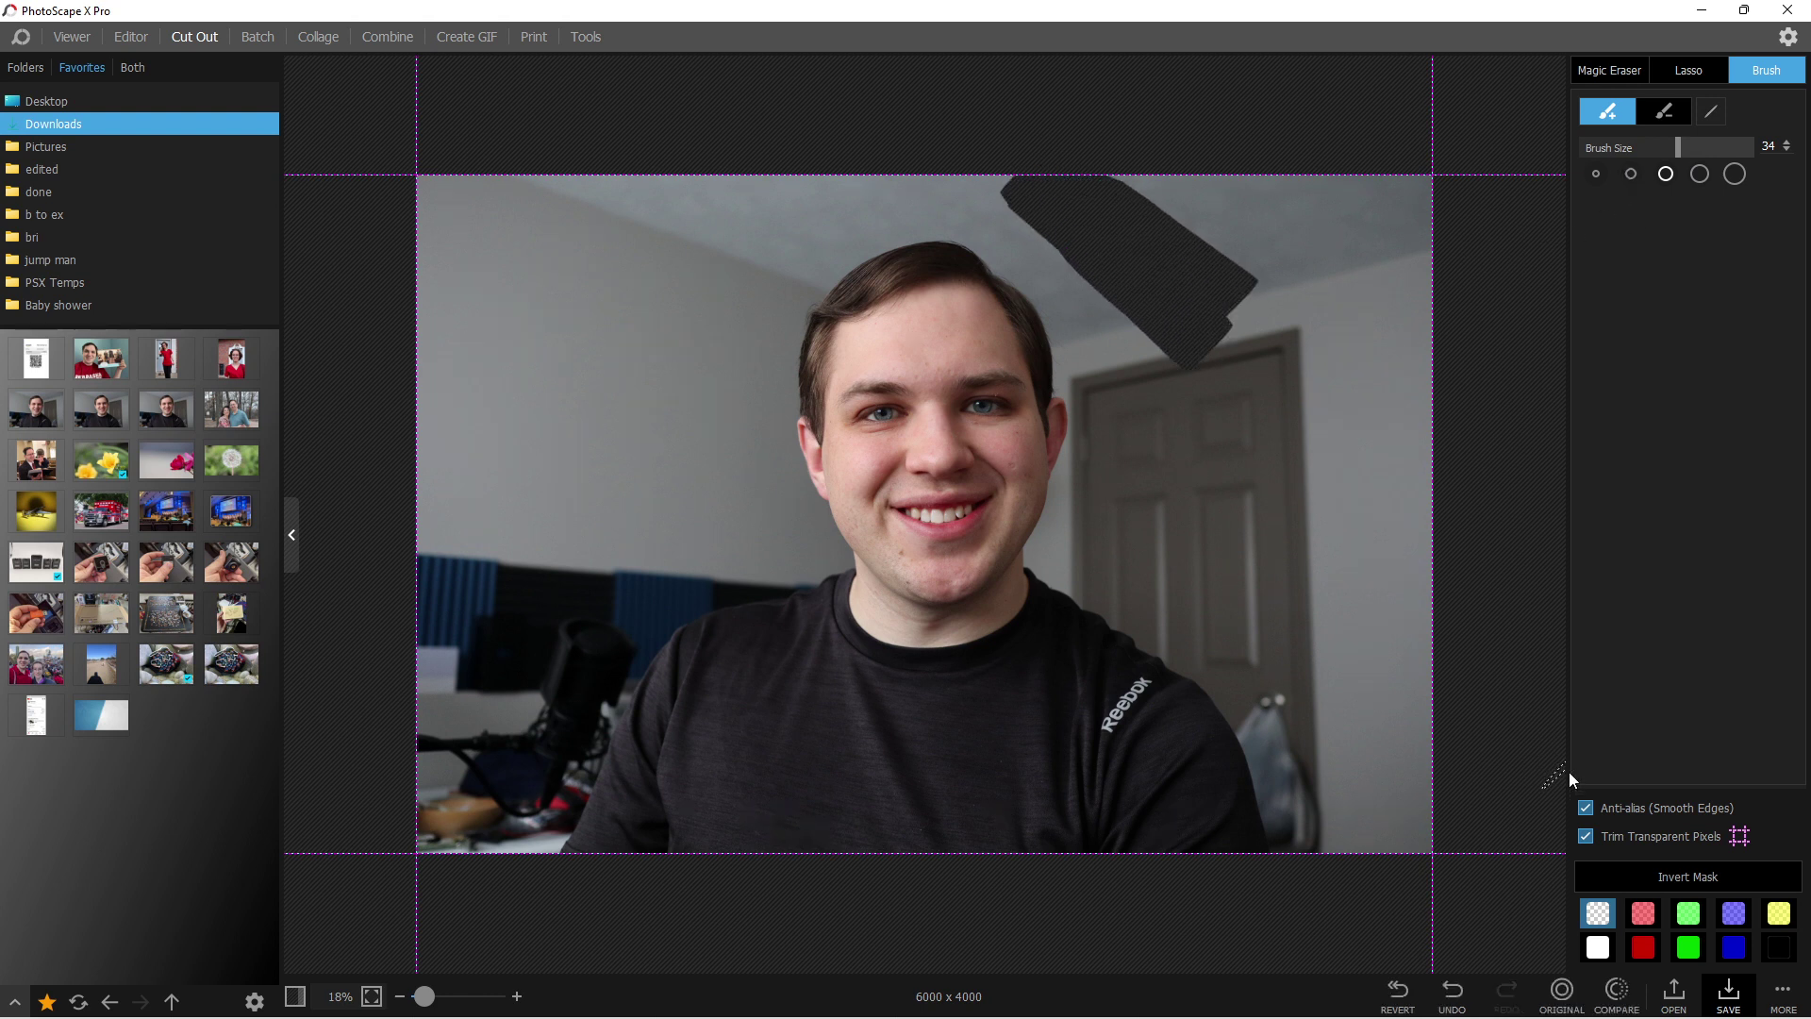
{"action": "left_click", "coordinate": [1397, 990]}
- Trace a lasso loop around the man's head and face, hiding the file browser
{"action": "left_click", "coordinate": [1681, 68]}
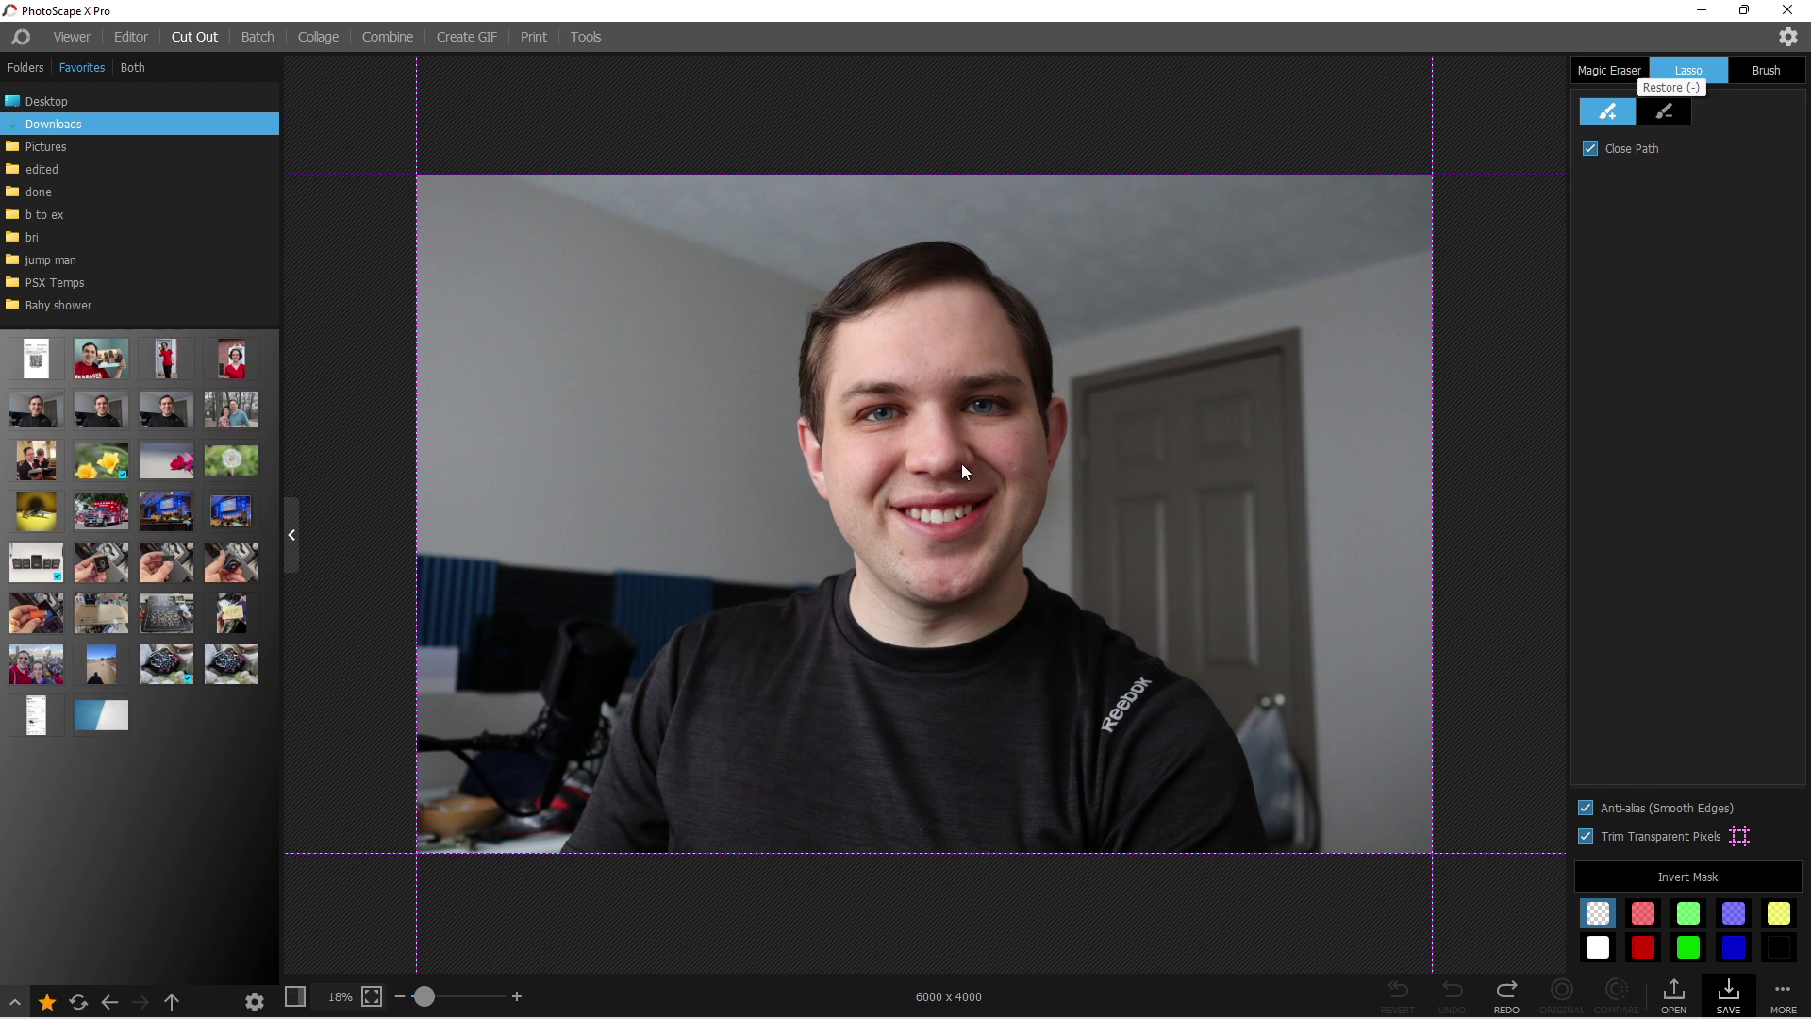
{"action": "mouse_move", "coordinate": [785, 296]}
{"action": "left_mouse_down"}
{"action": "mouse_move", "coordinate": [969, 214]}
{"action": "mouse_move", "coordinate": [1059, 267]}
{"action": "mouse_move", "coordinate": [1102, 370]}
{"action": "mouse_move", "coordinate": [1127, 516]}
{"action": "mouse_move", "coordinate": [1074, 613]}
{"action": "mouse_move", "coordinate": [822, 634]}
{"action": "left_mouse_up"}
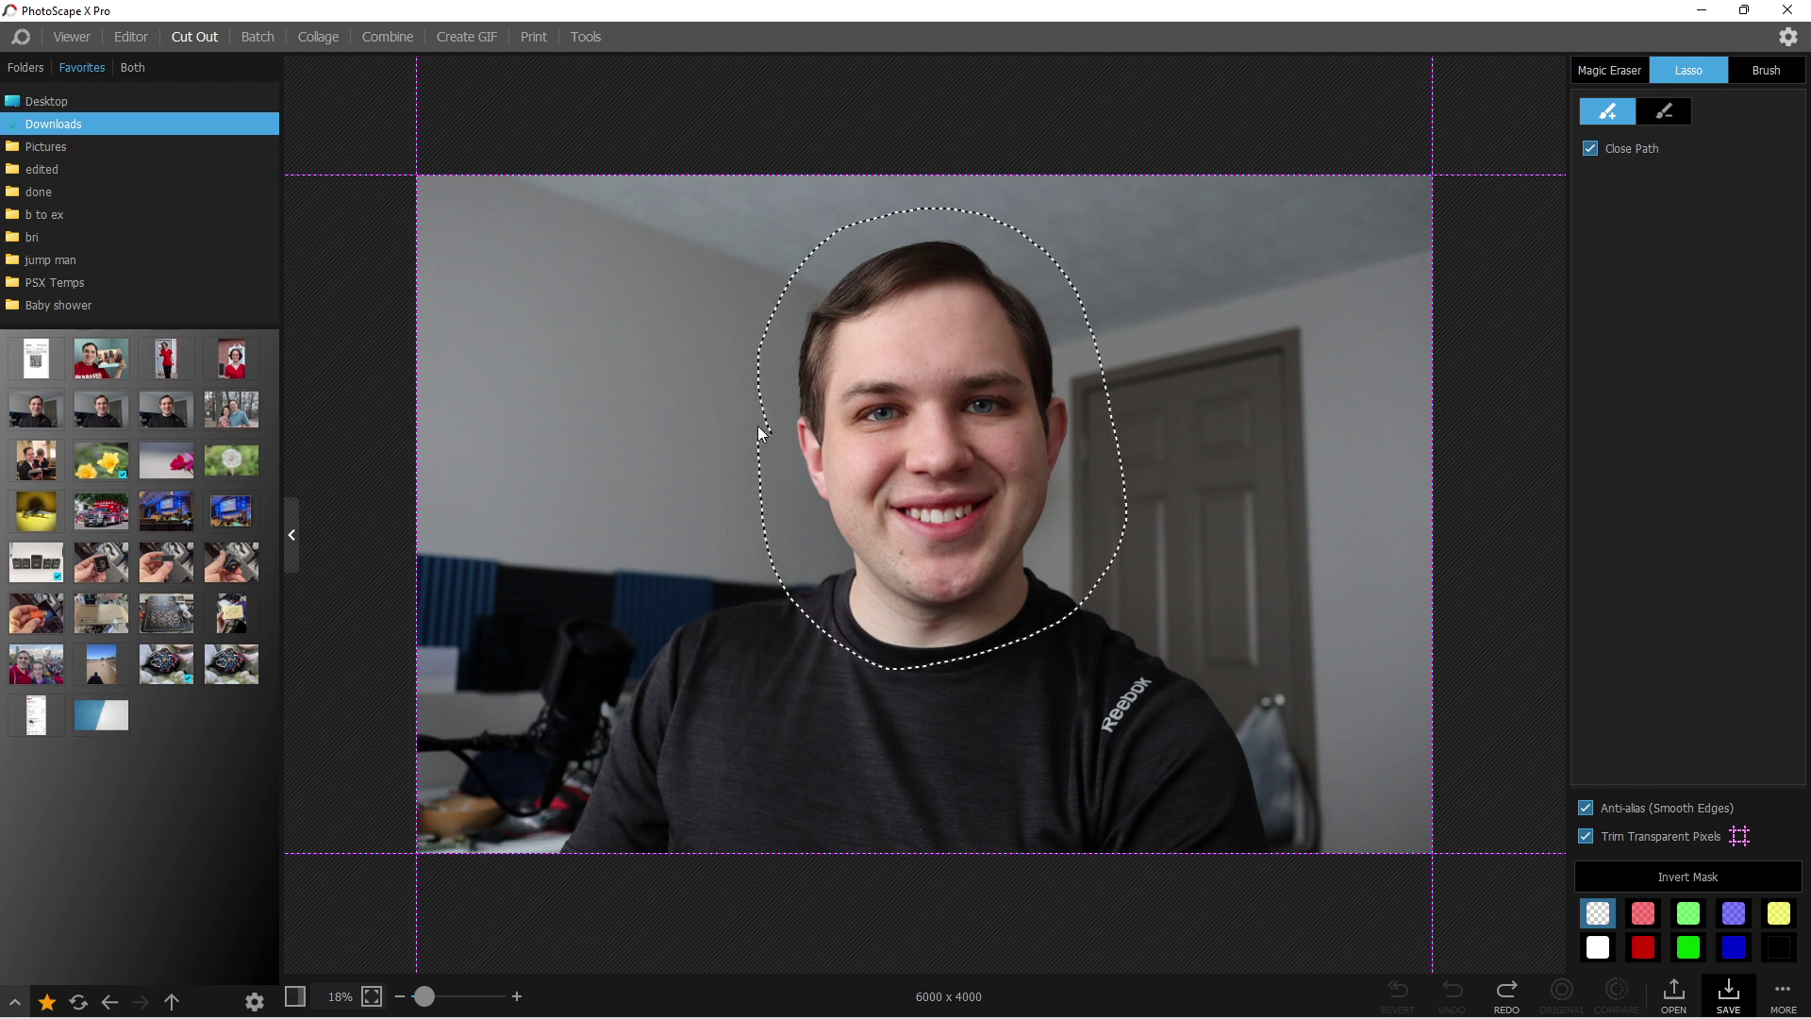
{"action": "left_click_drag", "start_coordinate": [762, 393], "coordinate": [762, 392]}
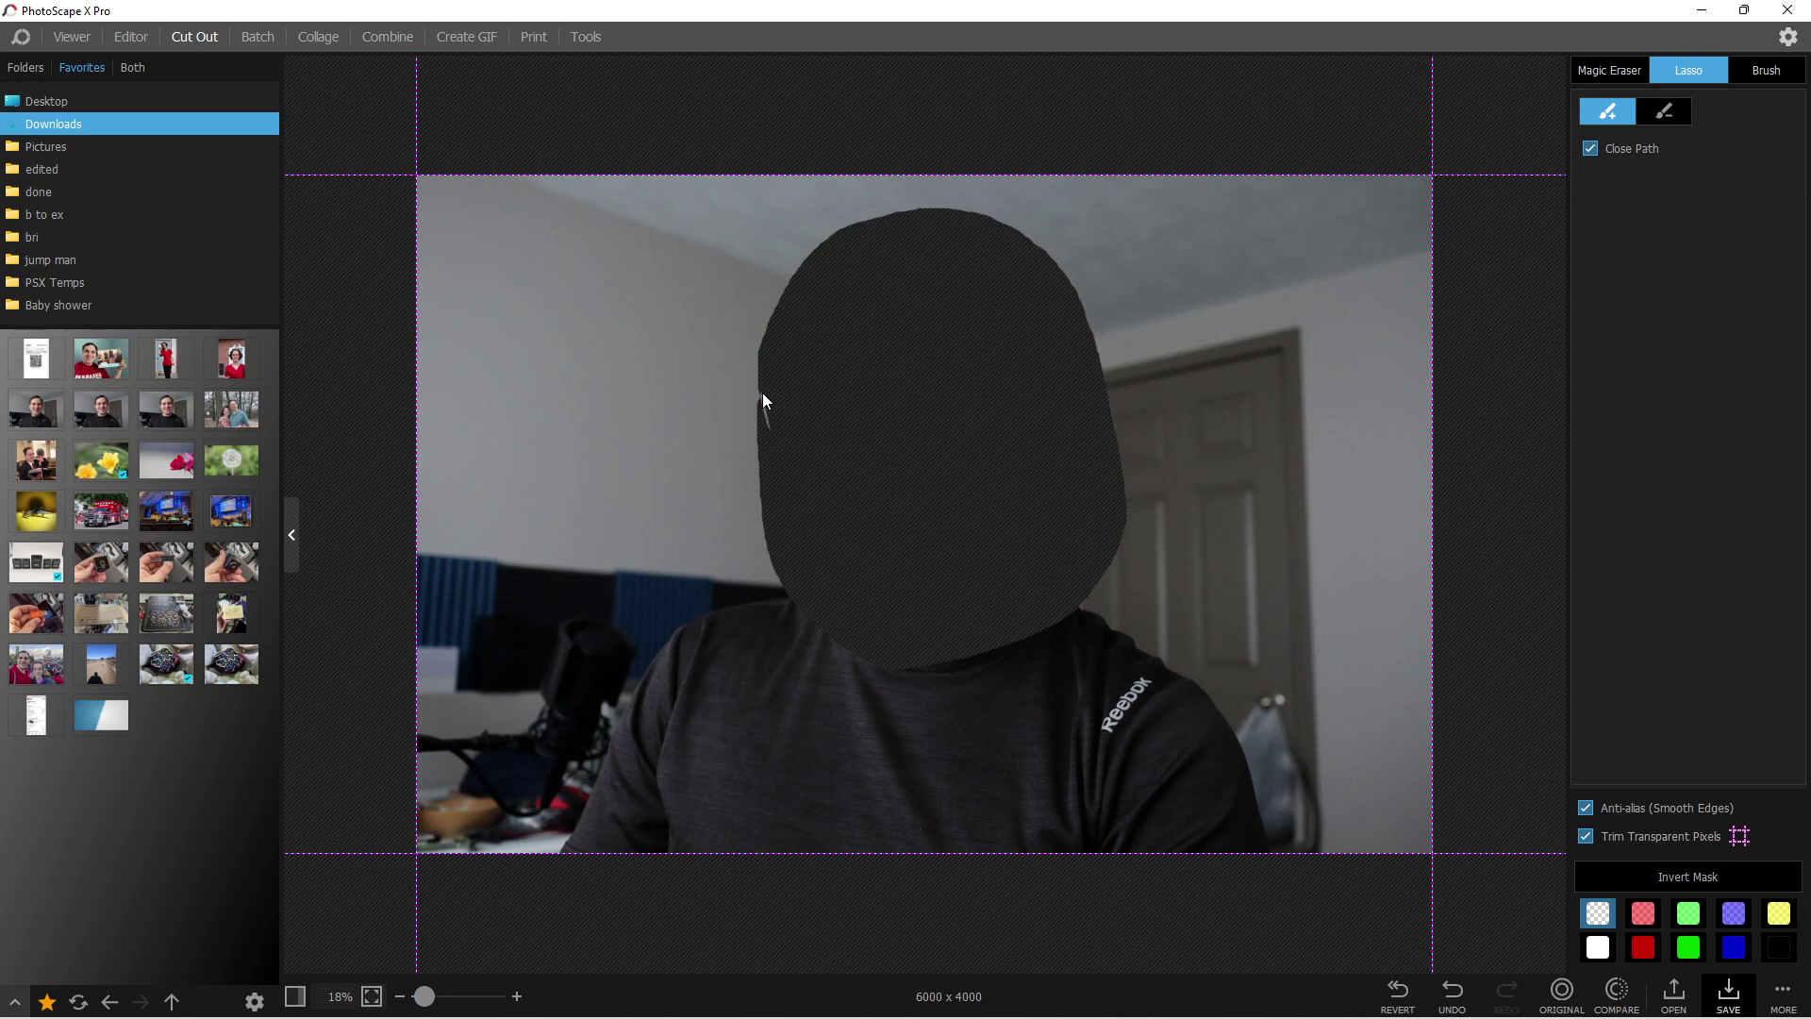
{"action": "left_click", "coordinate": [291, 535]}
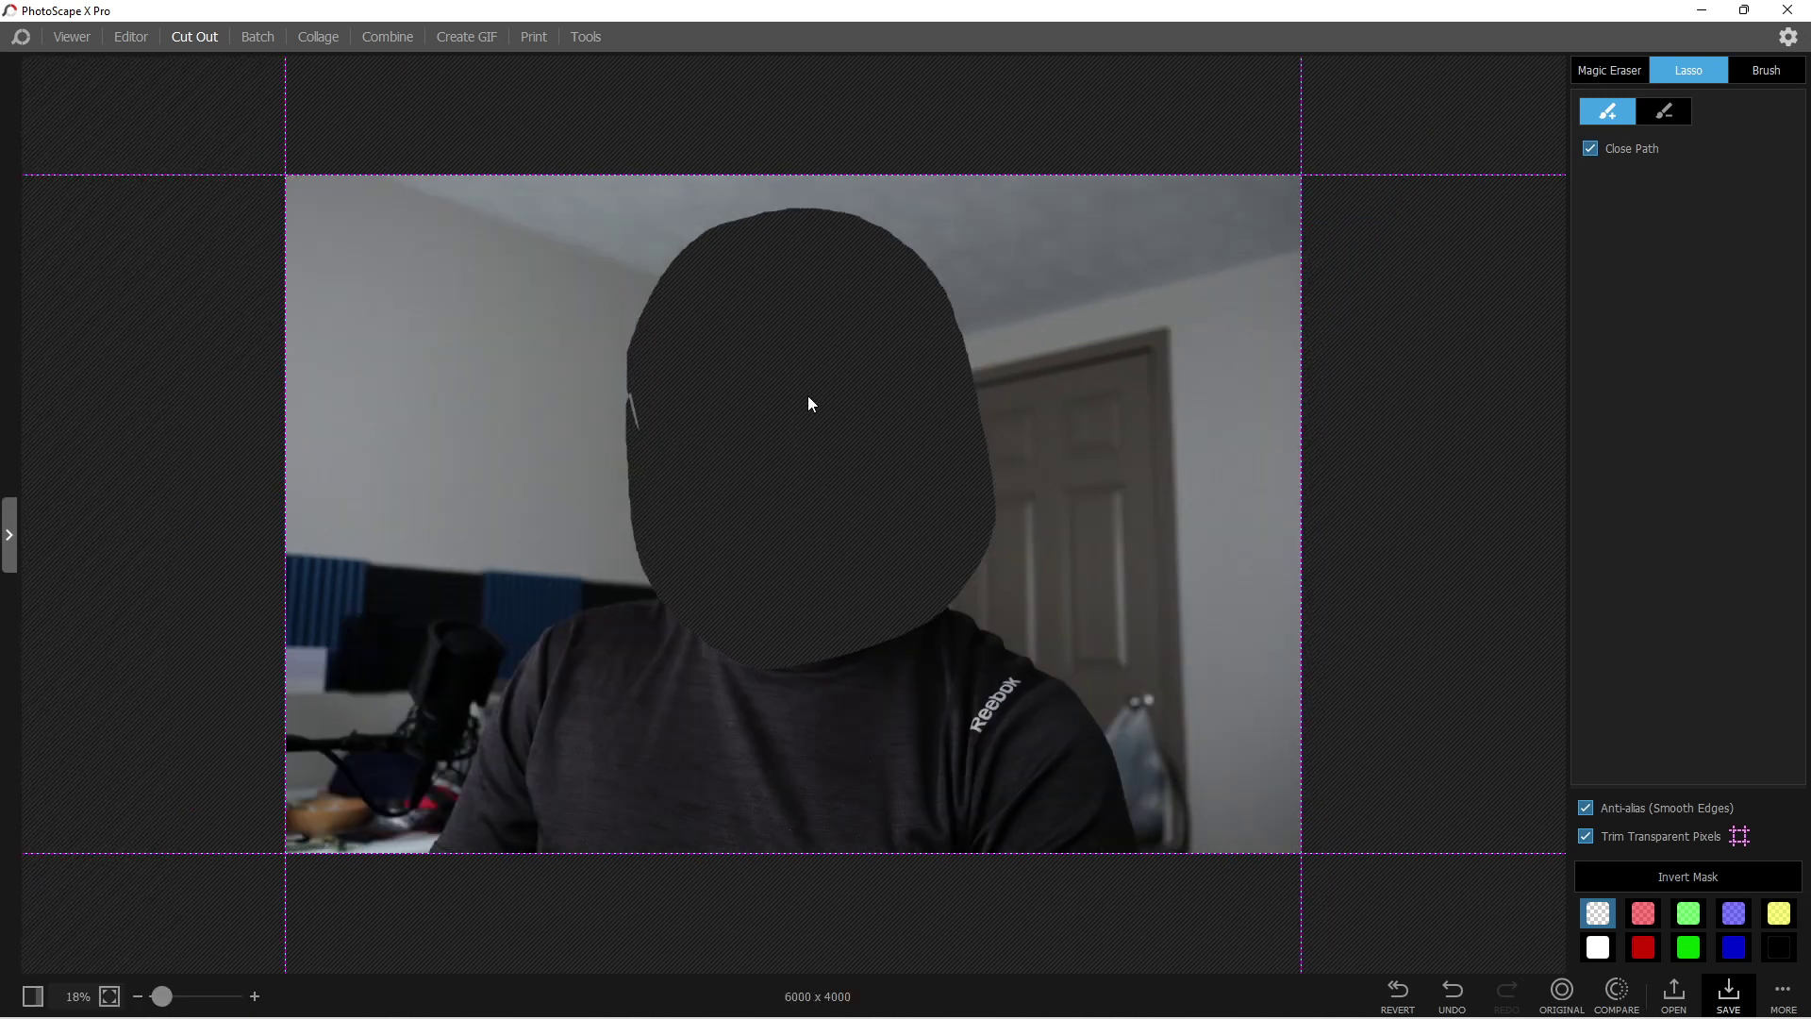
- Invert the lasso mask to check it, then revert to discard the cut-out
{"action": "left_click", "coordinate": [1654, 875]}
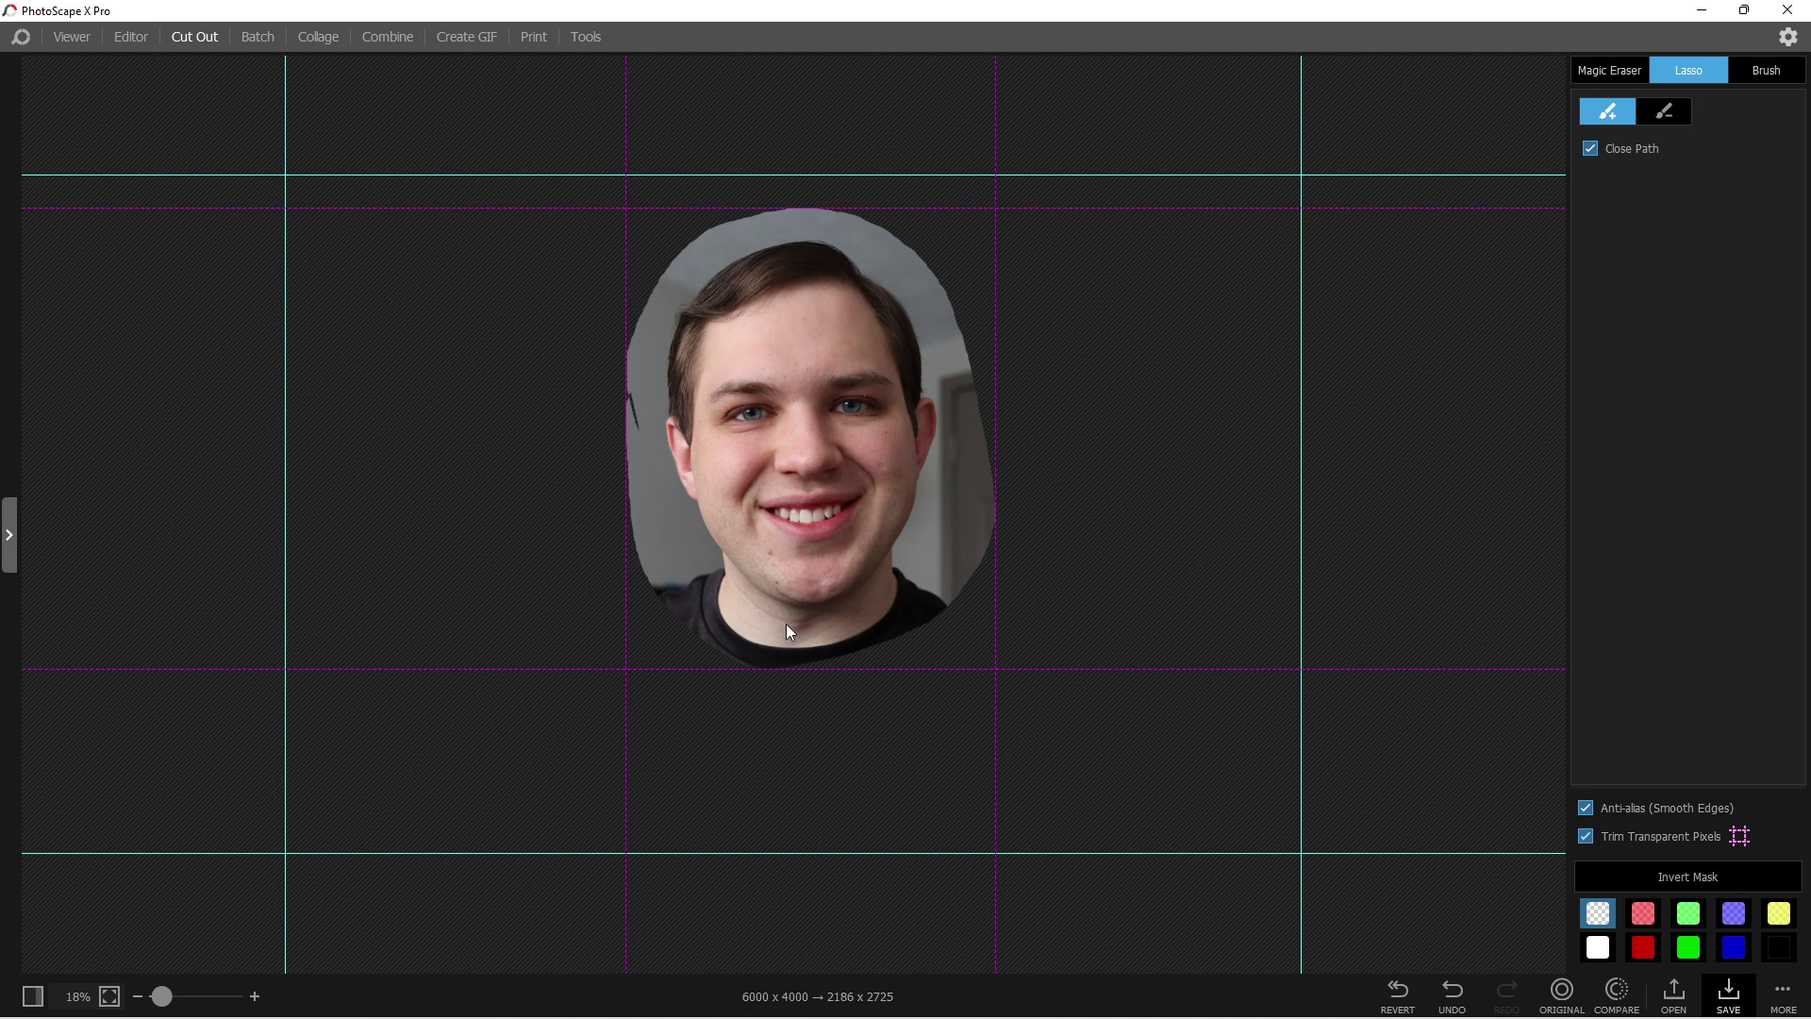
{"action": "left_click", "coordinate": [1600, 876]}
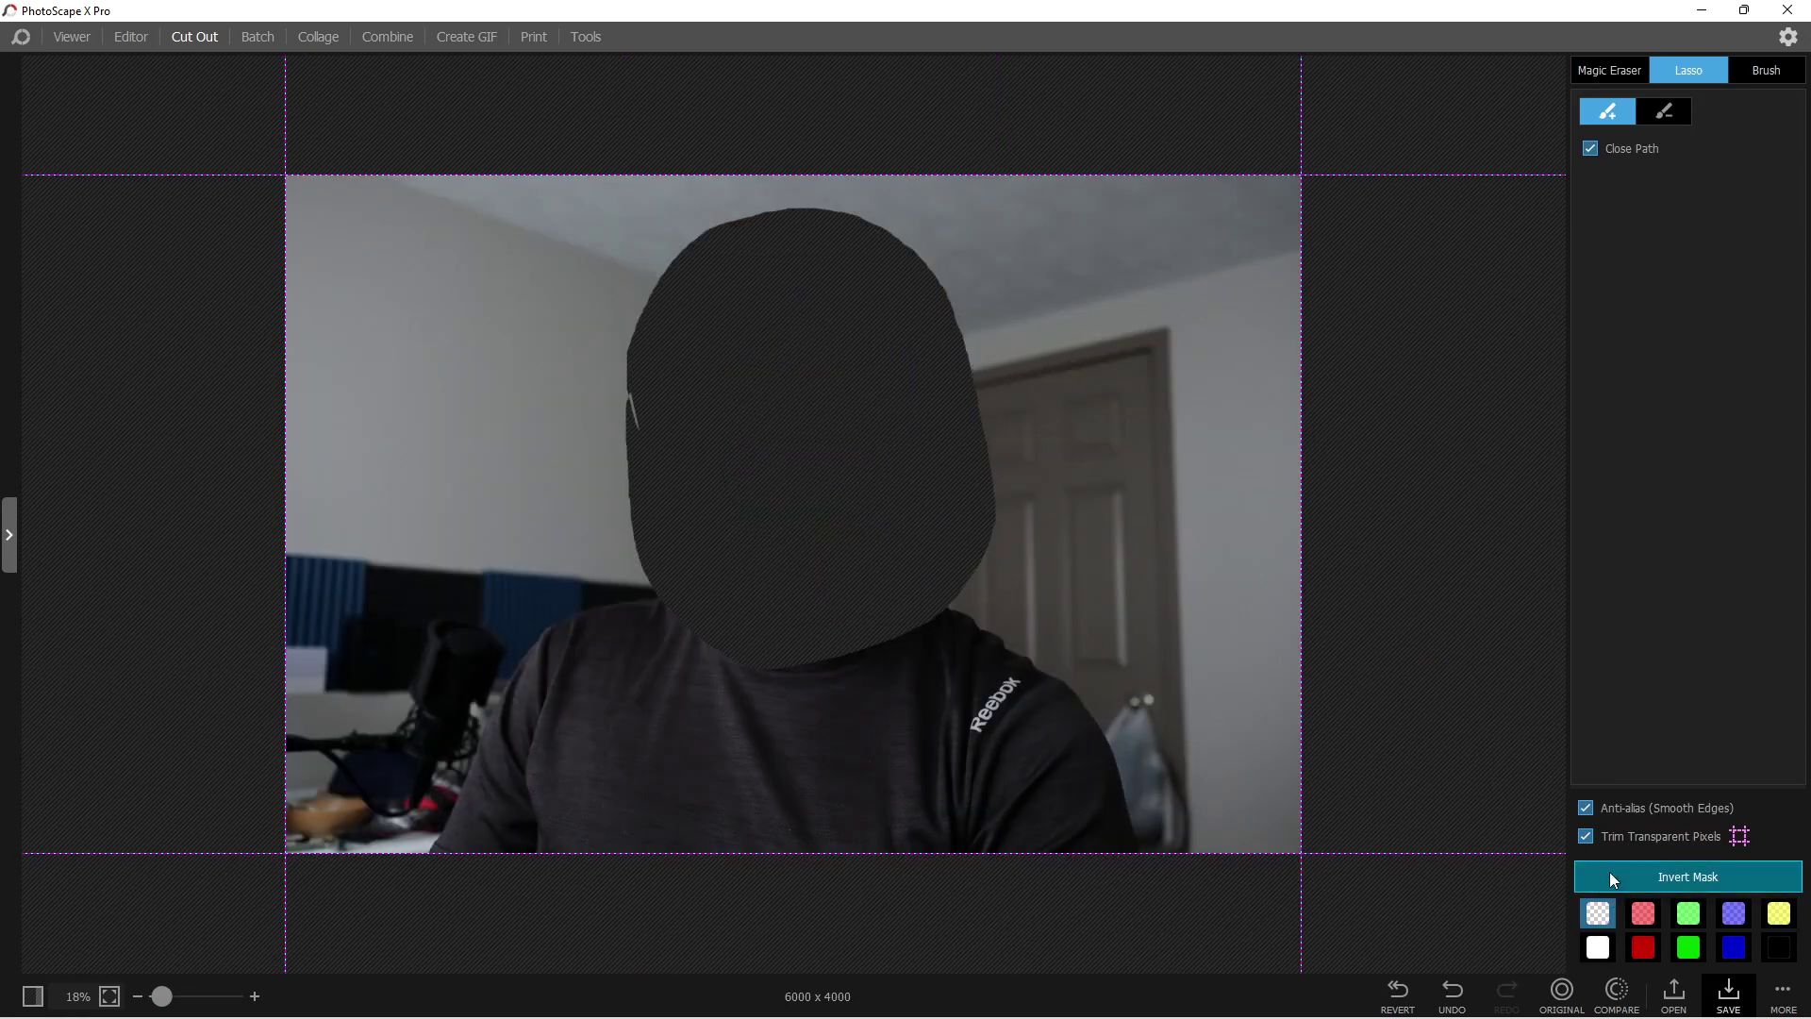
{"action": "left_click", "coordinate": [1398, 990]}
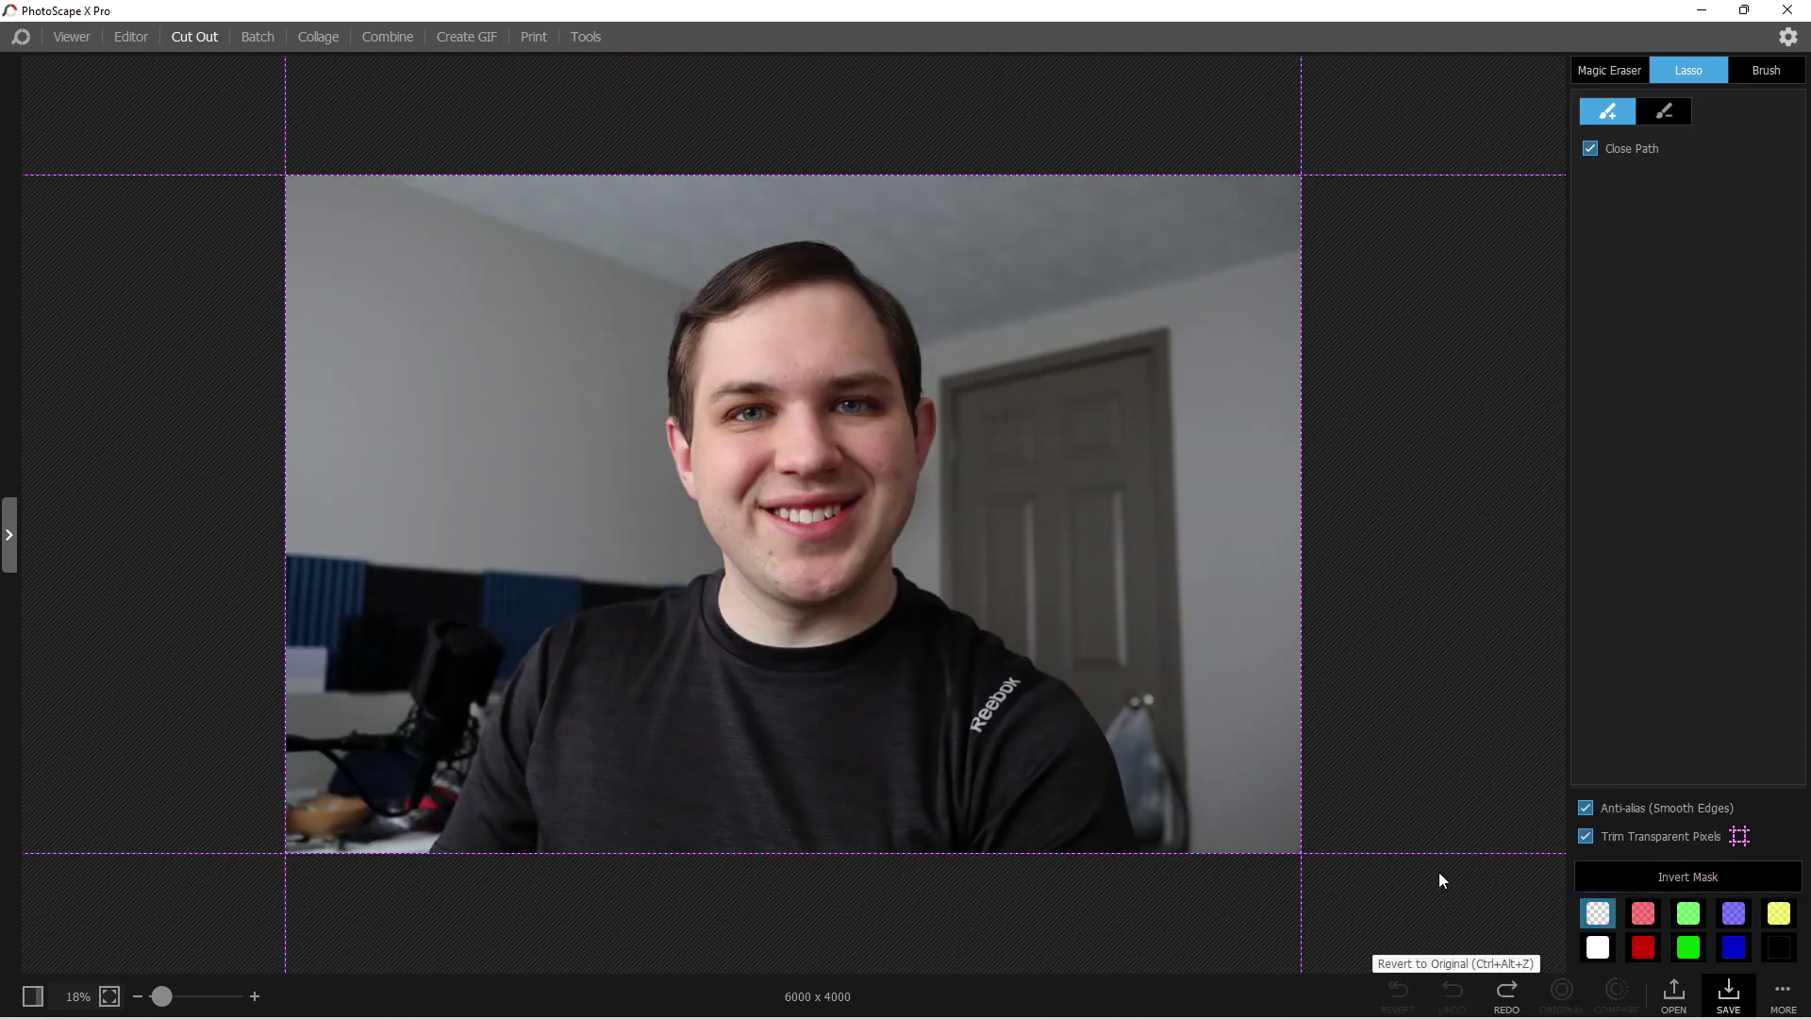
- Zoom in and pick the upper-left wall with the Magic Eraser
{"action": "left_click", "coordinate": [1609, 70]}
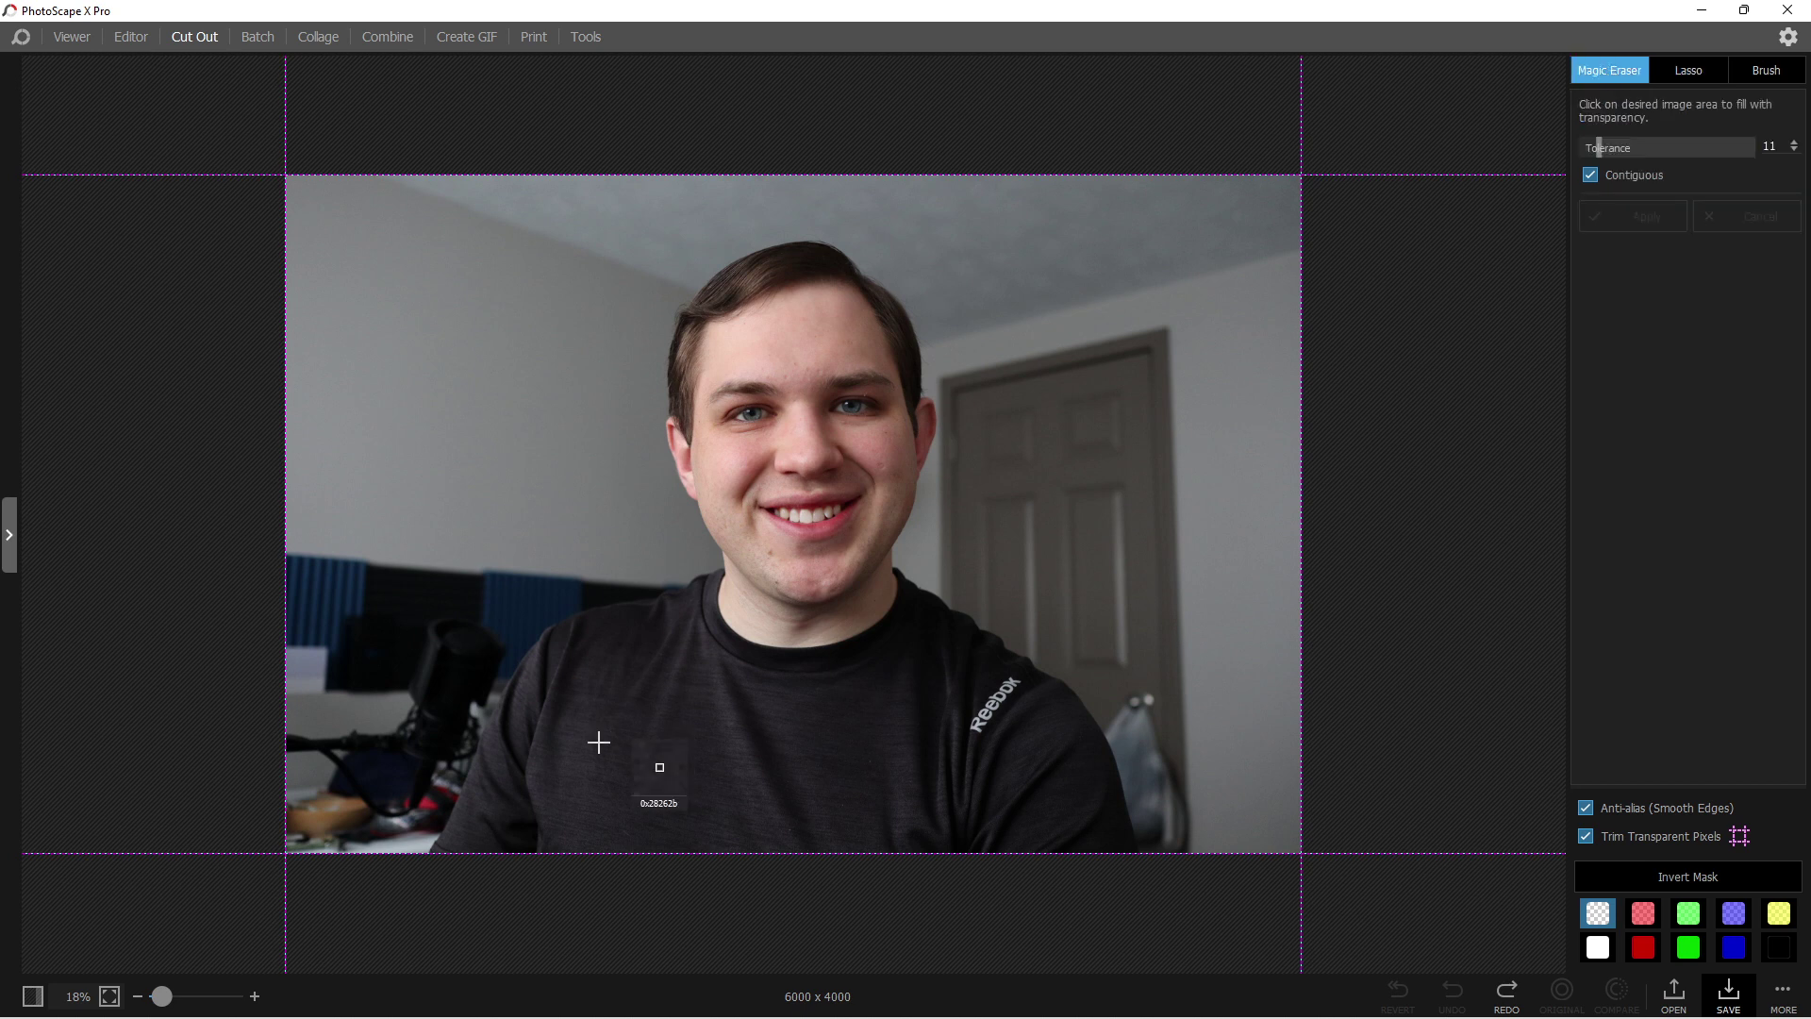
{"action": "left_click", "coordinate": [163, 1003]}
{"action": "left_click_drag", "start_coordinate": [164, 1006], "coordinate": [163, 999]}
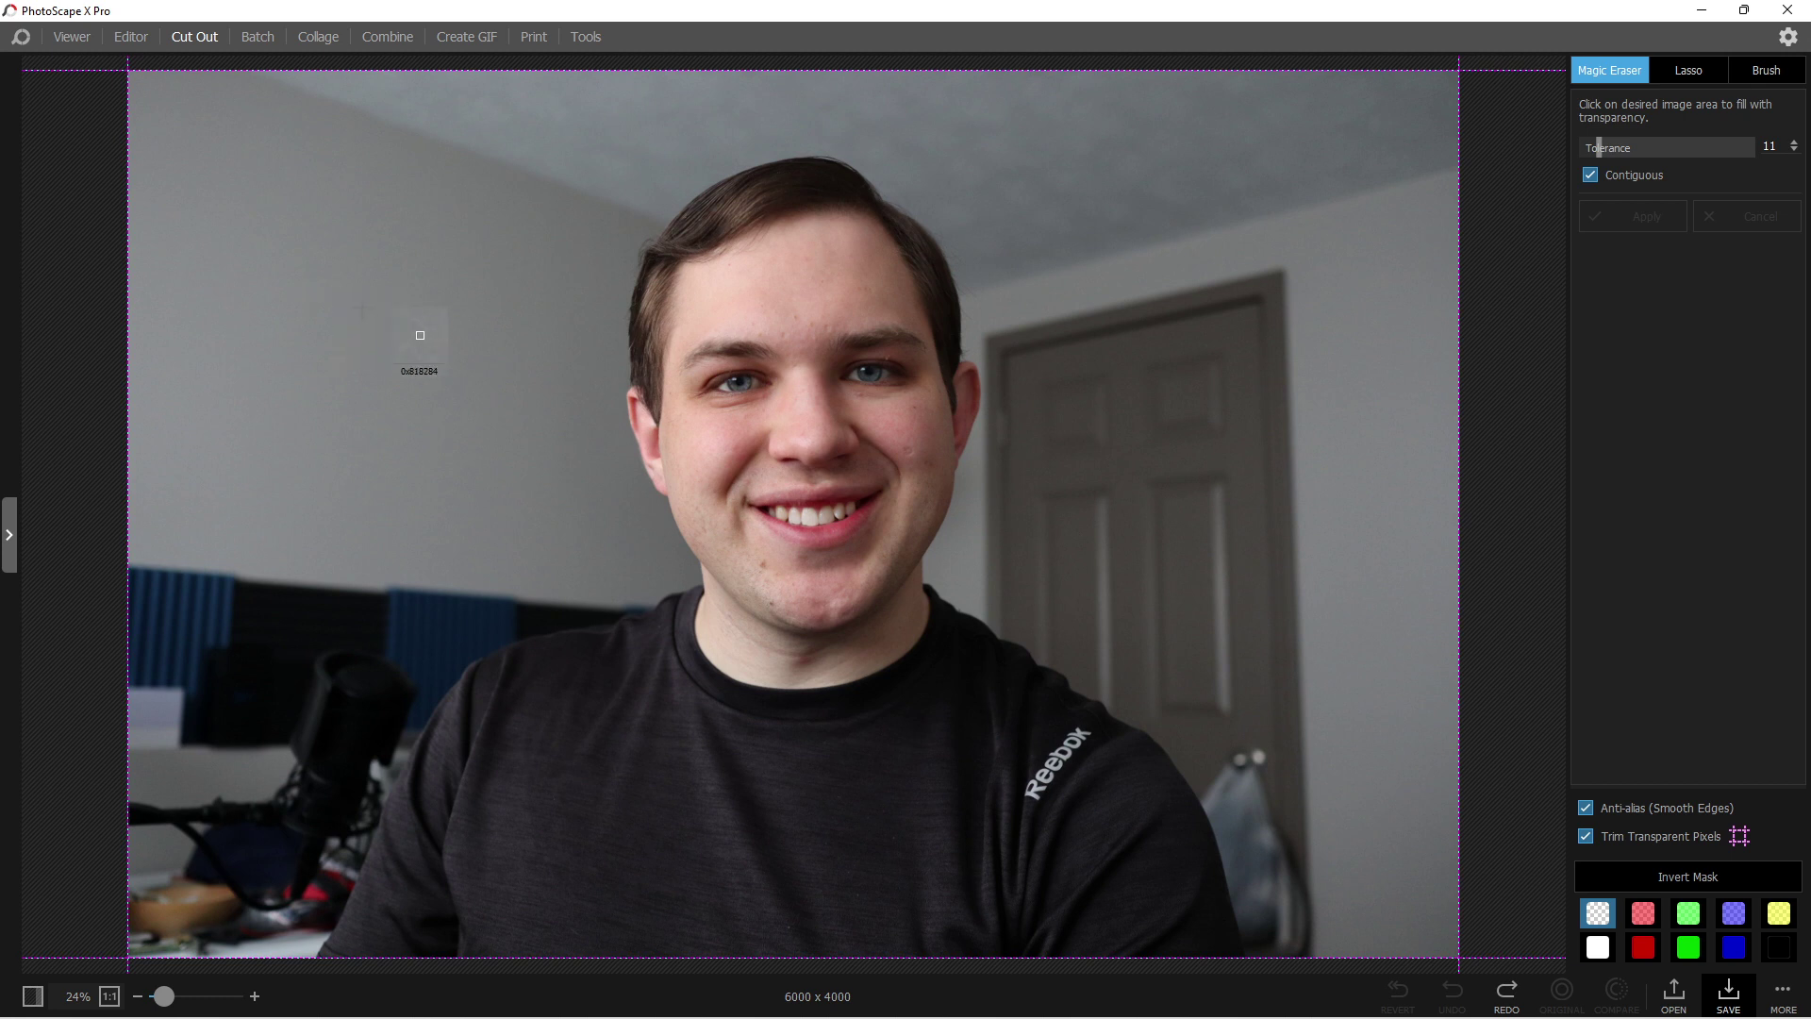
{"action": "left_click", "coordinate": [334, 325]}
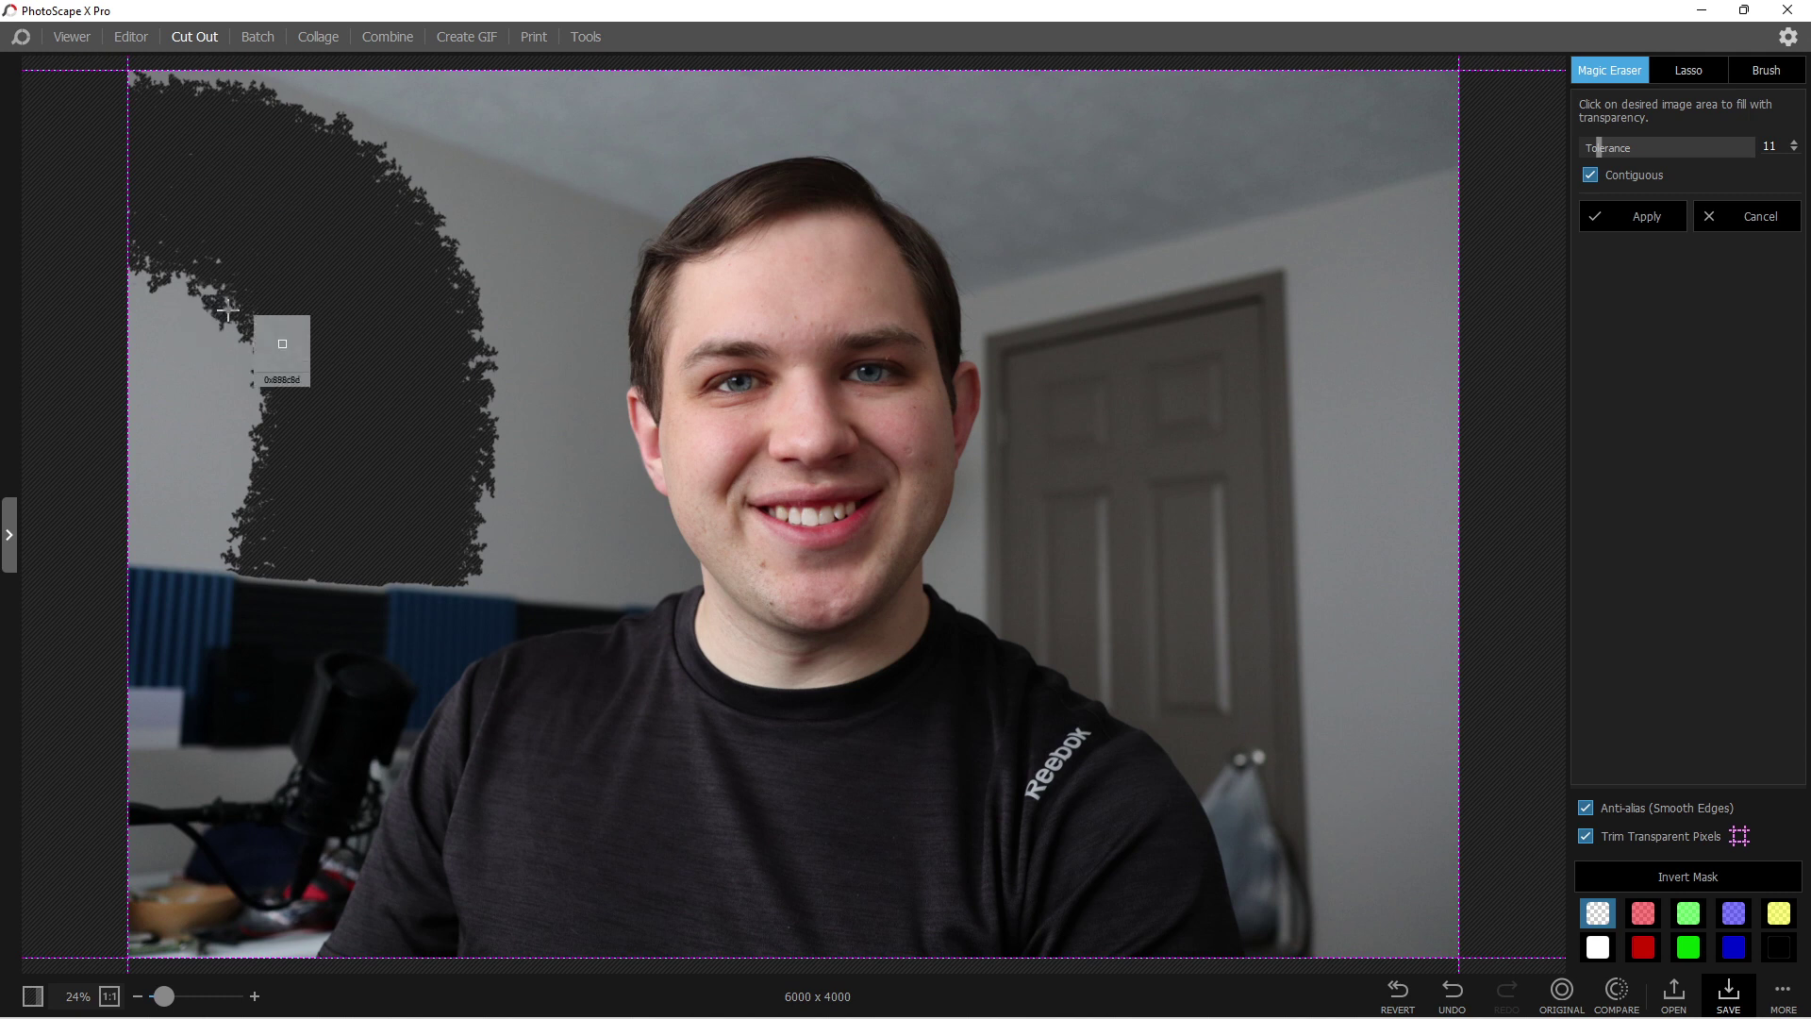
- Show the mask in green and set tolerance to 46 to cover the walls and ceiling, not the chin
{"action": "left_click", "coordinate": [1645, 914]}
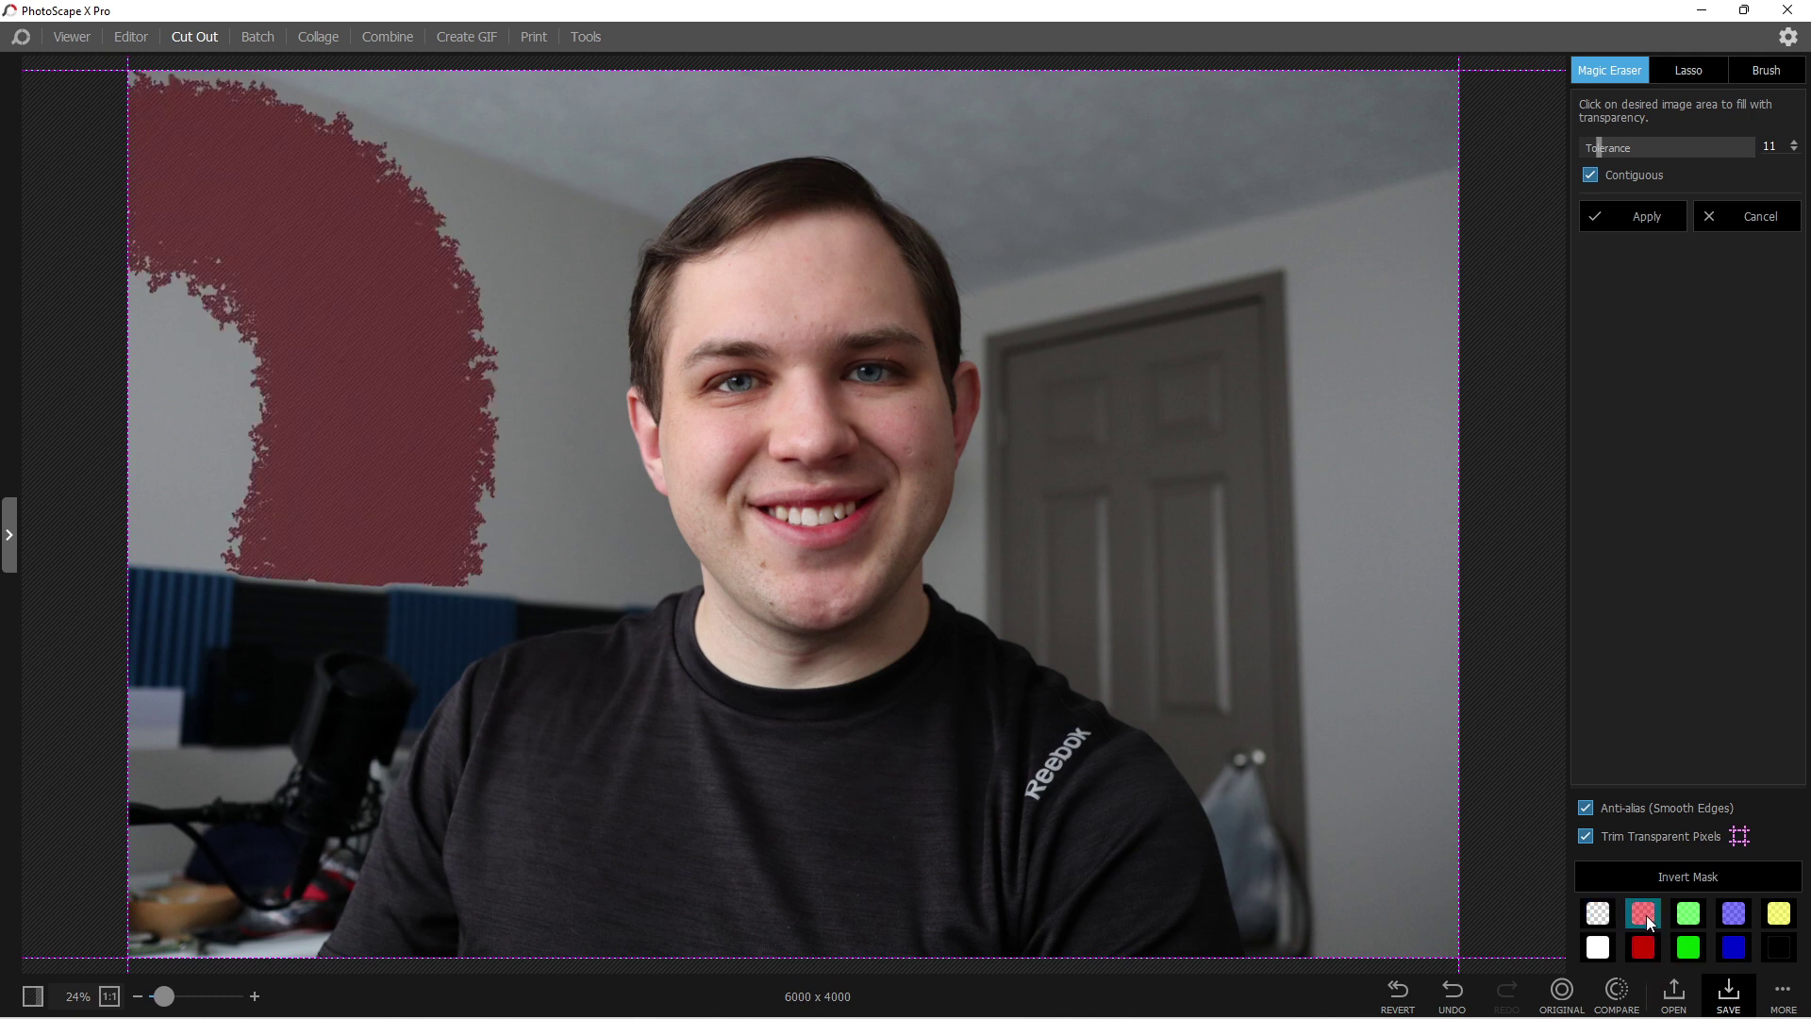
{"action": "left_click", "coordinate": [1688, 914]}
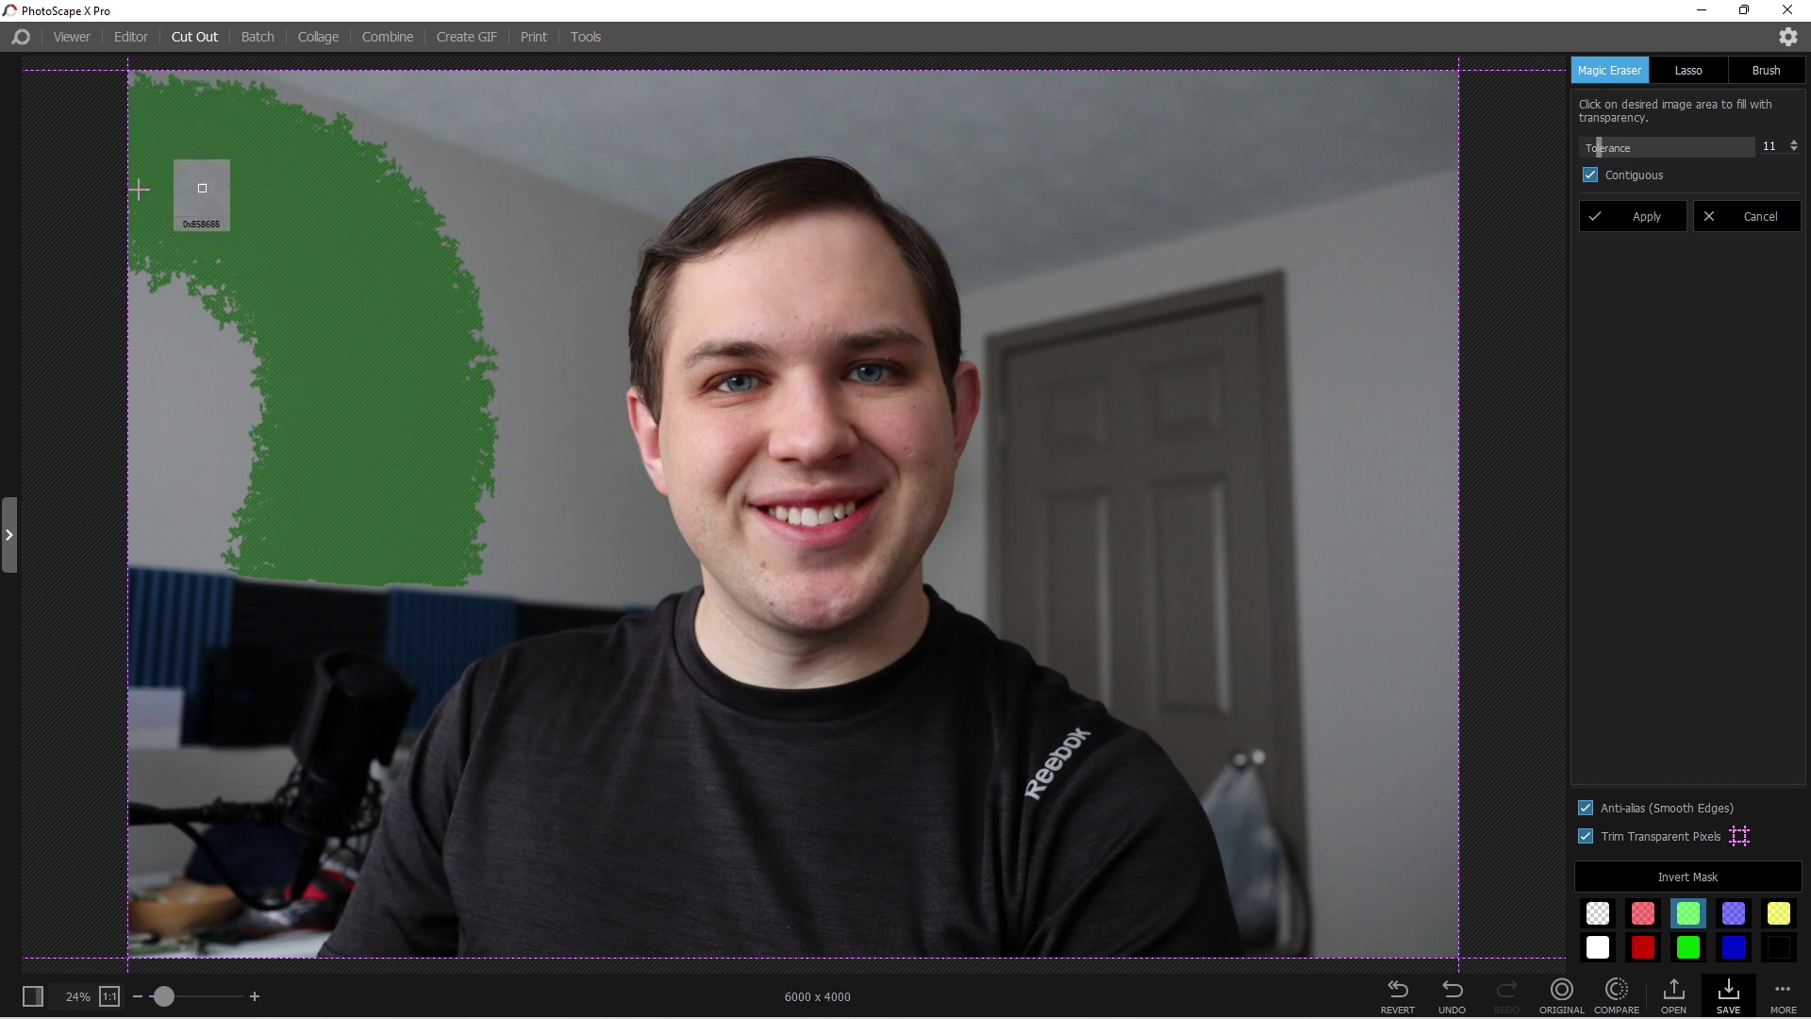
{"action": "left_click", "coordinate": [1595, 147]}
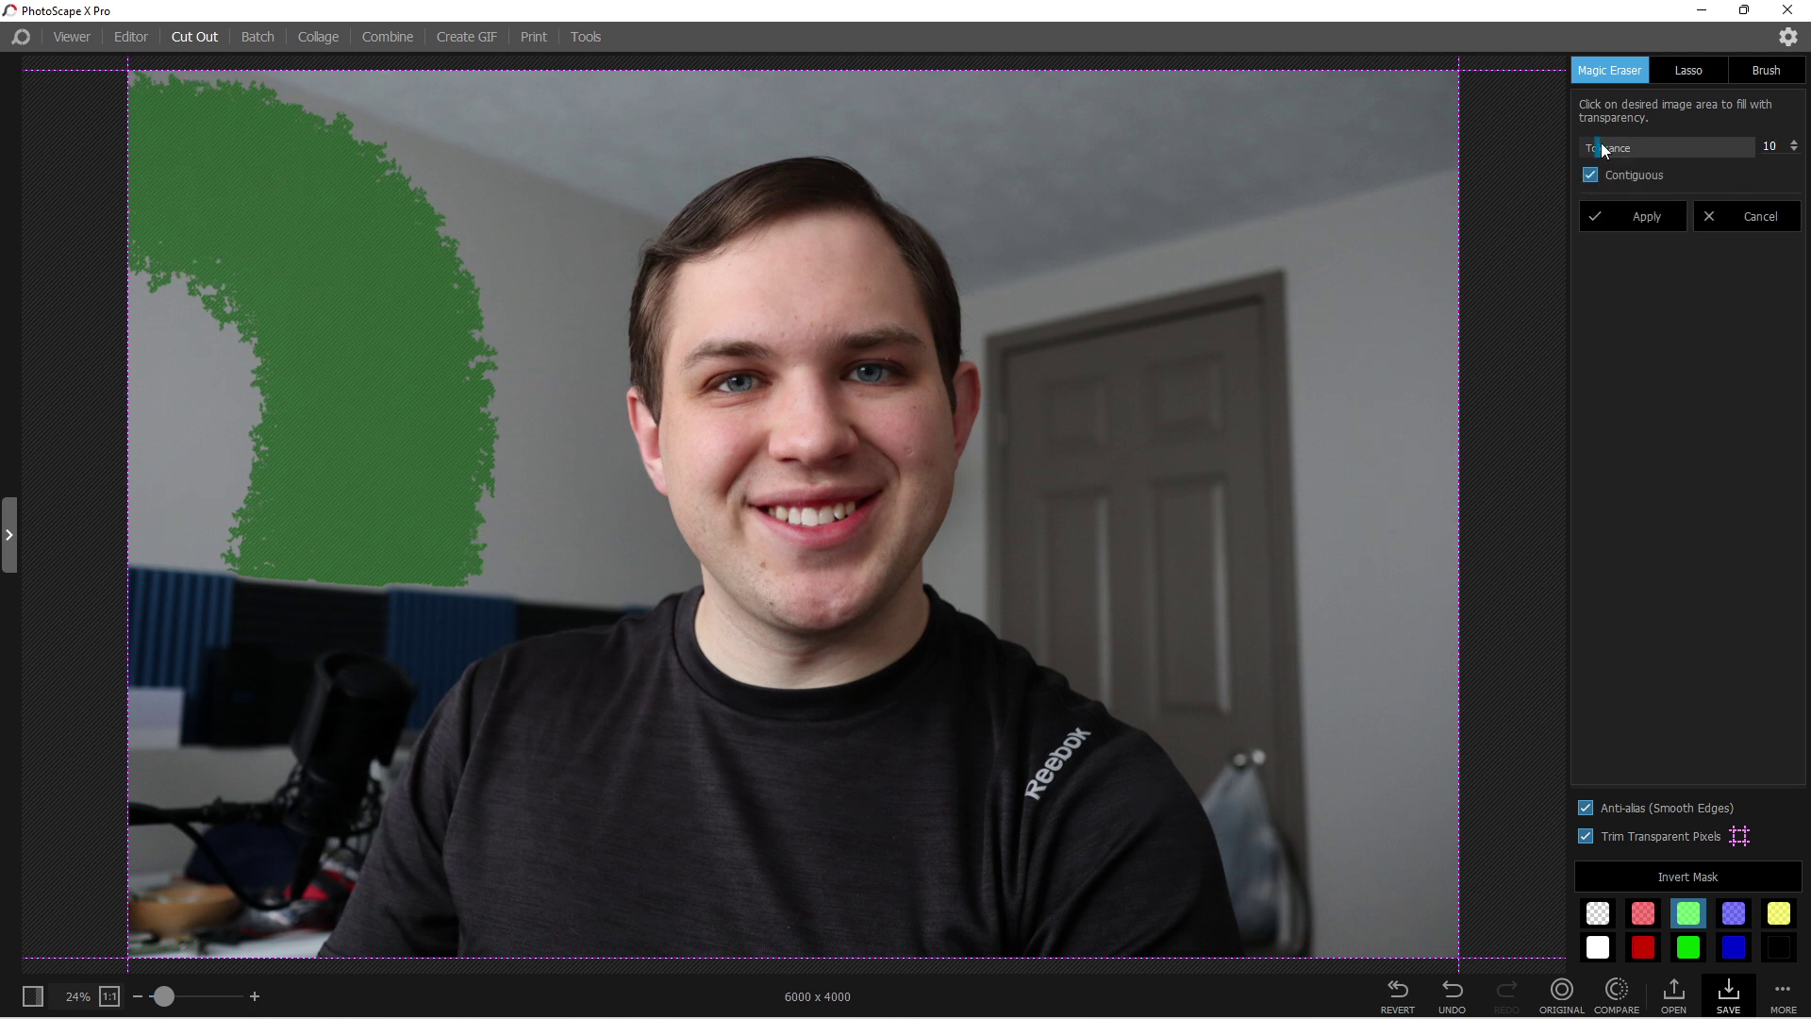
{"action": "left_click", "coordinate": [1615, 143]}
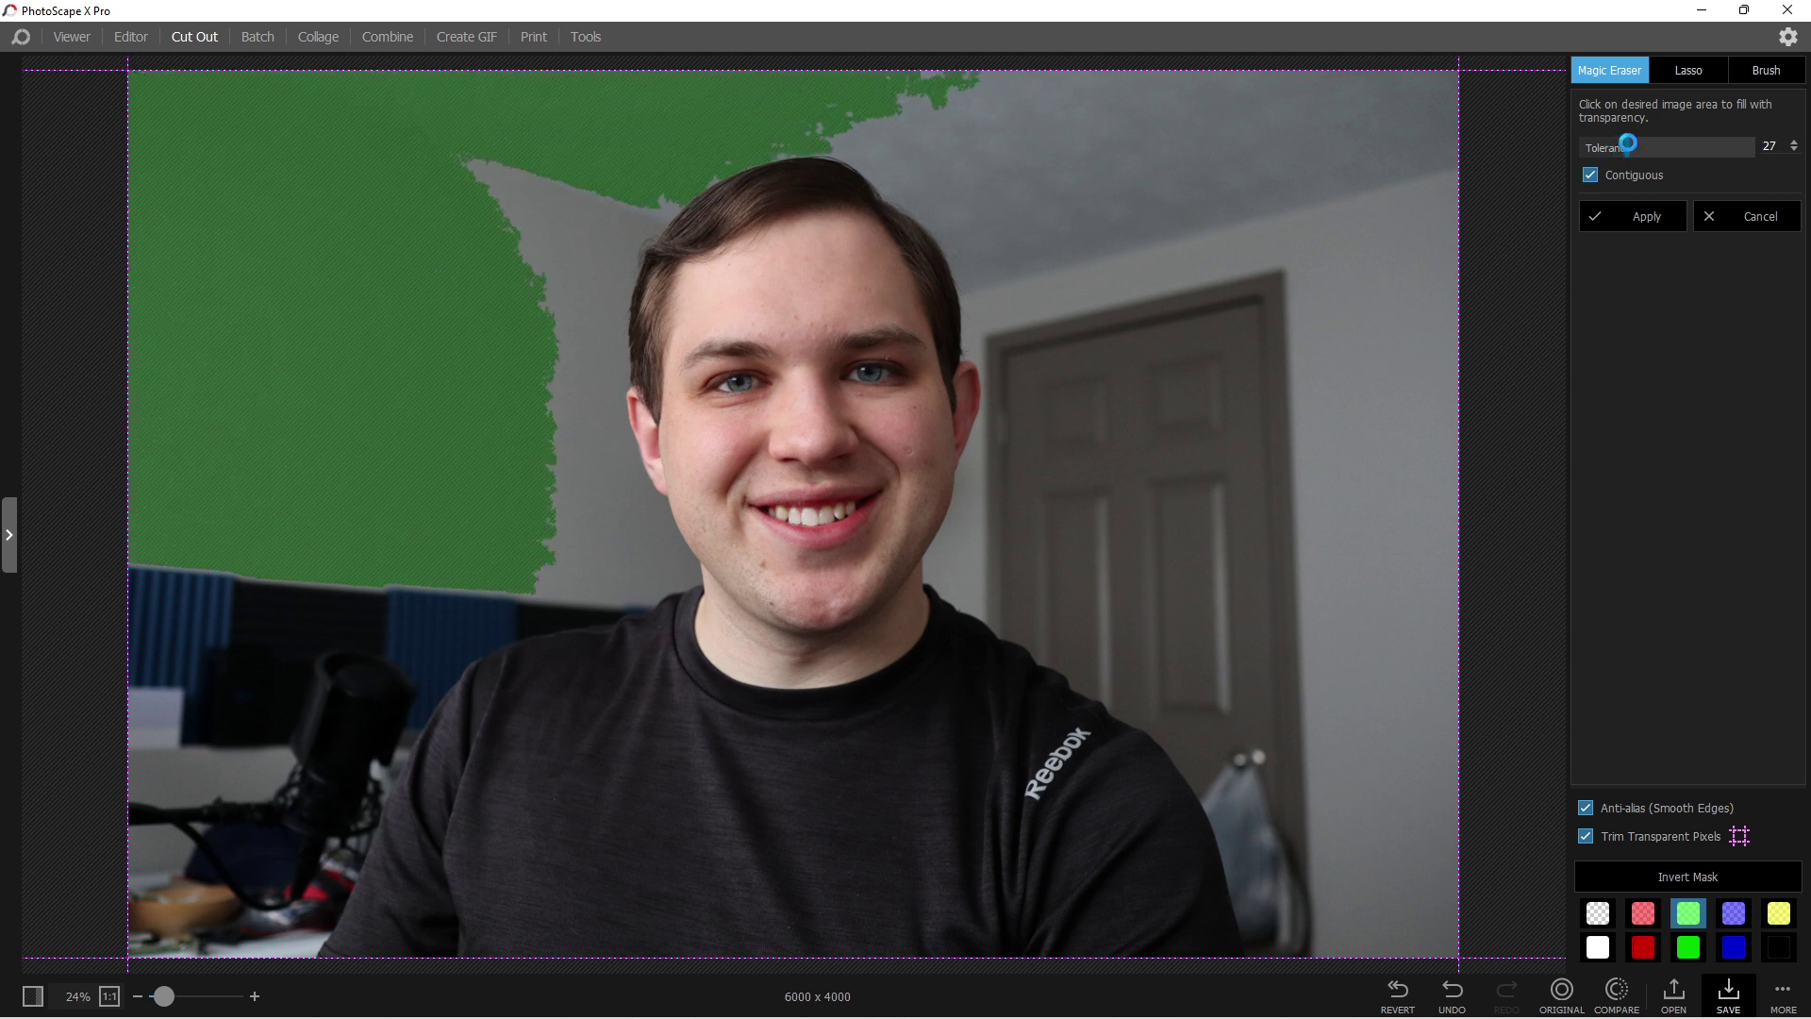
{"action": "left_click_drag", "start_coordinate": [1627, 143], "coordinate": [1644, 146]}
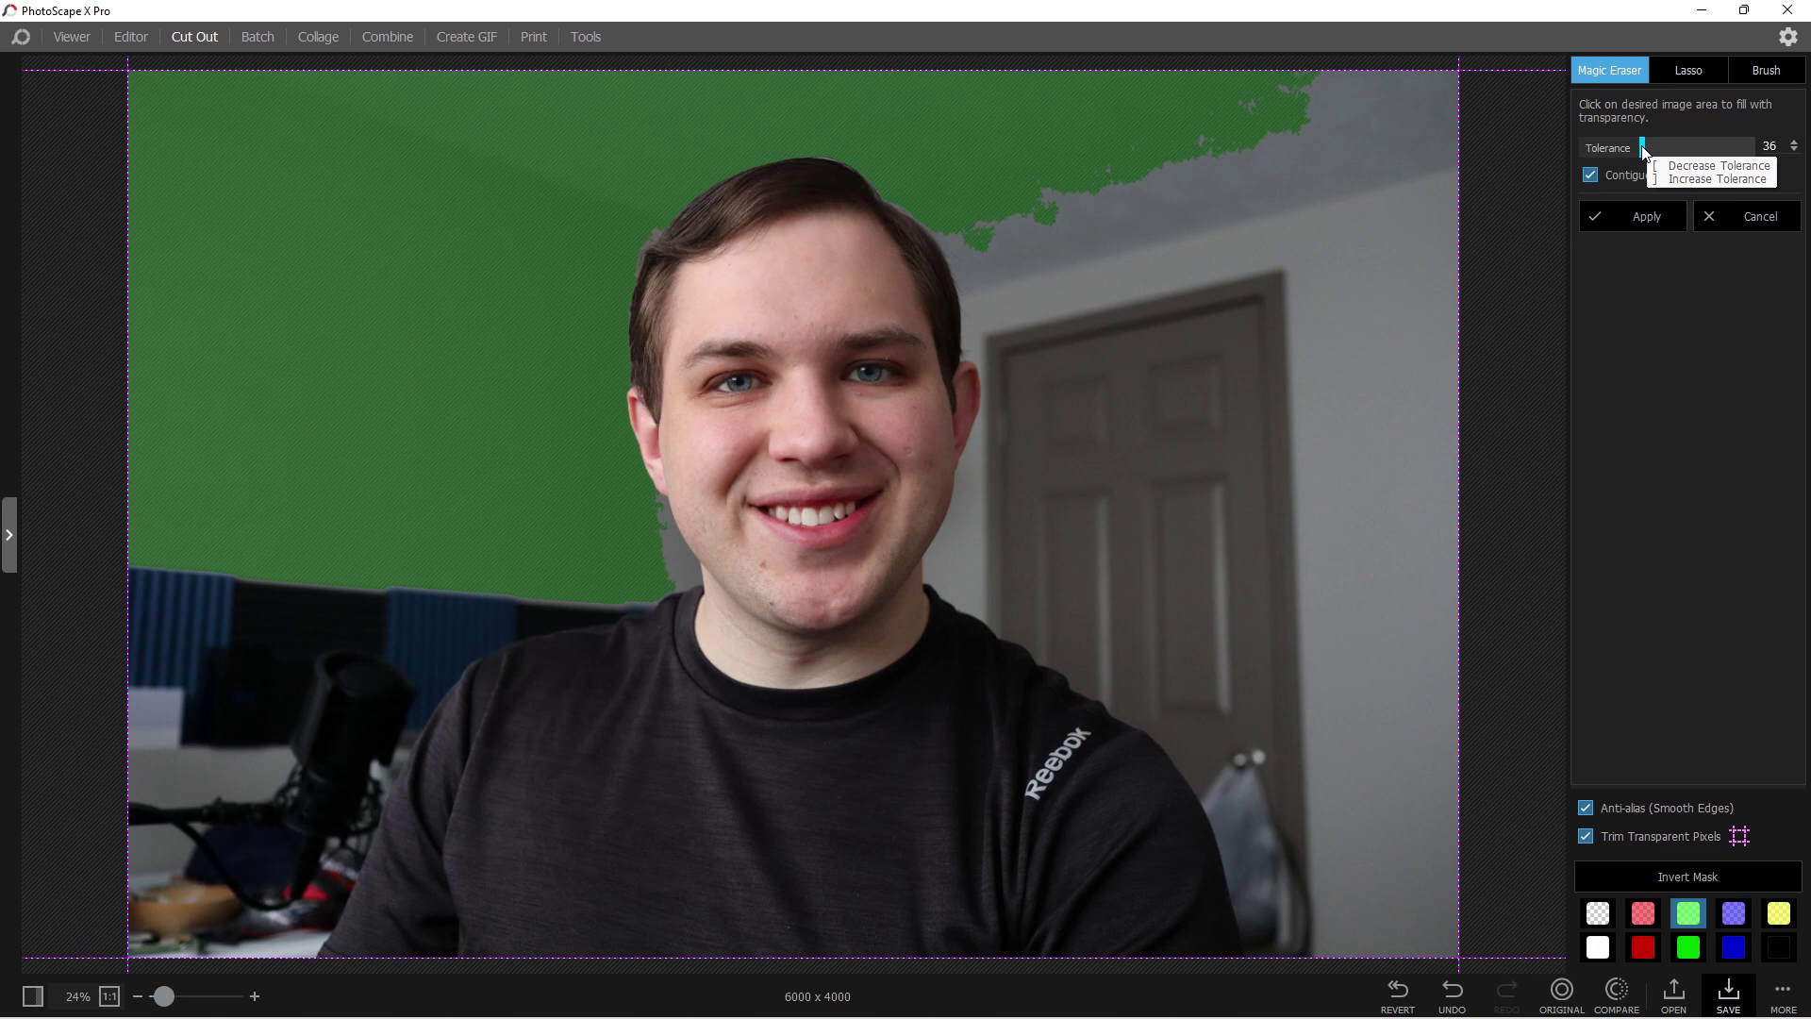
{"action": "left_click_drag", "start_coordinate": [1641, 147], "coordinate": [1669, 147]}
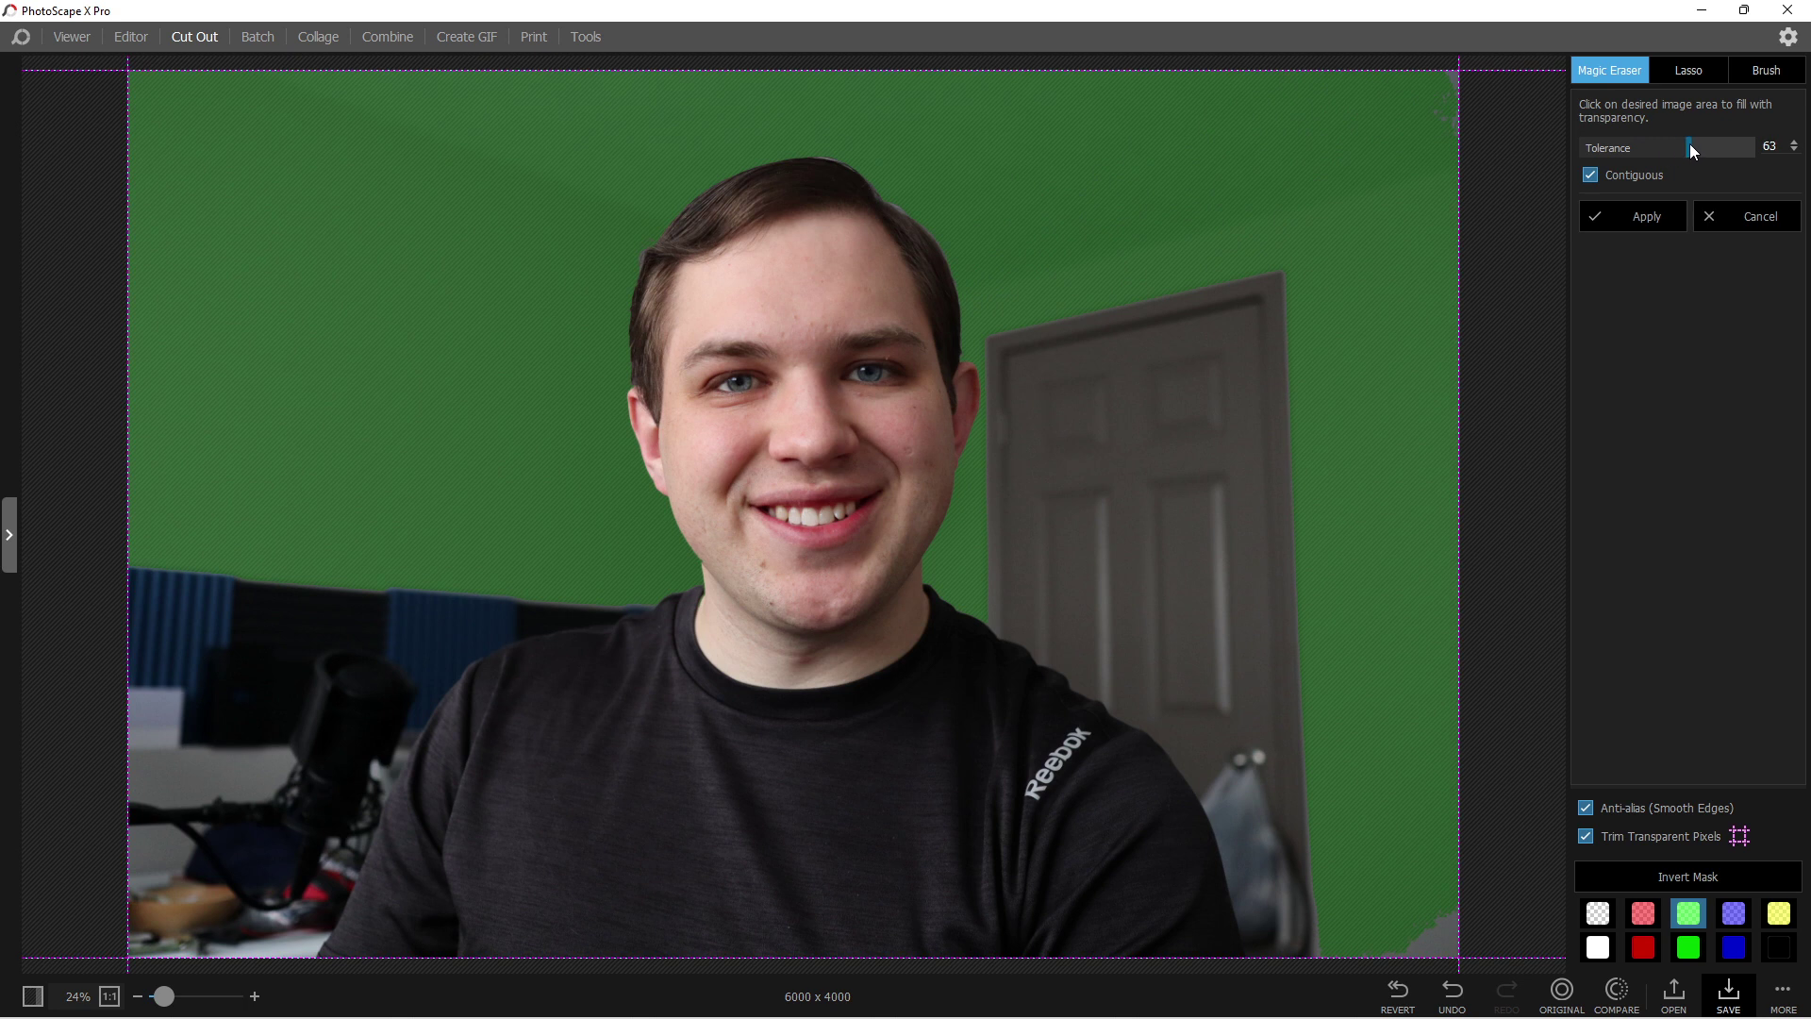
{"action": "left_click_drag", "start_coordinate": [1689, 143], "coordinate": [1689, 143]}
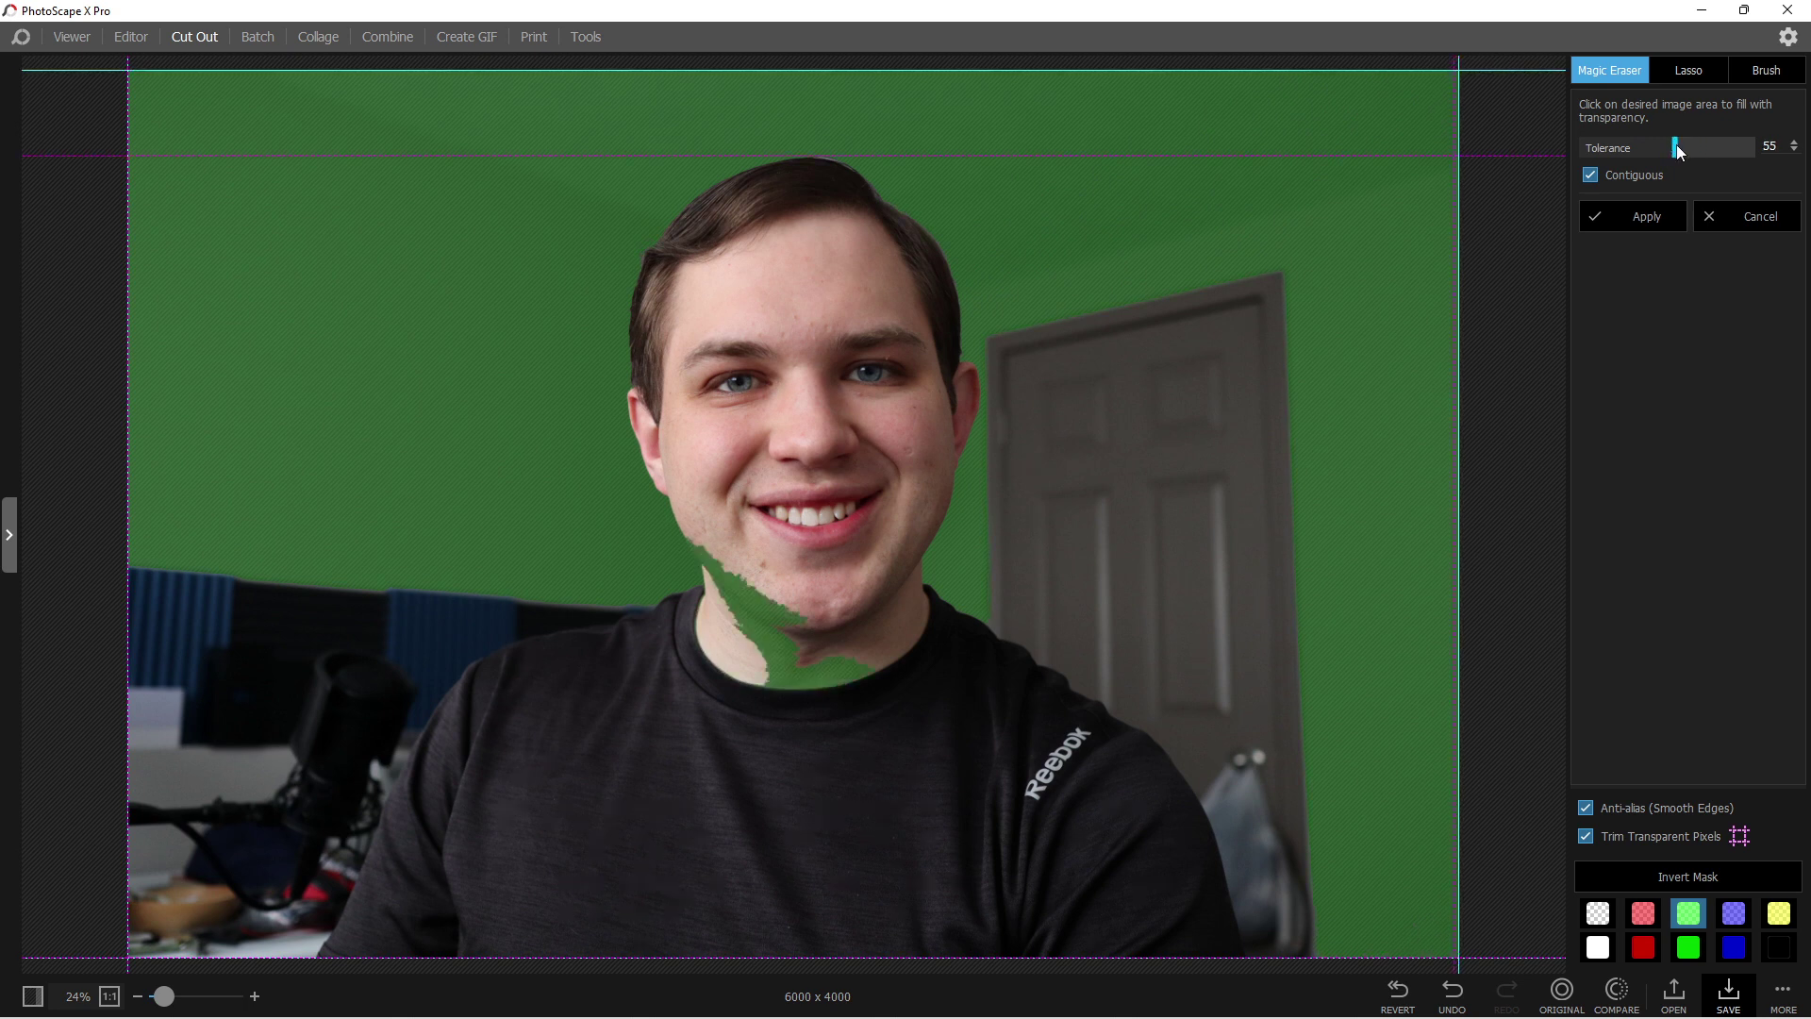
{"action": "left_click_drag", "start_coordinate": [1667, 144], "coordinate": [1662, 143]}
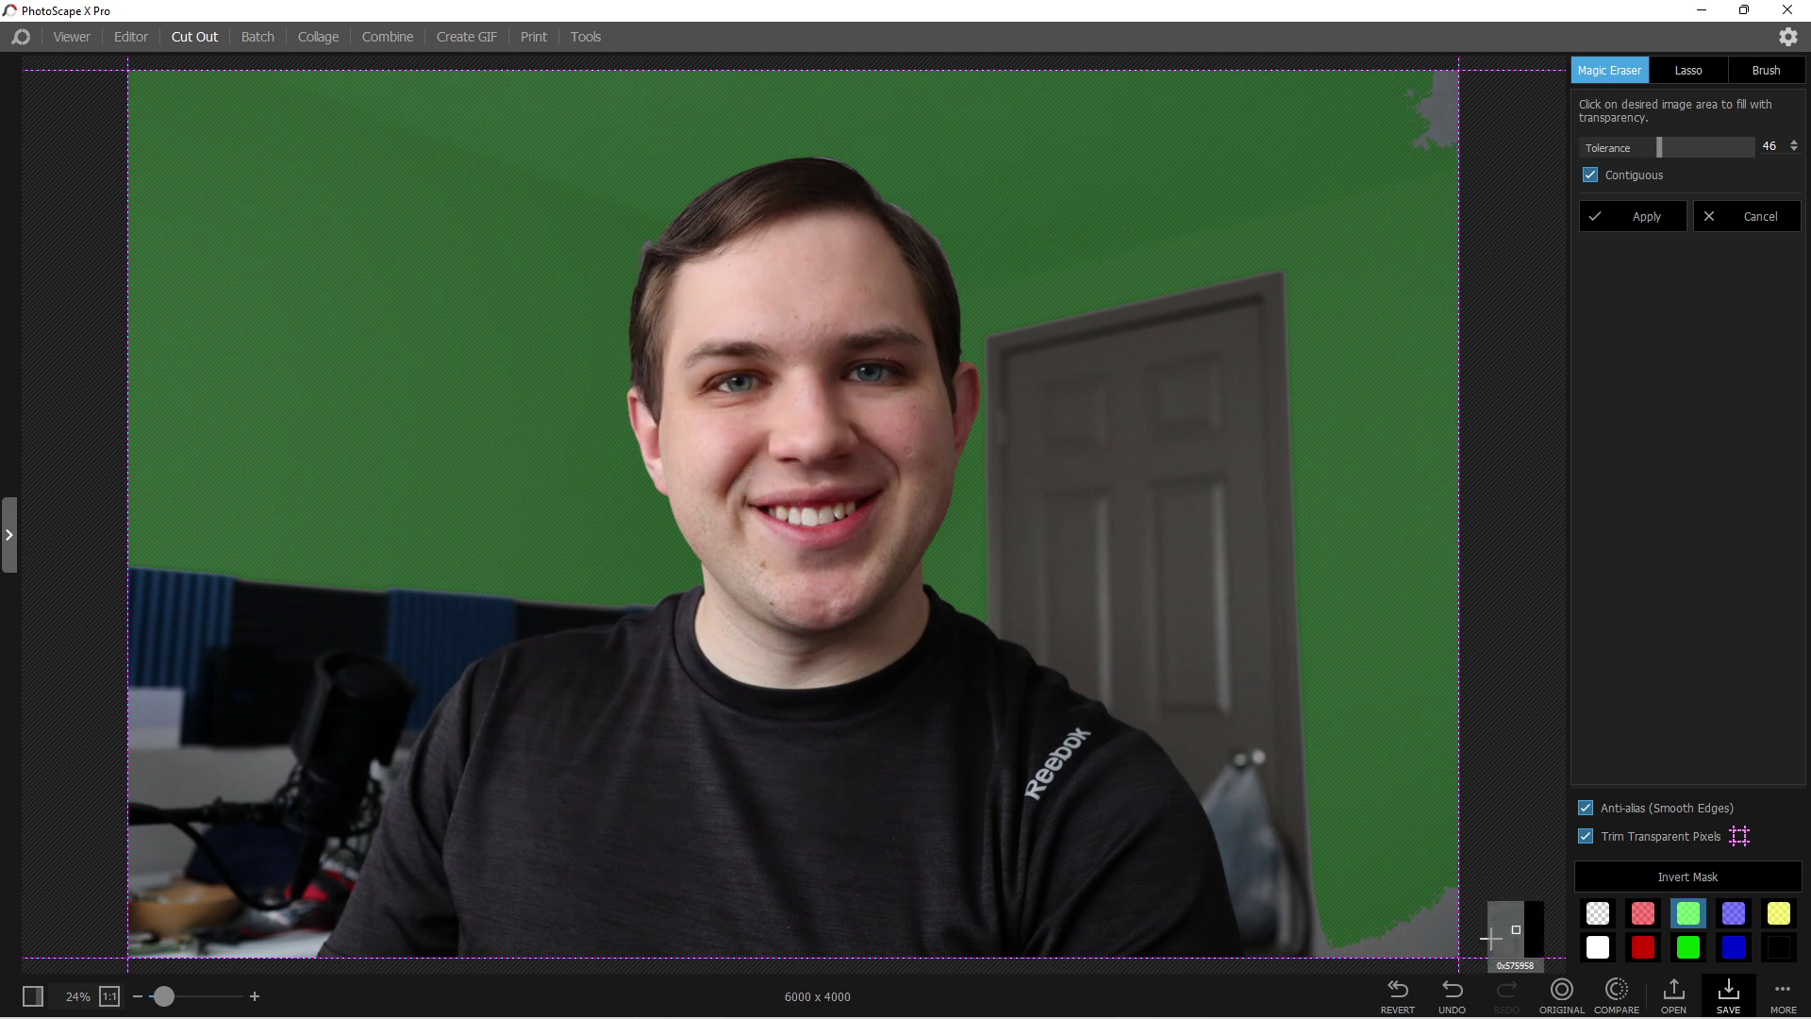
- Compare with the original, mark the door, and lower tolerance to spare the shirt and face
{"action": "left_click", "coordinate": [1558, 998]}
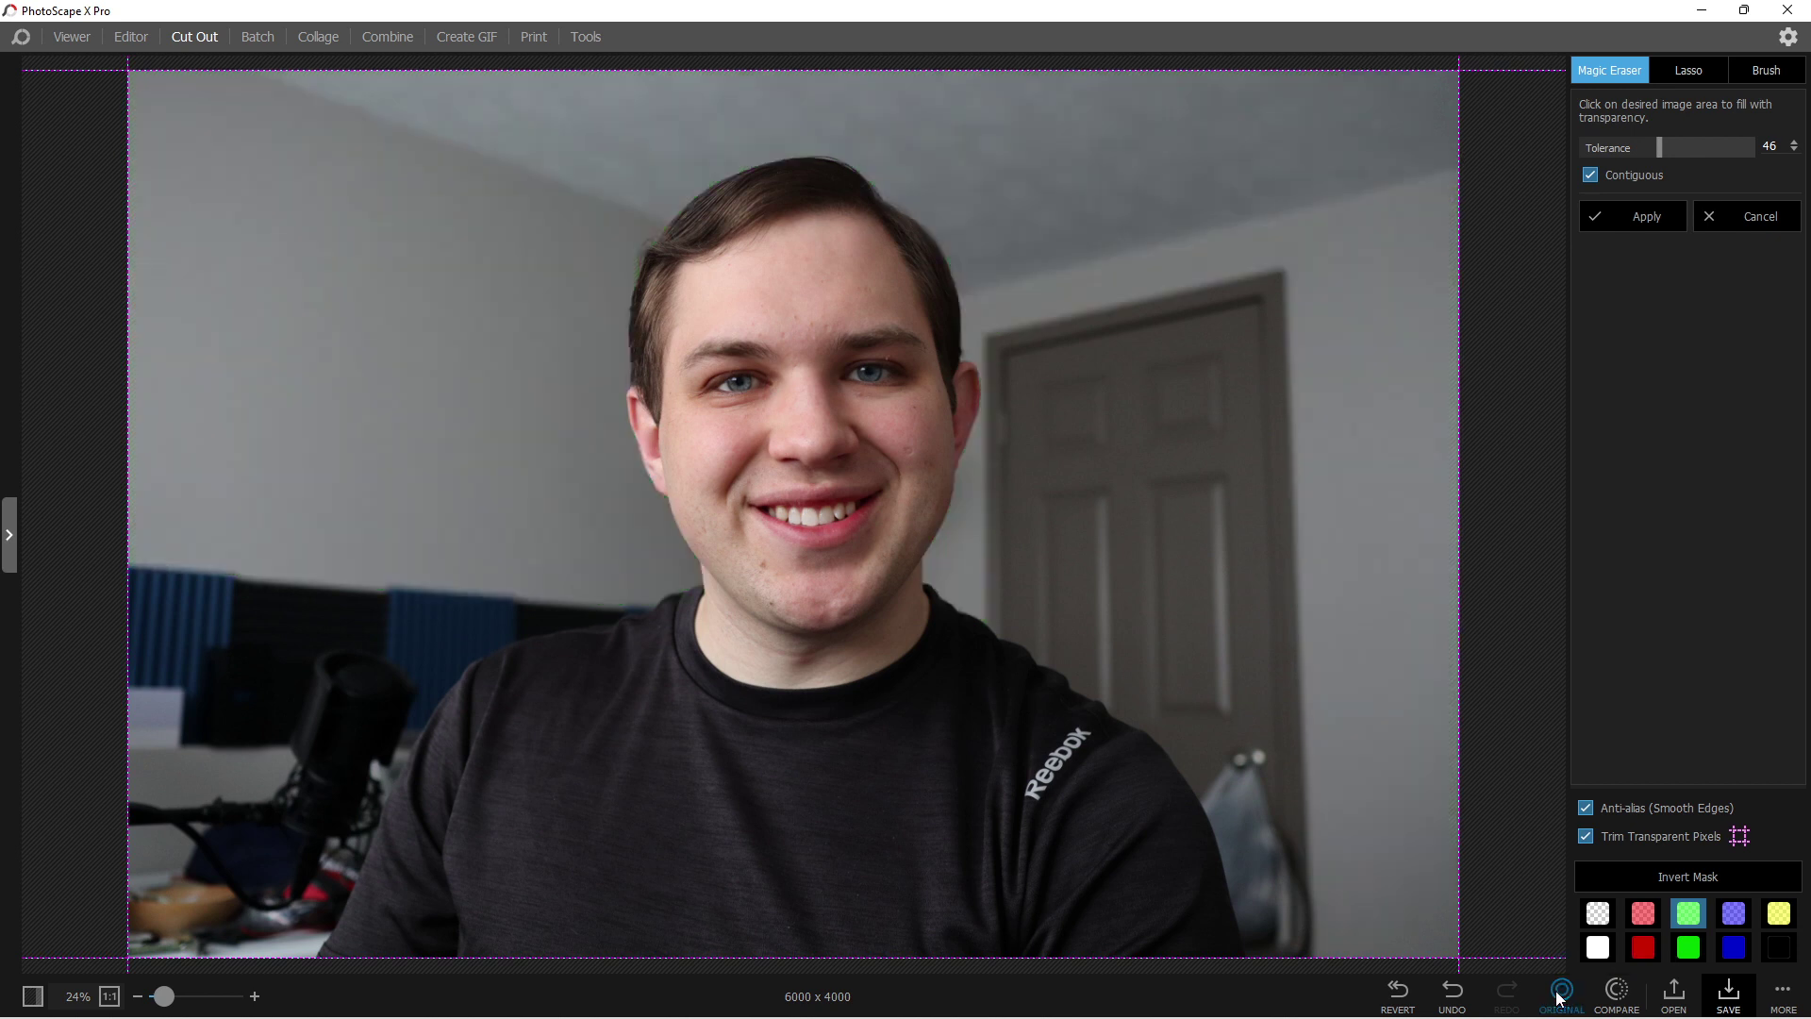
{"action": "left_click", "coordinate": [1558, 997]}
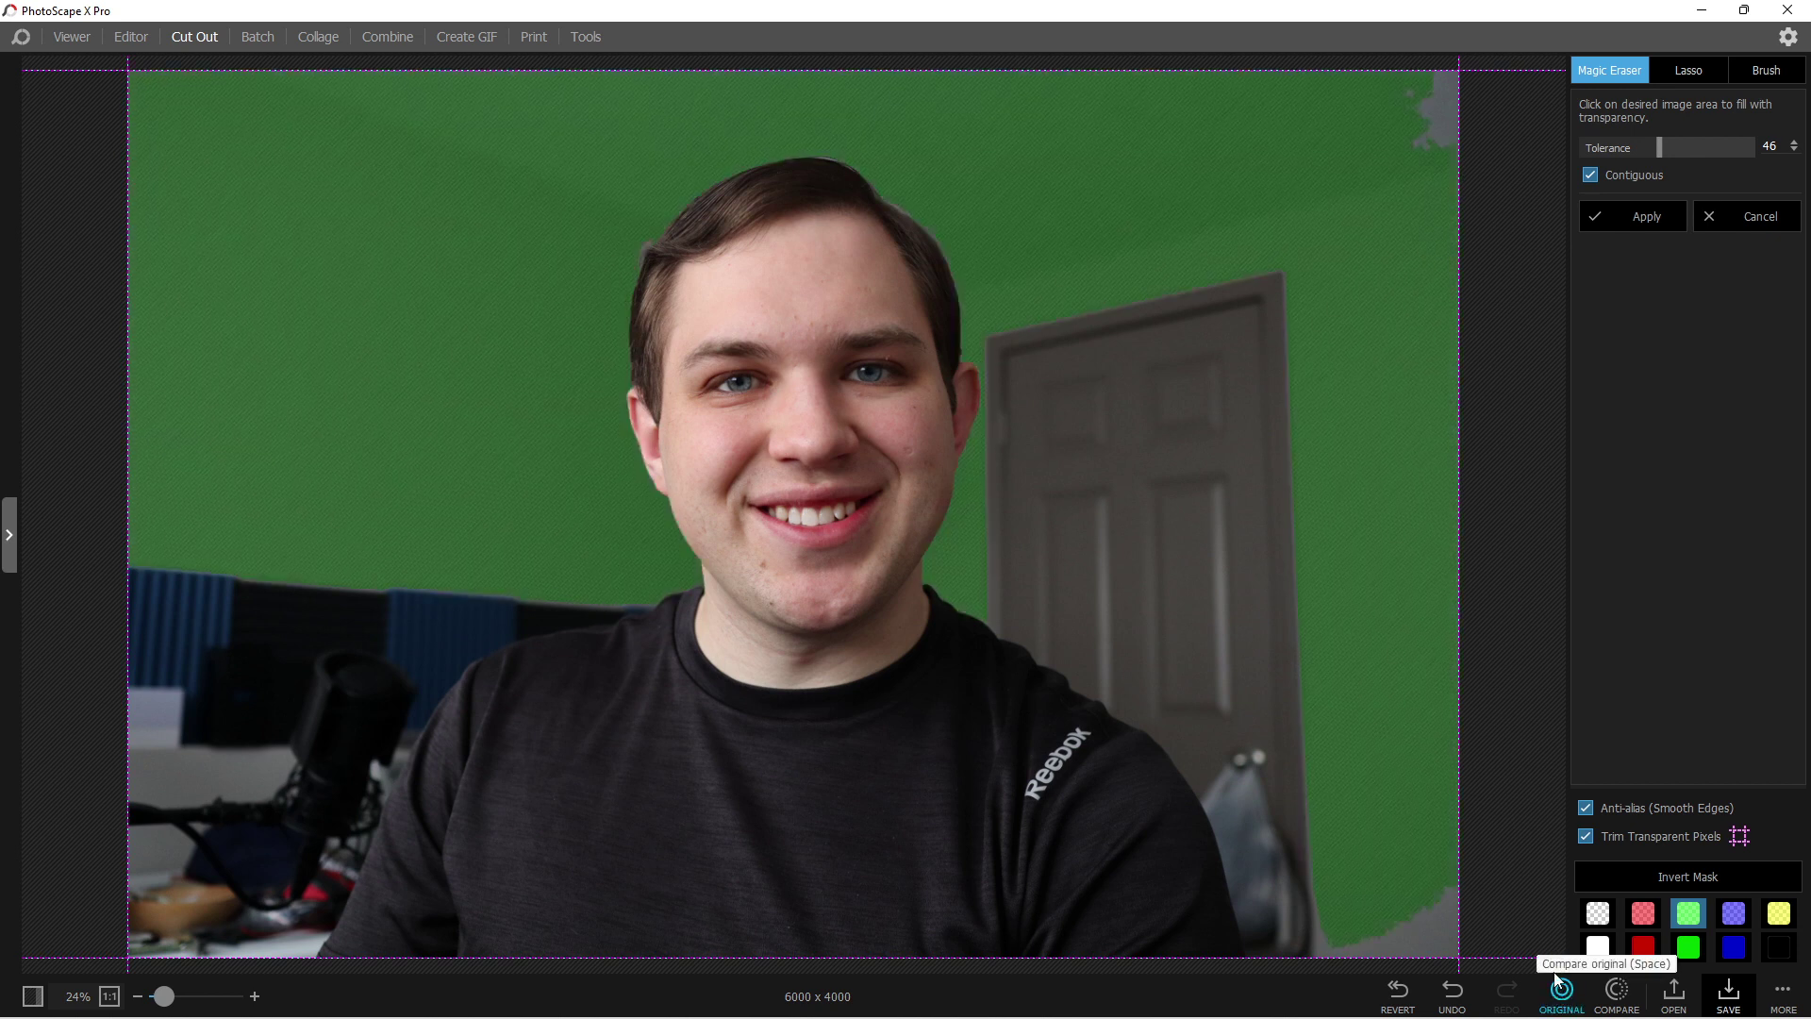
{"action": "left_click", "coordinate": [1130, 470]}
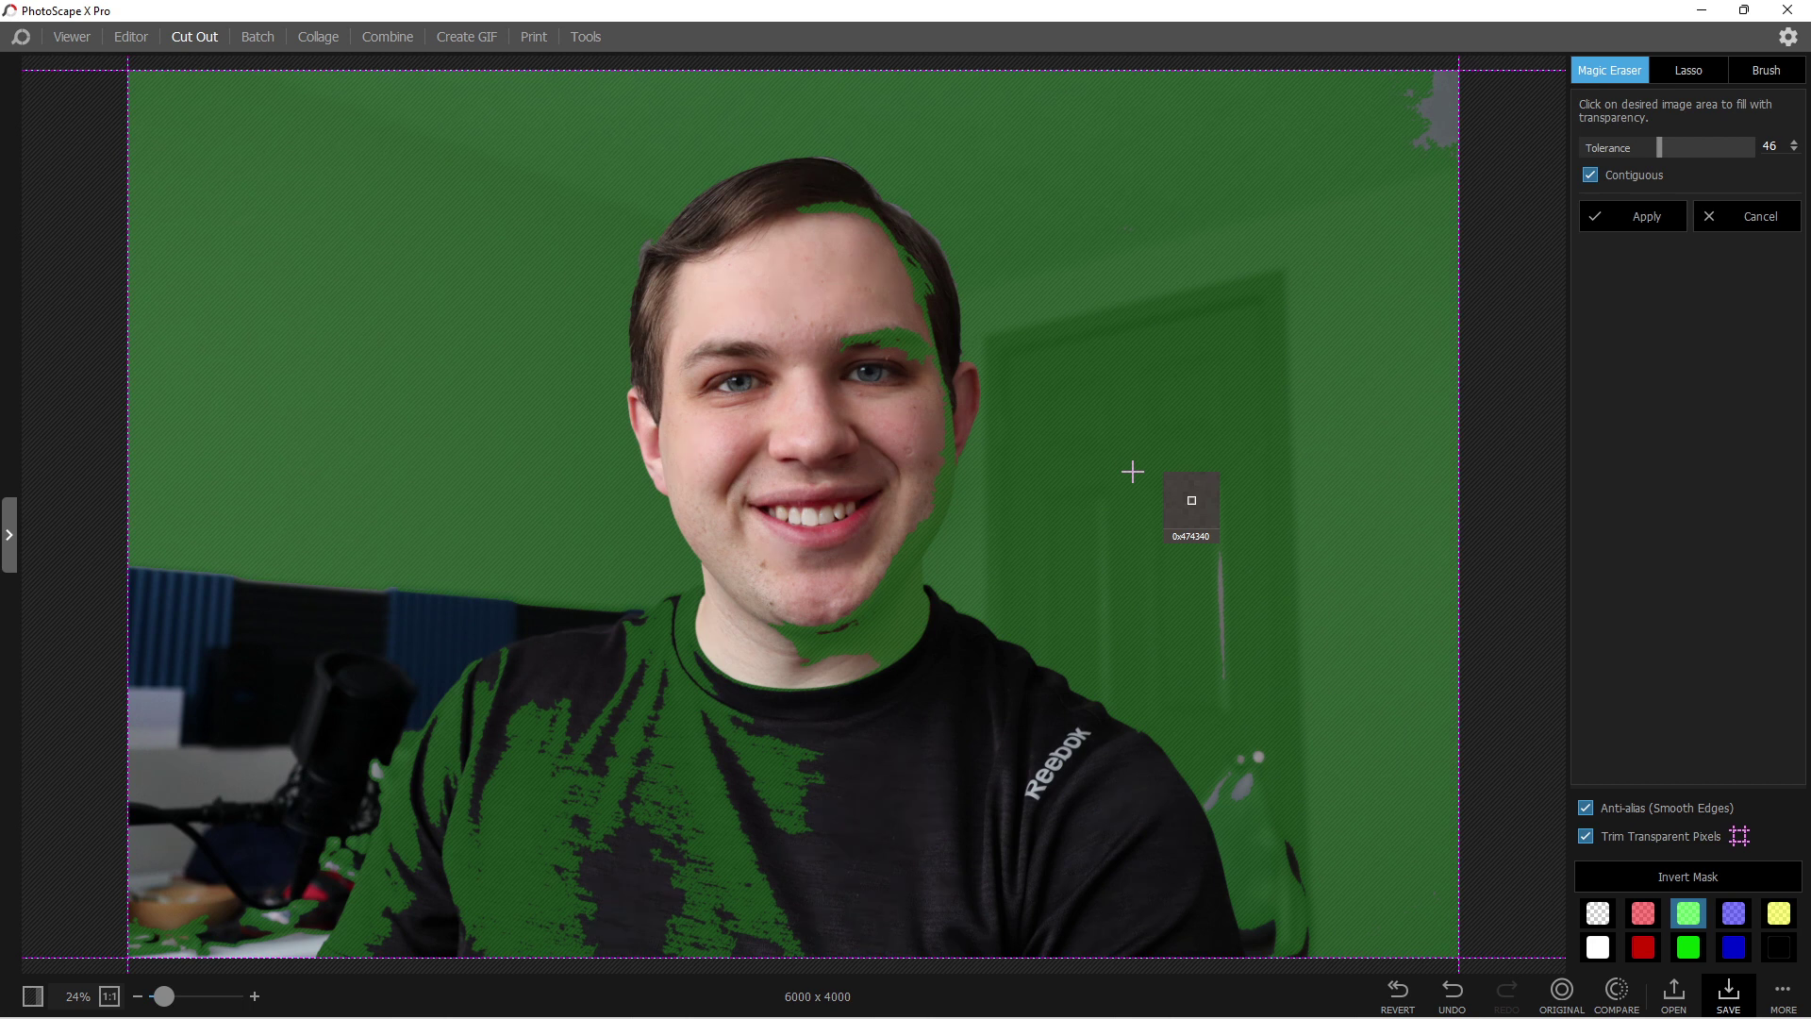
{"action": "left_click_drag", "start_coordinate": [1659, 148], "coordinate": [1641, 158]}
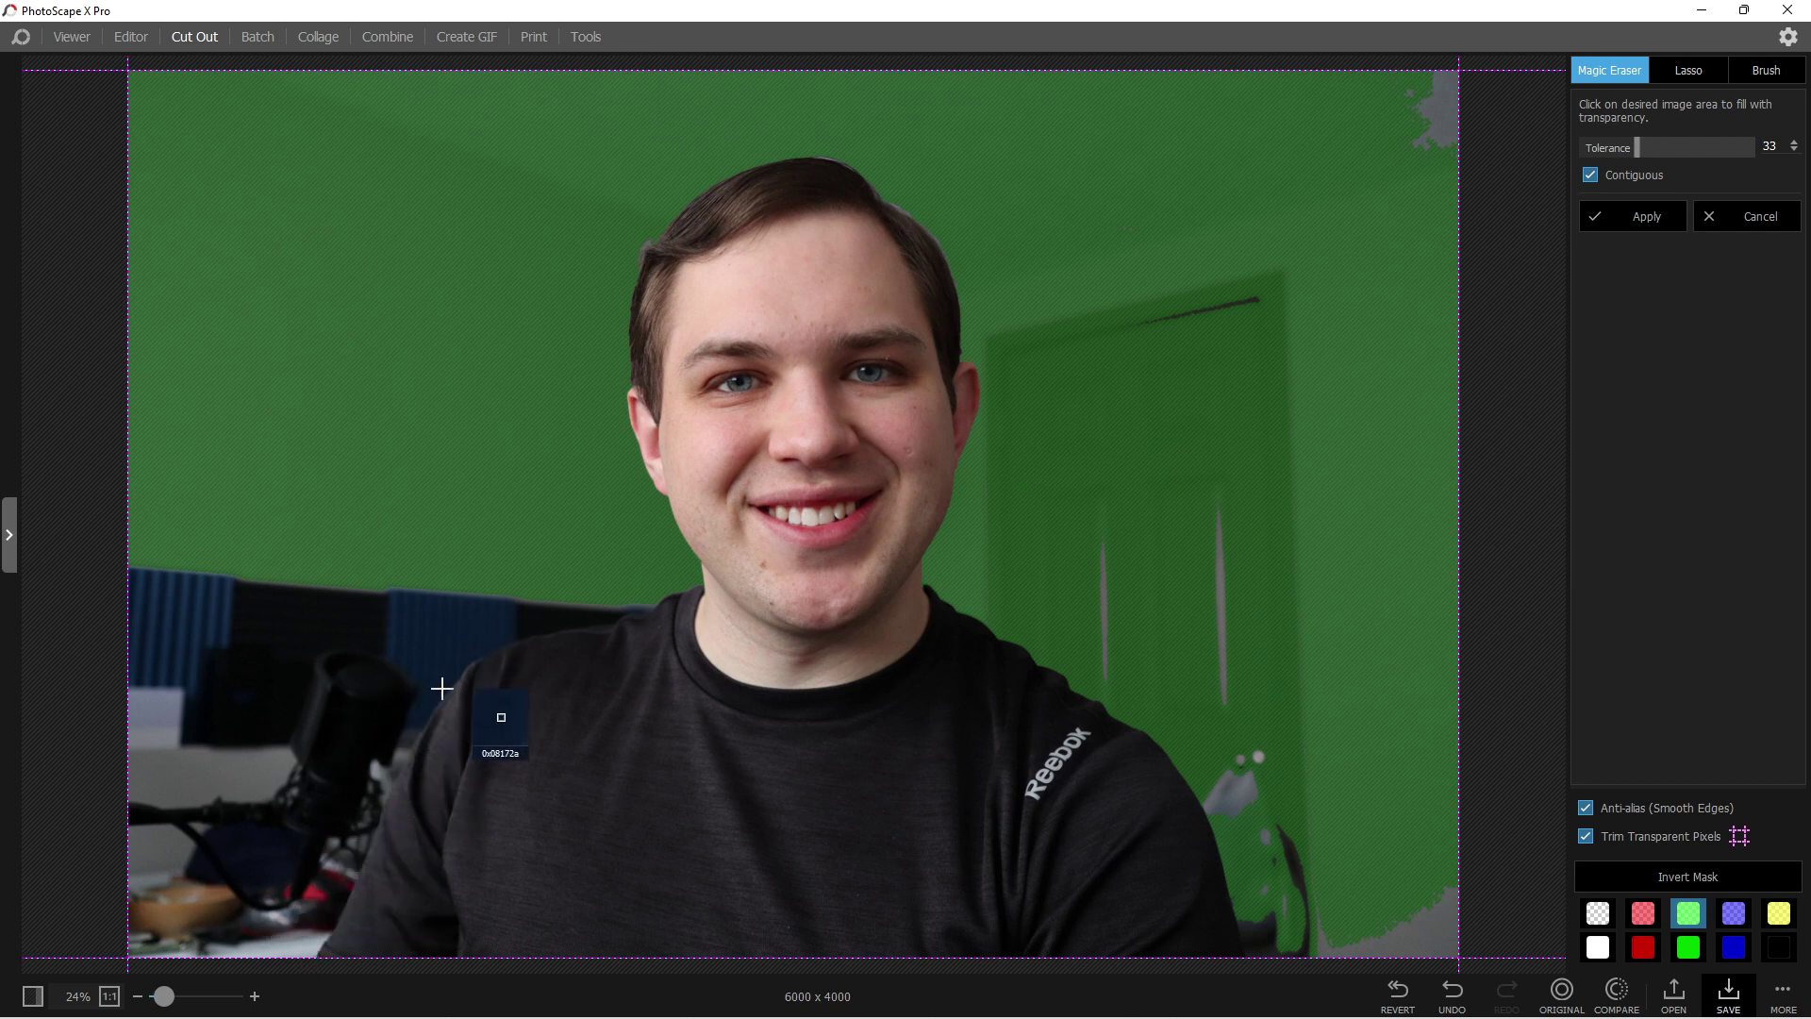
- Mark the blue acoustic panels and lower-left desk at tolerance 12, then apply the selection
{"action": "left_click", "coordinate": [467, 644]}
{"action": "left_click", "coordinate": [533, 614]}
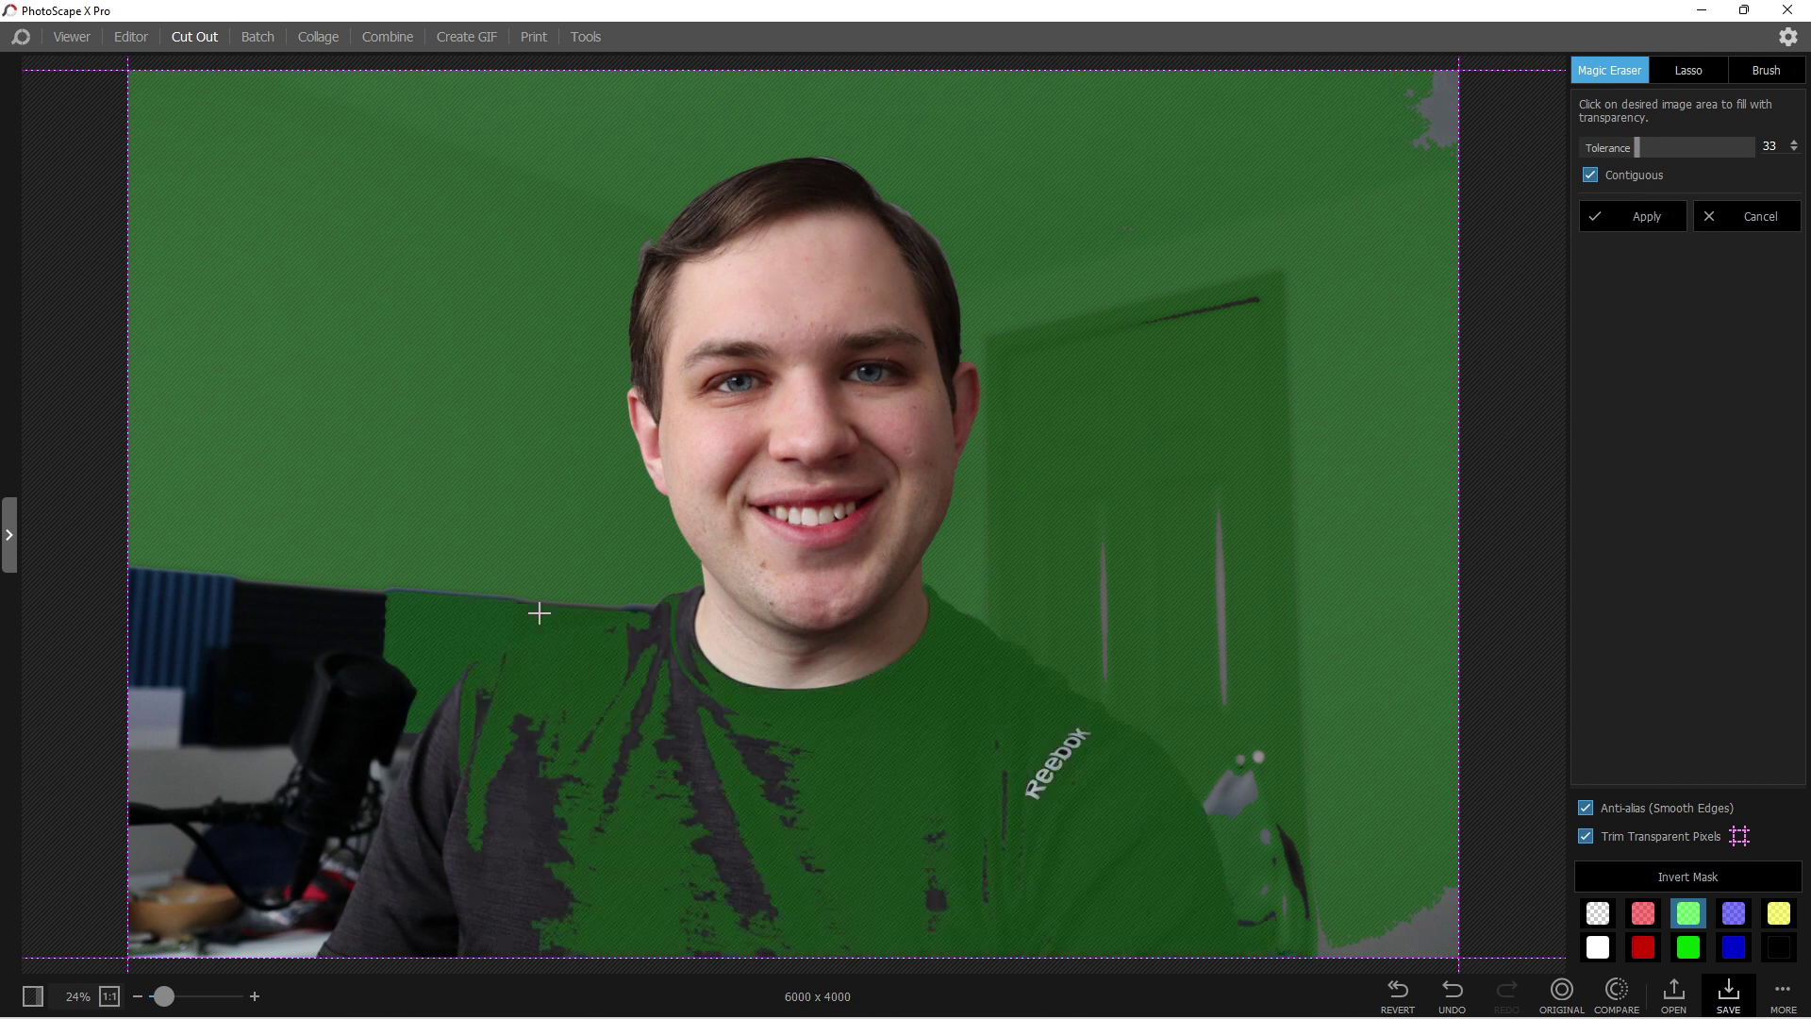
{"action": "left_click_drag", "start_coordinate": [1638, 146], "coordinate": [1603, 145]}
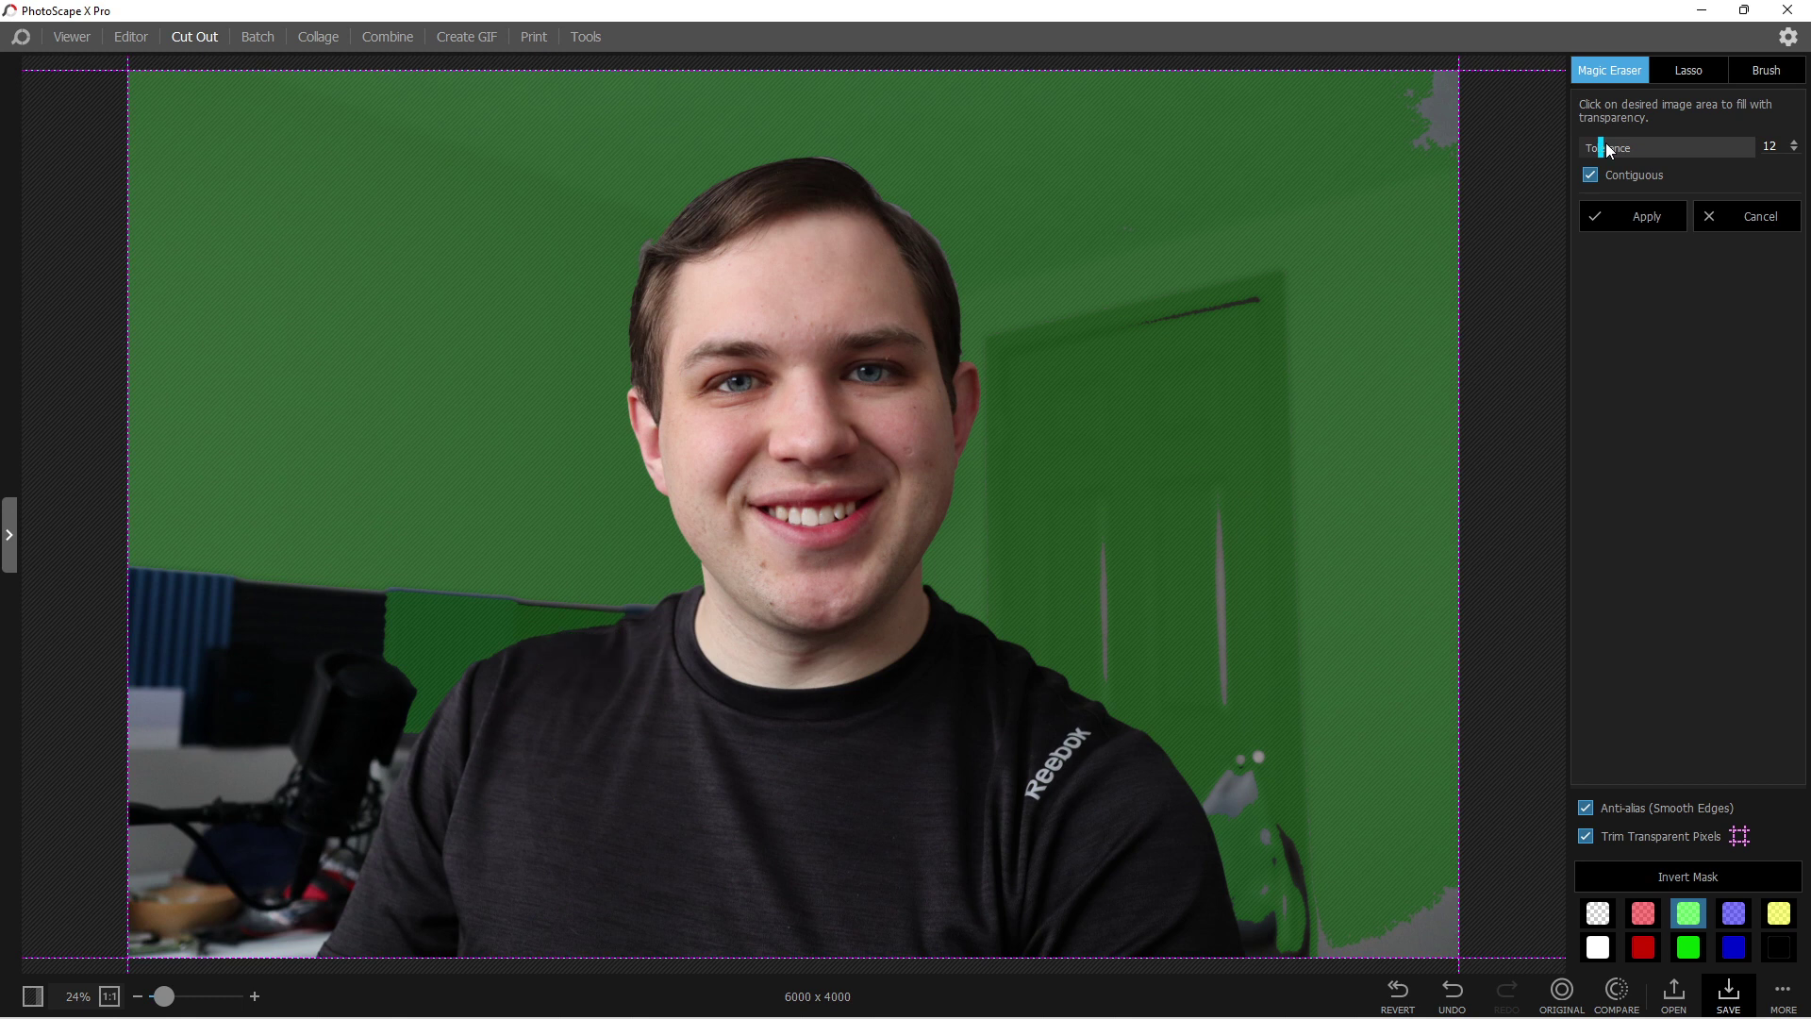
{"action": "left_click", "coordinate": [348, 796]}
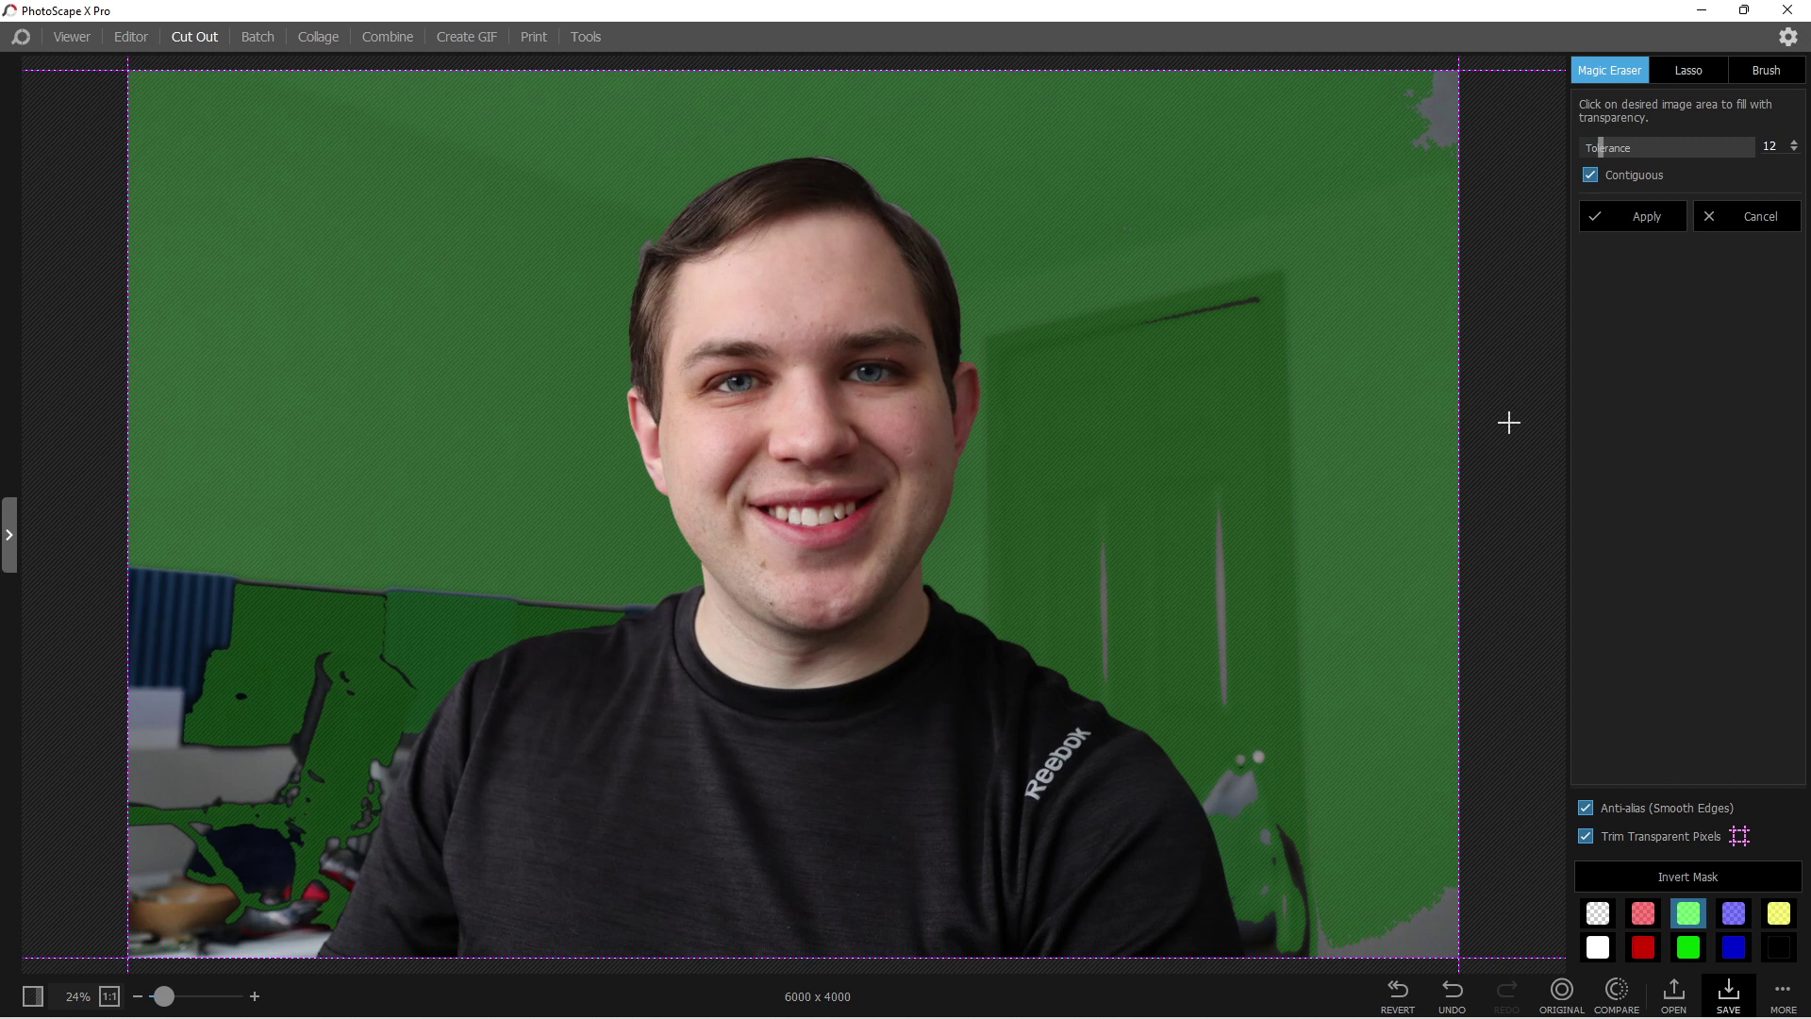
{"action": "left_click", "coordinate": [1656, 223]}
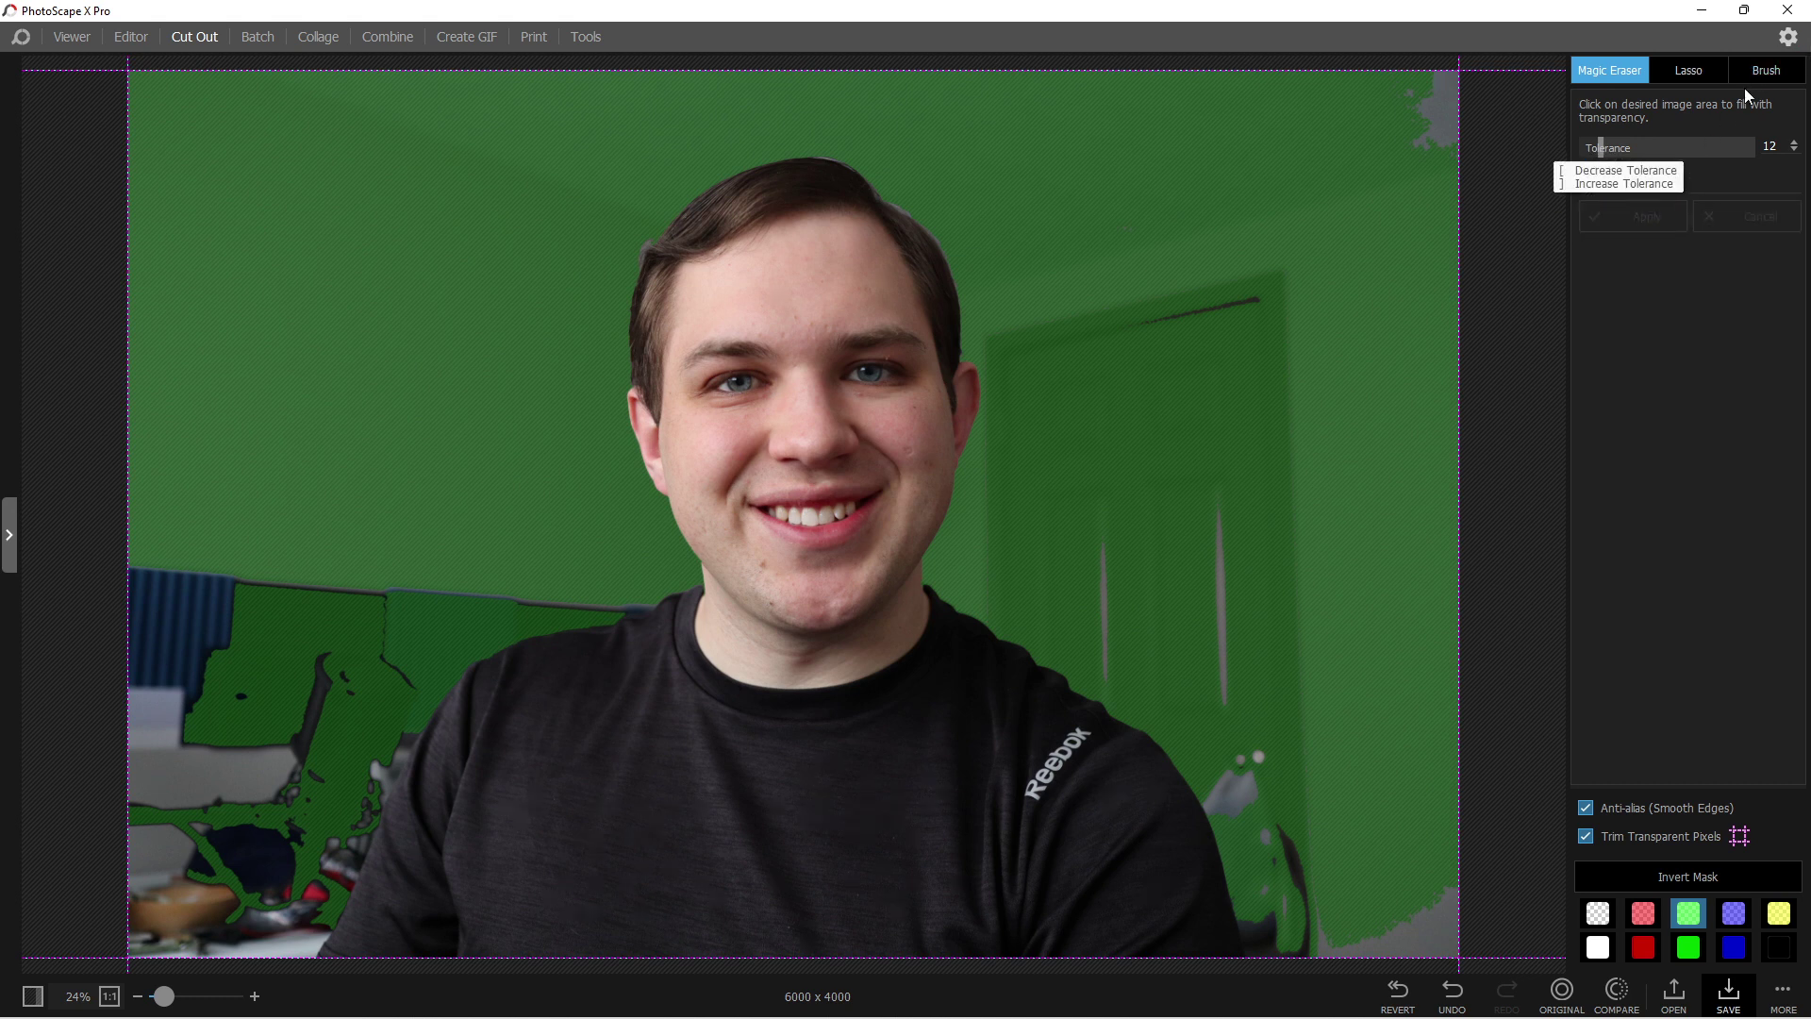
- Set up the Brush with the round brush shape for hand-painting the mask
{"action": "left_click", "coordinate": [1766, 71]}
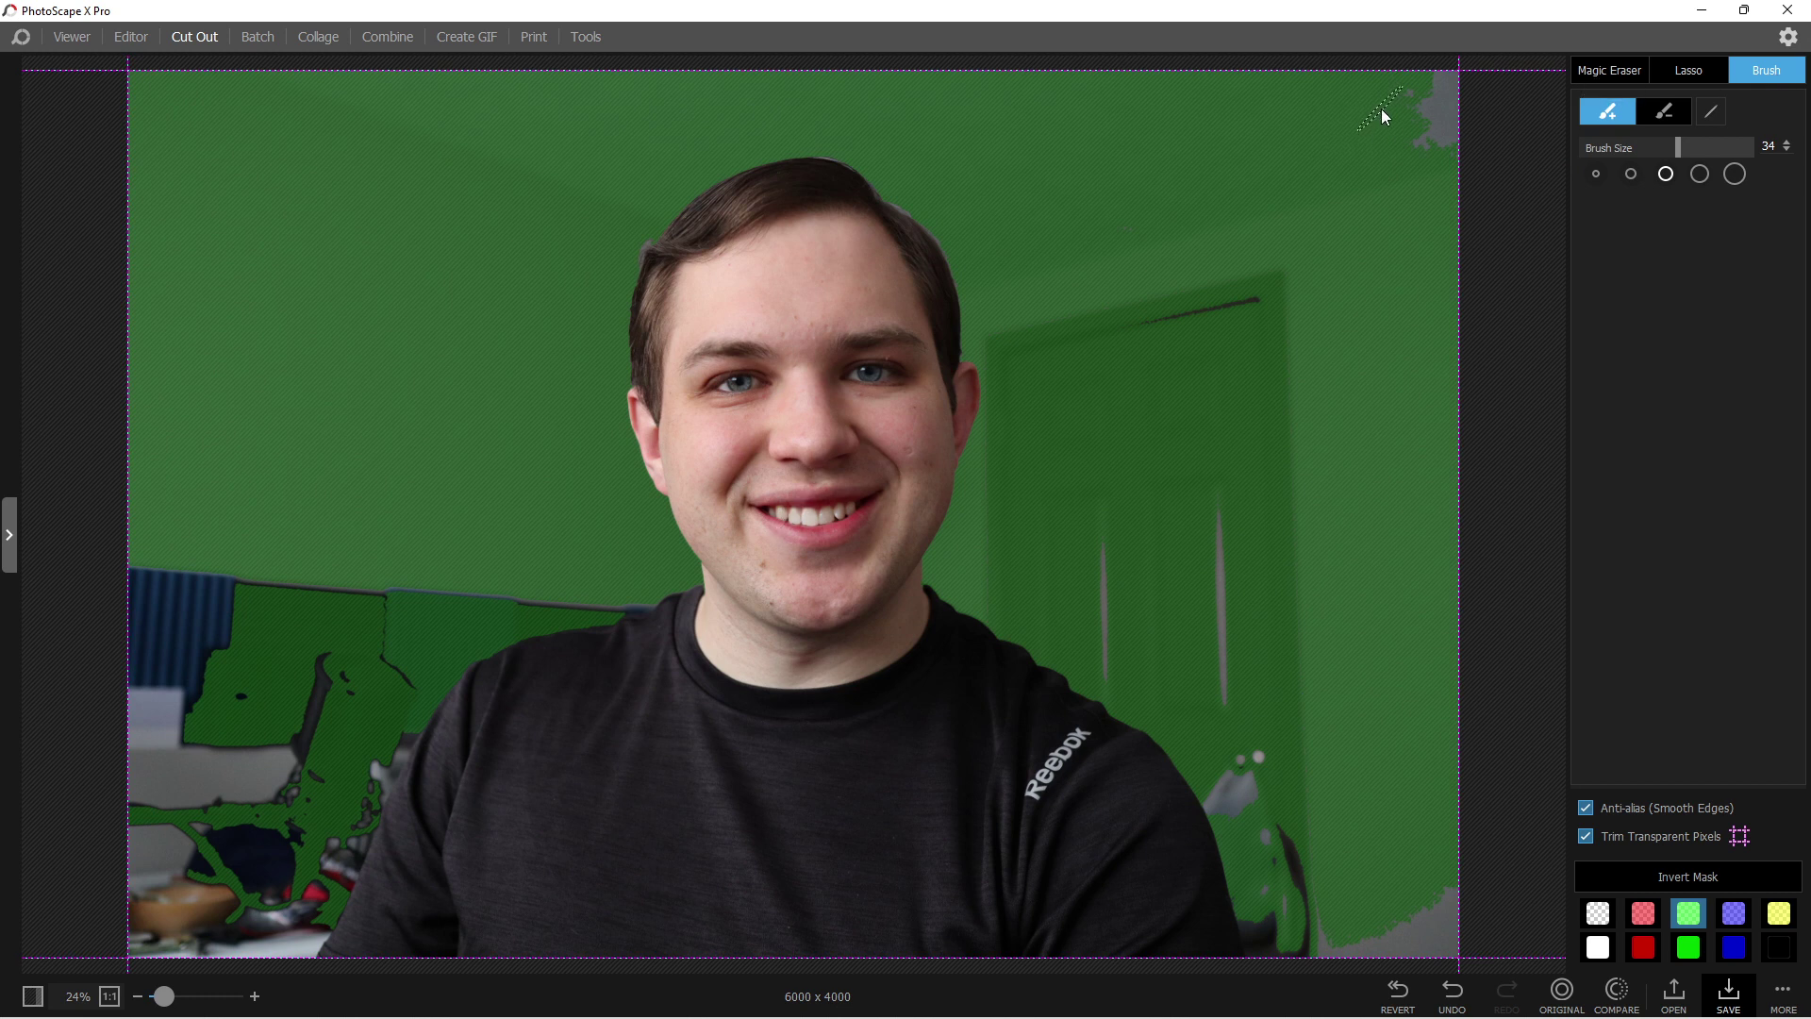
{"action": "left_click", "coordinate": [1711, 114]}
{"action": "left_click", "coordinate": [1619, 172]}
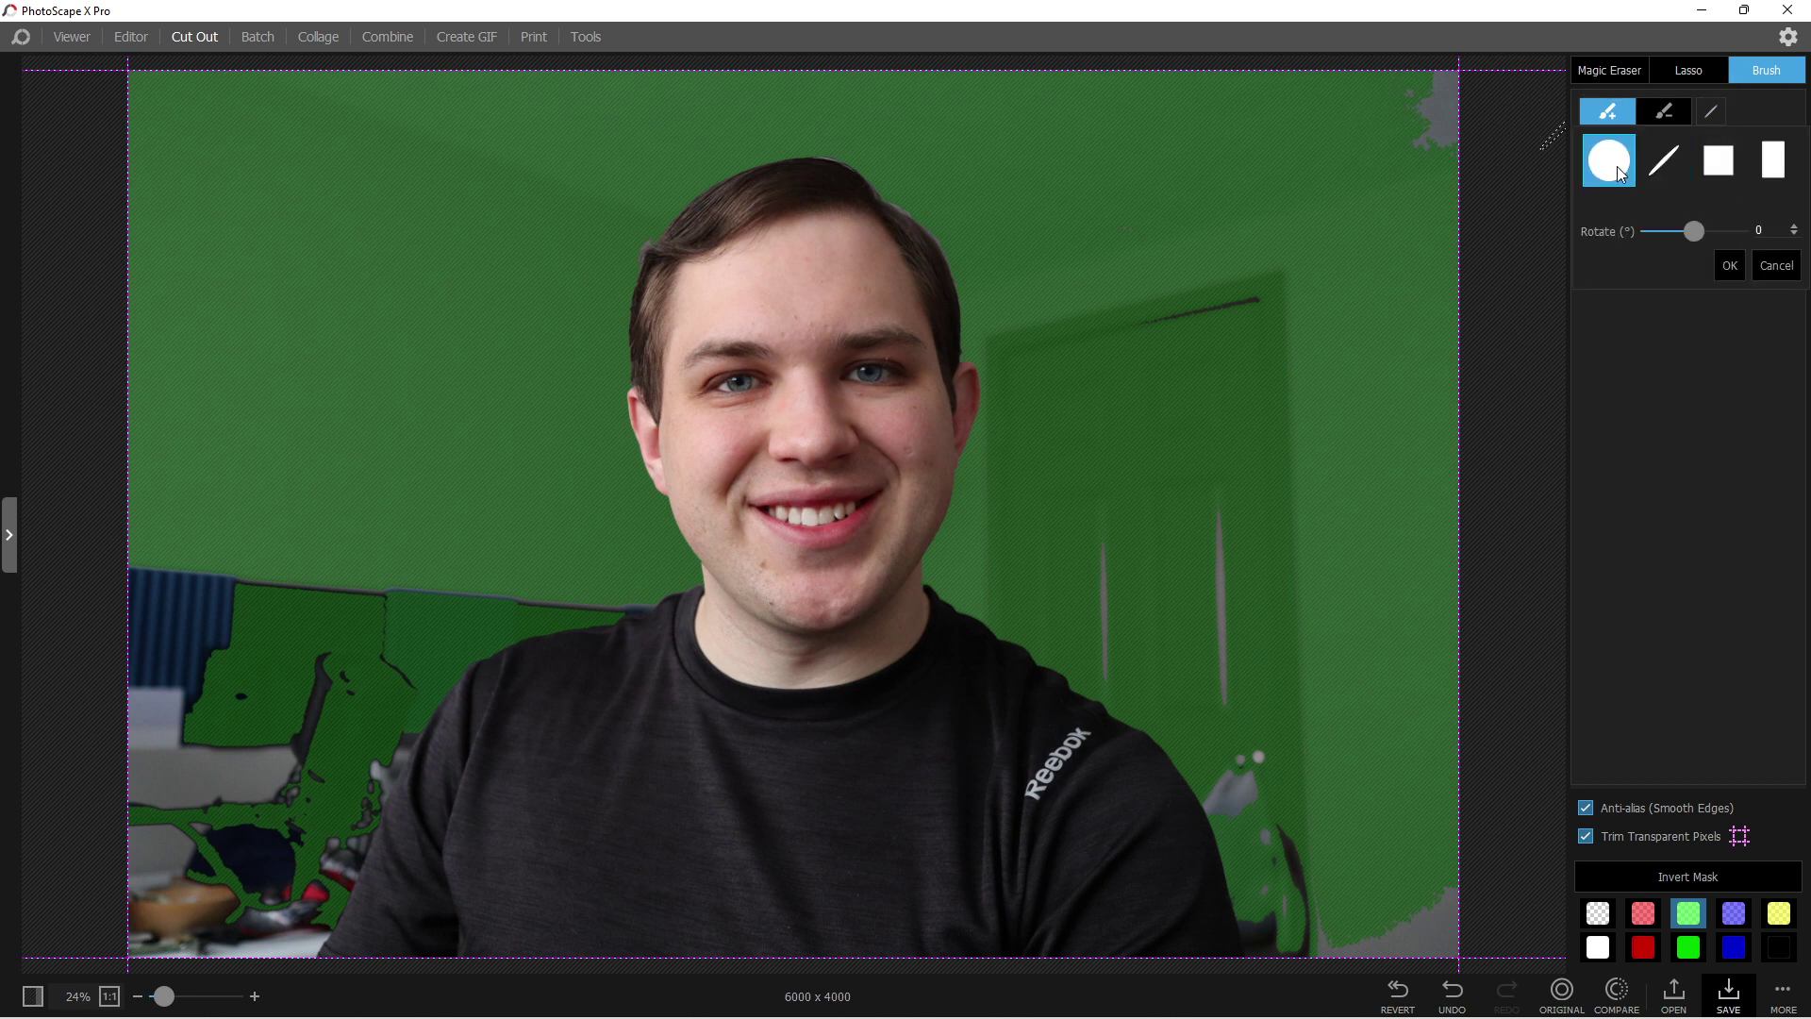
{"action": "left_click", "coordinate": [1729, 265]}
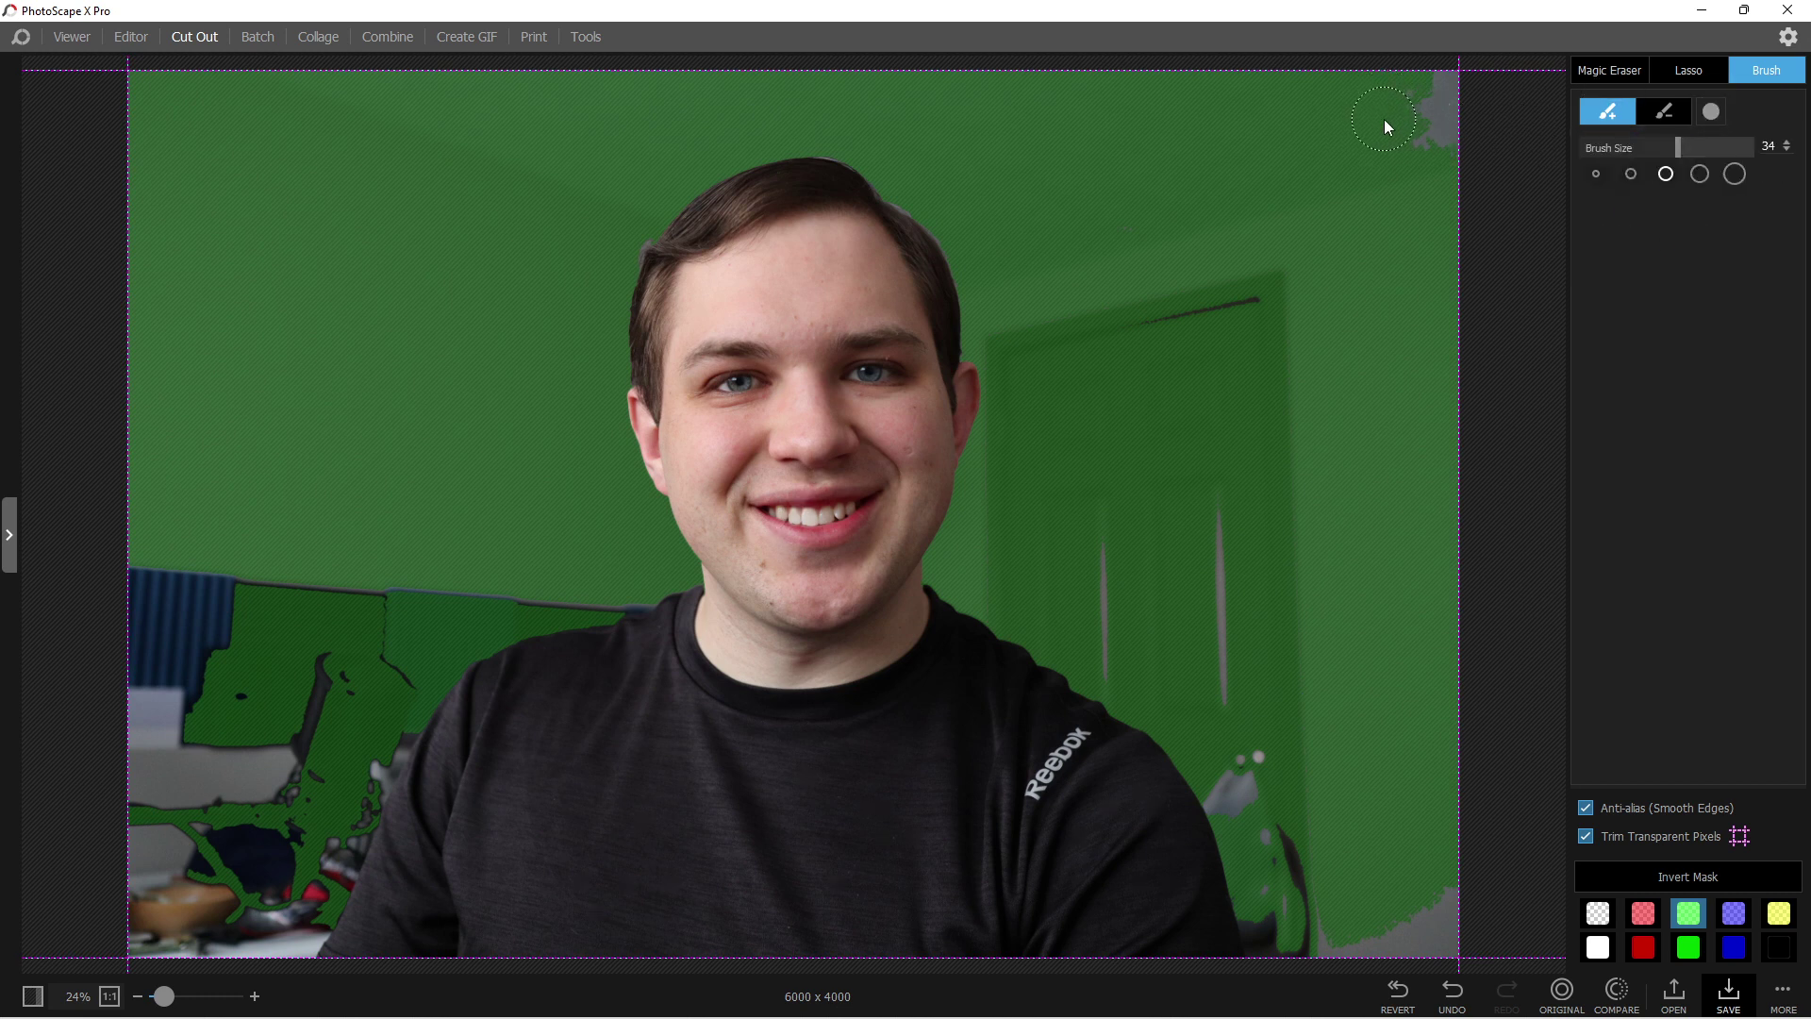
- Paint the leftover grey patches at top right, lower left, cable end and lower right into the mask
{"action": "left_click_drag", "start_coordinate": [1386, 133], "coordinate": [1478, 94]}
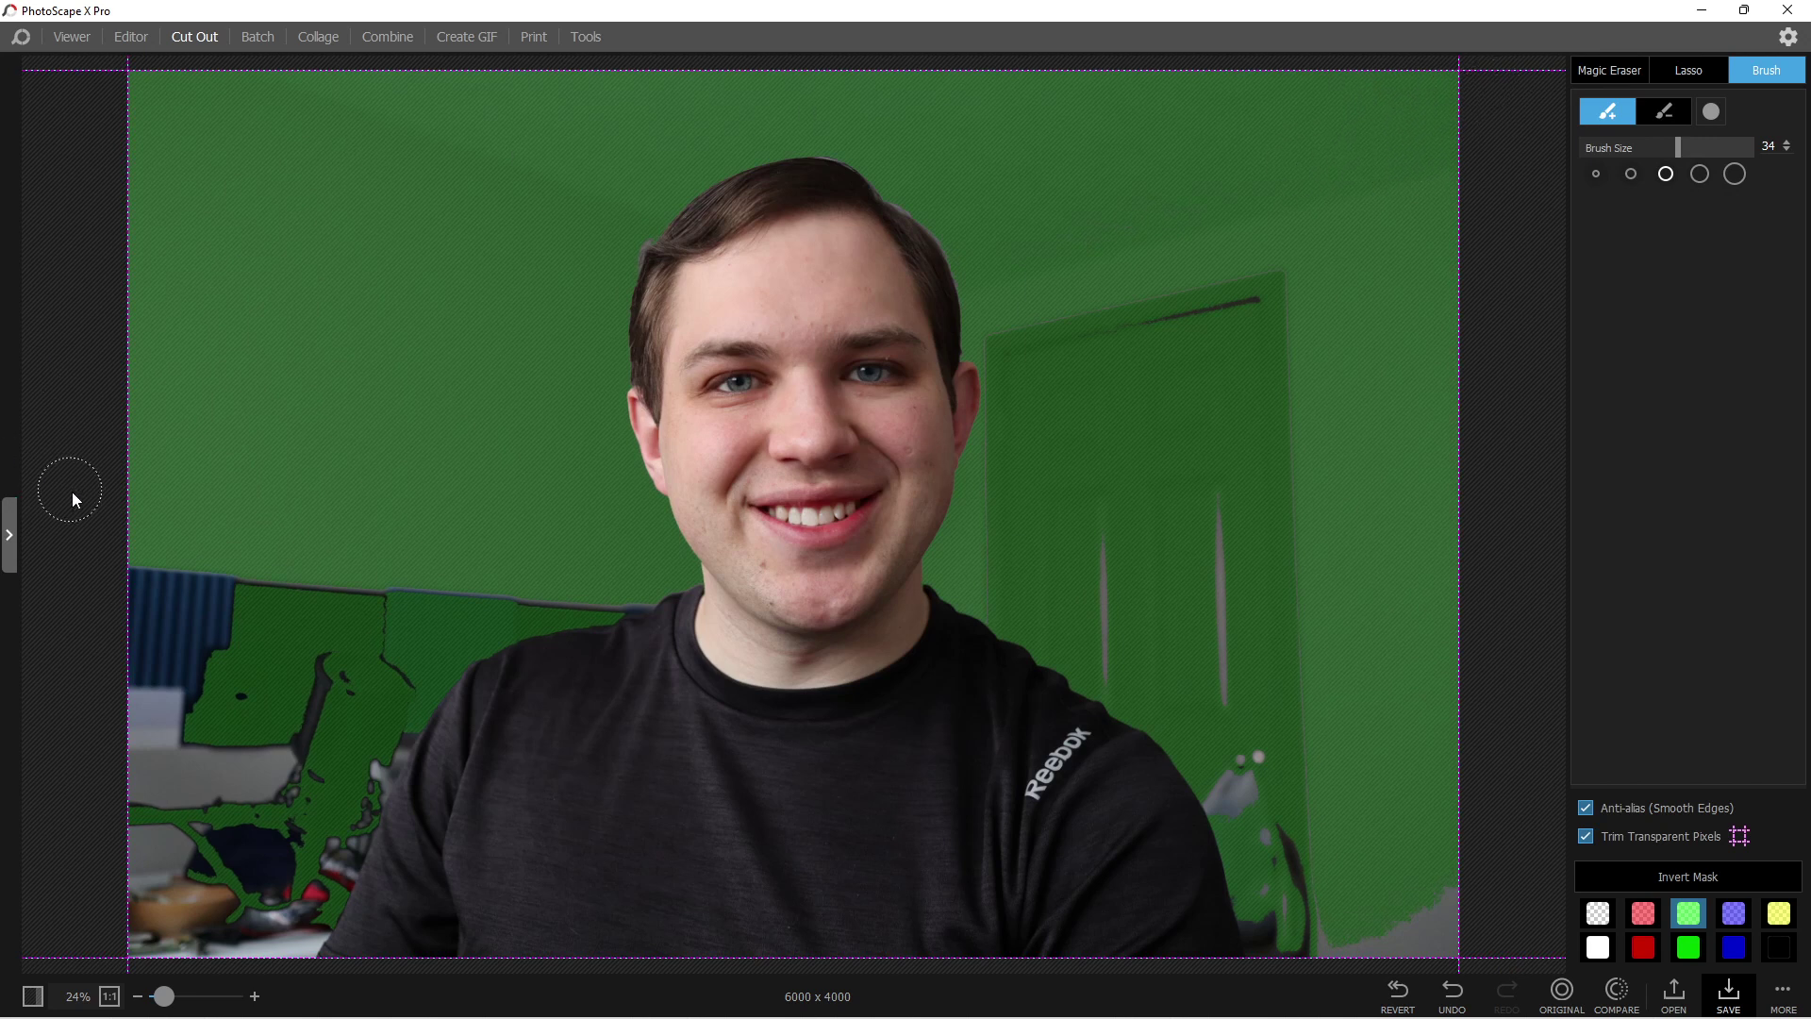
{"action": "left_click", "coordinate": [9, 534]}
{"action": "left_click_drag", "start_coordinate": [182, 561], "coordinate": [9, 533]}
{"action": "left_click", "coordinate": [8, 534]}
{"action": "mouse_move", "coordinate": [149, 623]}
{"action": "left_mouse_down"}
{"action": "mouse_move", "coordinate": [155, 576]}
{"action": "mouse_move", "coordinate": [176, 571]}
{"action": "mouse_move", "coordinate": [217, 823]}
{"action": "mouse_move", "coordinate": [147, 868]}
{"action": "mouse_move", "coordinate": [131, 924]}
{"action": "mouse_move", "coordinate": [175, 861]}
{"action": "mouse_move", "coordinate": [182, 941]}
{"action": "mouse_move", "coordinate": [235, 908]}
{"action": "mouse_move", "coordinate": [280, 663]}
{"action": "mouse_move", "coordinate": [275, 689]}
{"action": "mouse_move", "coordinate": [234, 600]}
{"action": "mouse_move", "coordinate": [373, 562]}
{"action": "mouse_move", "coordinate": [357, 602]}
{"action": "mouse_move", "coordinate": [313, 571]}
{"action": "mouse_move", "coordinate": [324, 667]}
{"action": "mouse_move", "coordinate": [340, 663]}
{"action": "mouse_move", "coordinate": [274, 889]}
{"action": "mouse_move", "coordinate": [332, 744]}
{"action": "left_mouse_up"}
{"action": "mouse_move", "coordinate": [449, 577]}
{"action": "left_mouse_down"}
{"action": "mouse_move", "coordinate": [509, 578]}
{"action": "mouse_move", "coordinate": [358, 579]}
{"action": "left_mouse_up"}
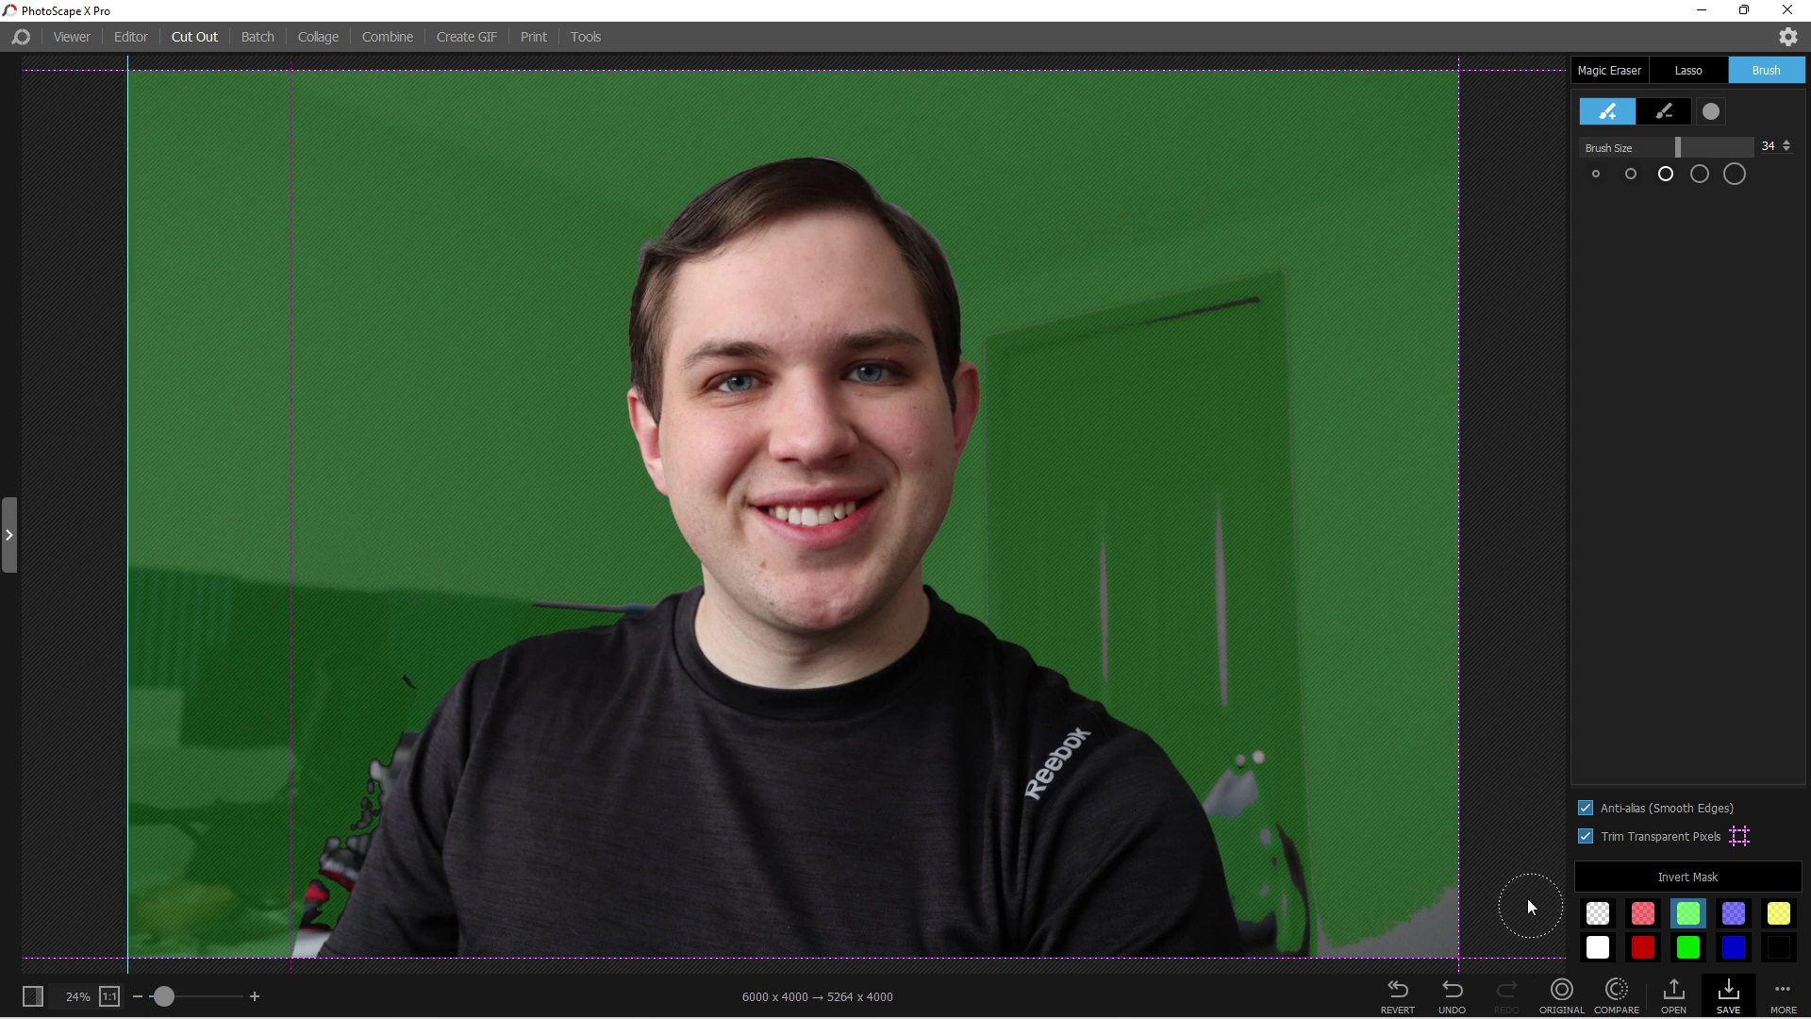
{"action": "left_click_drag", "start_coordinate": [1455, 972], "coordinate": [1400, 918]}
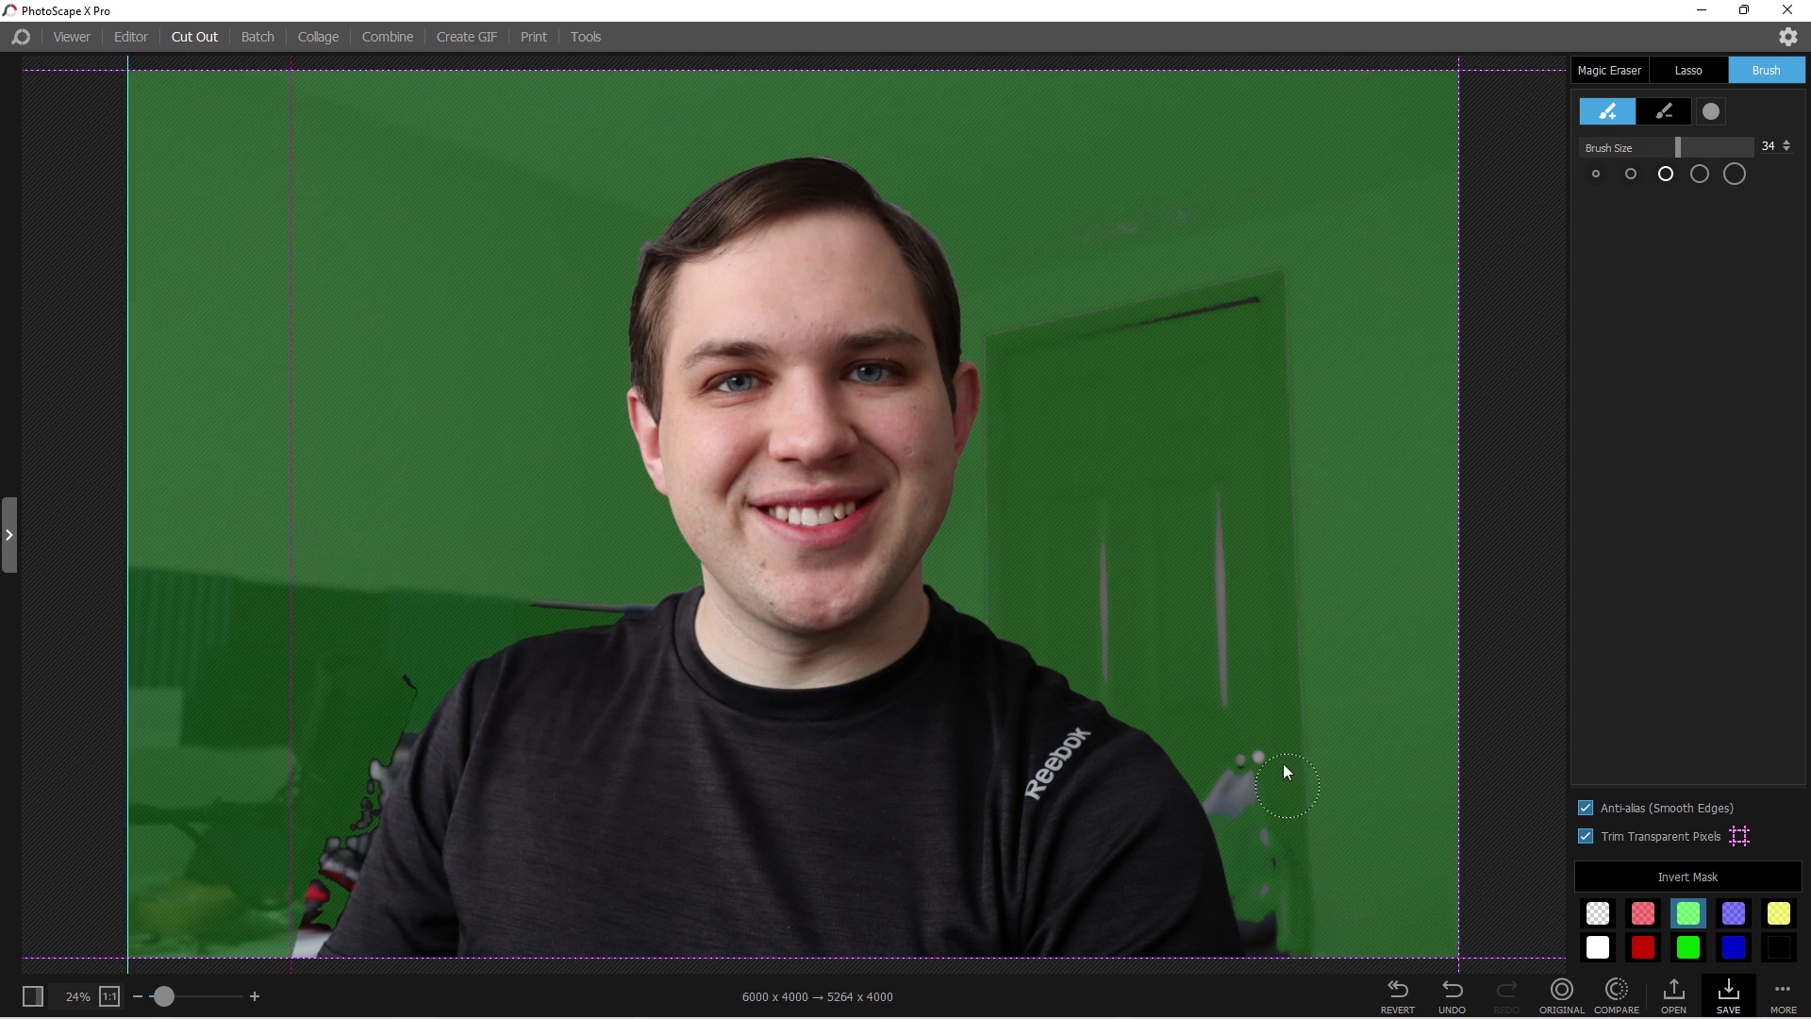
{"action": "left_click_drag", "start_coordinate": [1284, 766], "coordinate": [1310, 917]}
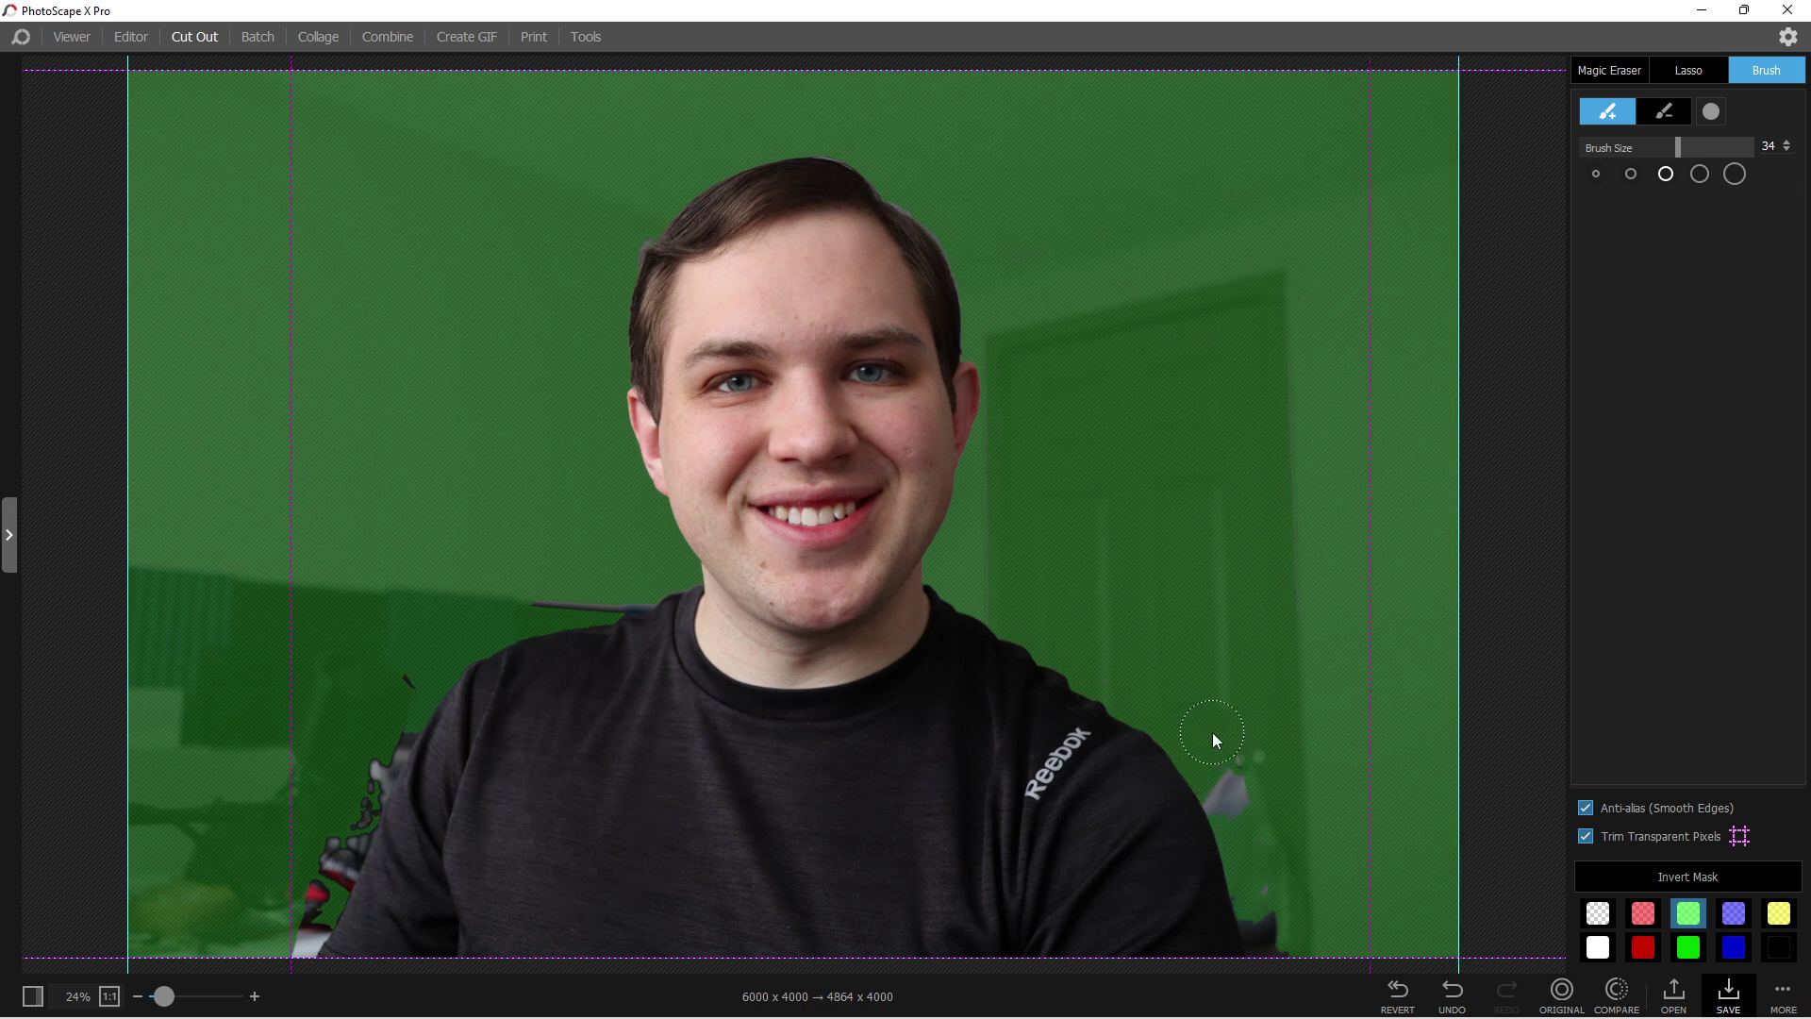
{"action": "mouse_move", "coordinate": [1213, 740]}
{"action": "left_mouse_down"}
{"action": "mouse_move", "coordinate": [1277, 858]}
{"action": "mouse_move", "coordinate": [1296, 957]}
{"action": "left_mouse_up"}
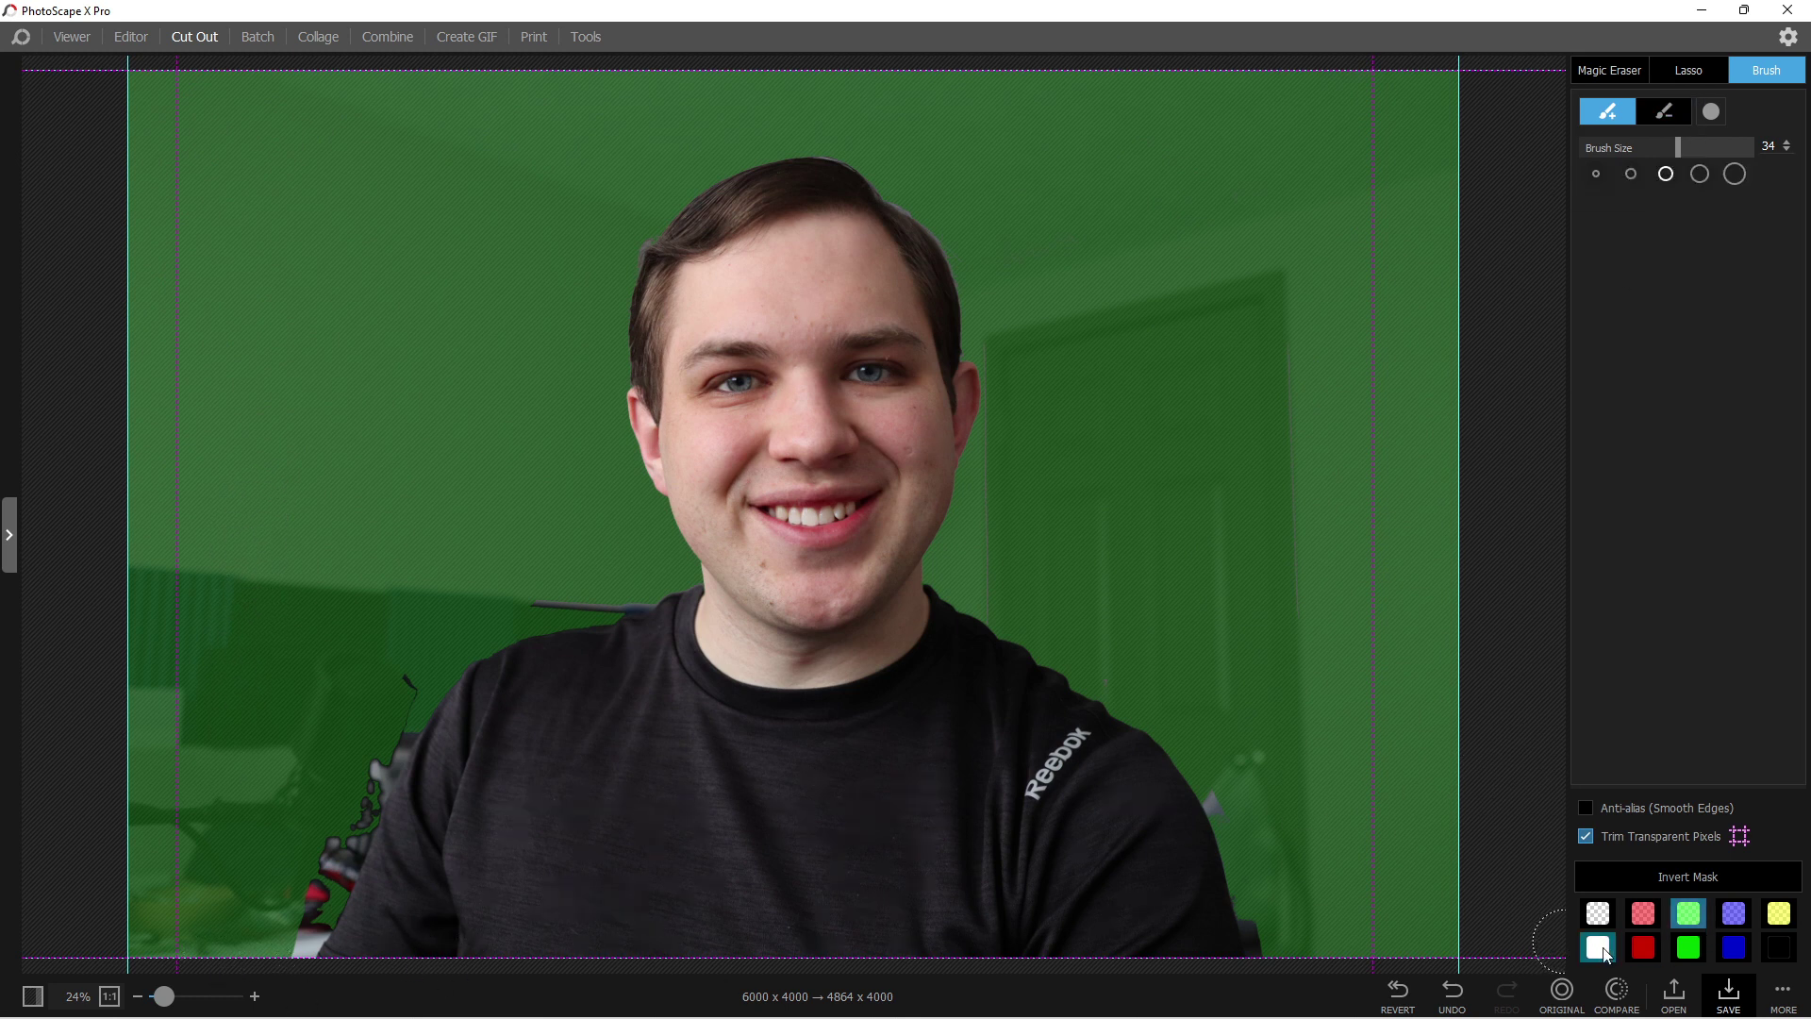
- Preview the cut-out against solid bright green and zoom in on the top of the head
{"action": "left_click", "coordinate": [1733, 948]}
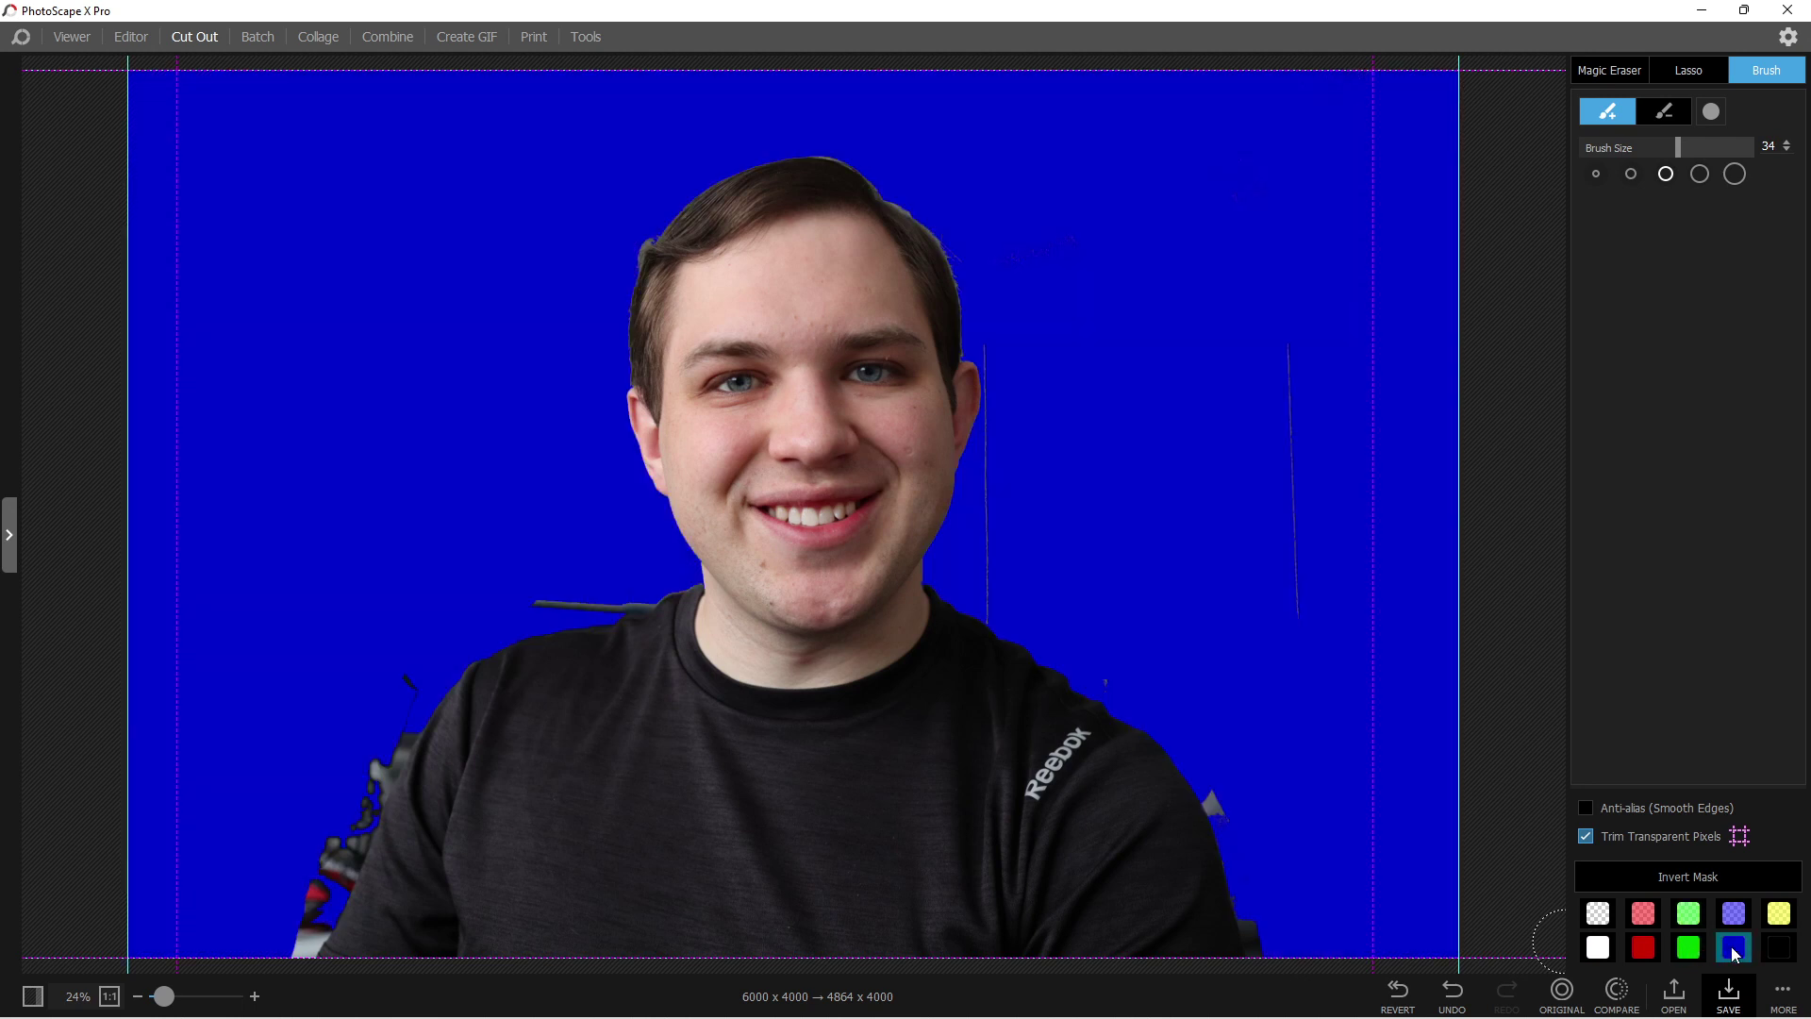
{"action": "left_click", "coordinate": [1680, 947]}
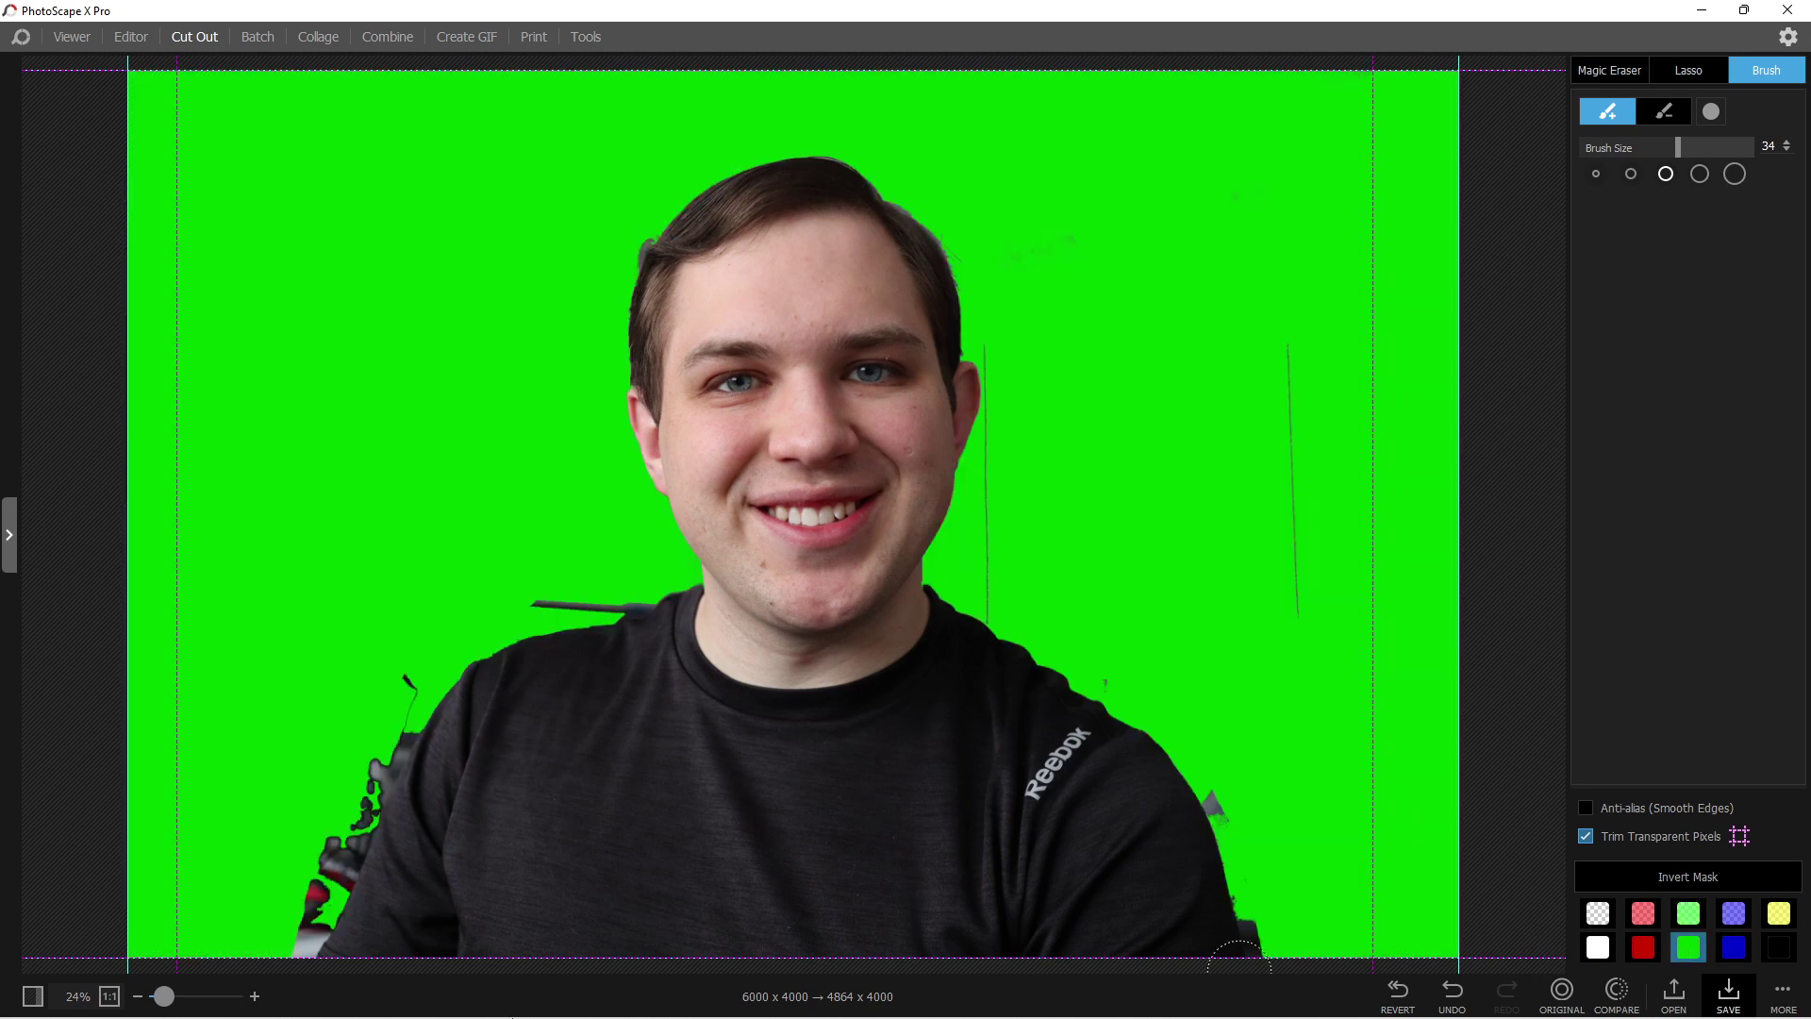
{"action": "scroll", "coordinate": [274, 924], "scroll_direction": "up", "scroll_amount": 5}
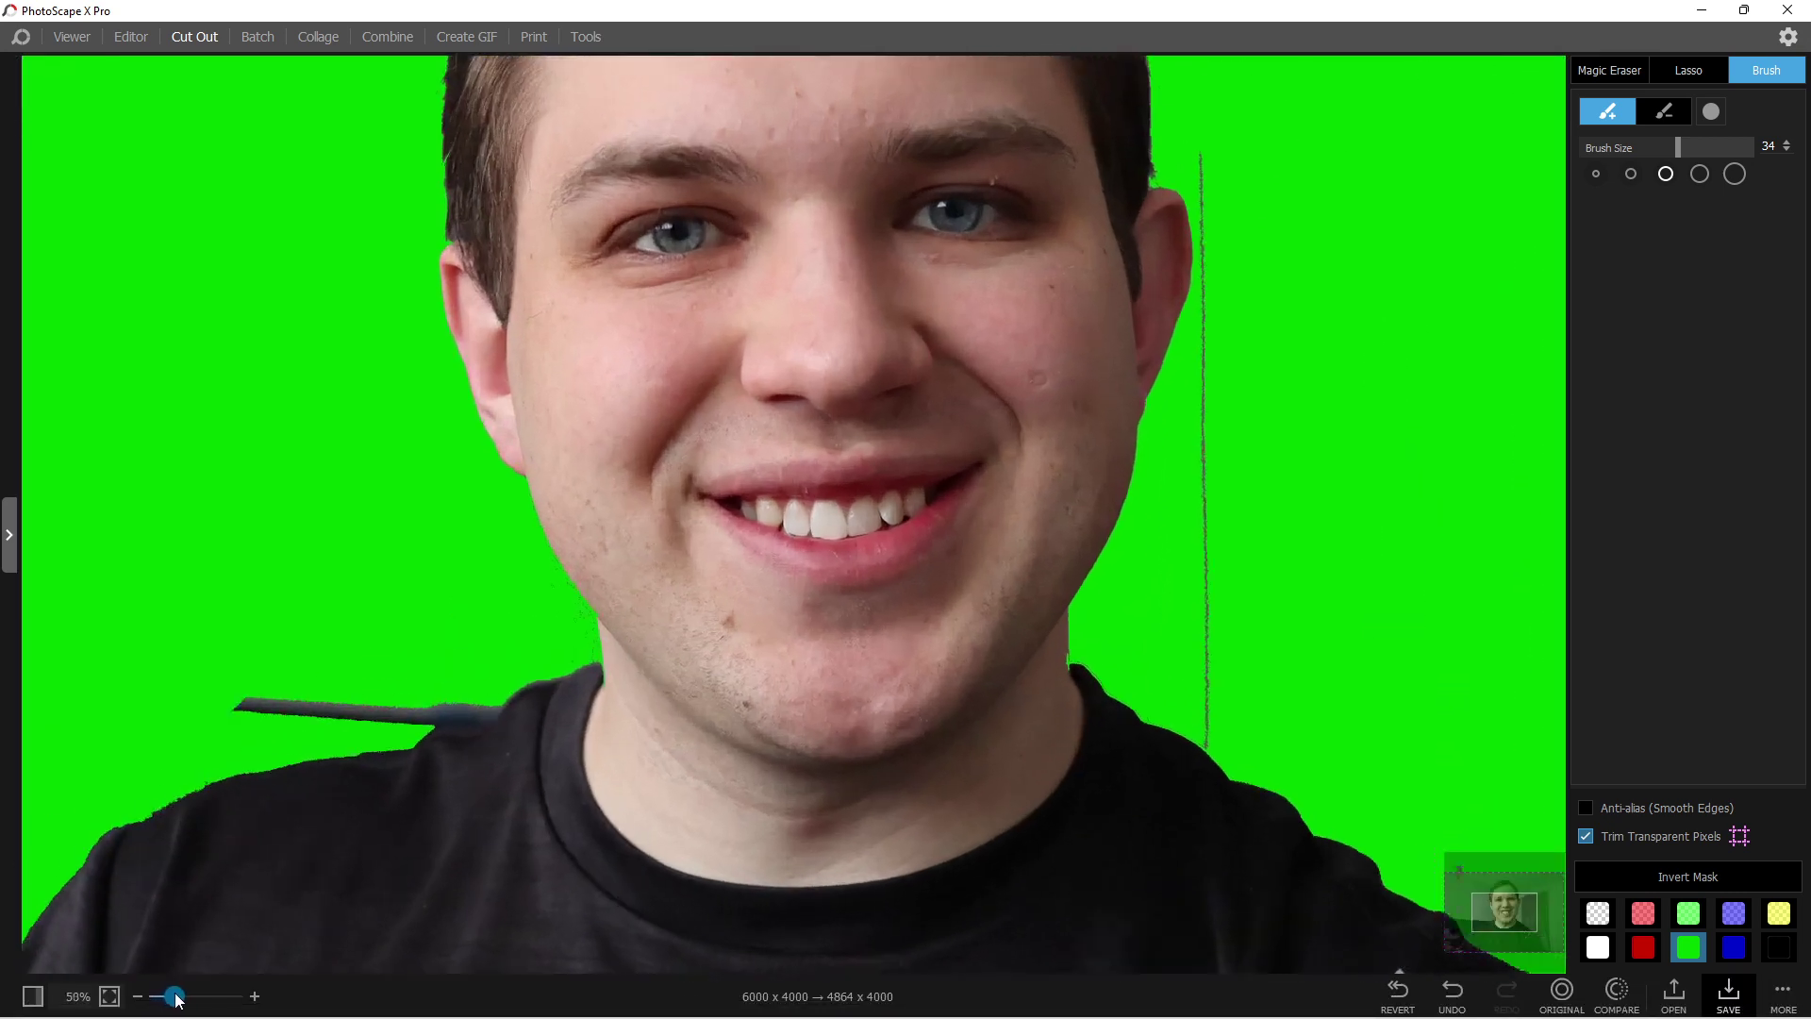
{"action": "left_click_drag", "start_coordinate": [1503, 913], "coordinate": [1519, 909]}
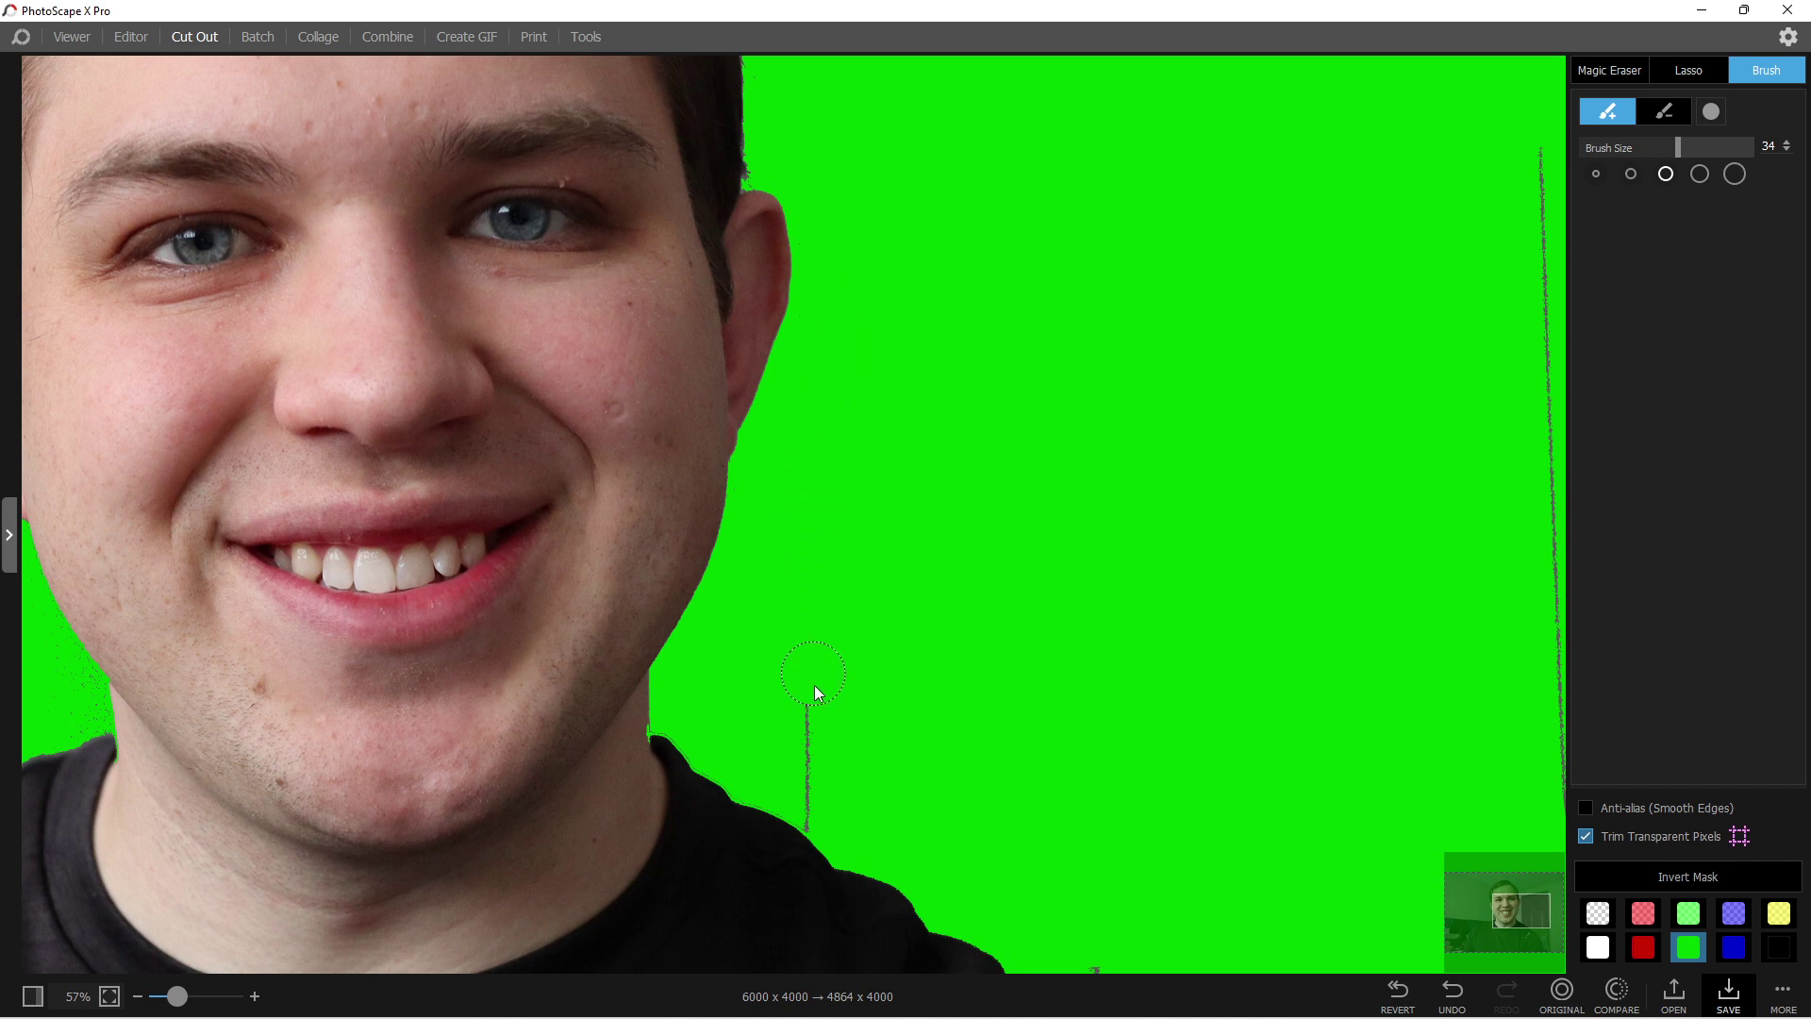
{"action": "scroll", "coordinate": [1037, 744], "scroll_direction": "up", "scroll_amount": 6}
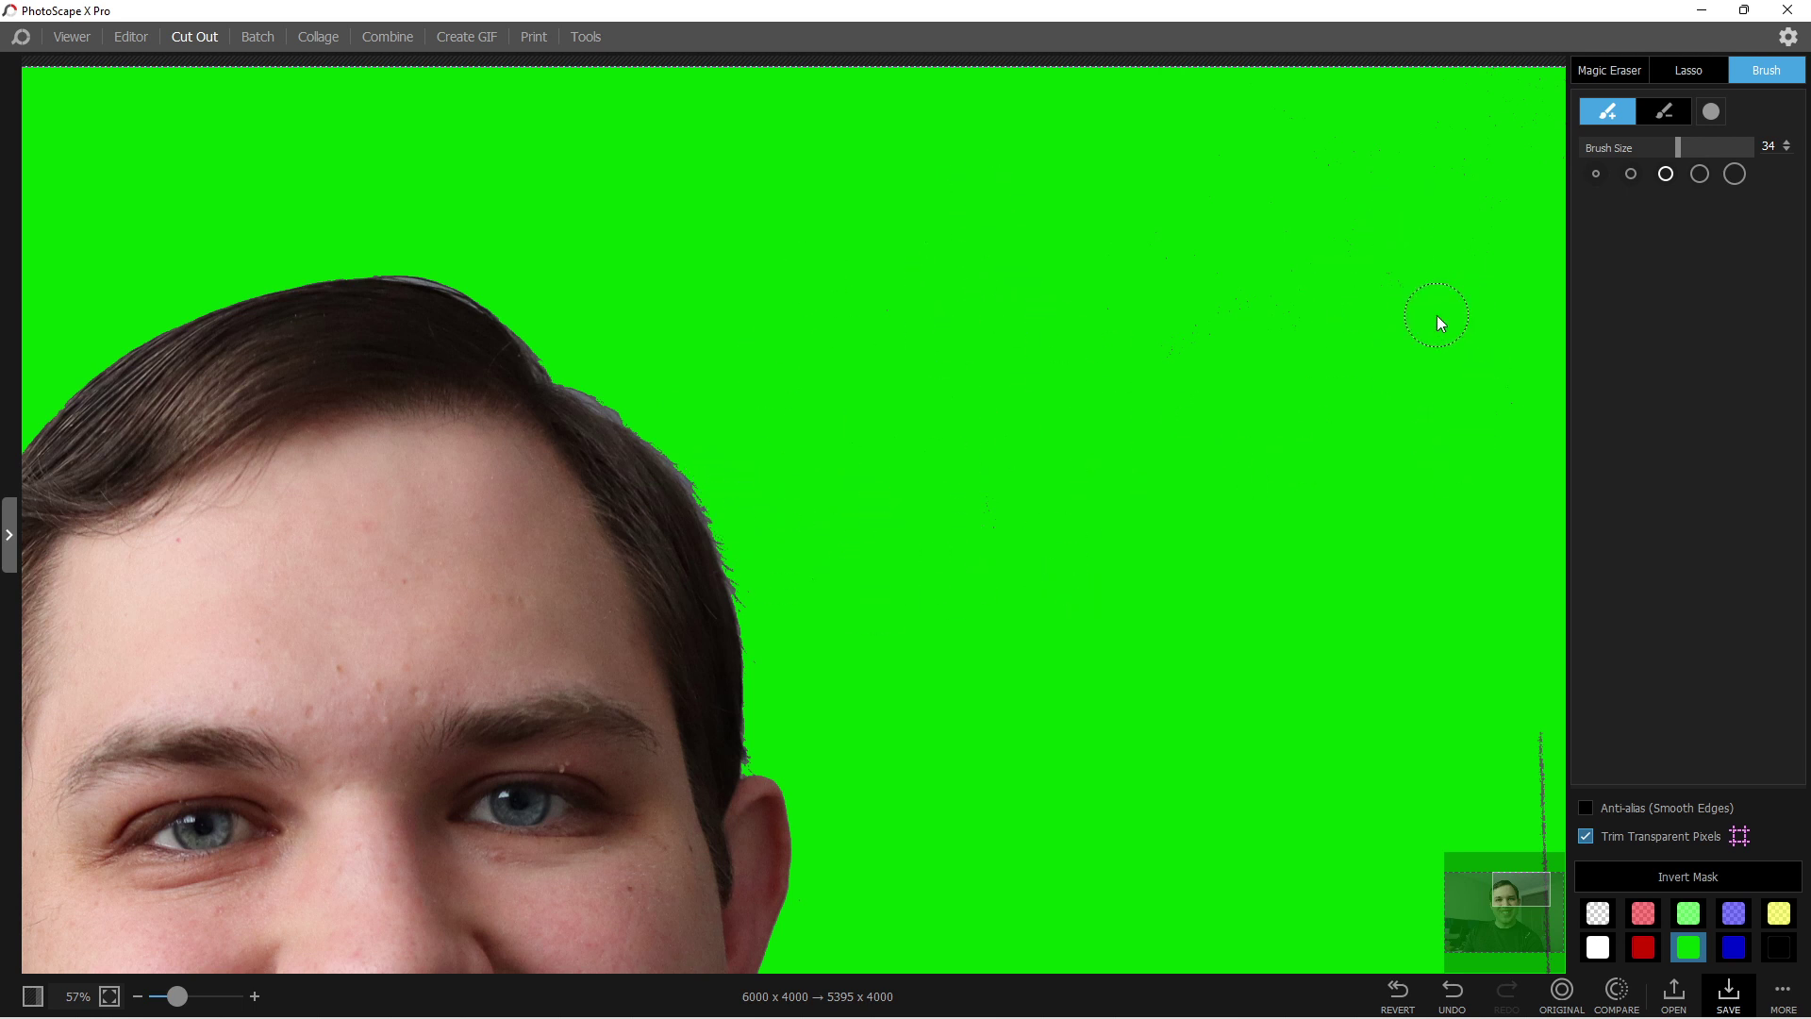
{"action": "left_click_drag", "start_coordinate": [178, 996], "coordinate": [201, 996]}
{"action": "left_click_drag", "start_coordinate": [1520, 889], "coordinate": [1507, 883]}
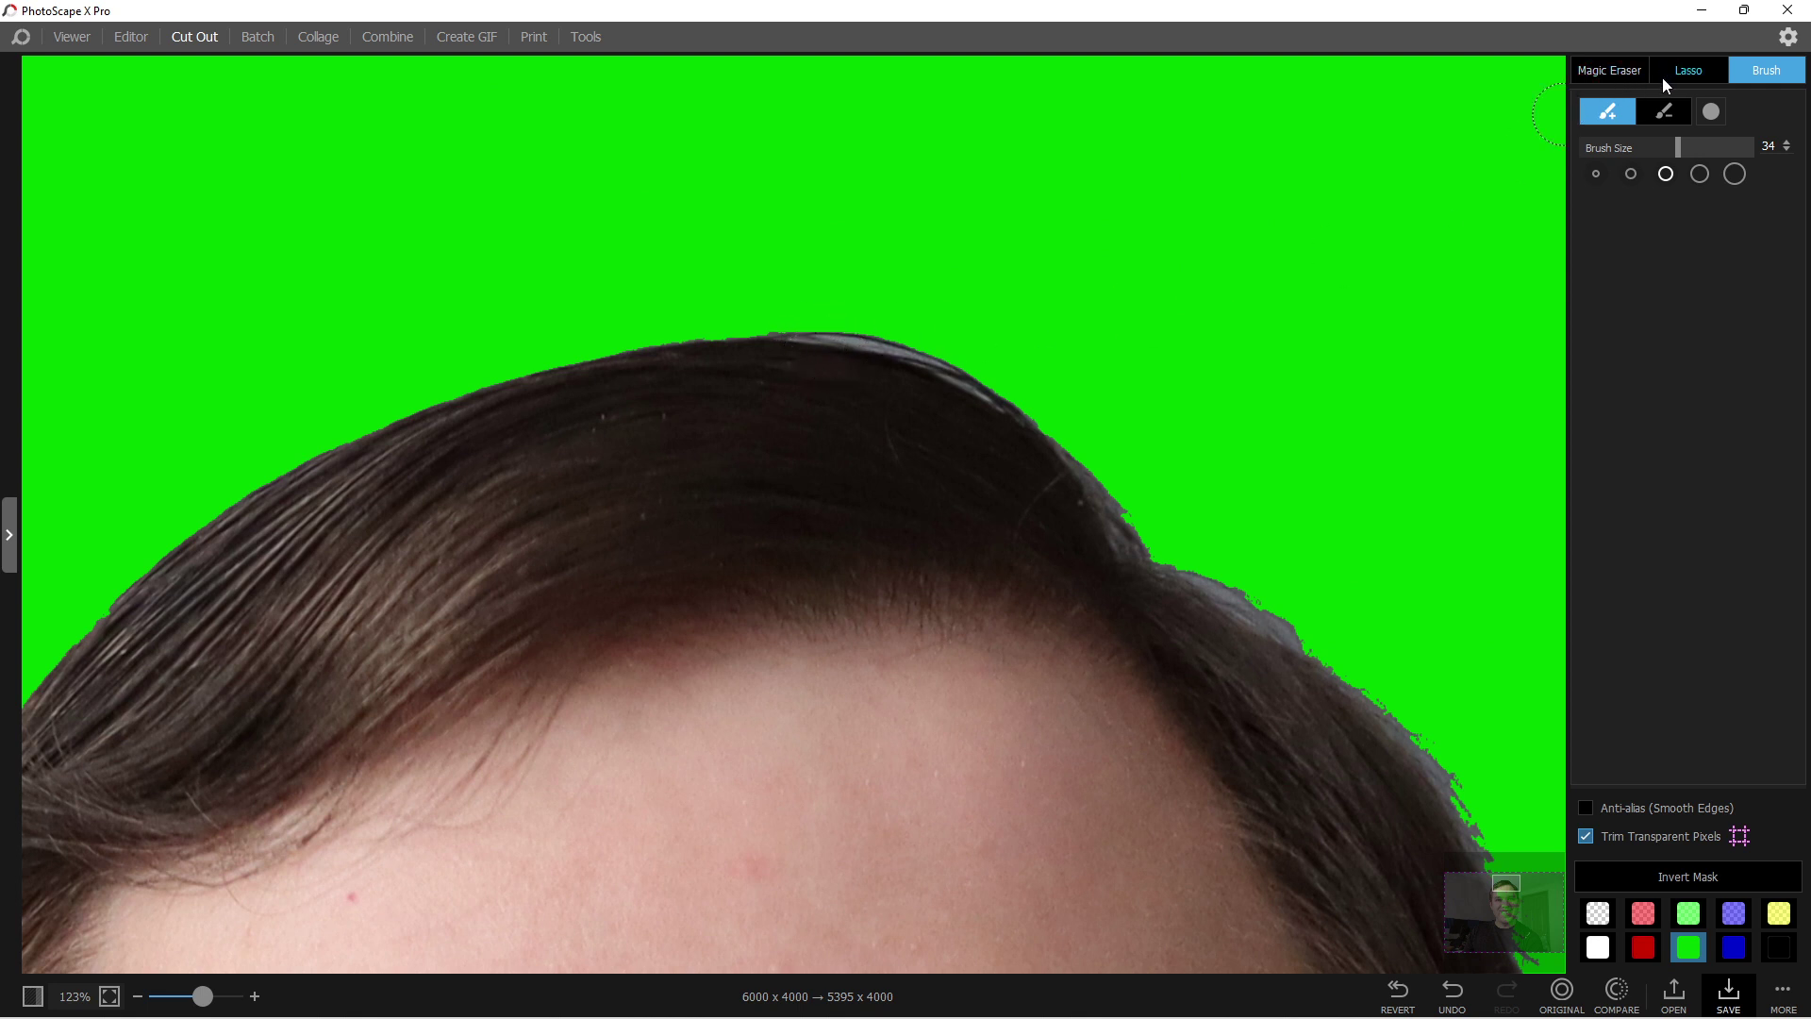
- Remove the background gaps between hair strands with the Magic Eraser, then zoom back out
{"action": "left_click", "coordinate": [1594, 71]}
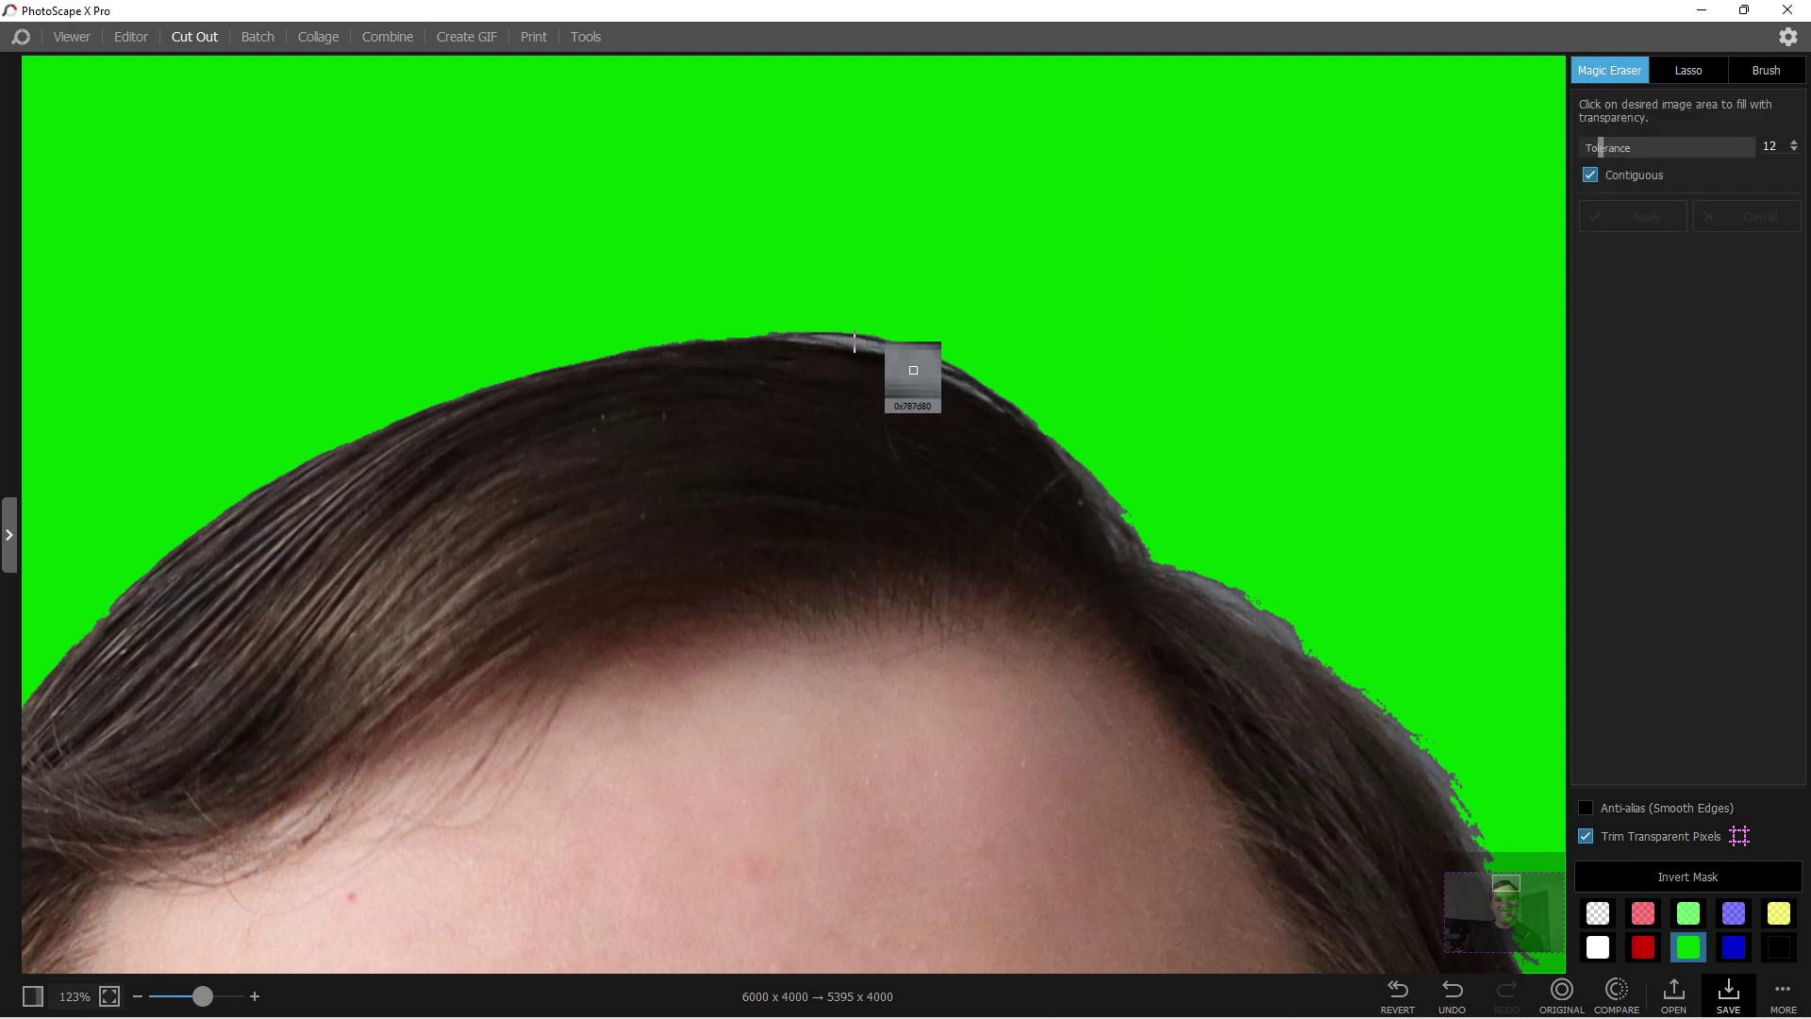
{"action": "left_click", "coordinate": [860, 337]}
{"action": "left_click", "coordinate": [879, 348]}
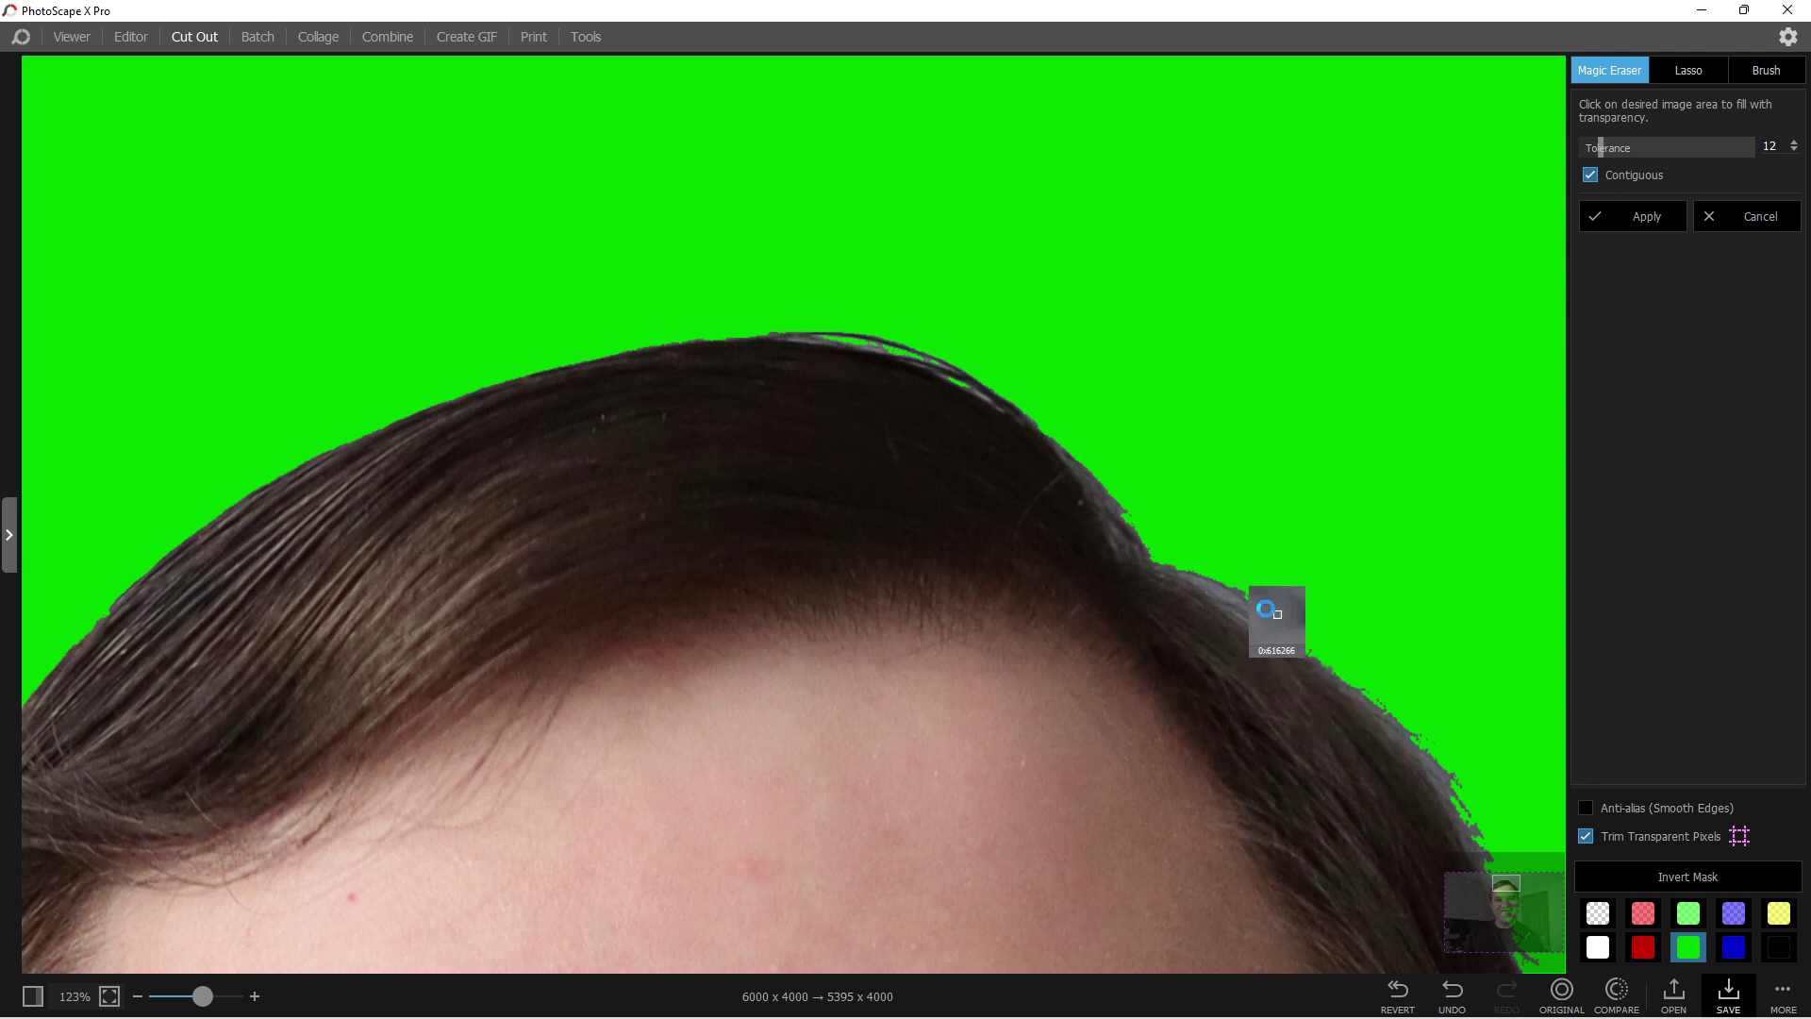
{"action": "left_click", "coordinate": [1224, 586]}
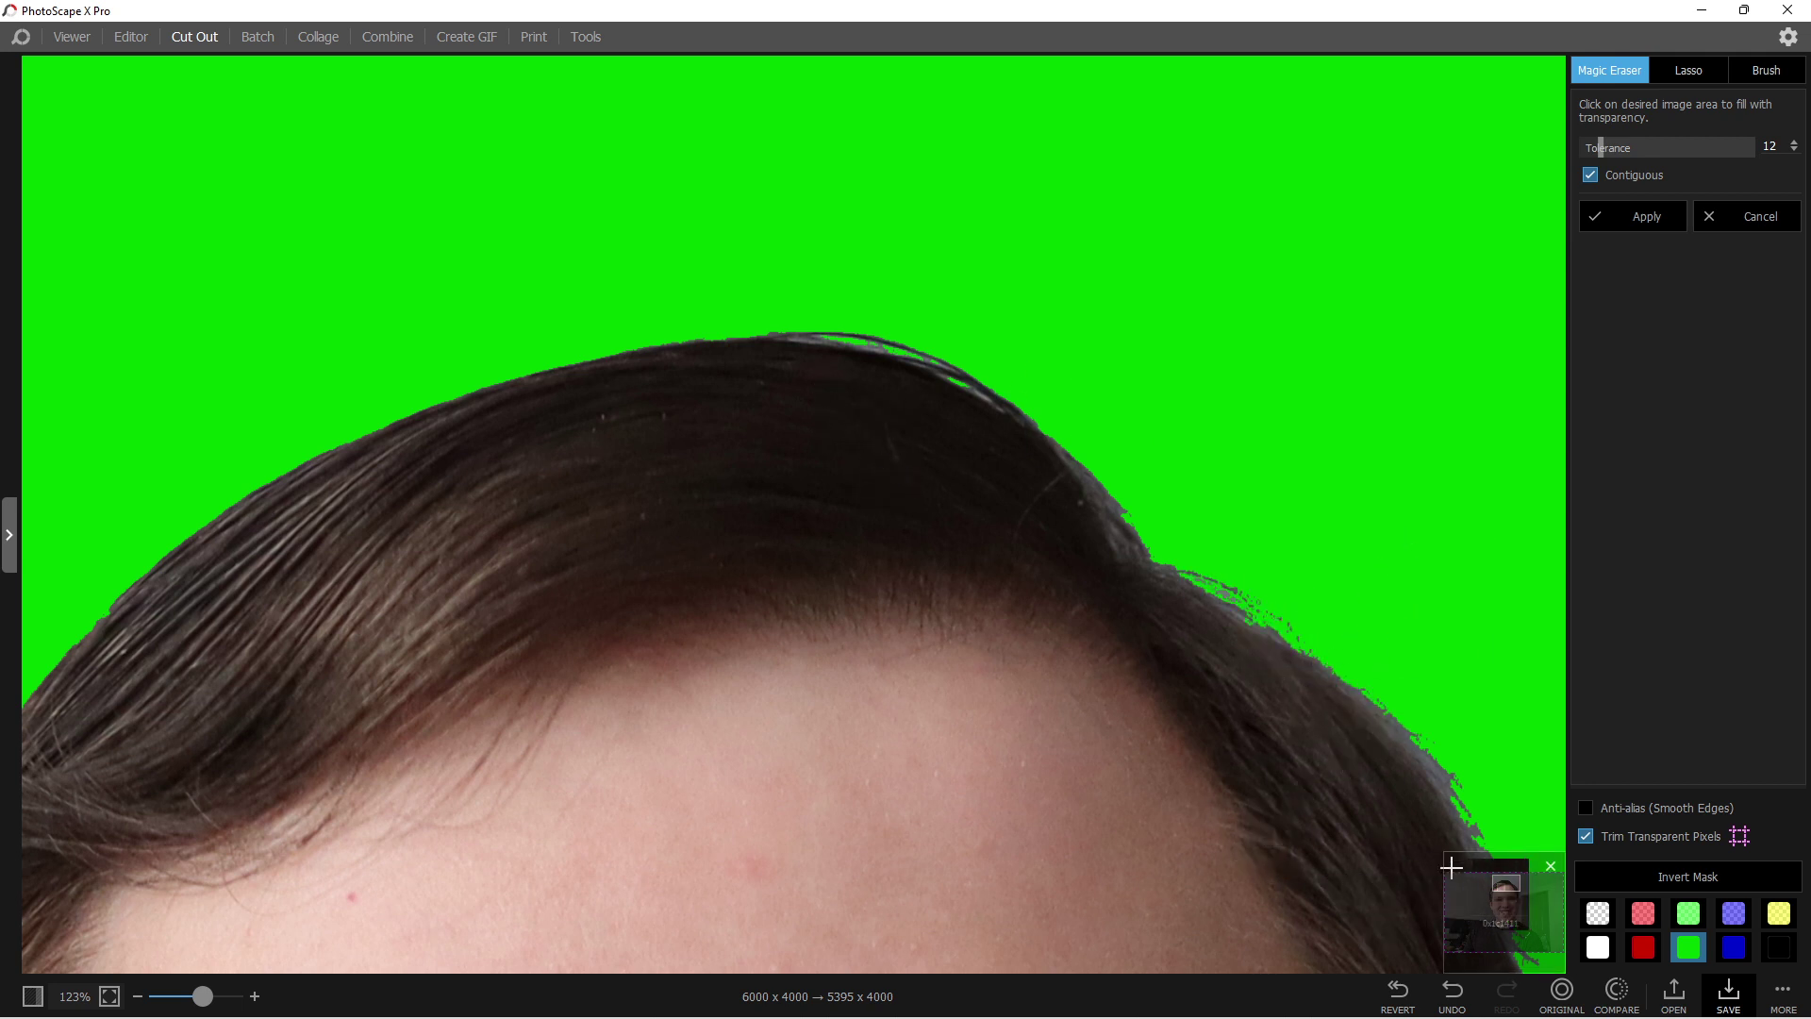
{"action": "left_click_drag", "start_coordinate": [203, 995], "coordinate": [162, 996]}
{"action": "left_click", "coordinate": [1762, 70]}
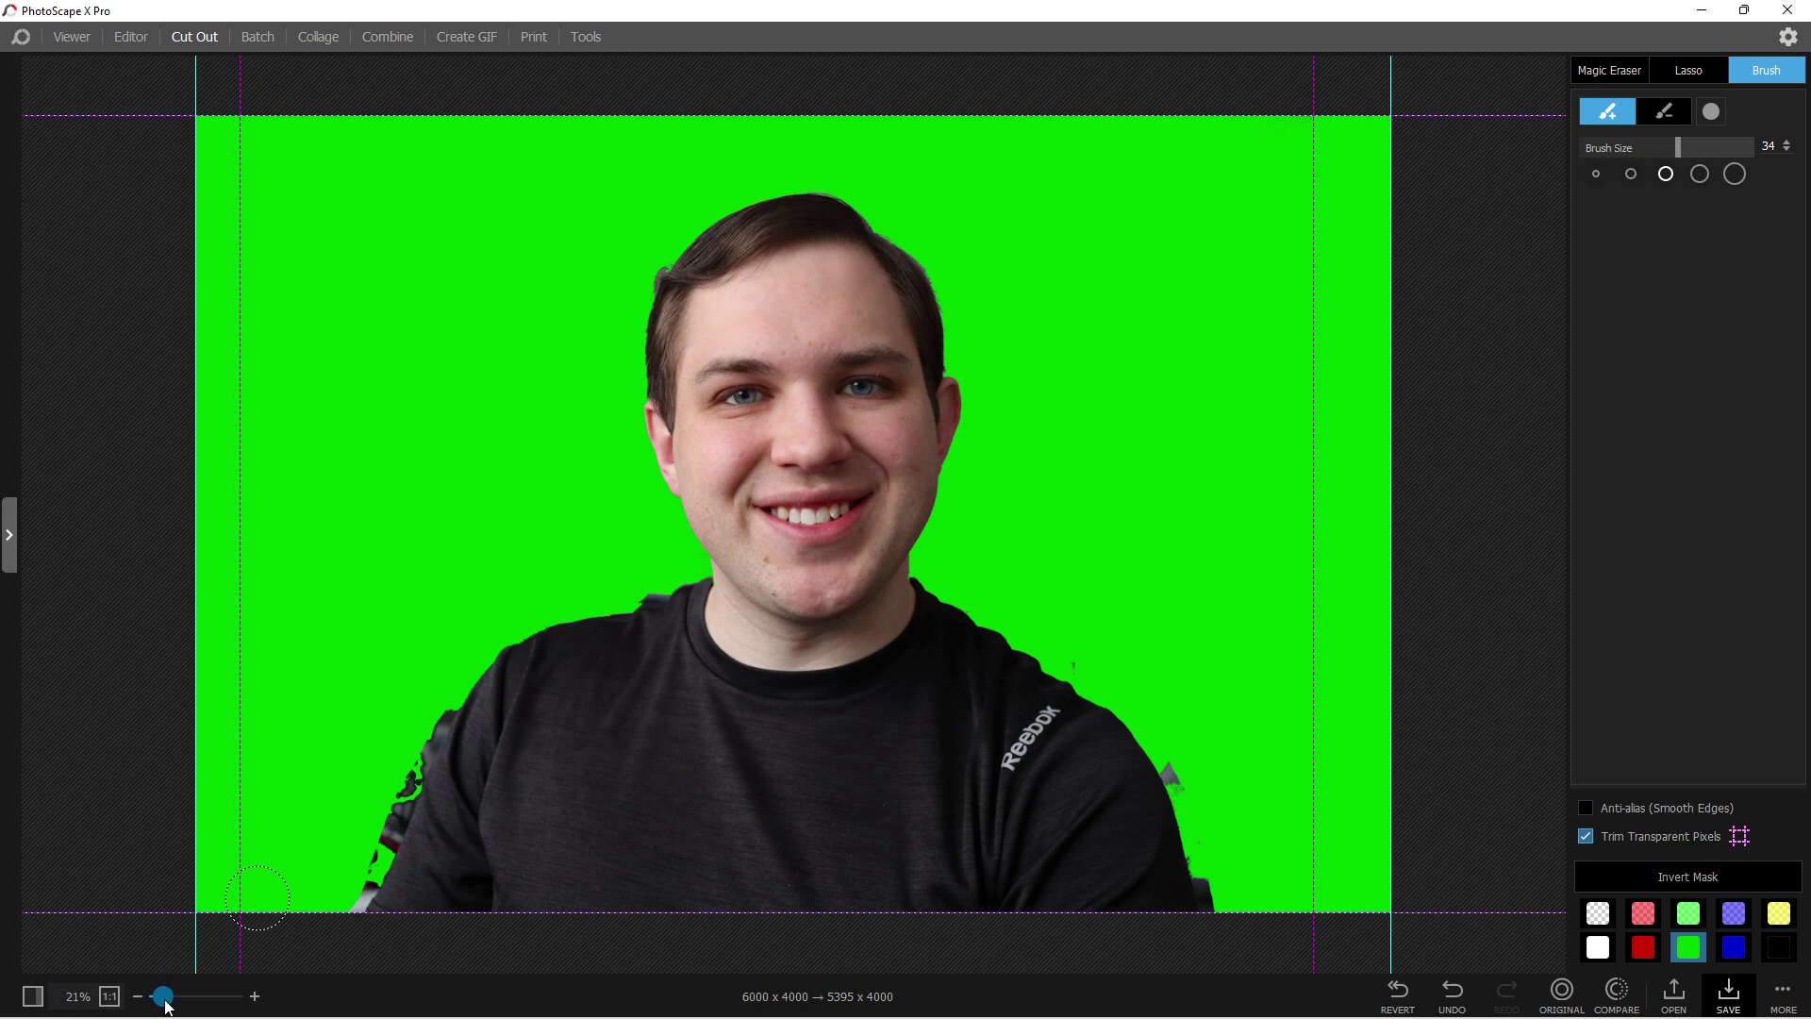
- Zoom to 72%, paint away the dark and red shirt-edge fragments, and preview in translucent green
{"action": "left_click_drag", "start_coordinate": [162, 996], "coordinate": [183, 998]}
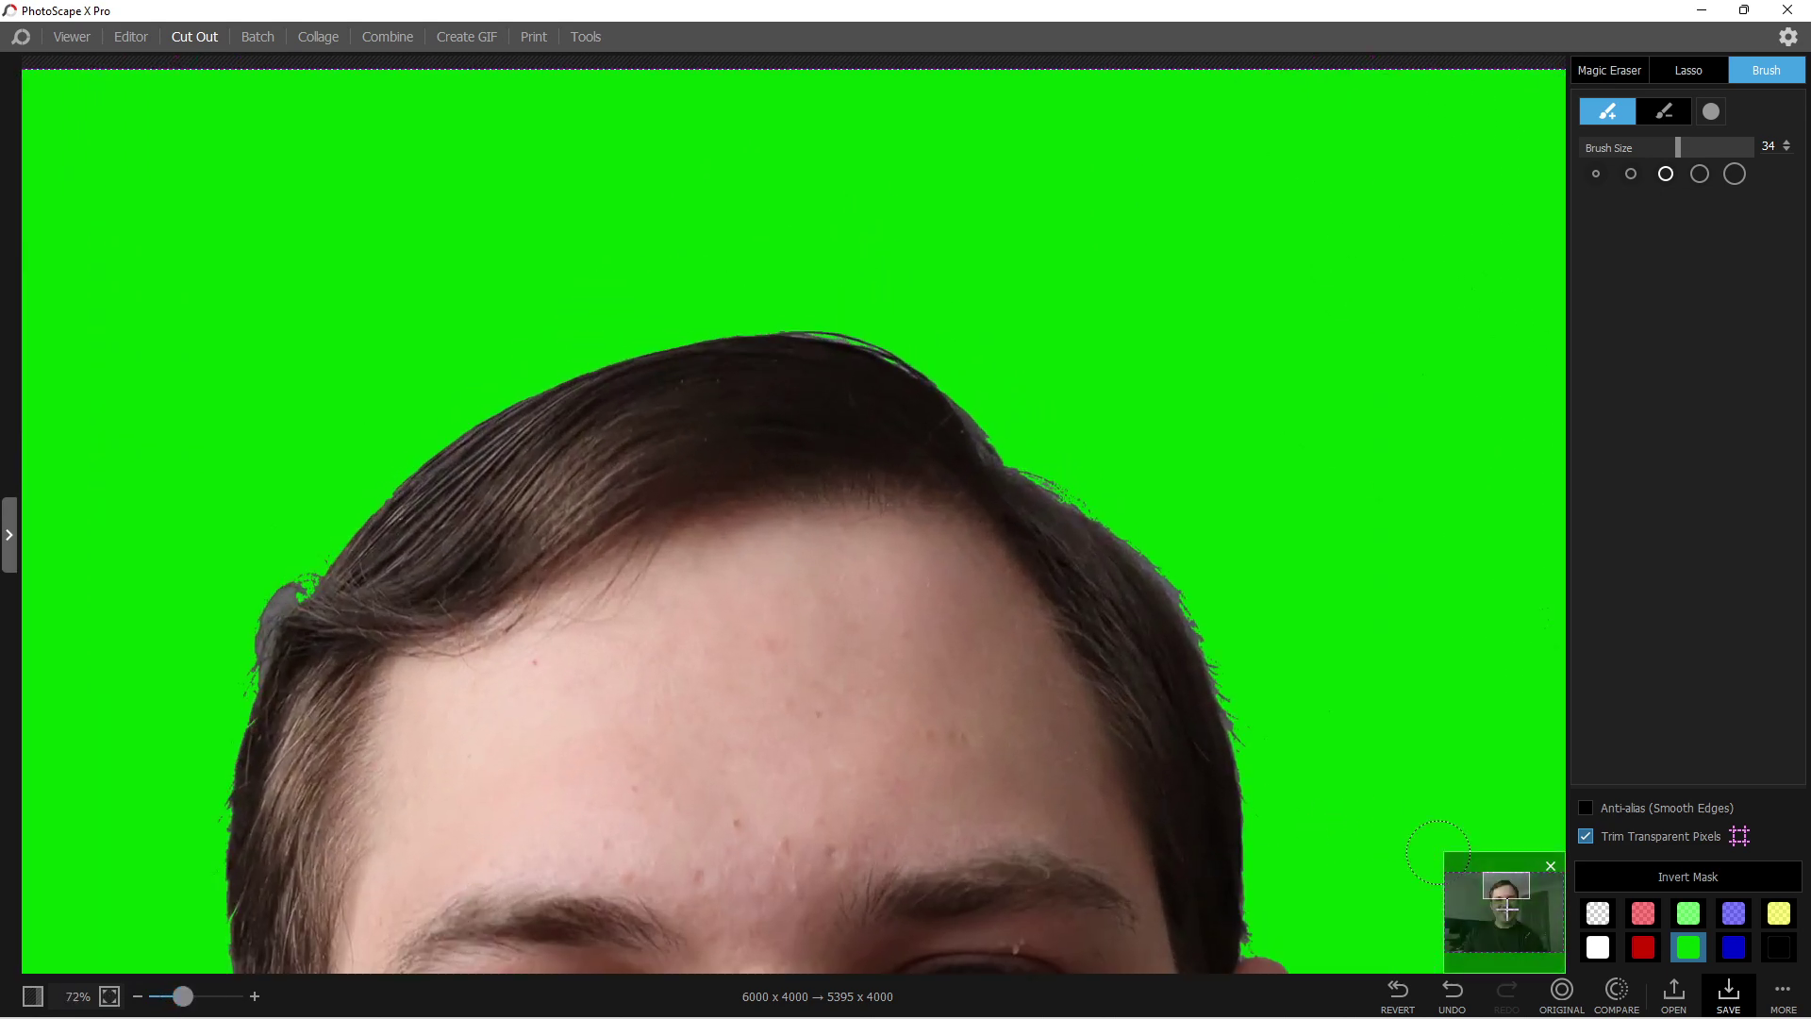
{"action": "left_click_drag", "start_coordinate": [1511, 892], "coordinate": [1472, 947]}
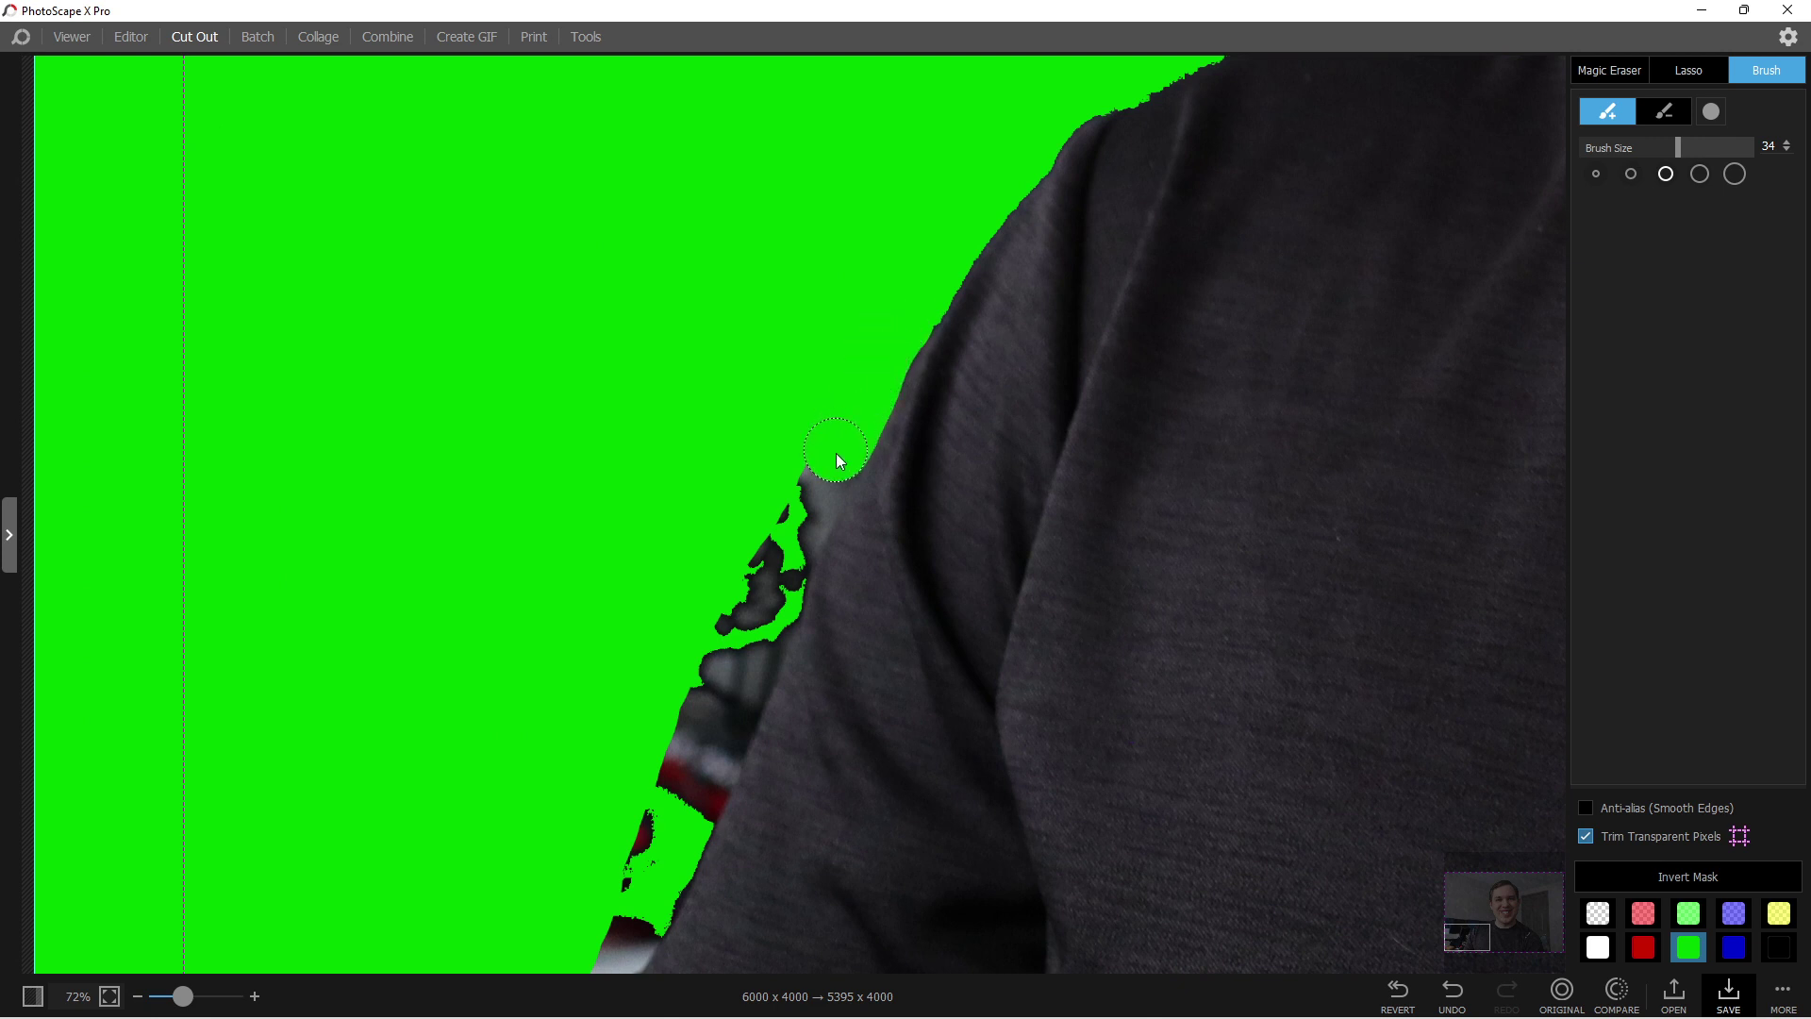
{"action": "left_click_drag", "start_coordinate": [739, 703], "coordinate": [696, 813]}
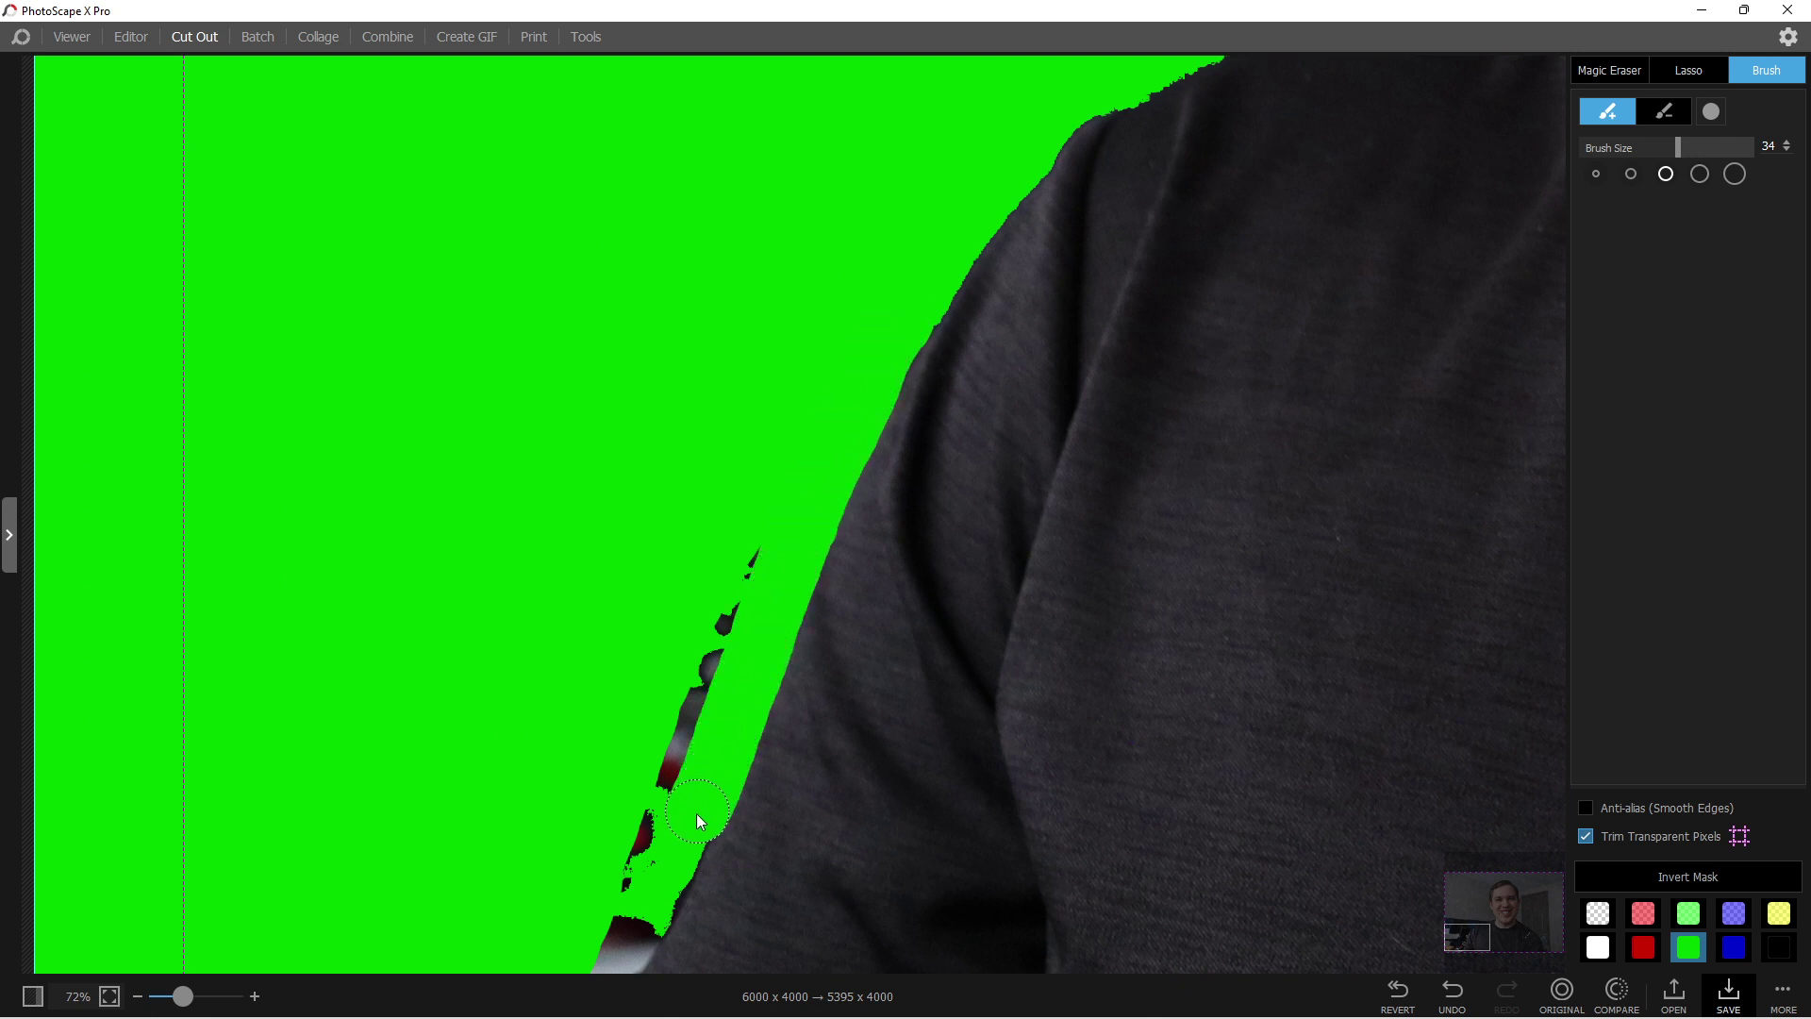
{"action": "mouse_move", "coordinate": [616, 964]}
{"action": "left_mouse_down"}
{"action": "mouse_move", "coordinate": [668, 746]}
{"action": "mouse_move", "coordinate": [757, 528]}
{"action": "left_mouse_up"}
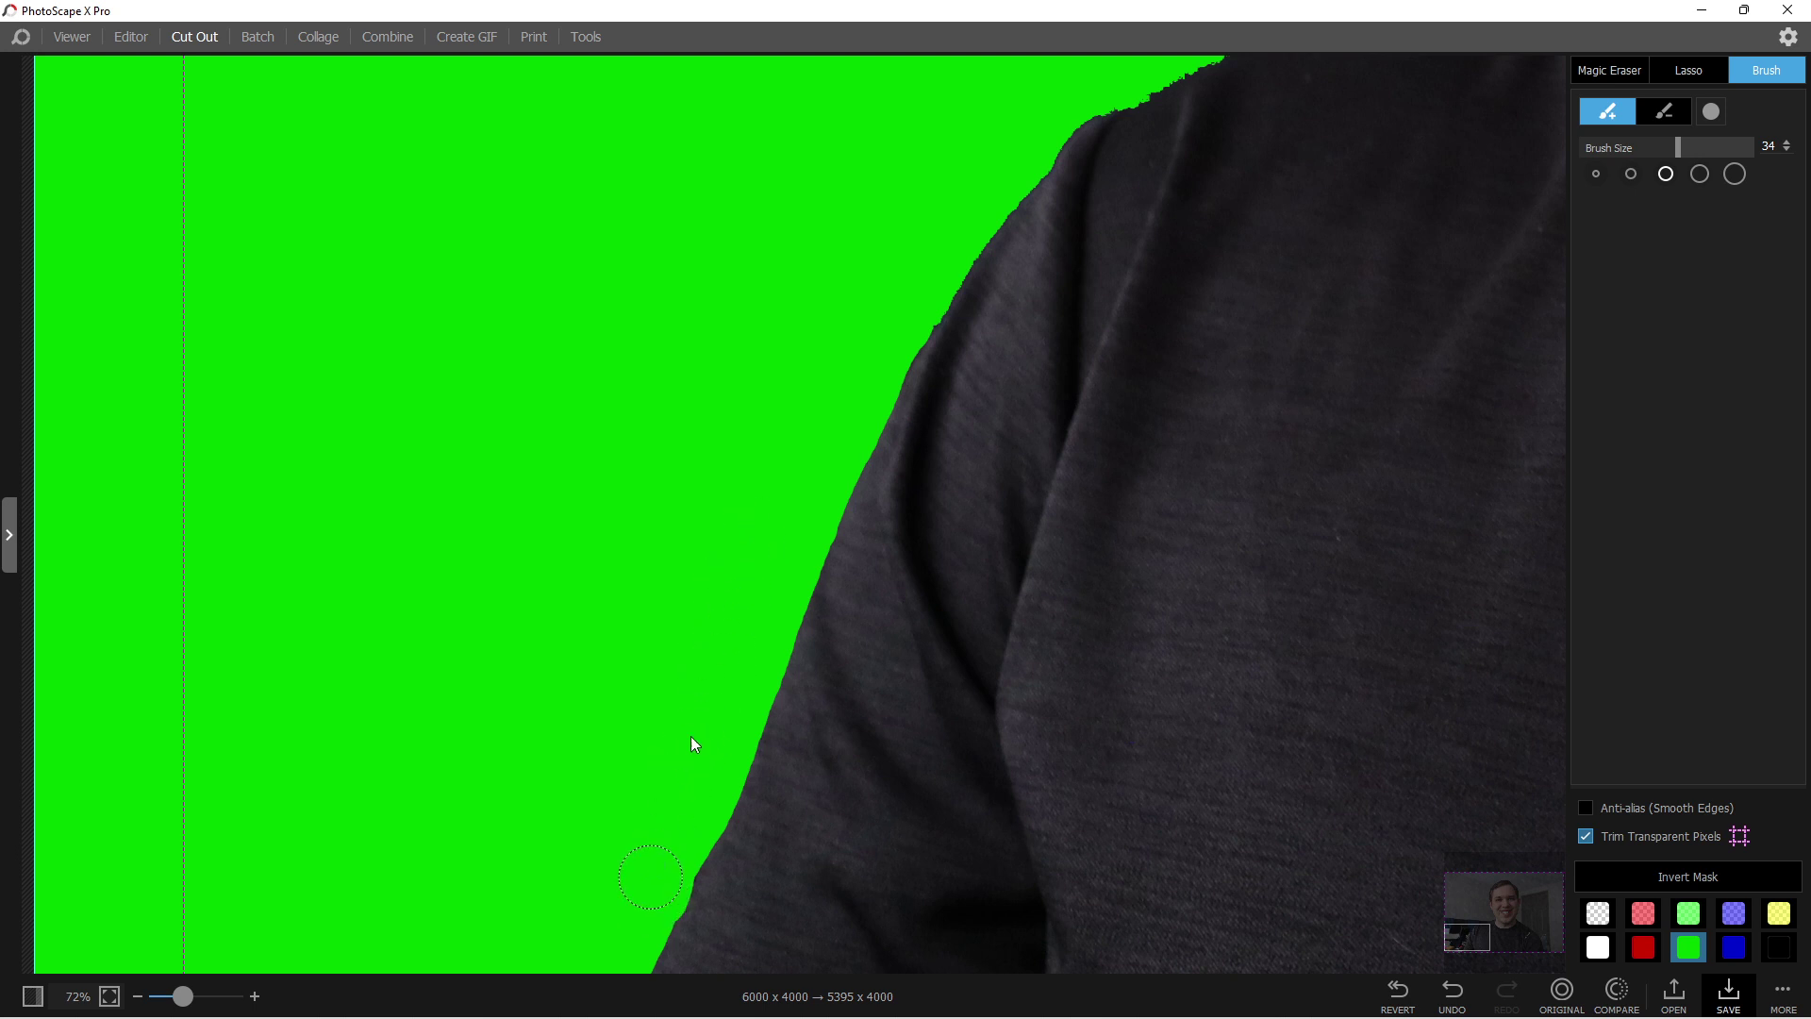
{"action": "scroll", "coordinate": [758, 551], "scroll_direction": "up", "scroll_amount": 9}
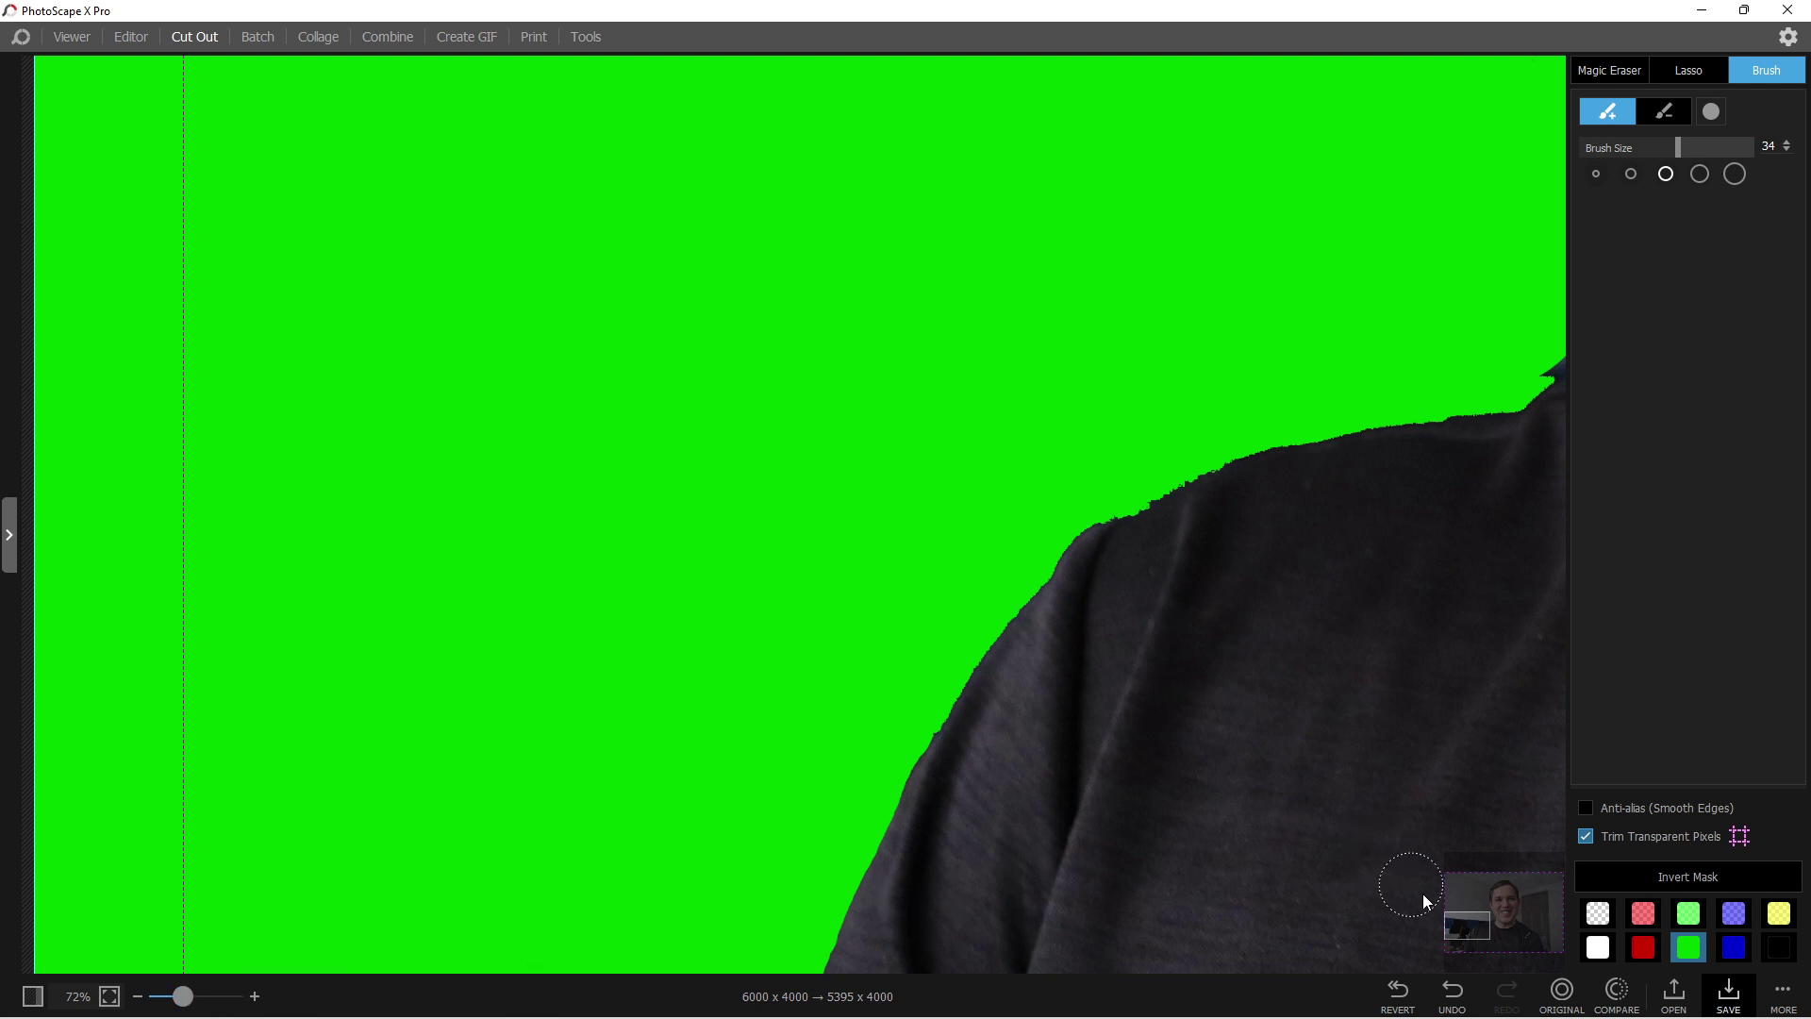
{"action": "scroll", "coordinate": [1374, 905], "scroll_direction": "right", "scroll_amount": 8}
{"action": "left_click", "coordinate": [1700, 921]}
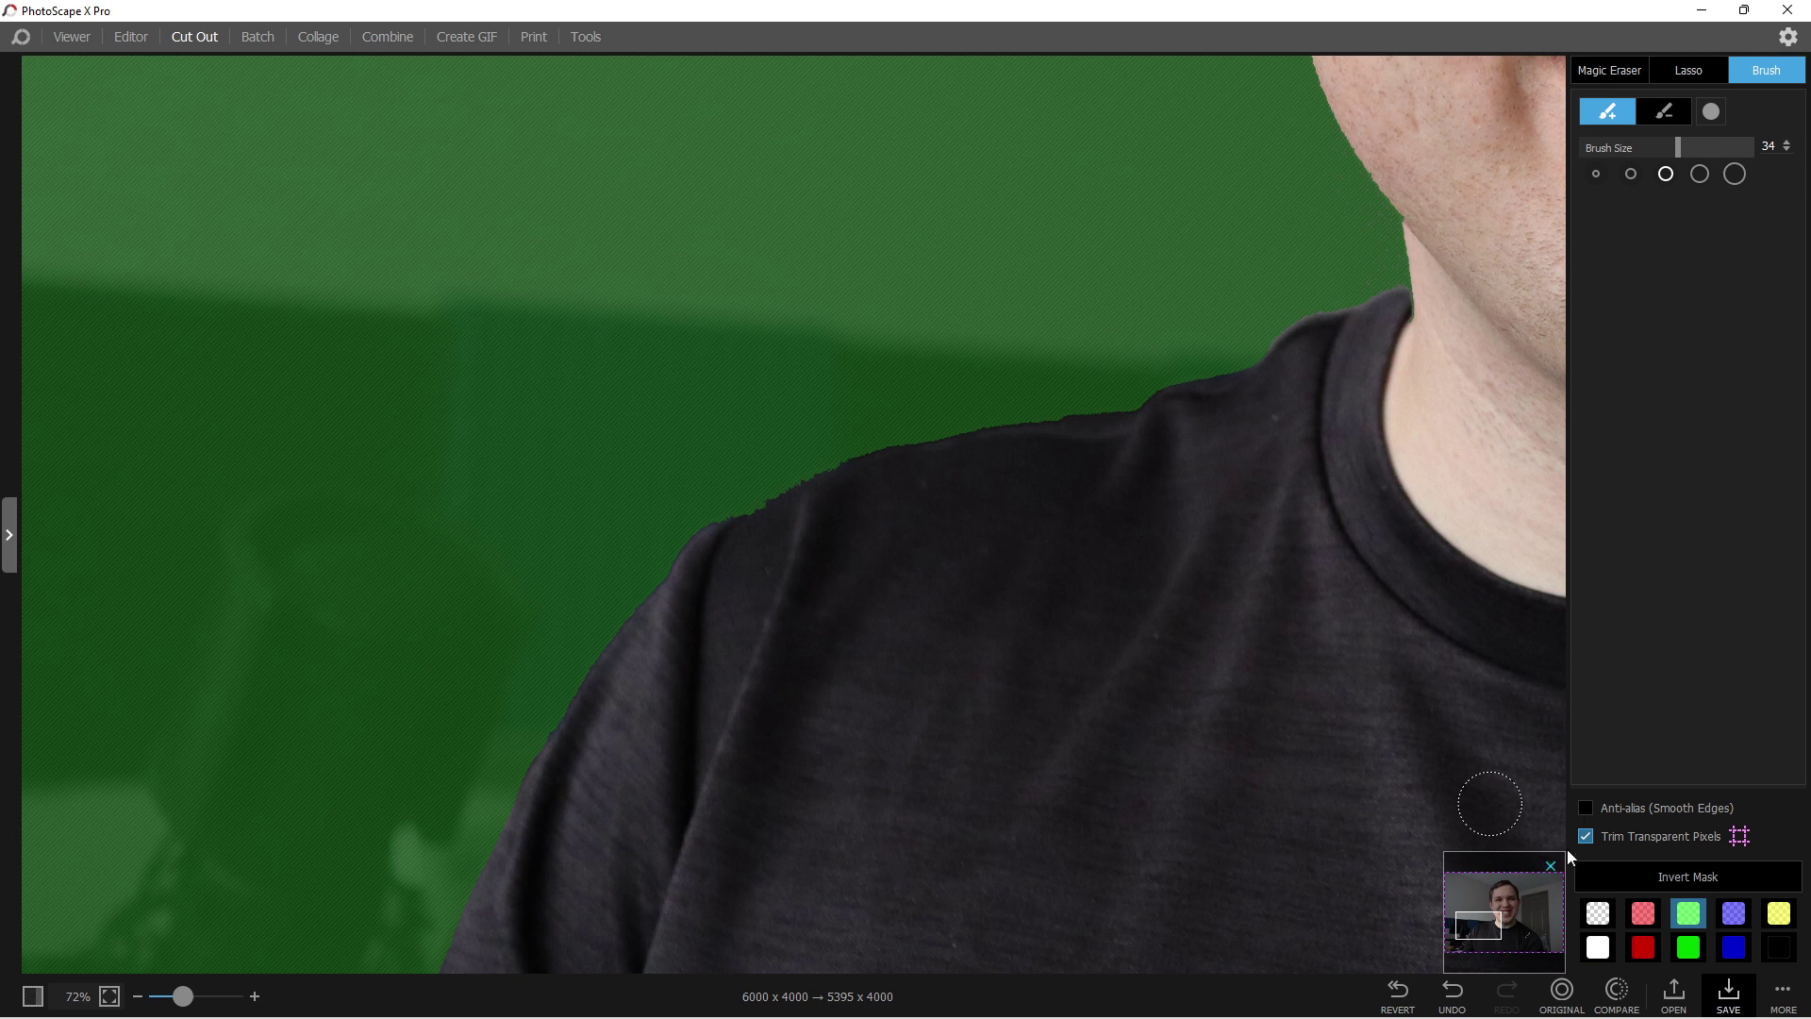
- Zoom out toward the Reebok logo while toggling the brush between remove and restore modes
{"action": "left_click", "coordinate": [1664, 111]}
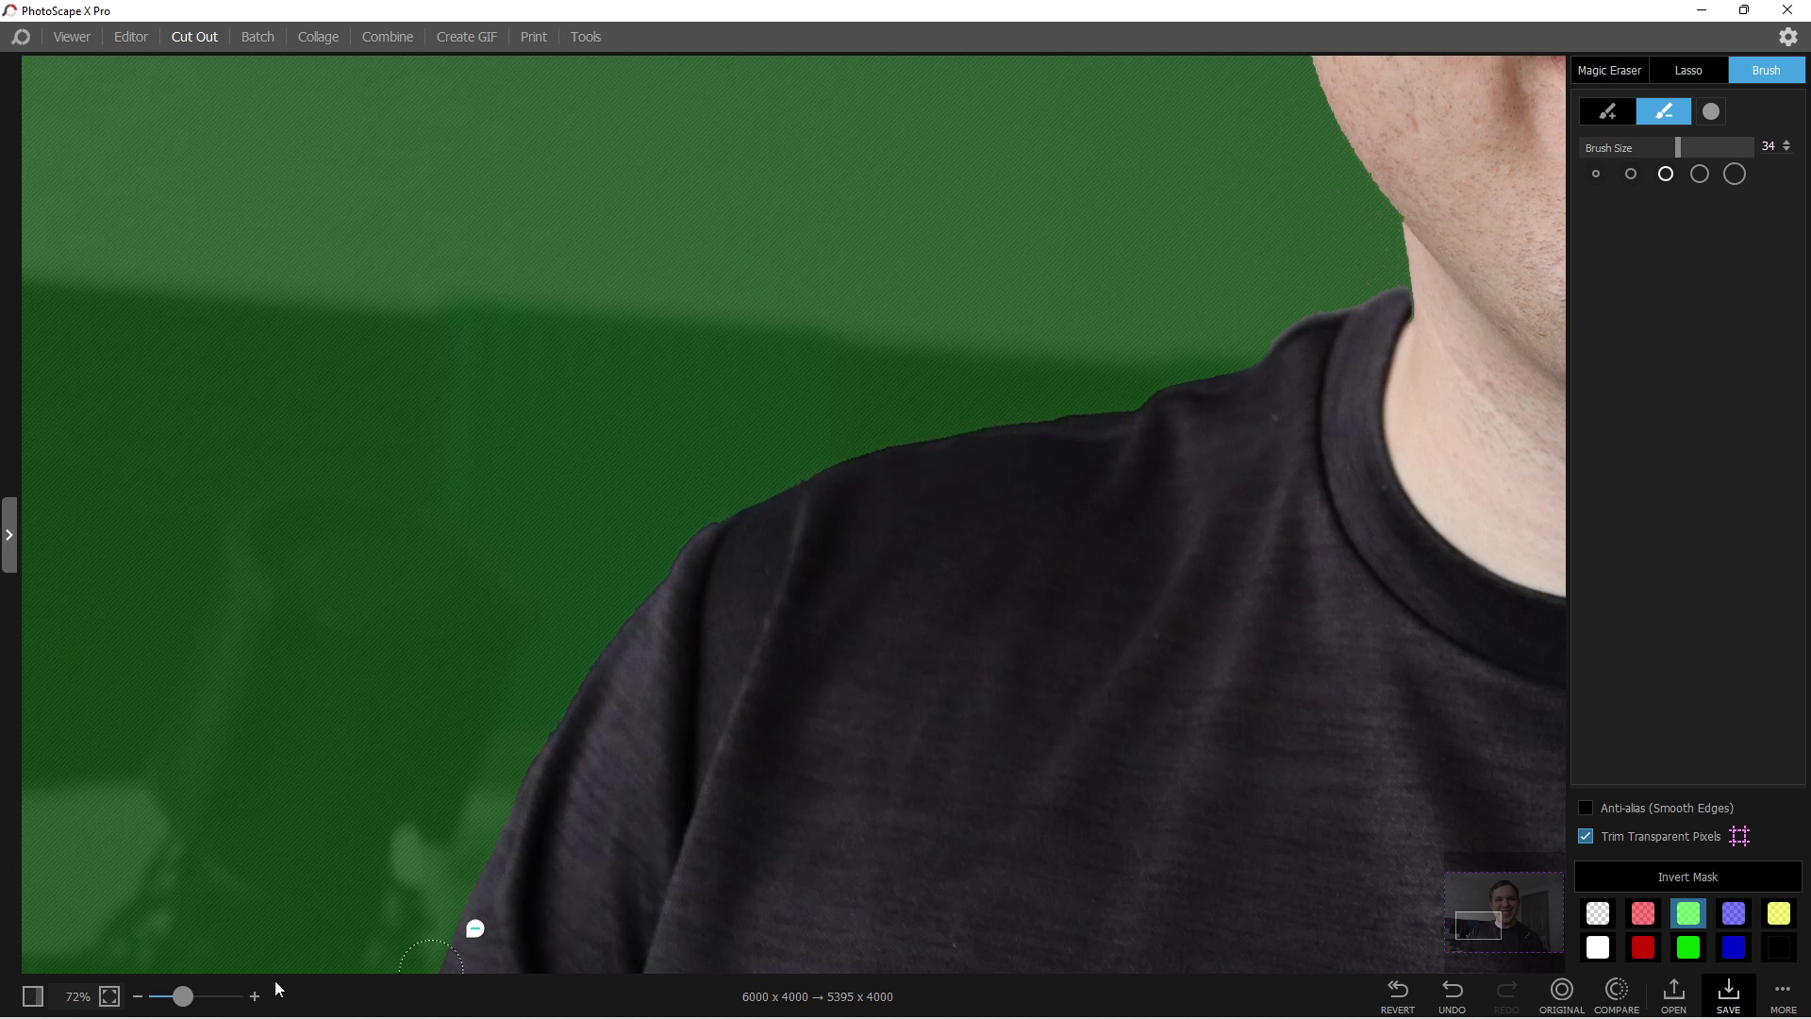
{"action": "left_click_drag", "start_coordinate": [183, 996], "coordinate": [169, 998]}
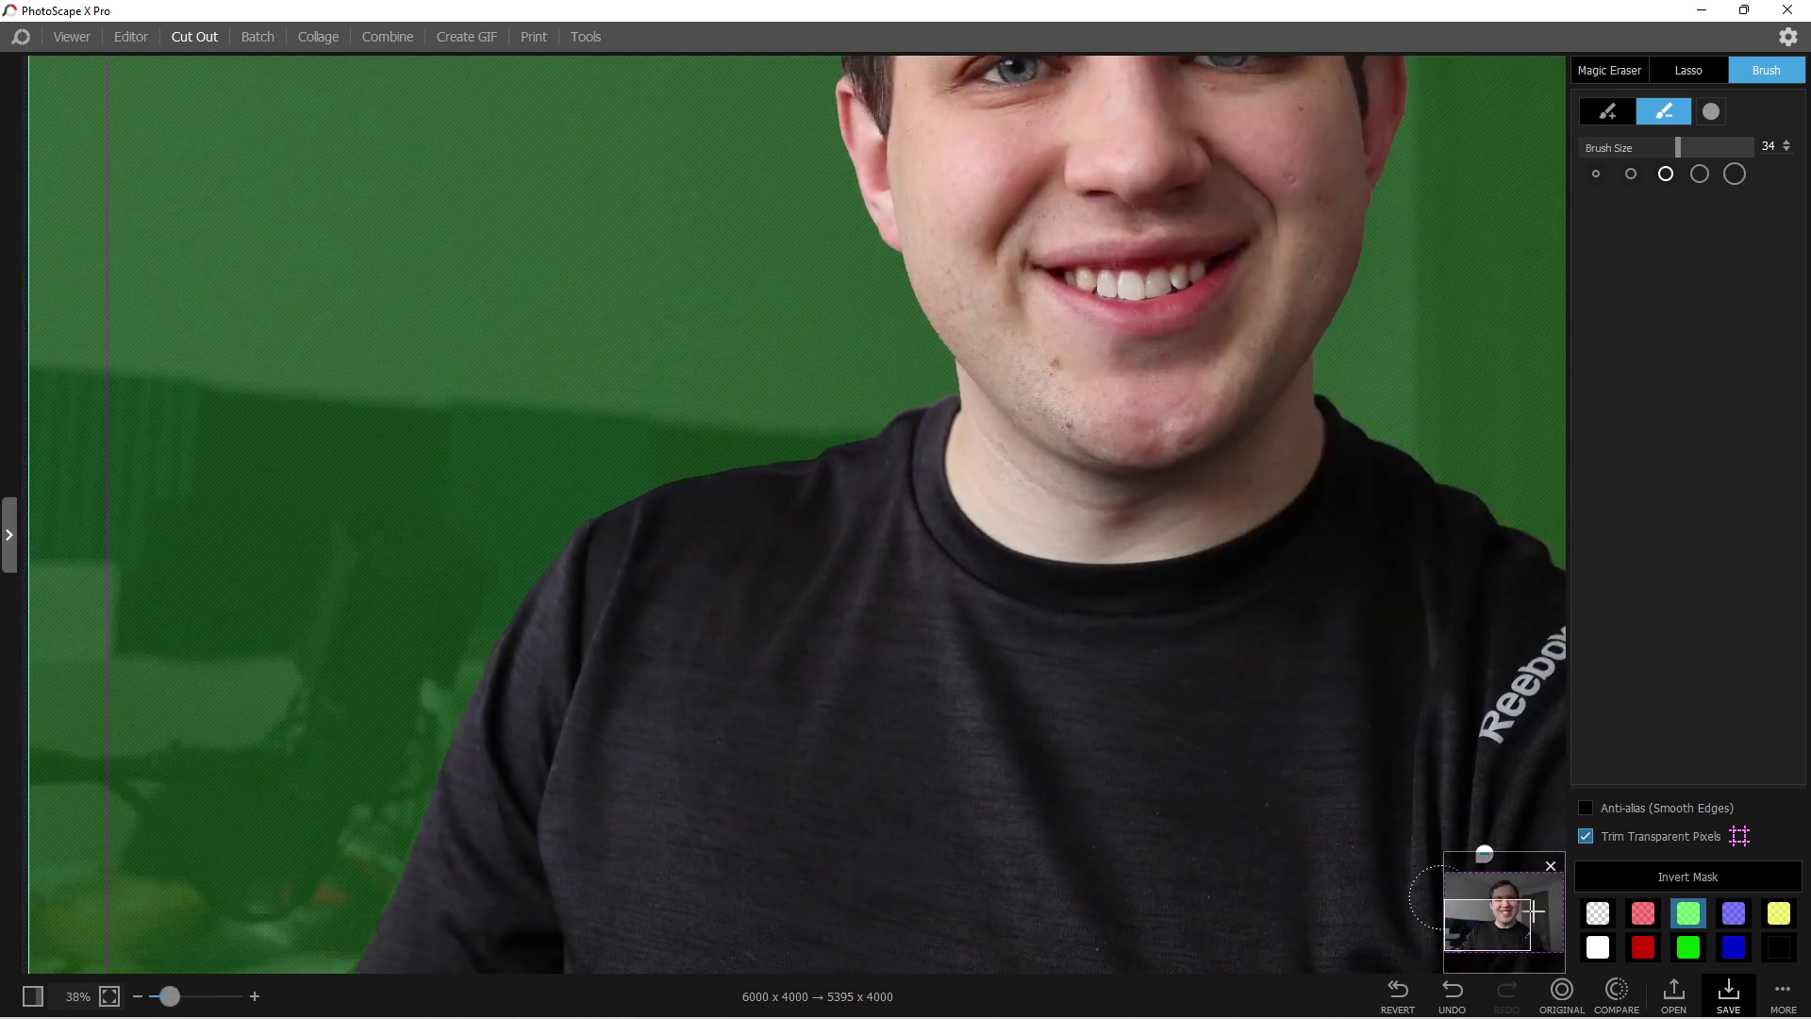
{"action": "left_click_drag", "start_coordinate": [1497, 930], "coordinate": [1533, 933]}
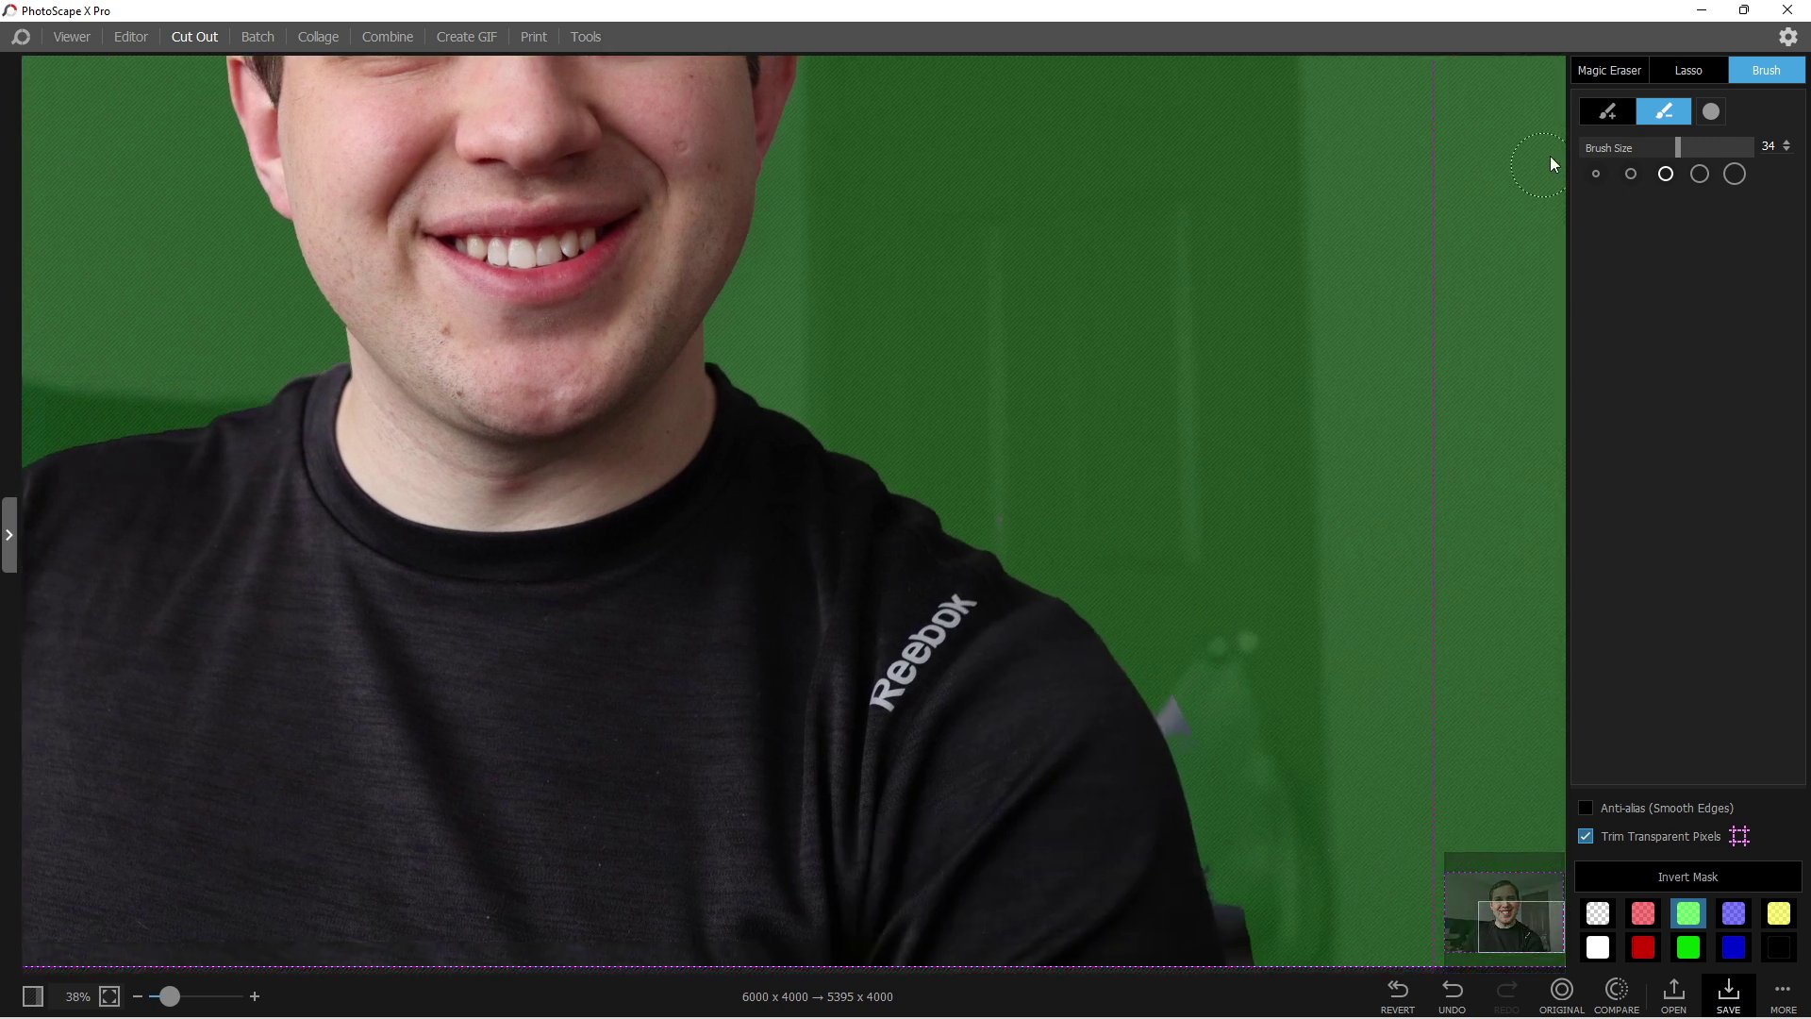
{"action": "left_click", "coordinate": [1607, 112]}
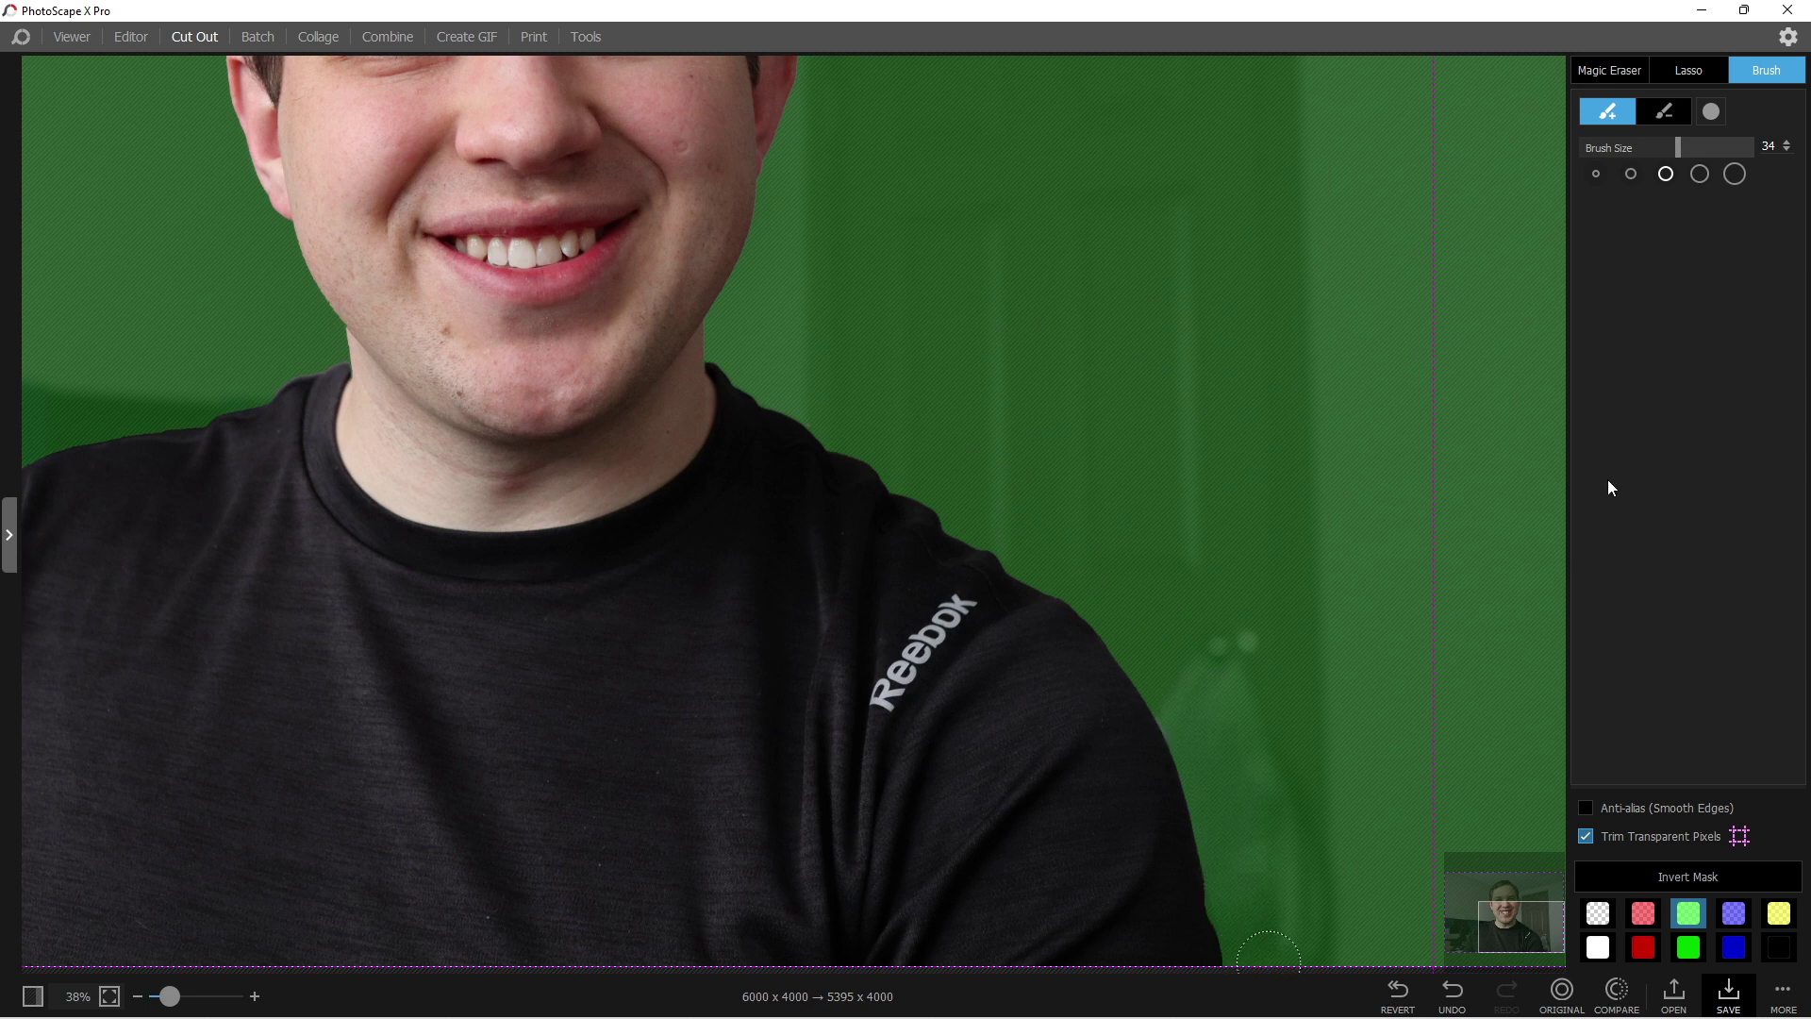
{"action": "left_click", "coordinate": [1664, 111]}
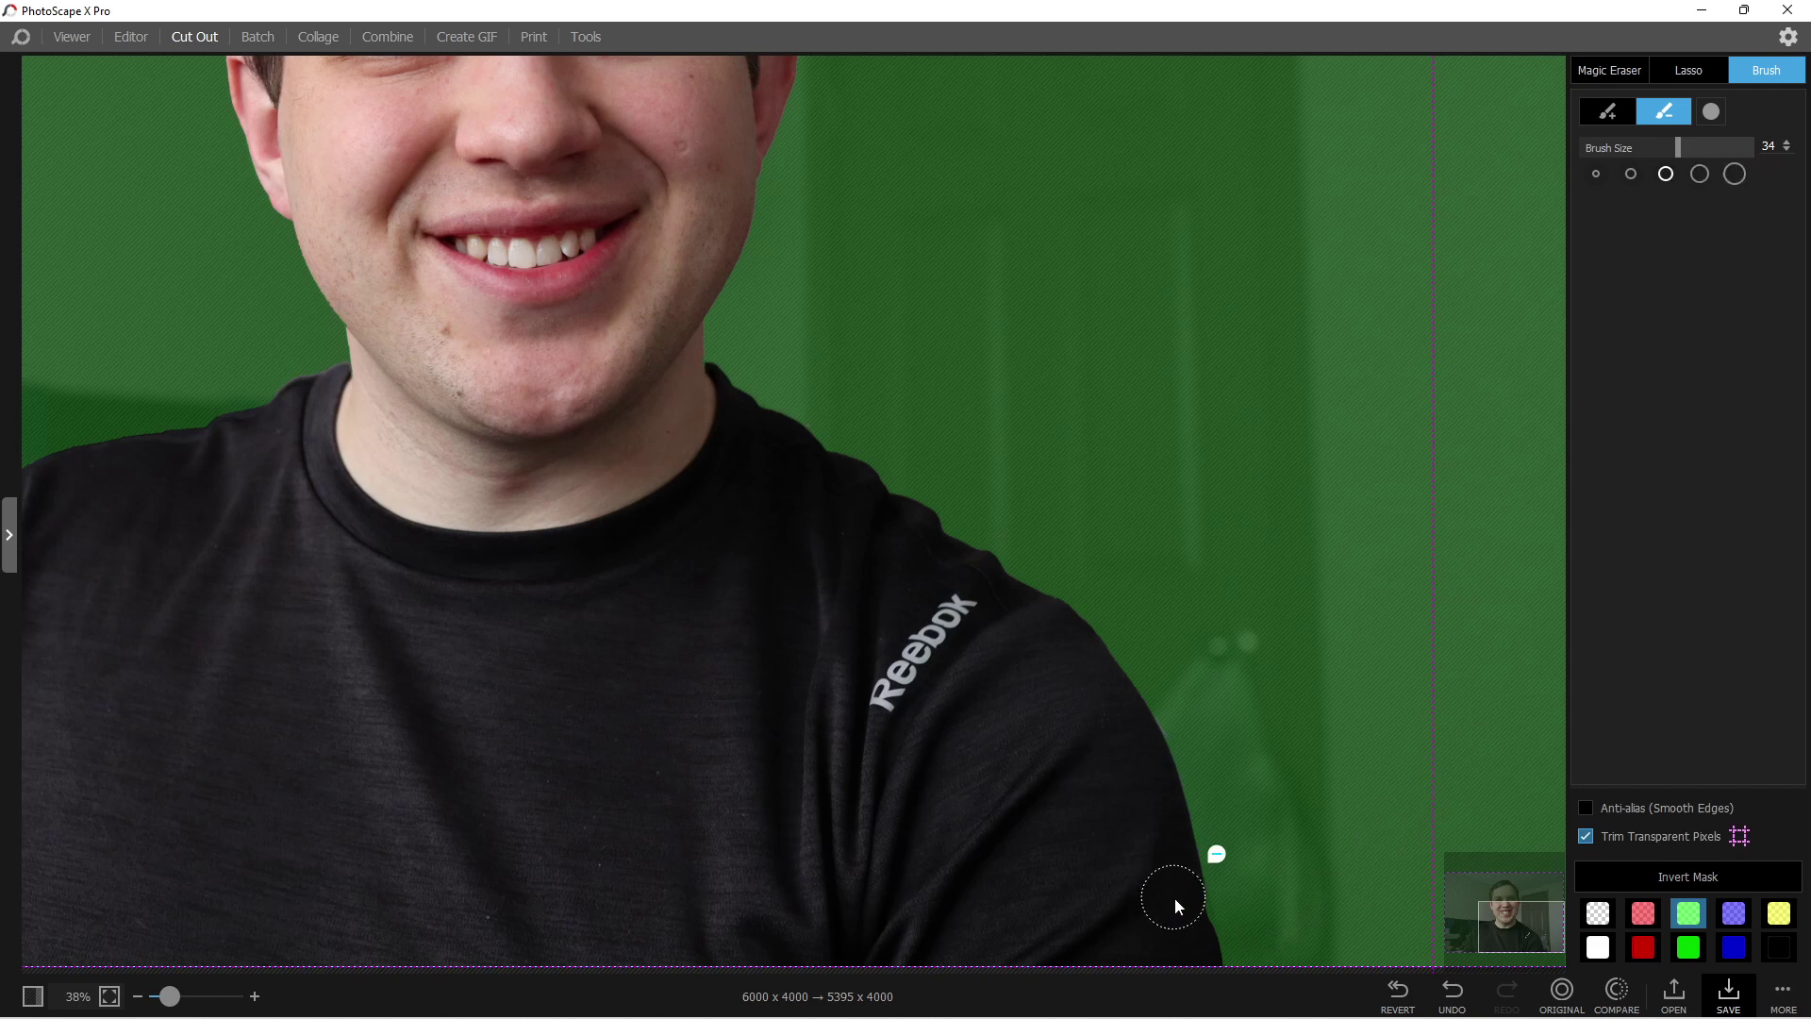
- Zoom in on the face and mark background beside the left hairline with the Magic Eraser
{"action": "scroll", "coordinate": [444, 774], "scroll_direction": "up", "scroll_amount": 5}
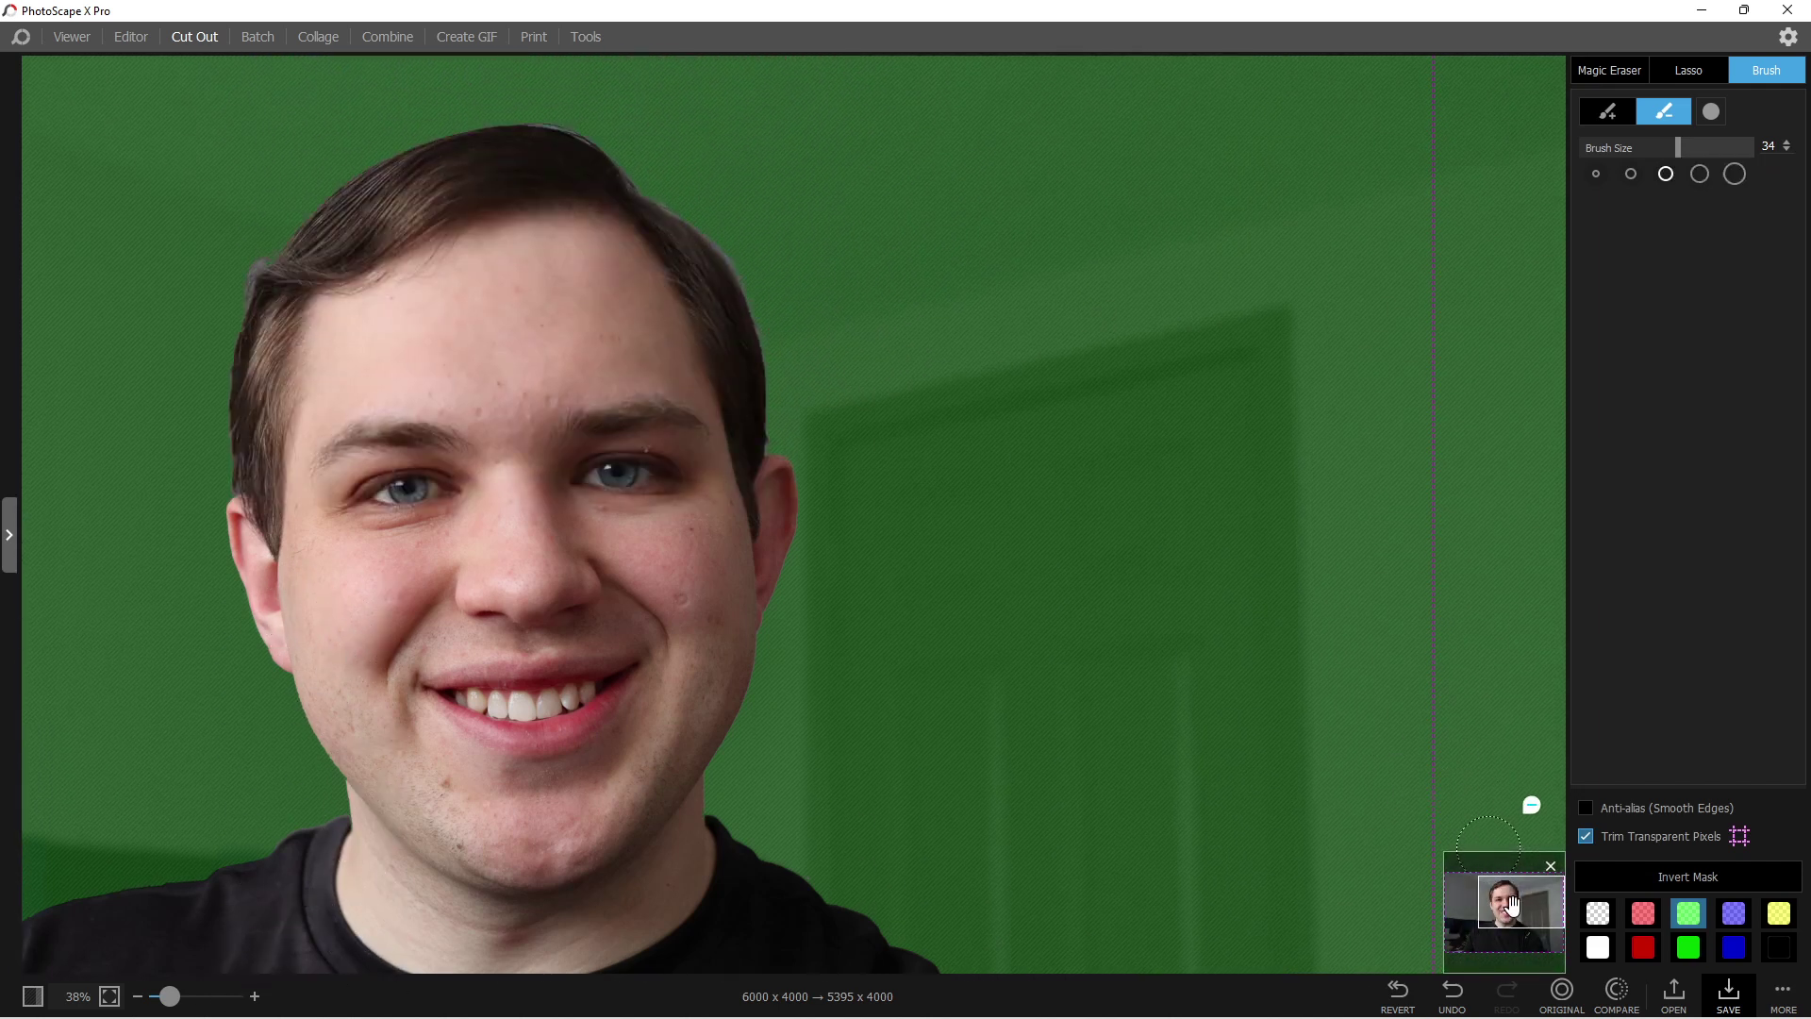
{"action": "left_click_drag", "start_coordinate": [1509, 905], "coordinate": [1481, 908]}
{"action": "scroll", "coordinate": [236, 929], "scroll_direction": "up", "scroll_amount": 5}
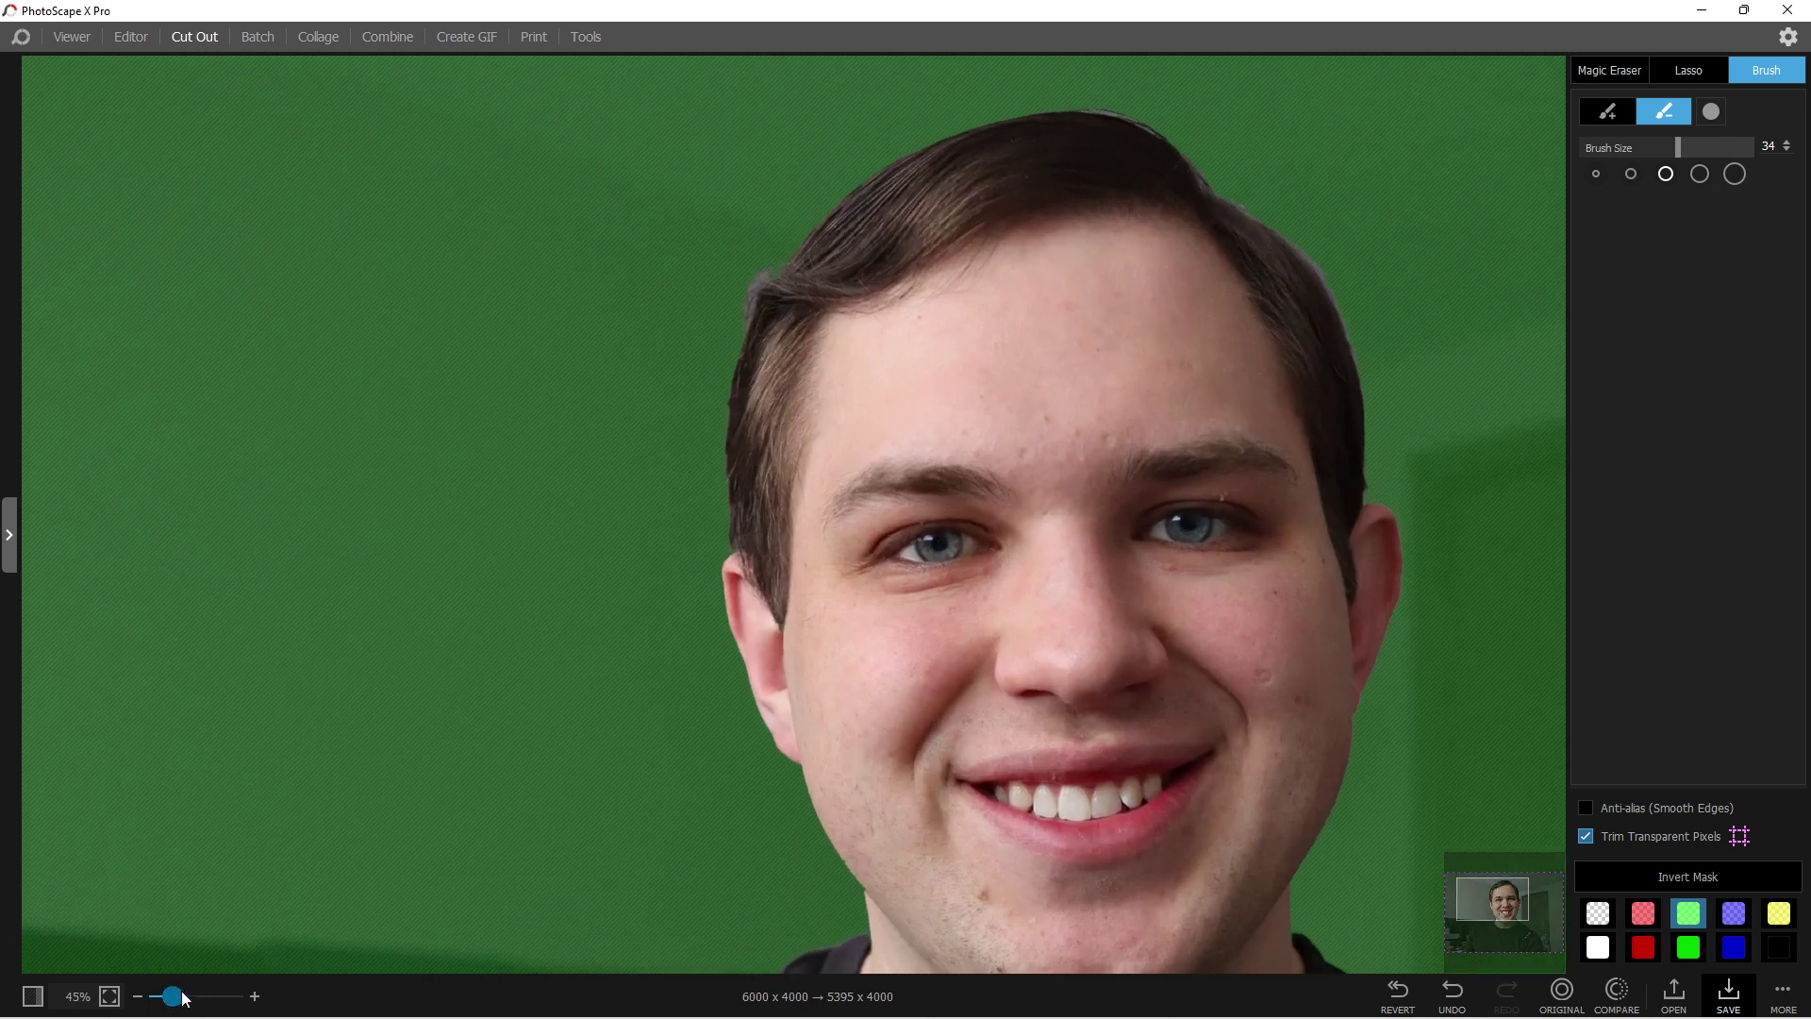
{"action": "scroll", "coordinate": [660, 471], "scroll_direction": "up", "scroll_amount": 2}
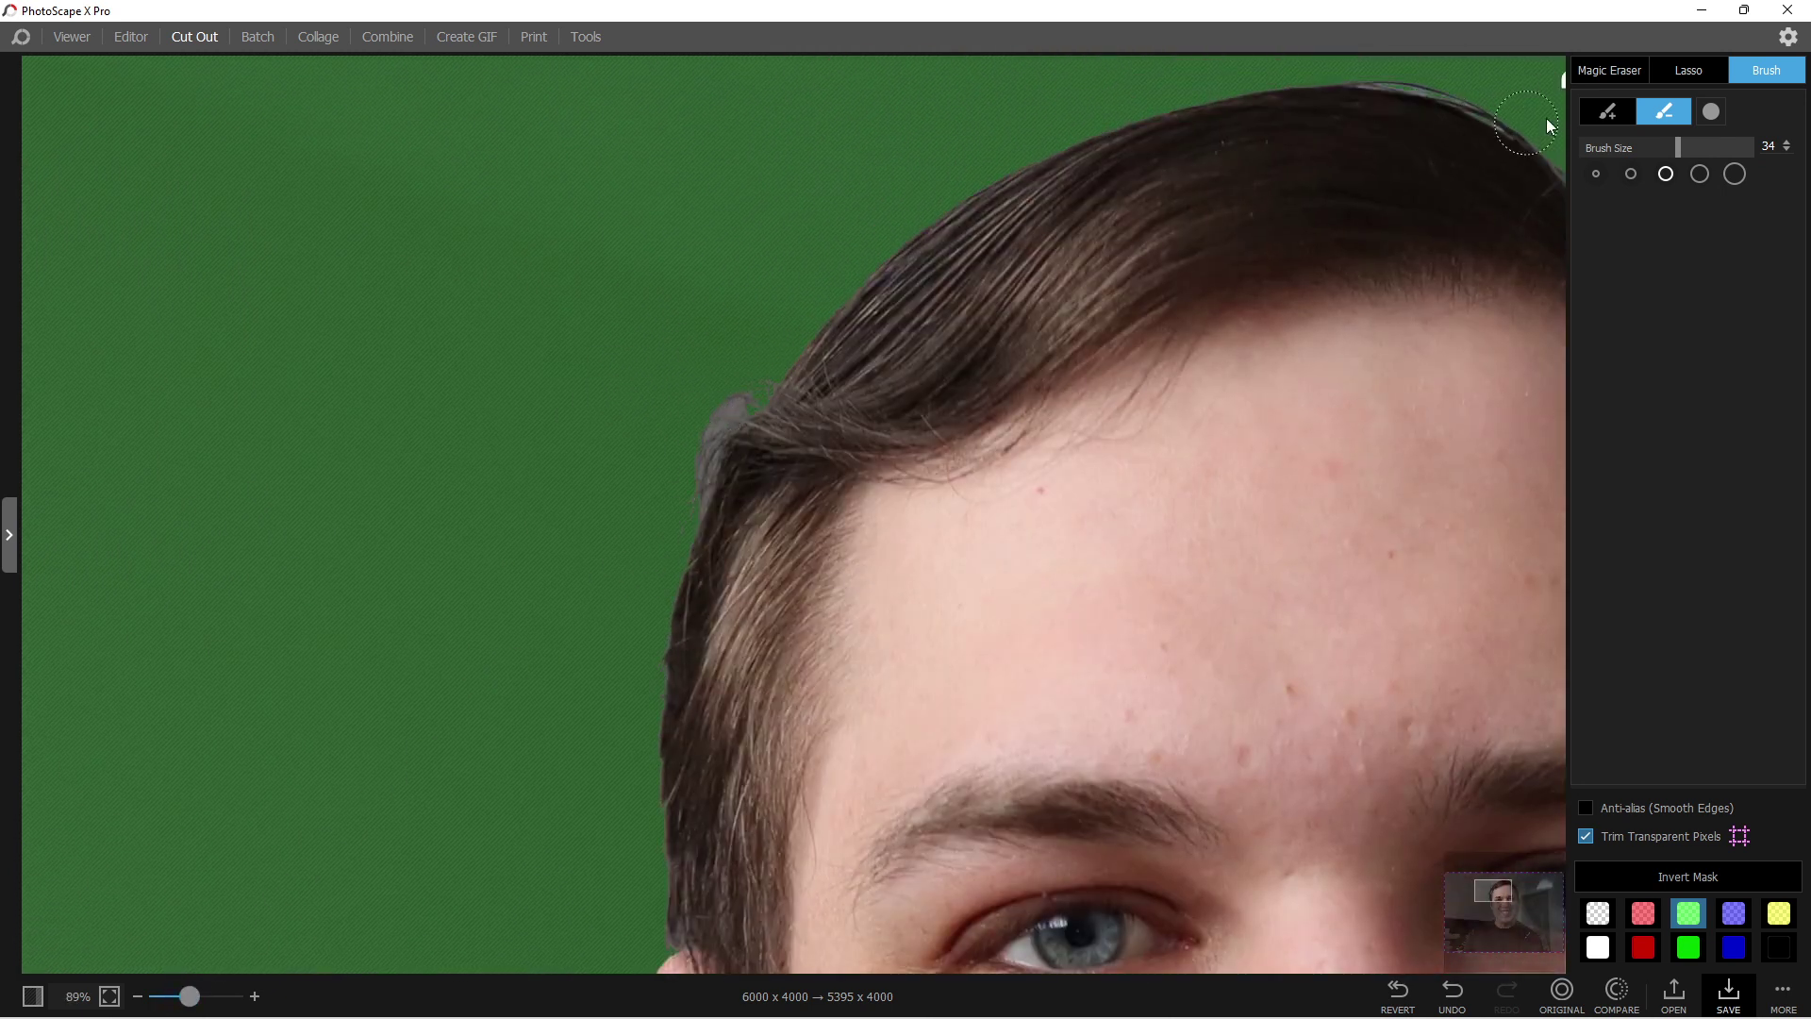
{"action": "left_click", "coordinate": [1622, 66]}
{"action": "left_click", "coordinate": [725, 433]}
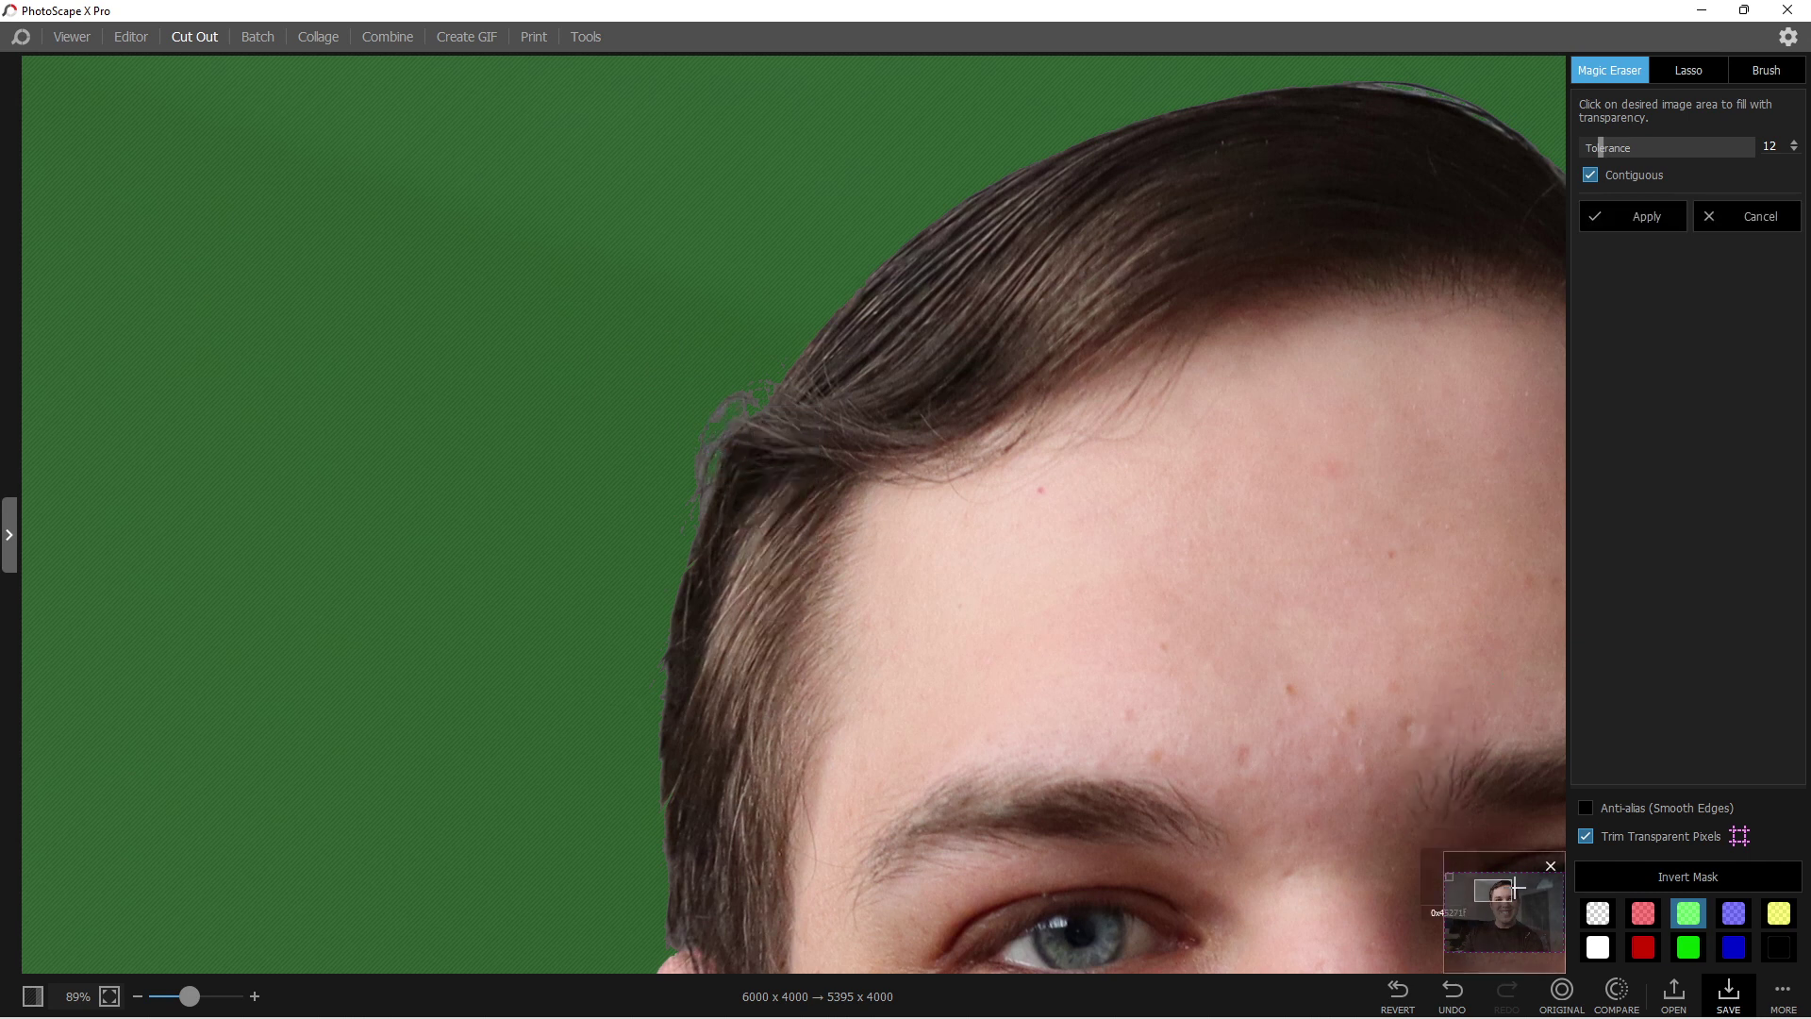
- Preview the cut-out against solid white with the face, chin and shoulders in view
{"action": "left_click", "coordinate": [1515, 887]}
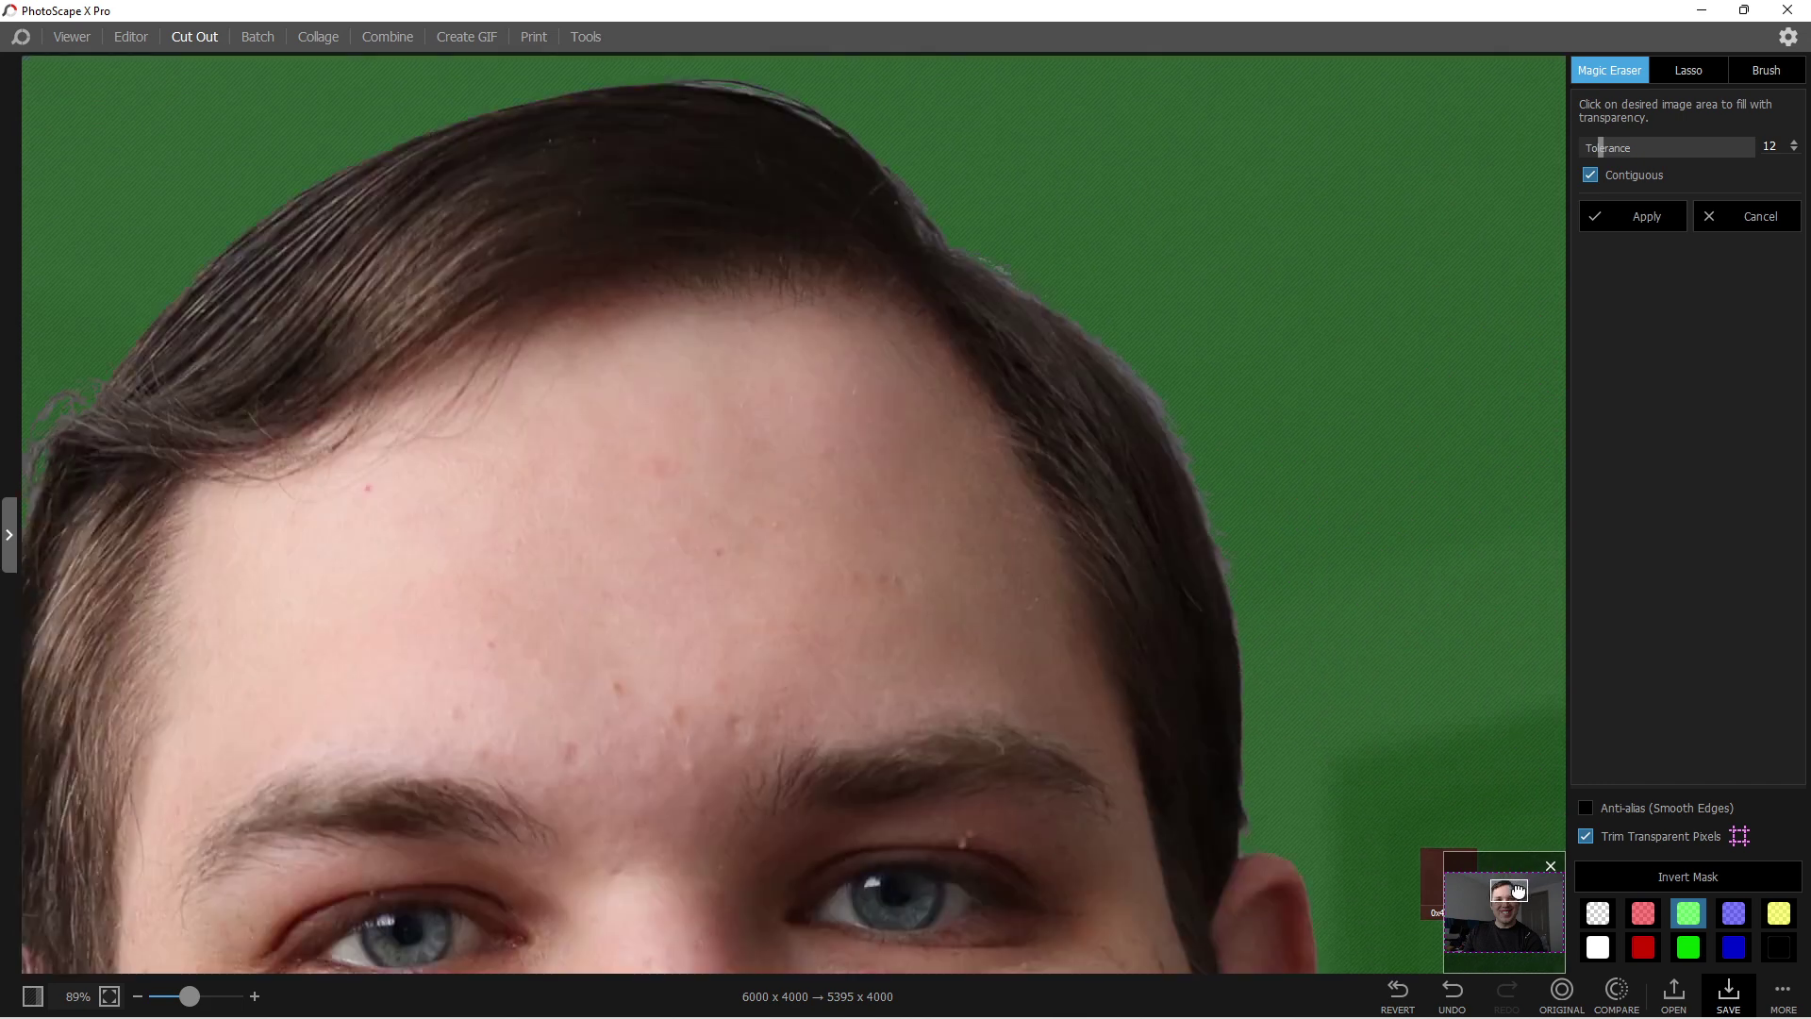
{"action": "left_click_drag", "start_coordinate": [1517, 891], "coordinate": [1523, 923]}
{"action": "left_click", "coordinate": [1598, 946]}
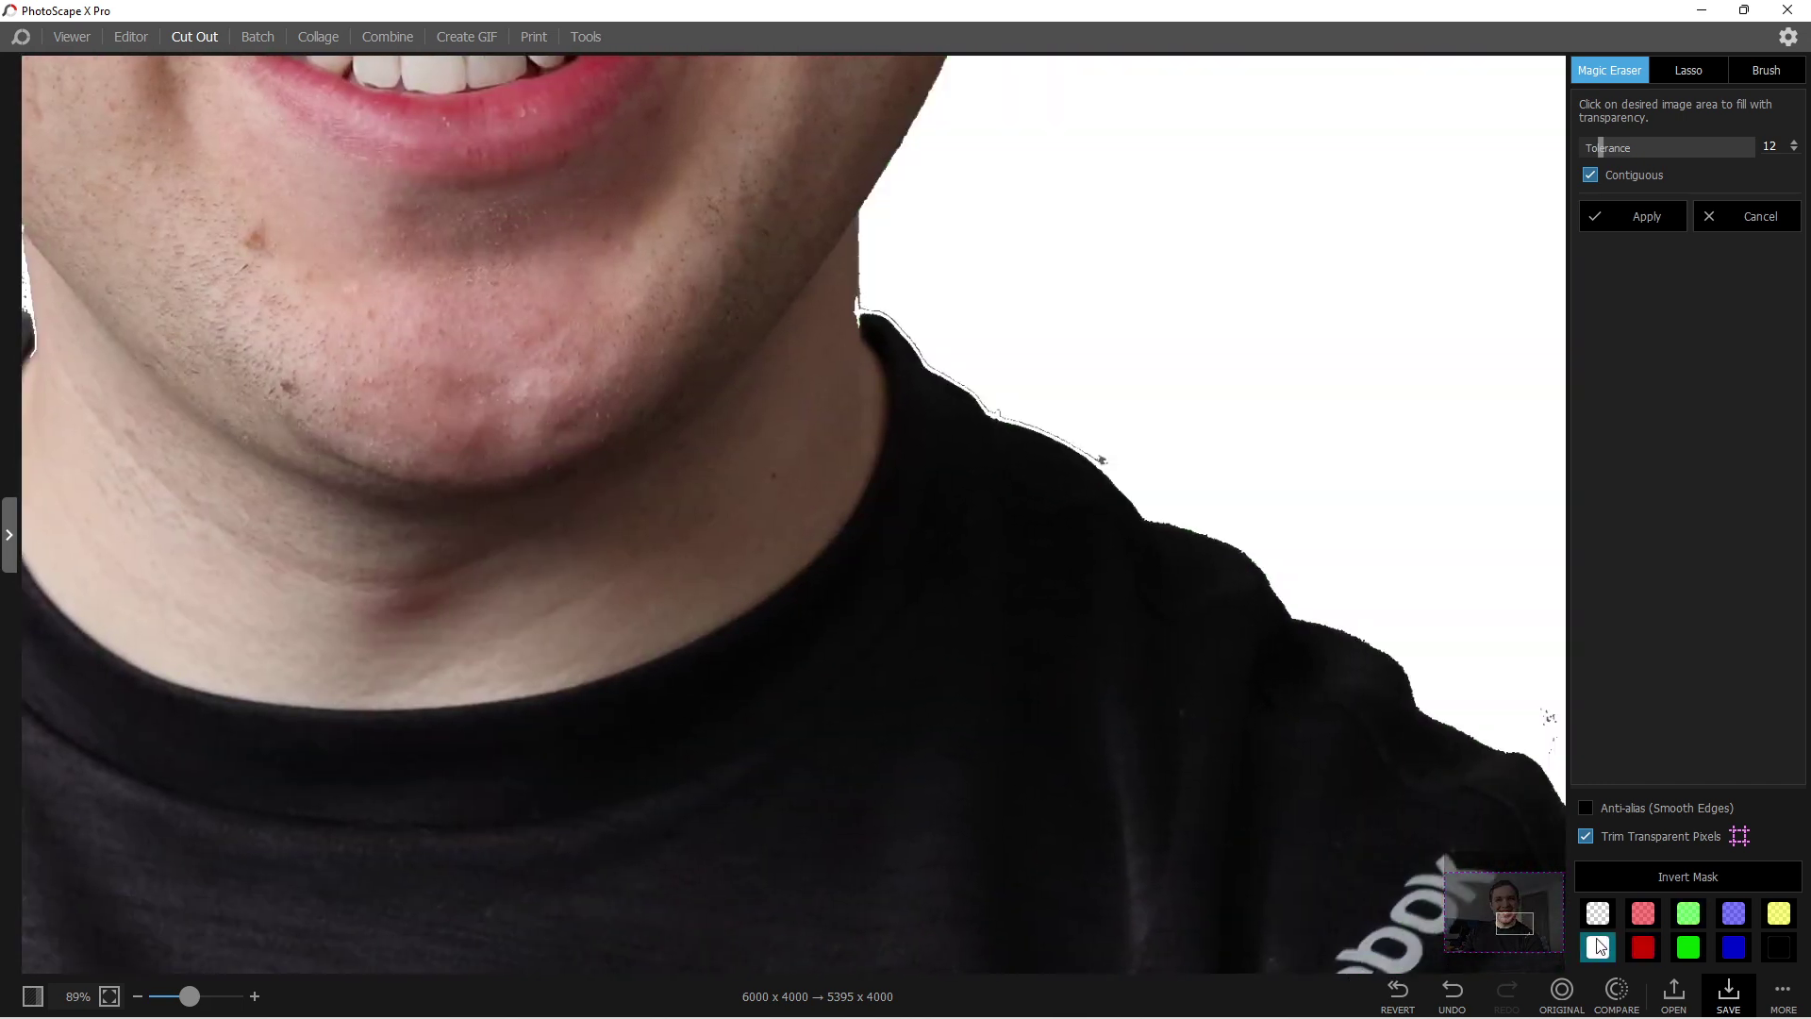
{"action": "mouse_move", "coordinate": [188, 996]}
{"action": "left_mouse_down"}
{"action": "mouse_move", "coordinate": [151, 999]}
{"action": "mouse_move", "coordinate": [197, 987]}
{"action": "left_mouse_up"}
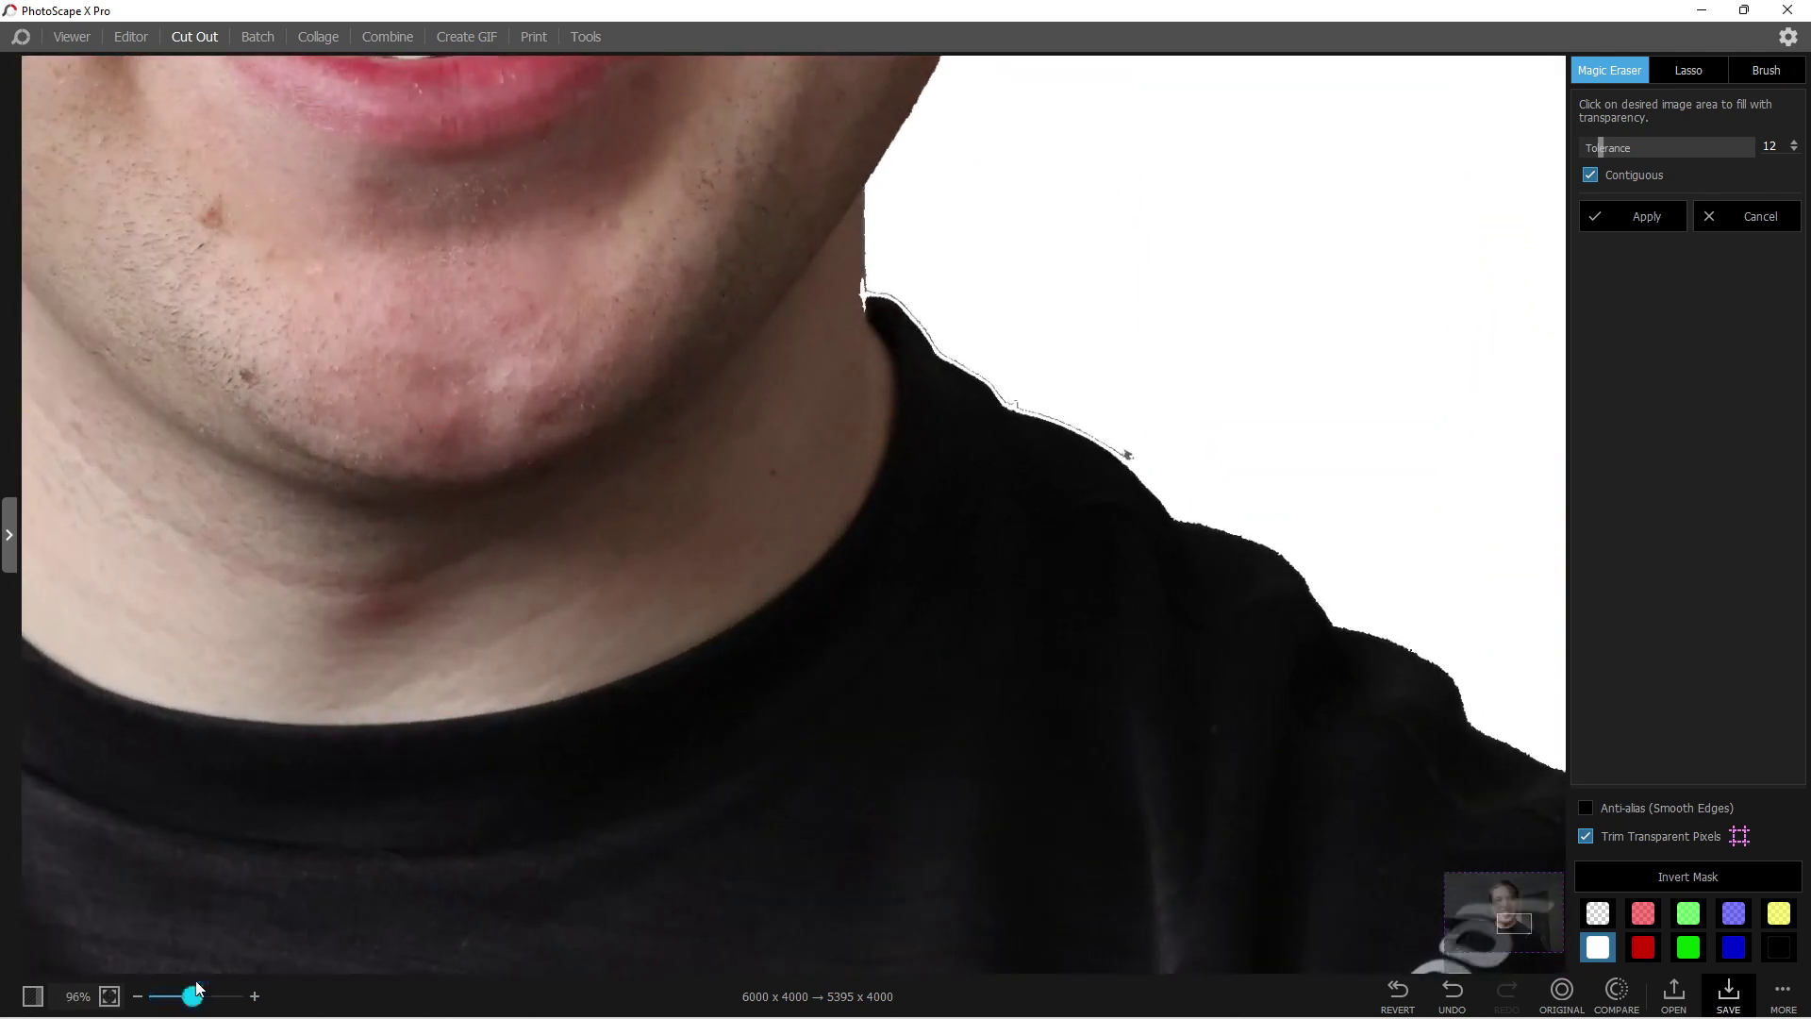
- Brush away the grey fringe along the shoulder edge and the speckles beside the jaw and neck
{"action": "left_click", "coordinate": [1766, 70]}
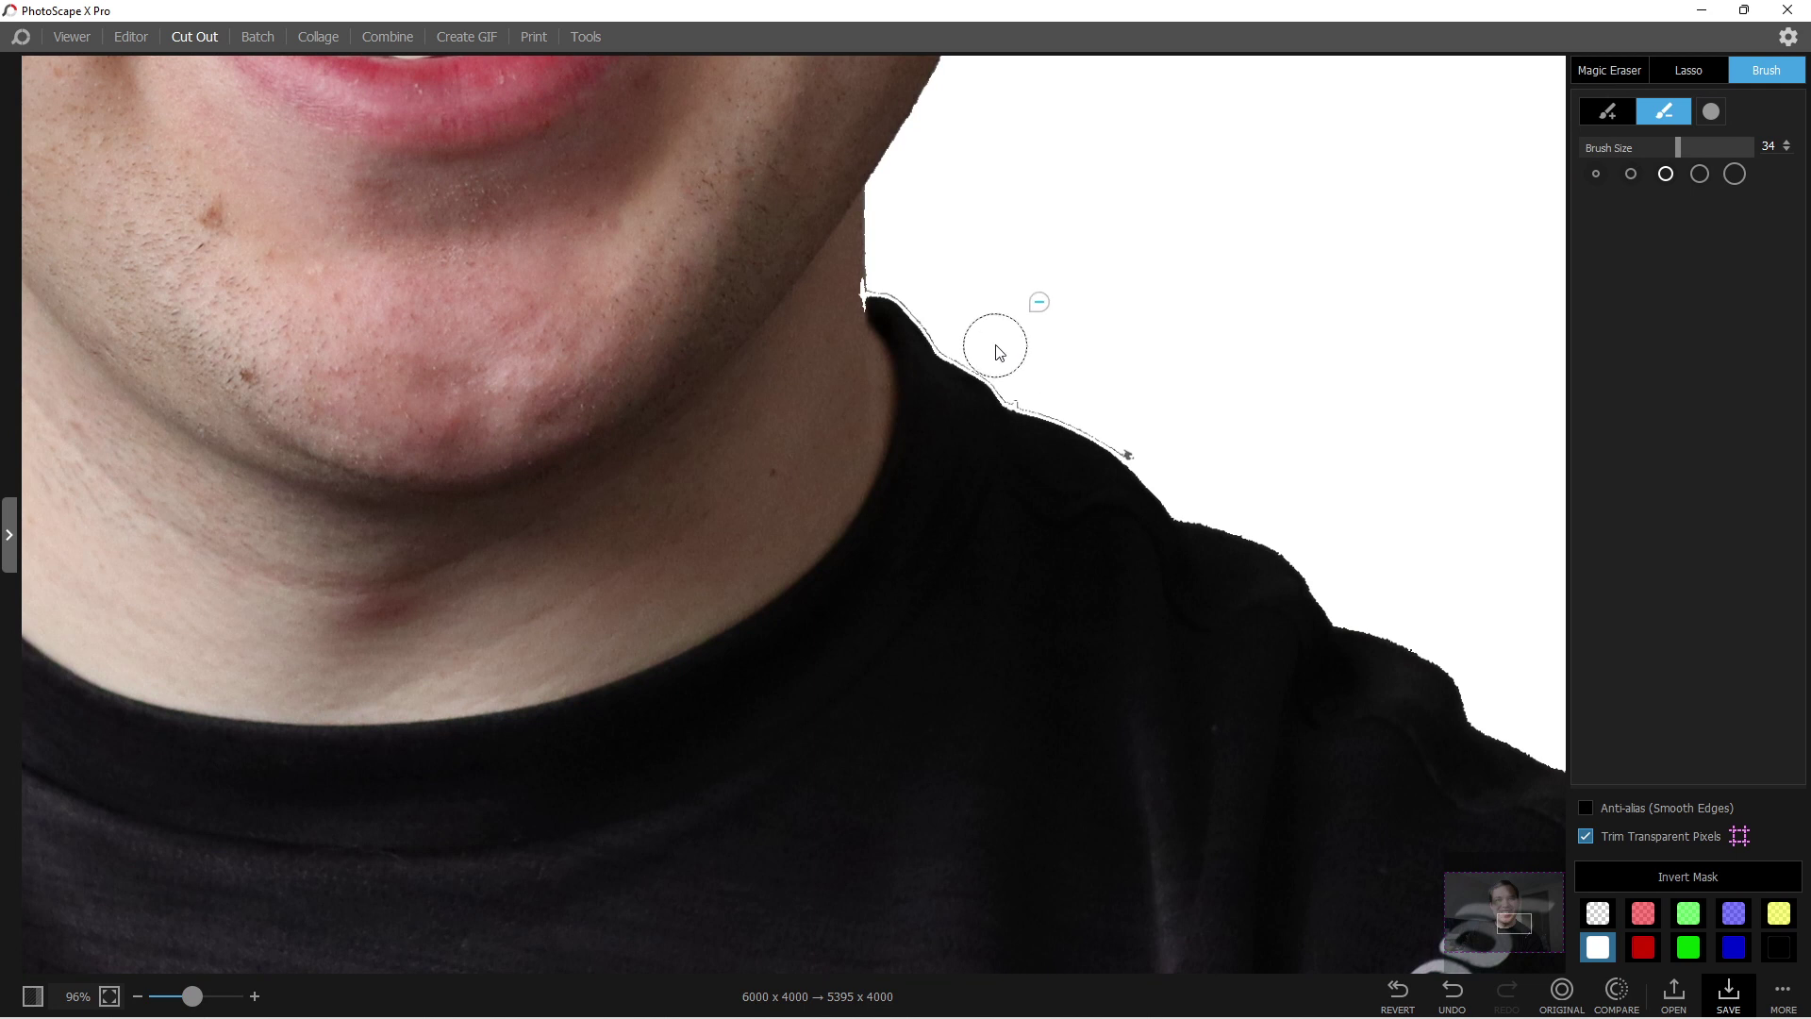
{"action": "left_click", "coordinate": [1603, 113]}
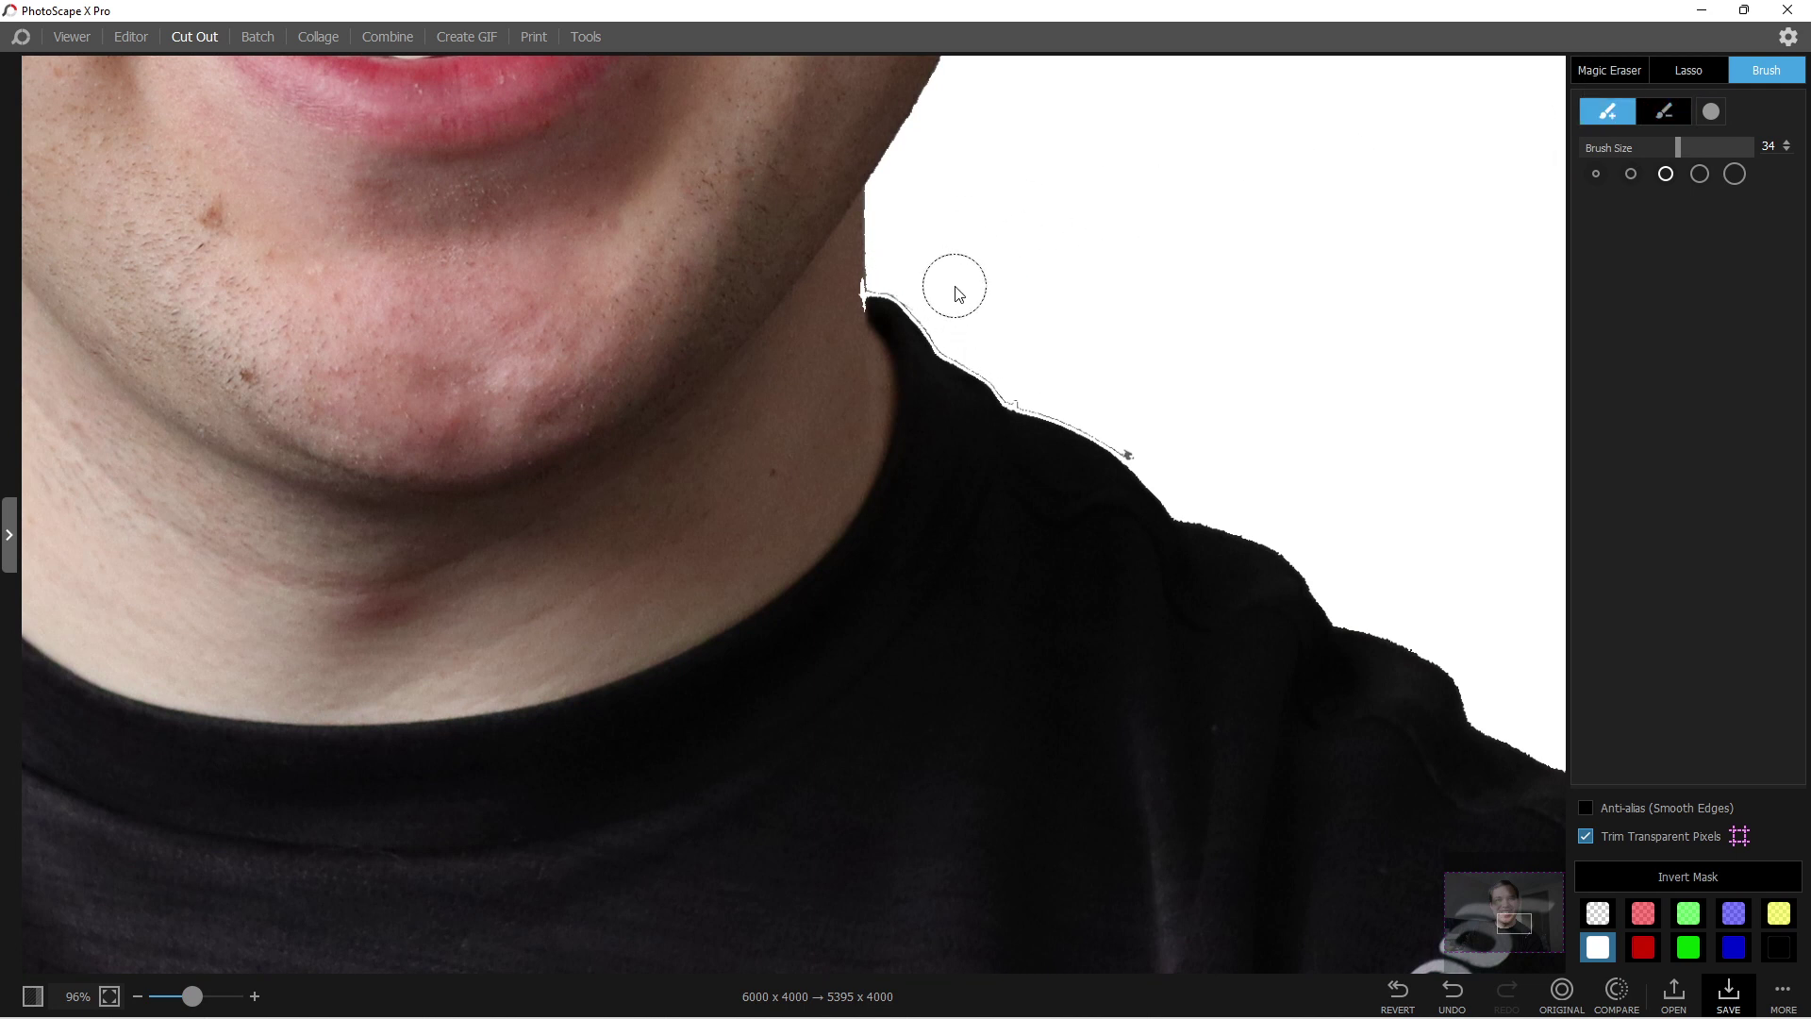
{"action": "left_click", "coordinate": [1663, 112]}
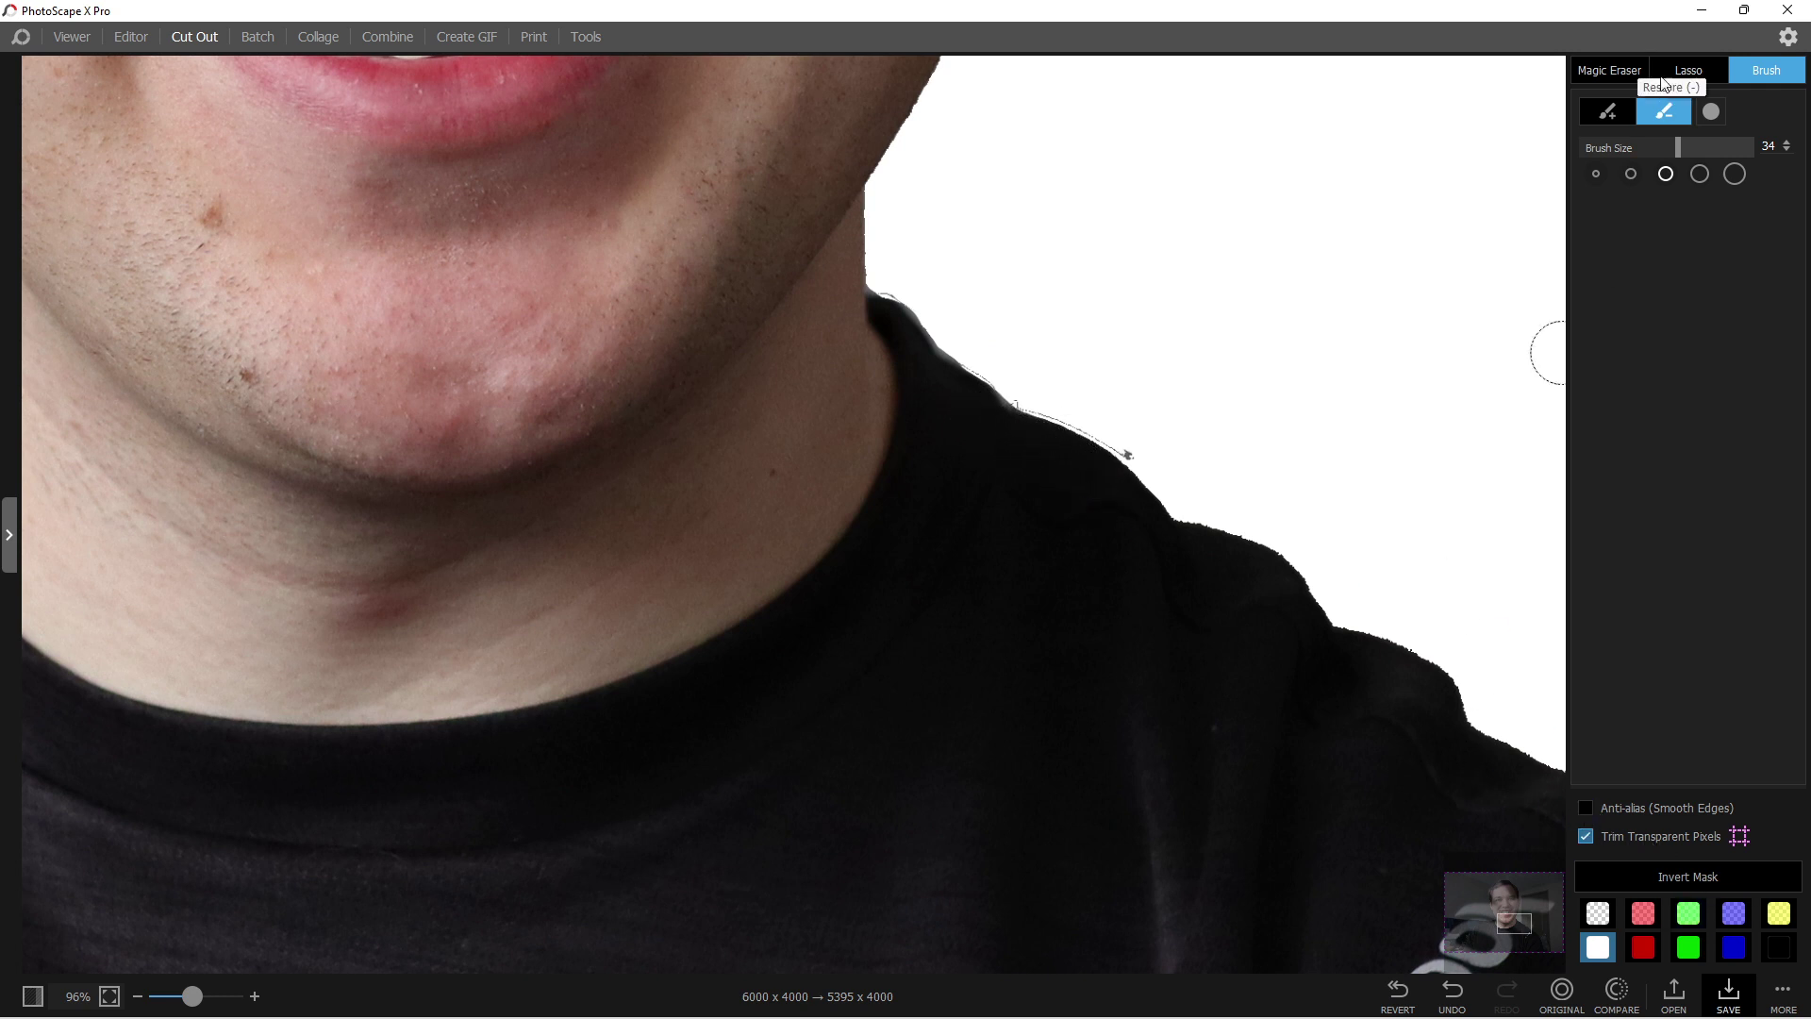
{"action": "left_click", "coordinate": [1607, 111]}
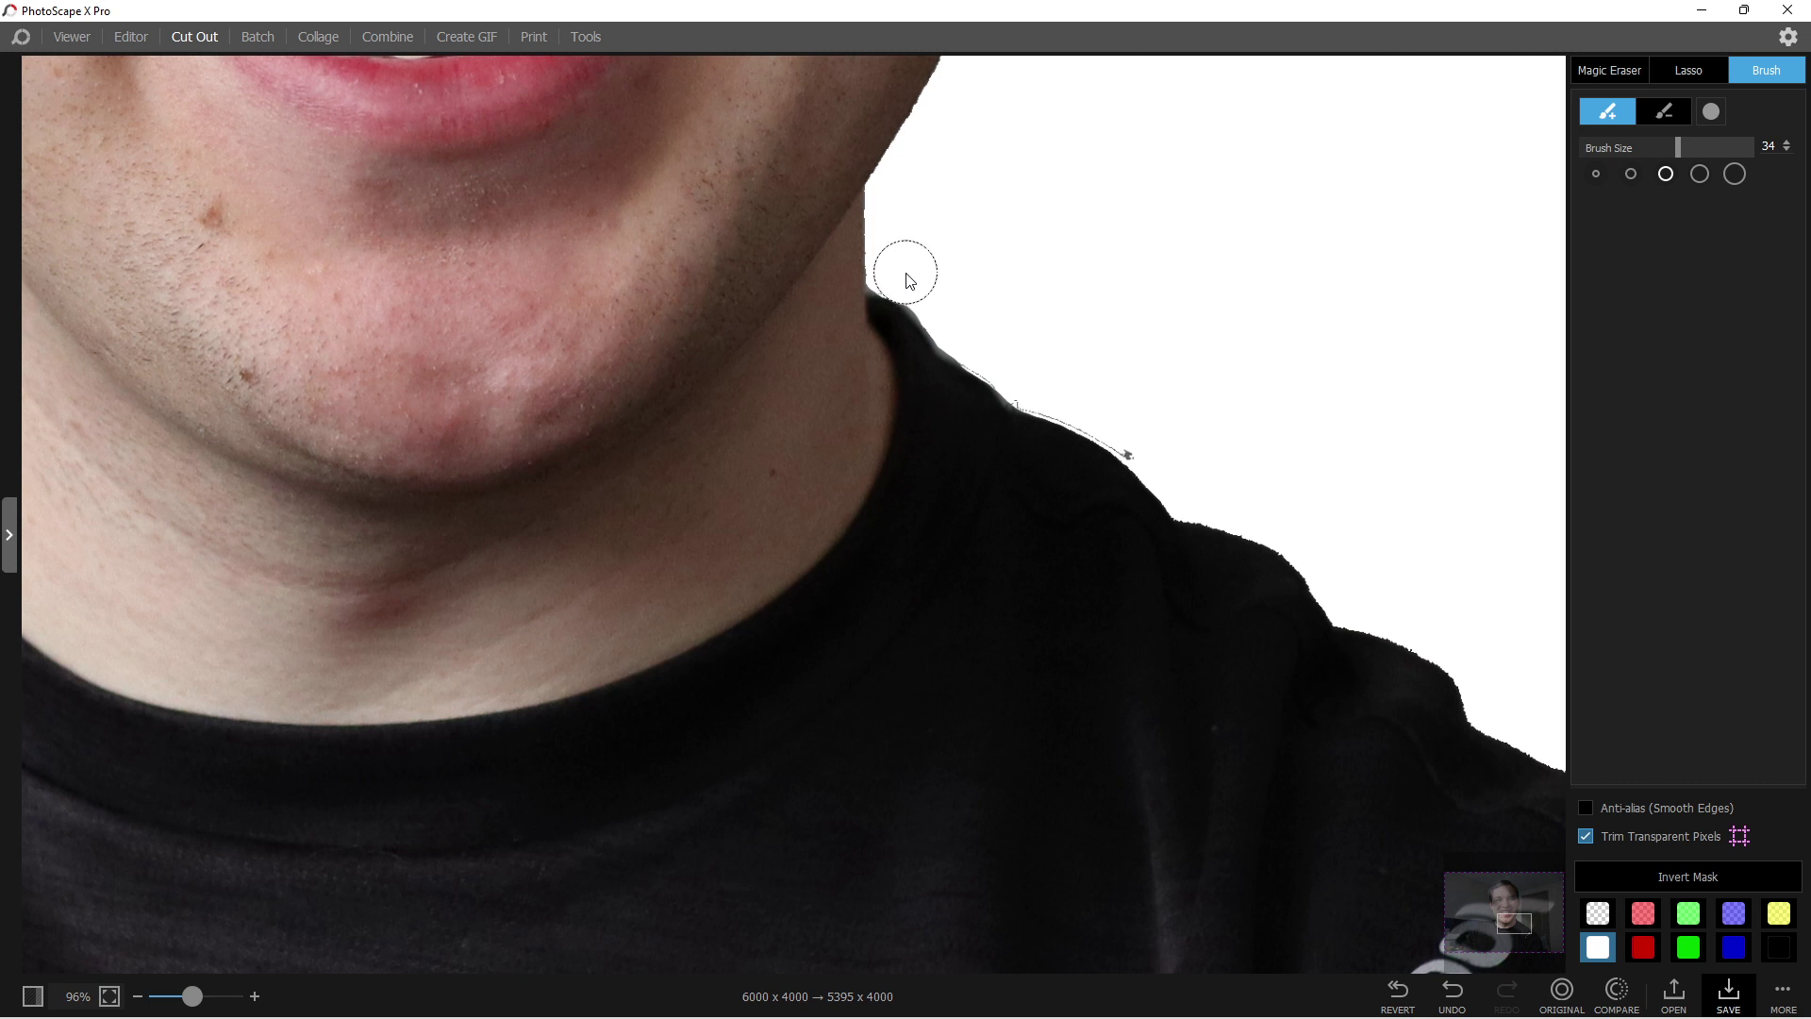
{"action": "left_click_drag", "start_coordinate": [953, 318], "coordinate": [1186, 464]}
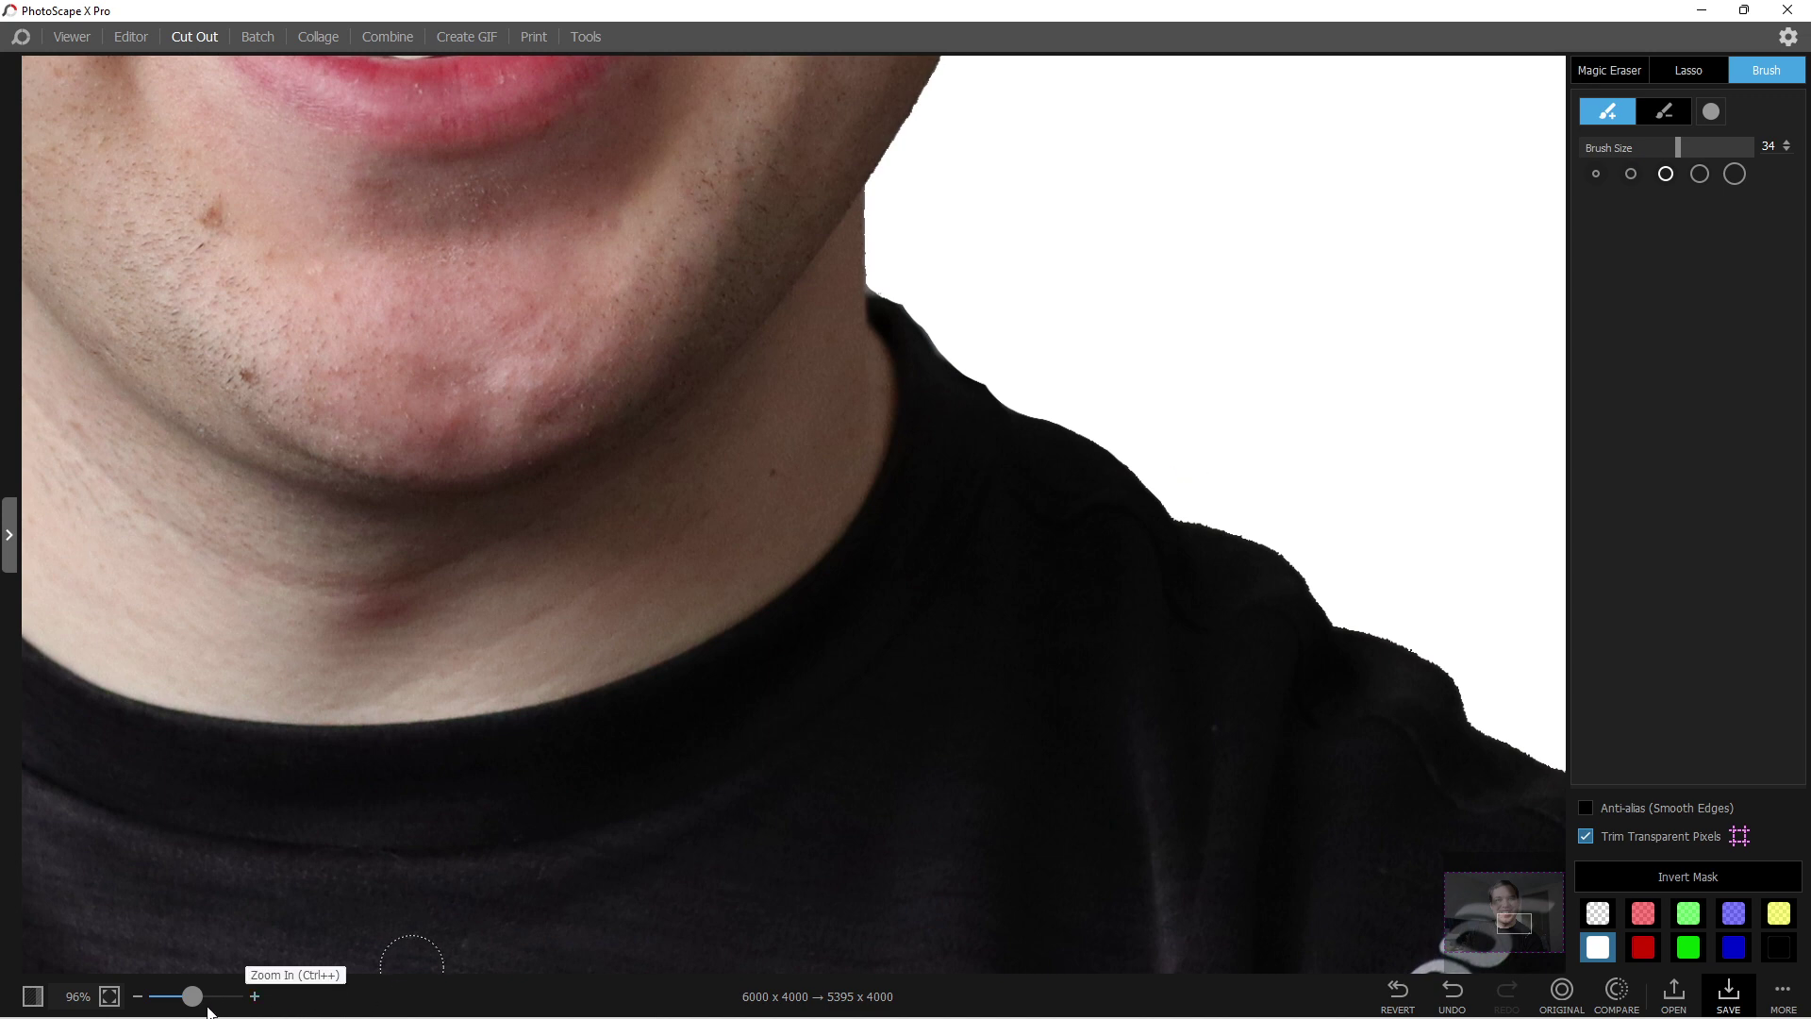
{"action": "mouse_move", "coordinate": [192, 996]}
{"action": "left_mouse_down"}
{"action": "mouse_move", "coordinate": [163, 998]}
{"action": "mouse_move", "coordinate": [189, 996]}
{"action": "left_mouse_up"}
{"action": "left_click_drag", "start_coordinate": [1513, 931], "coordinate": [1492, 923]}
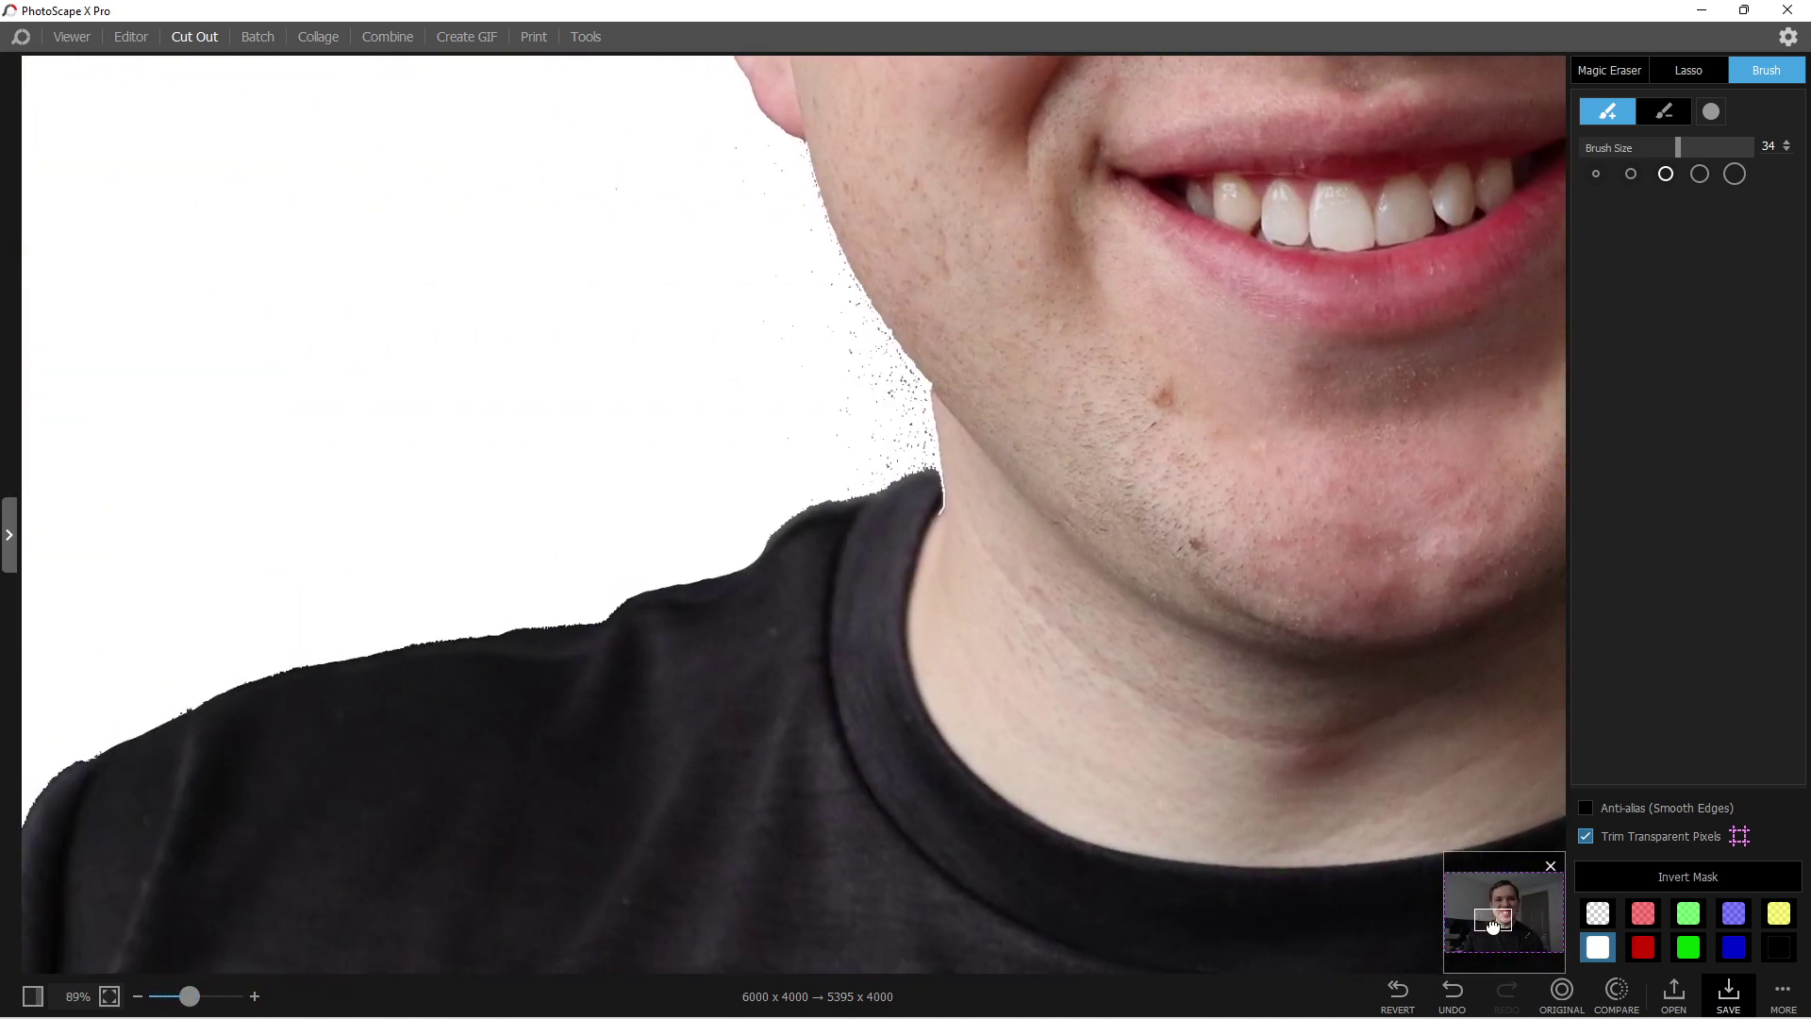
{"action": "mouse_move", "coordinate": [768, 208]}
{"action": "left_mouse_down"}
{"action": "mouse_move", "coordinate": [899, 417]}
{"action": "mouse_move", "coordinate": [876, 448]}
{"action": "mouse_move", "coordinate": [845, 444]}
{"action": "mouse_move", "coordinate": [593, 139]}
{"action": "mouse_move", "coordinate": [764, 369]}
{"action": "mouse_move", "coordinate": [853, 437]}
{"action": "left_mouse_up"}
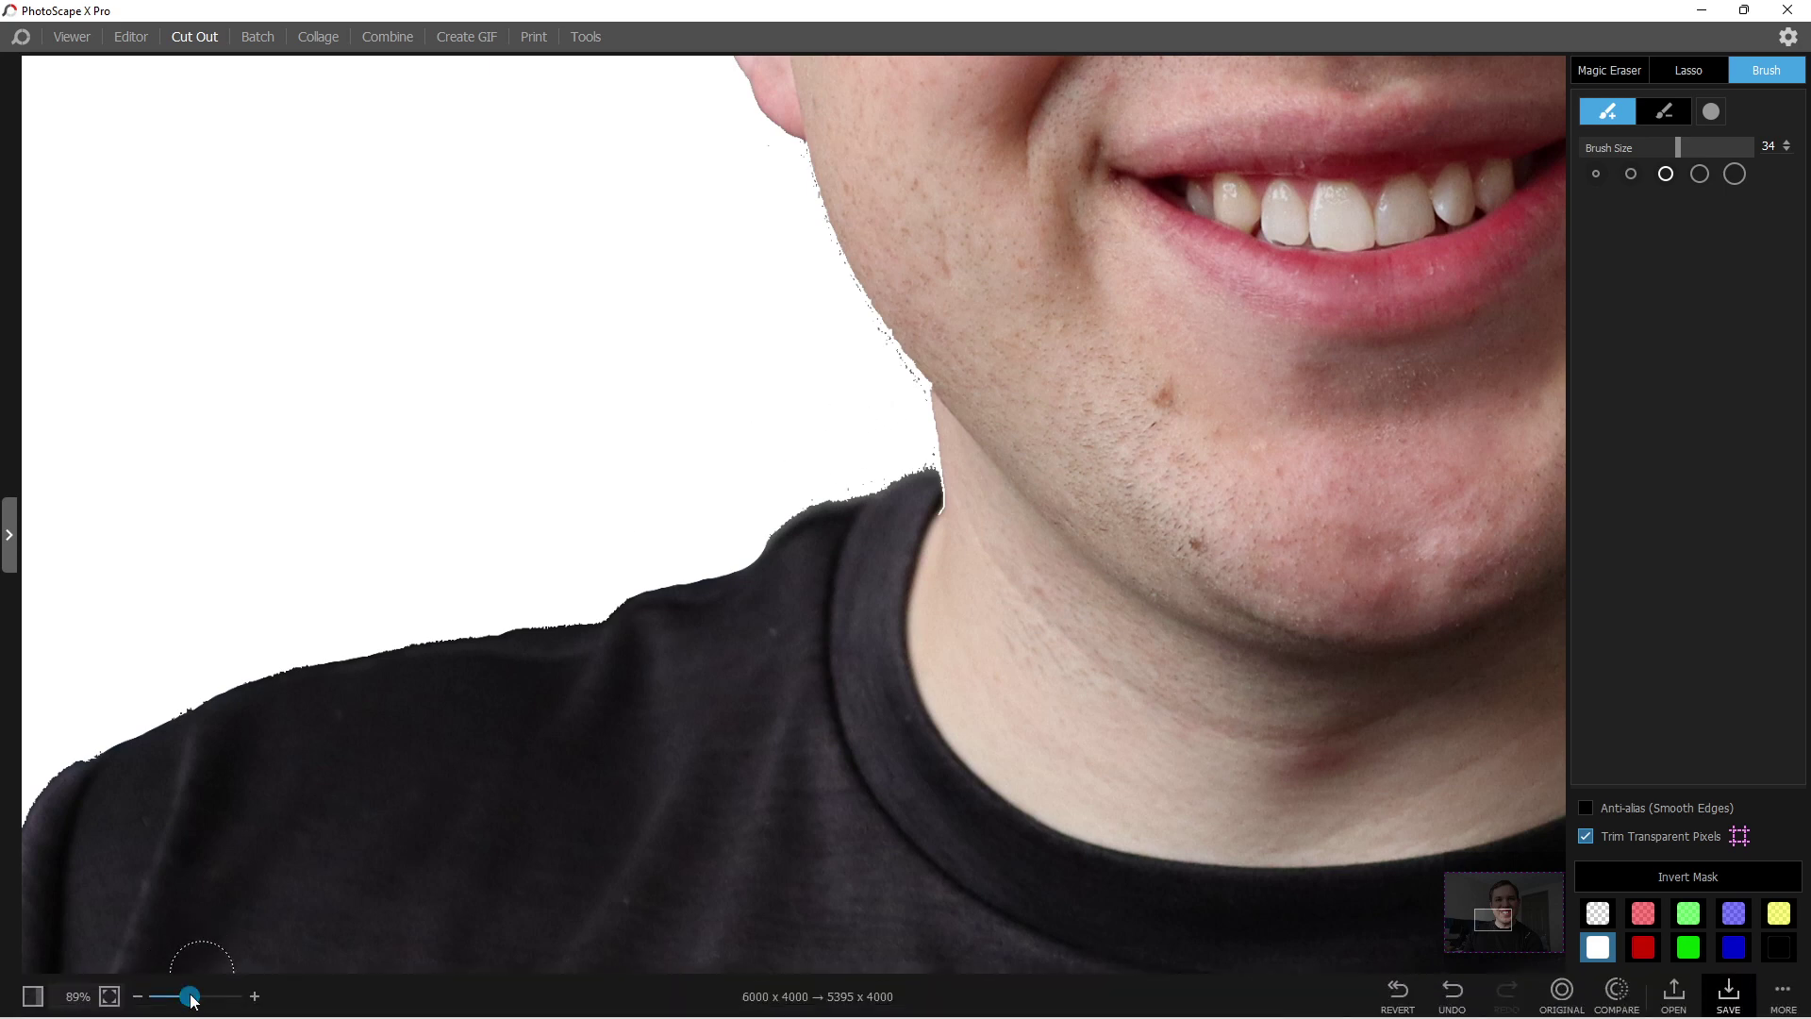
- Enable smooth edges, use brush size 45 to erase leftover margins to 4185 x 3614, preview in green
{"action": "left_click_drag", "start_coordinate": [188, 995], "coordinate": [162, 995]}
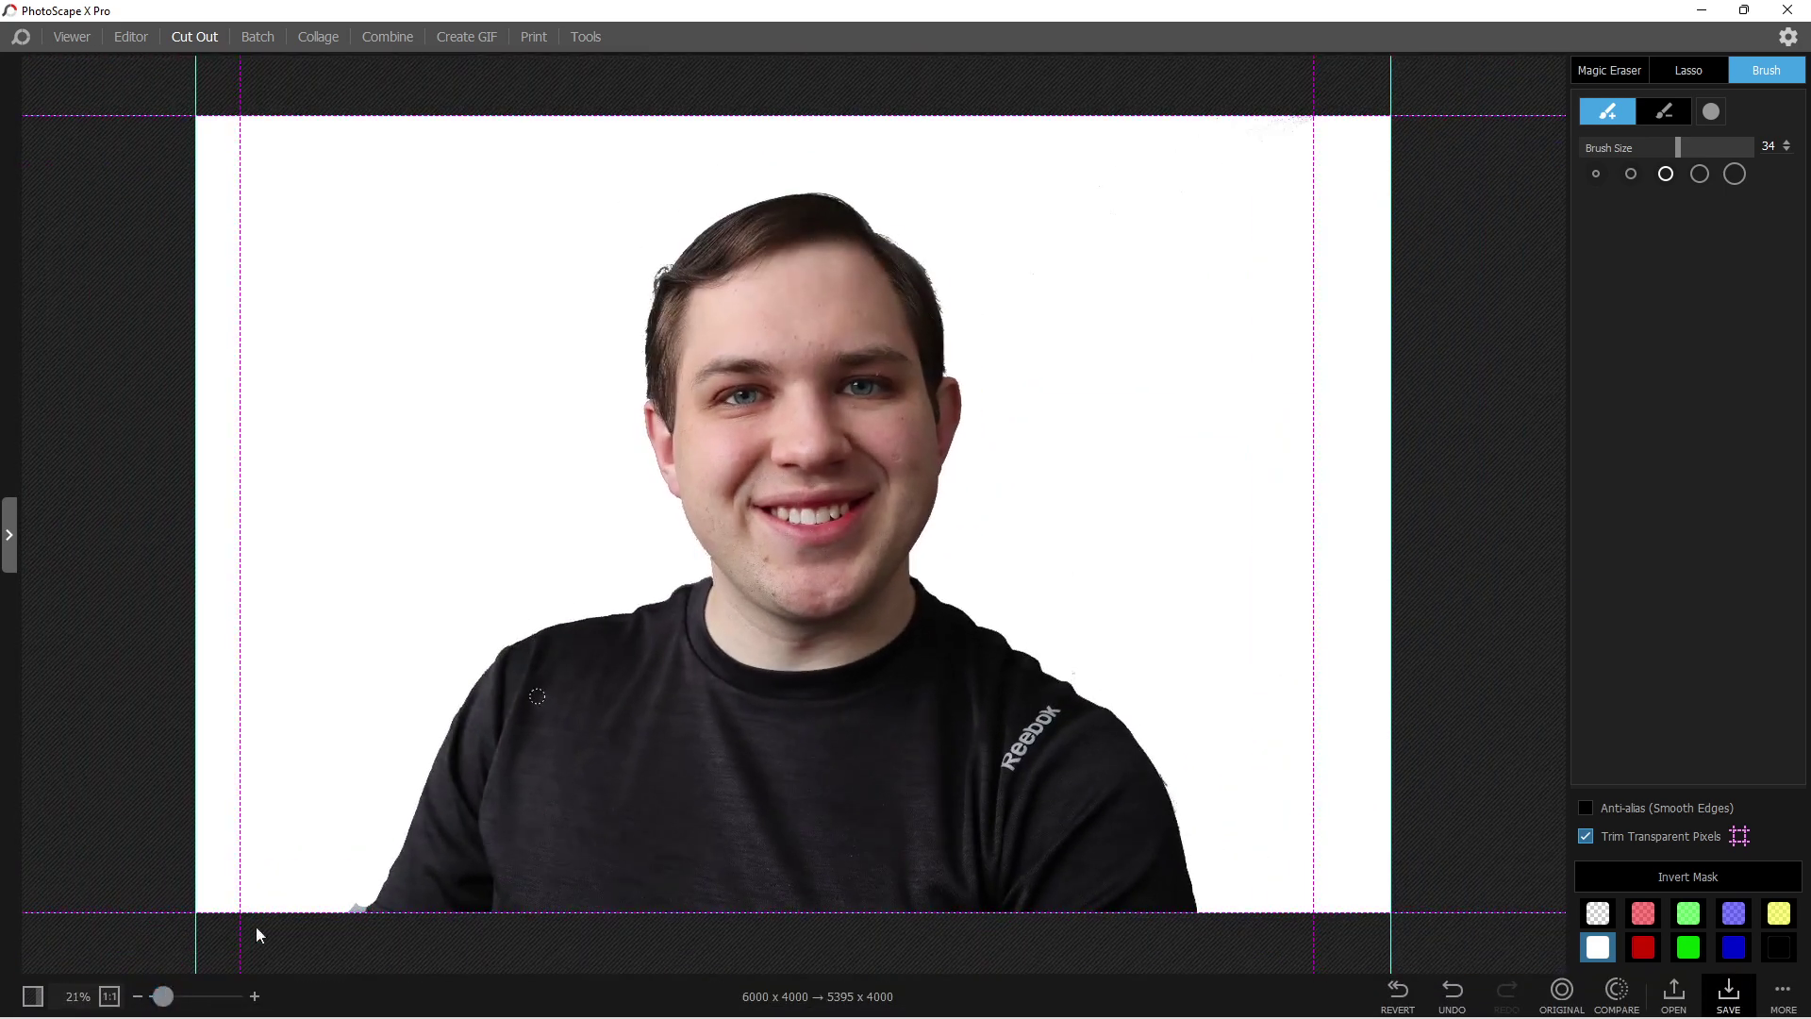
{"action": "left_click", "coordinate": [1587, 809]}
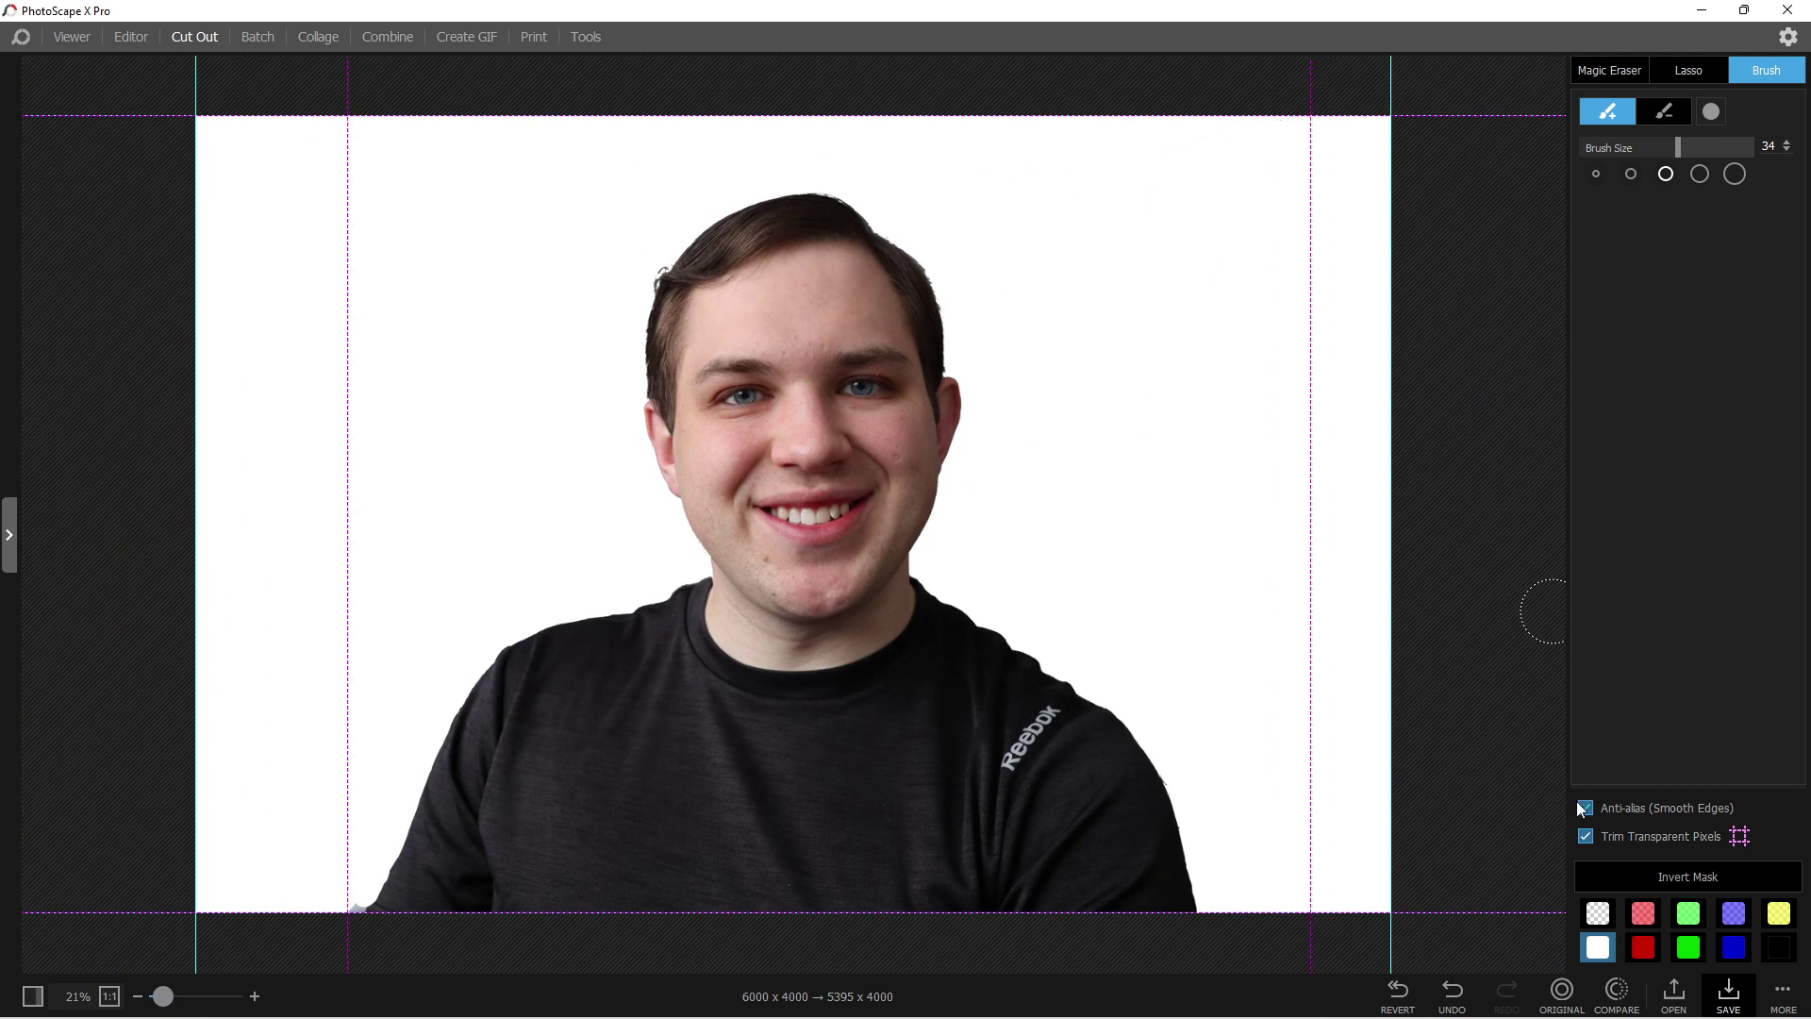
{"action": "left_click", "coordinate": [1699, 173]}
{"action": "mouse_move", "coordinate": [1282, 807]}
{"action": "left_mouse_down"}
{"action": "mouse_move", "coordinate": [1277, 896]}
{"action": "mouse_move", "coordinate": [1184, 130]}
{"action": "left_mouse_up"}
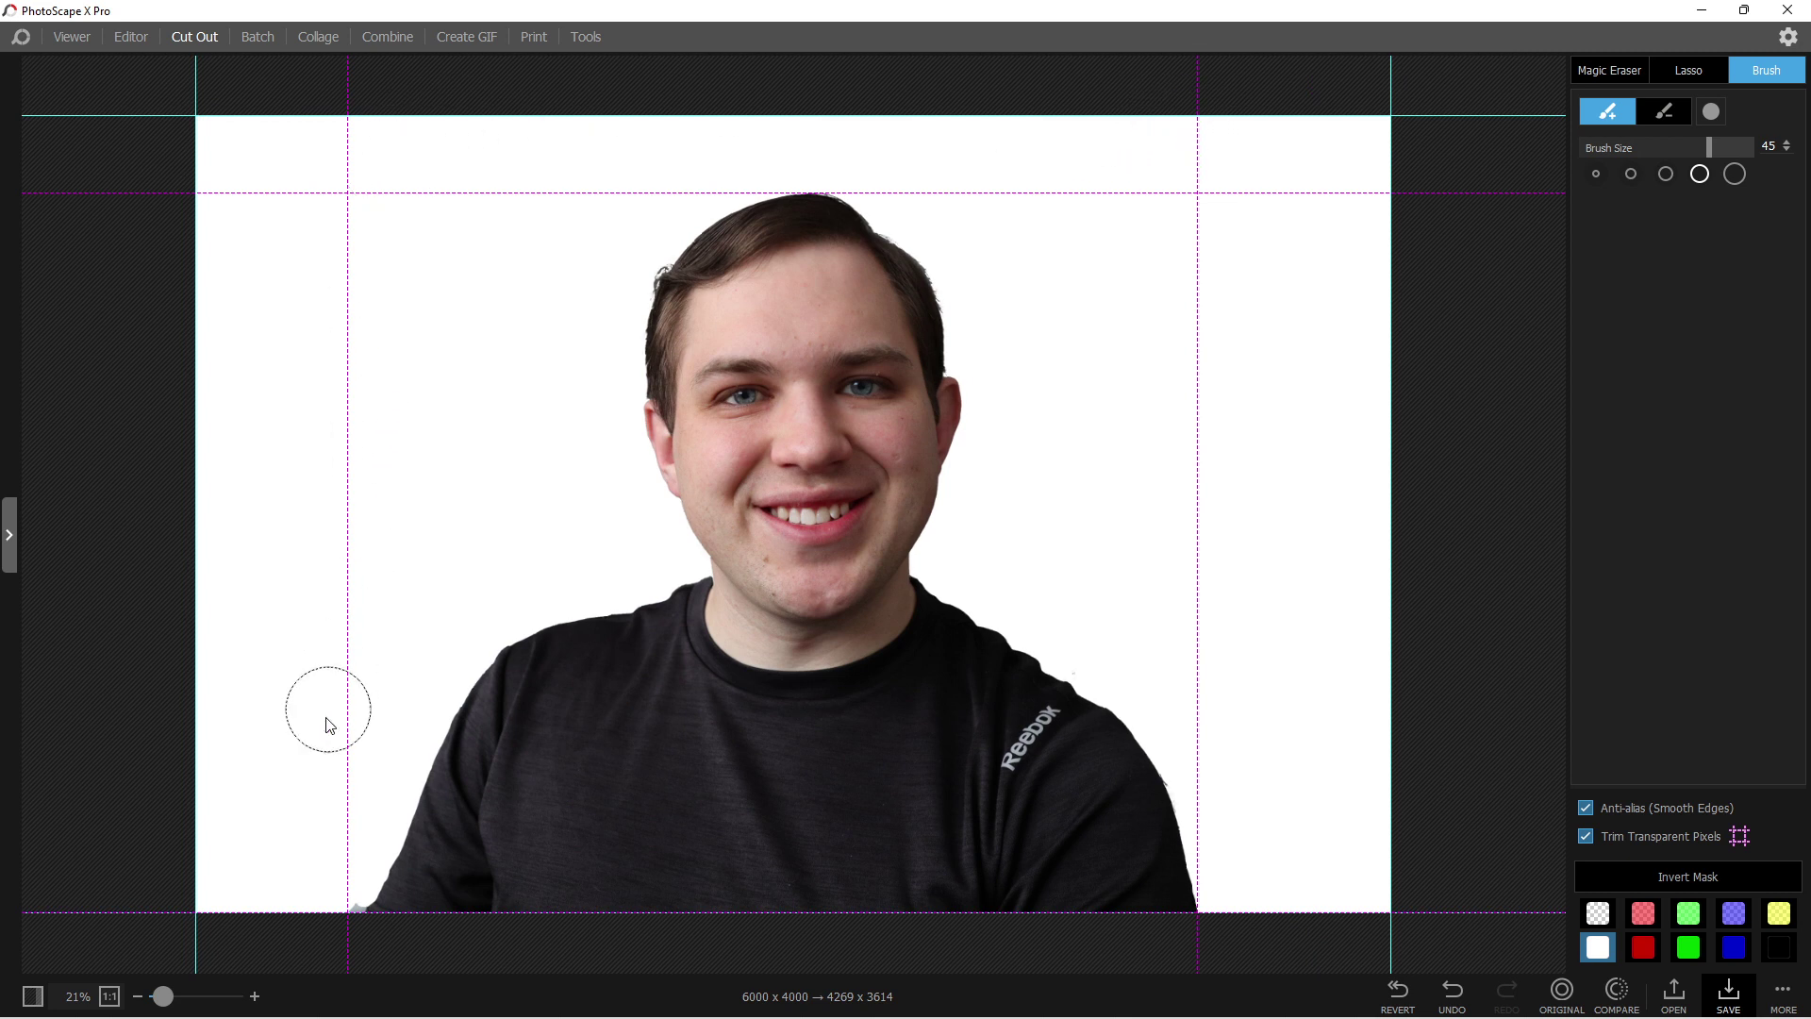
{"action": "left_click", "coordinate": [323, 874]}
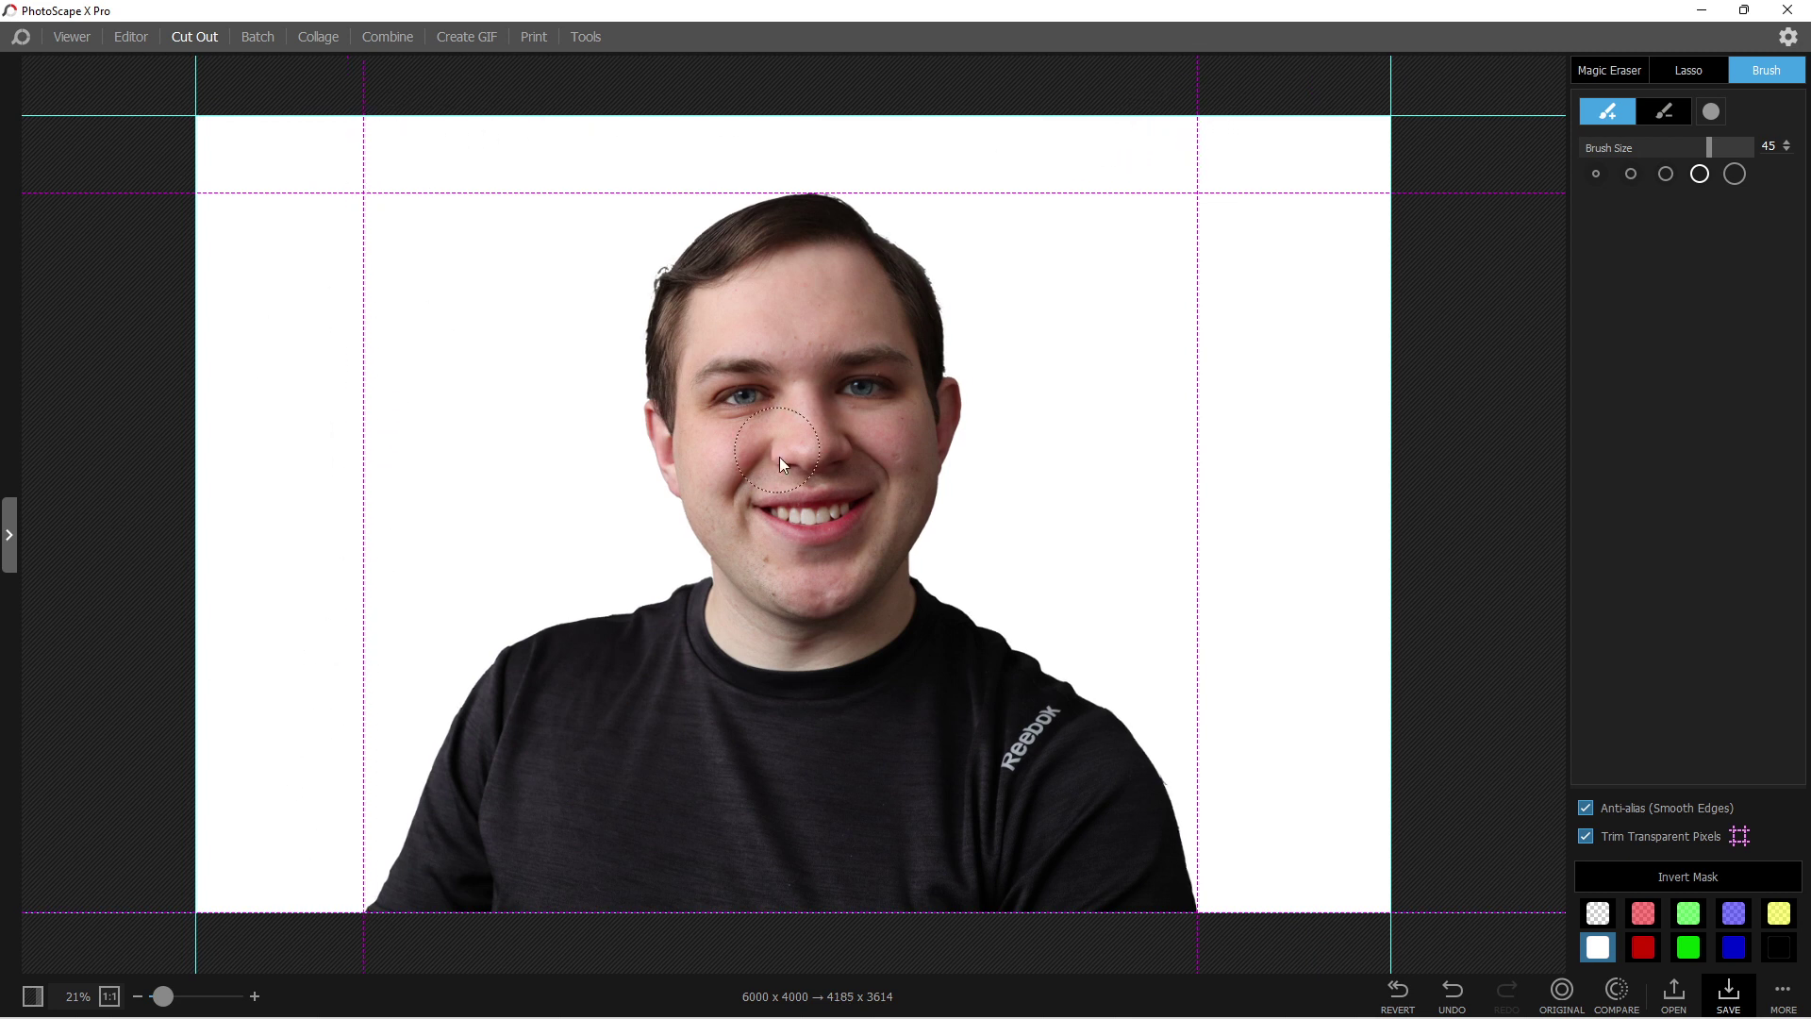
{"action": "left_click", "coordinate": [1595, 913]}
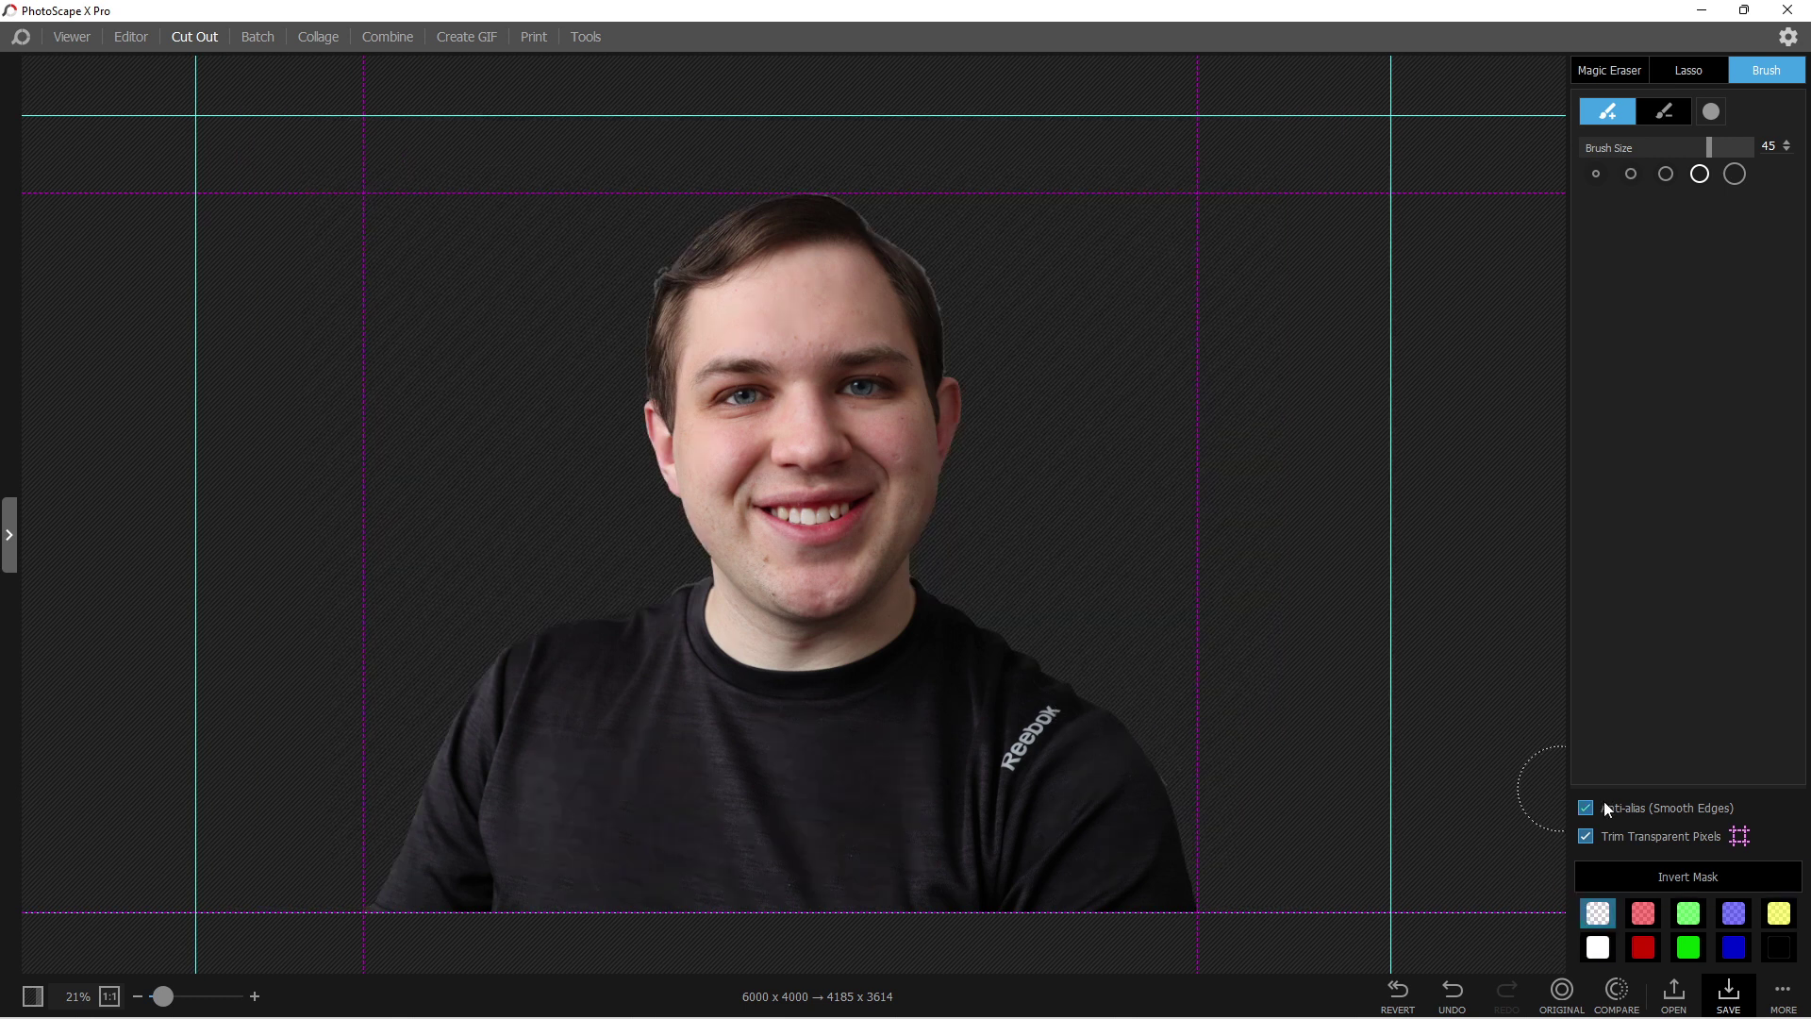
{"action": "left_click", "coordinate": [1687, 914]}
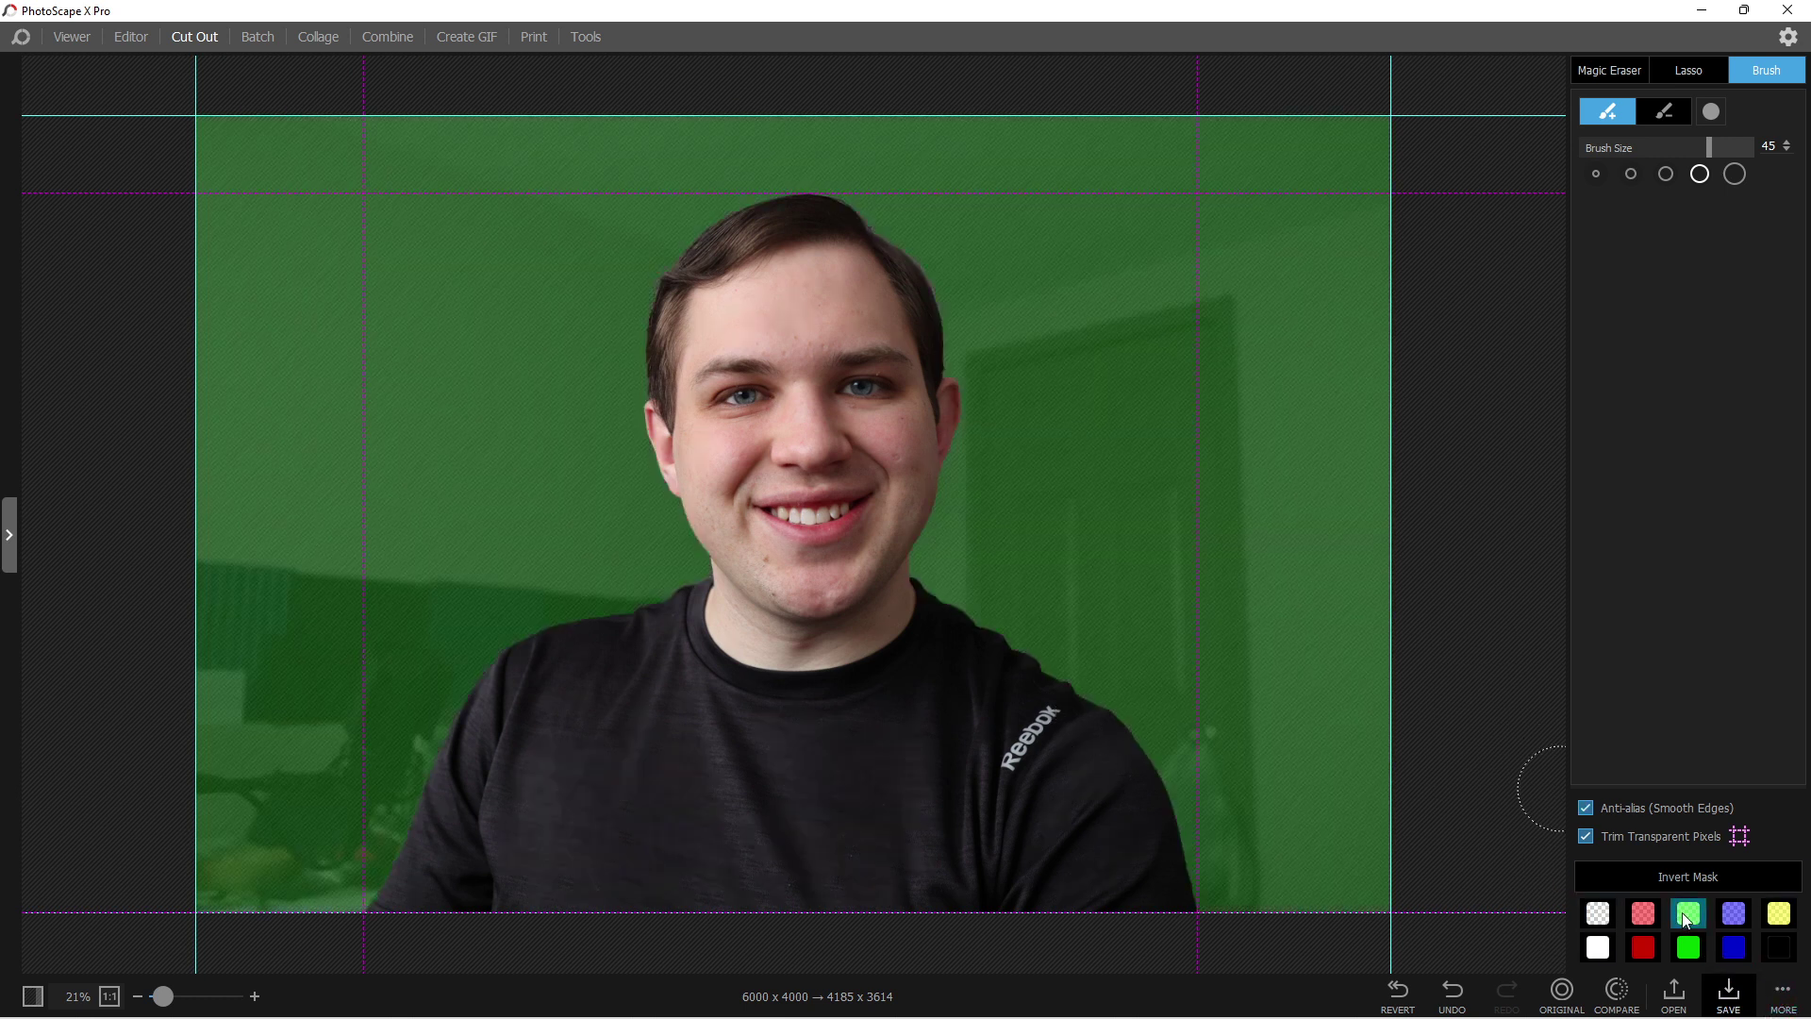
- Save the cutout to the Desktop as a PNG named starting 'co', then check it in Explorer
{"action": "left_click", "coordinate": [1729, 992]}
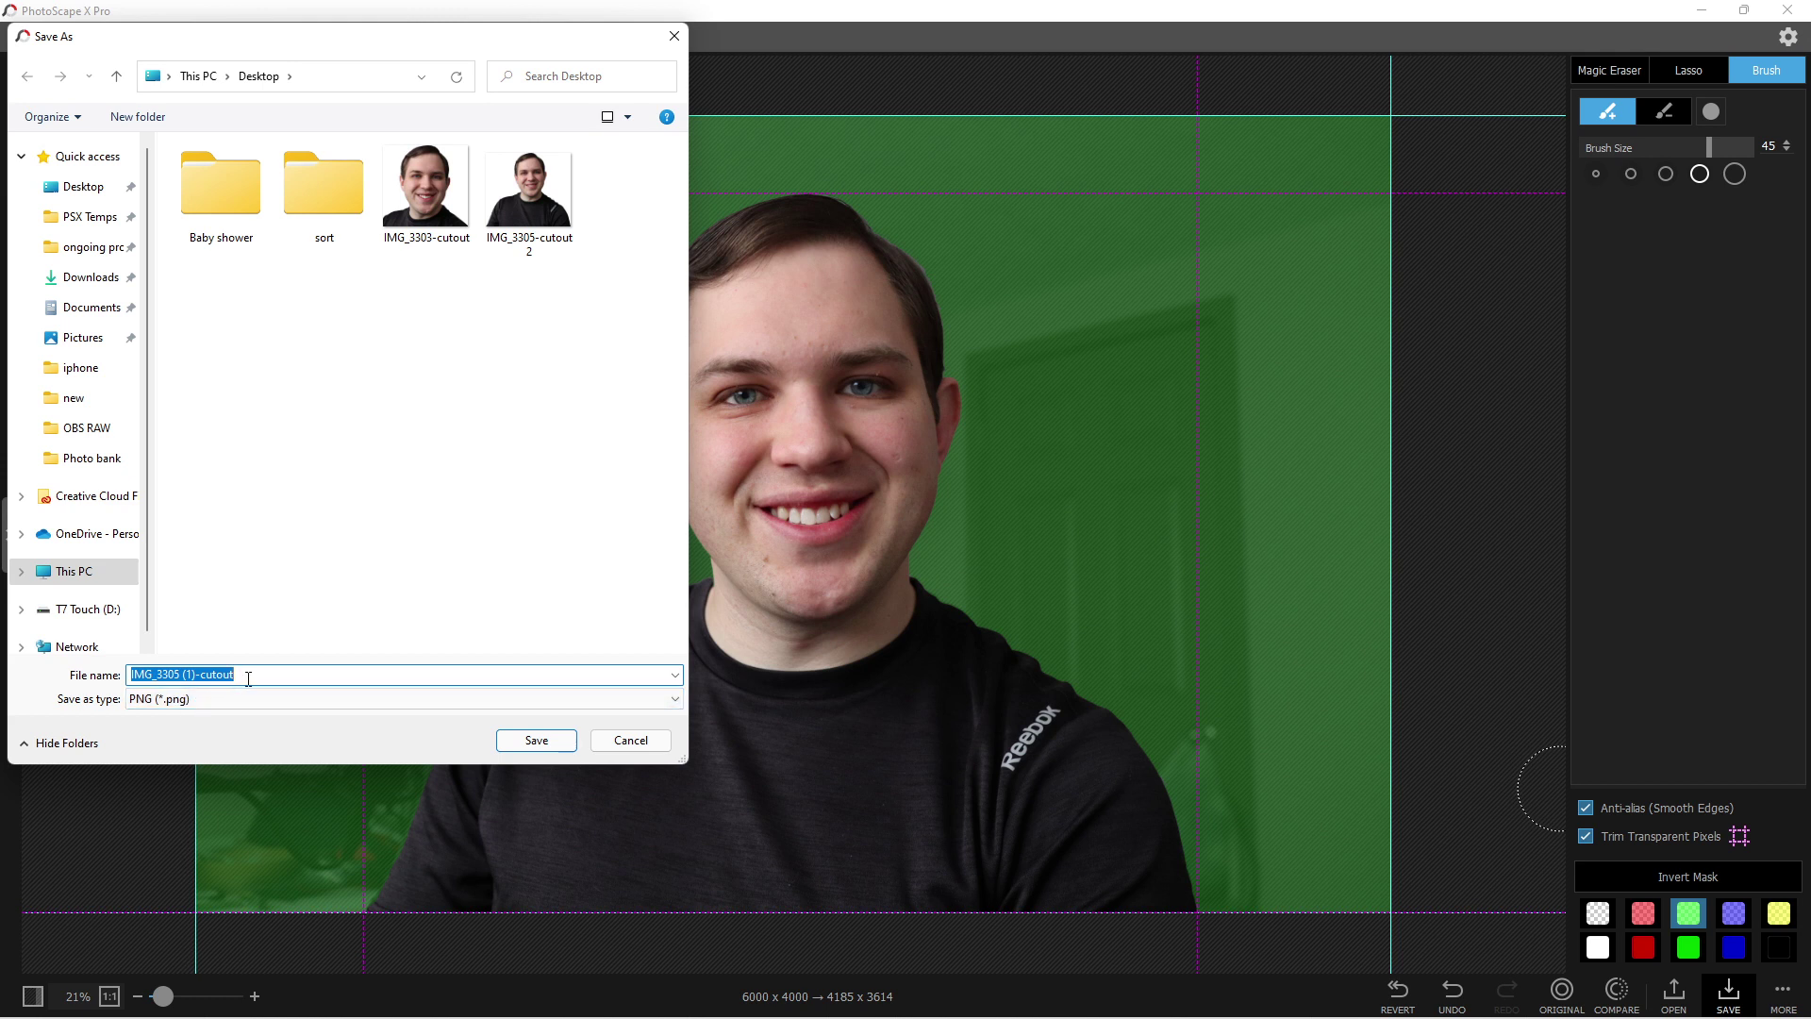
{"action": "type", "text": "co"}
{"action": "left_click", "coordinate": [517, 742]}
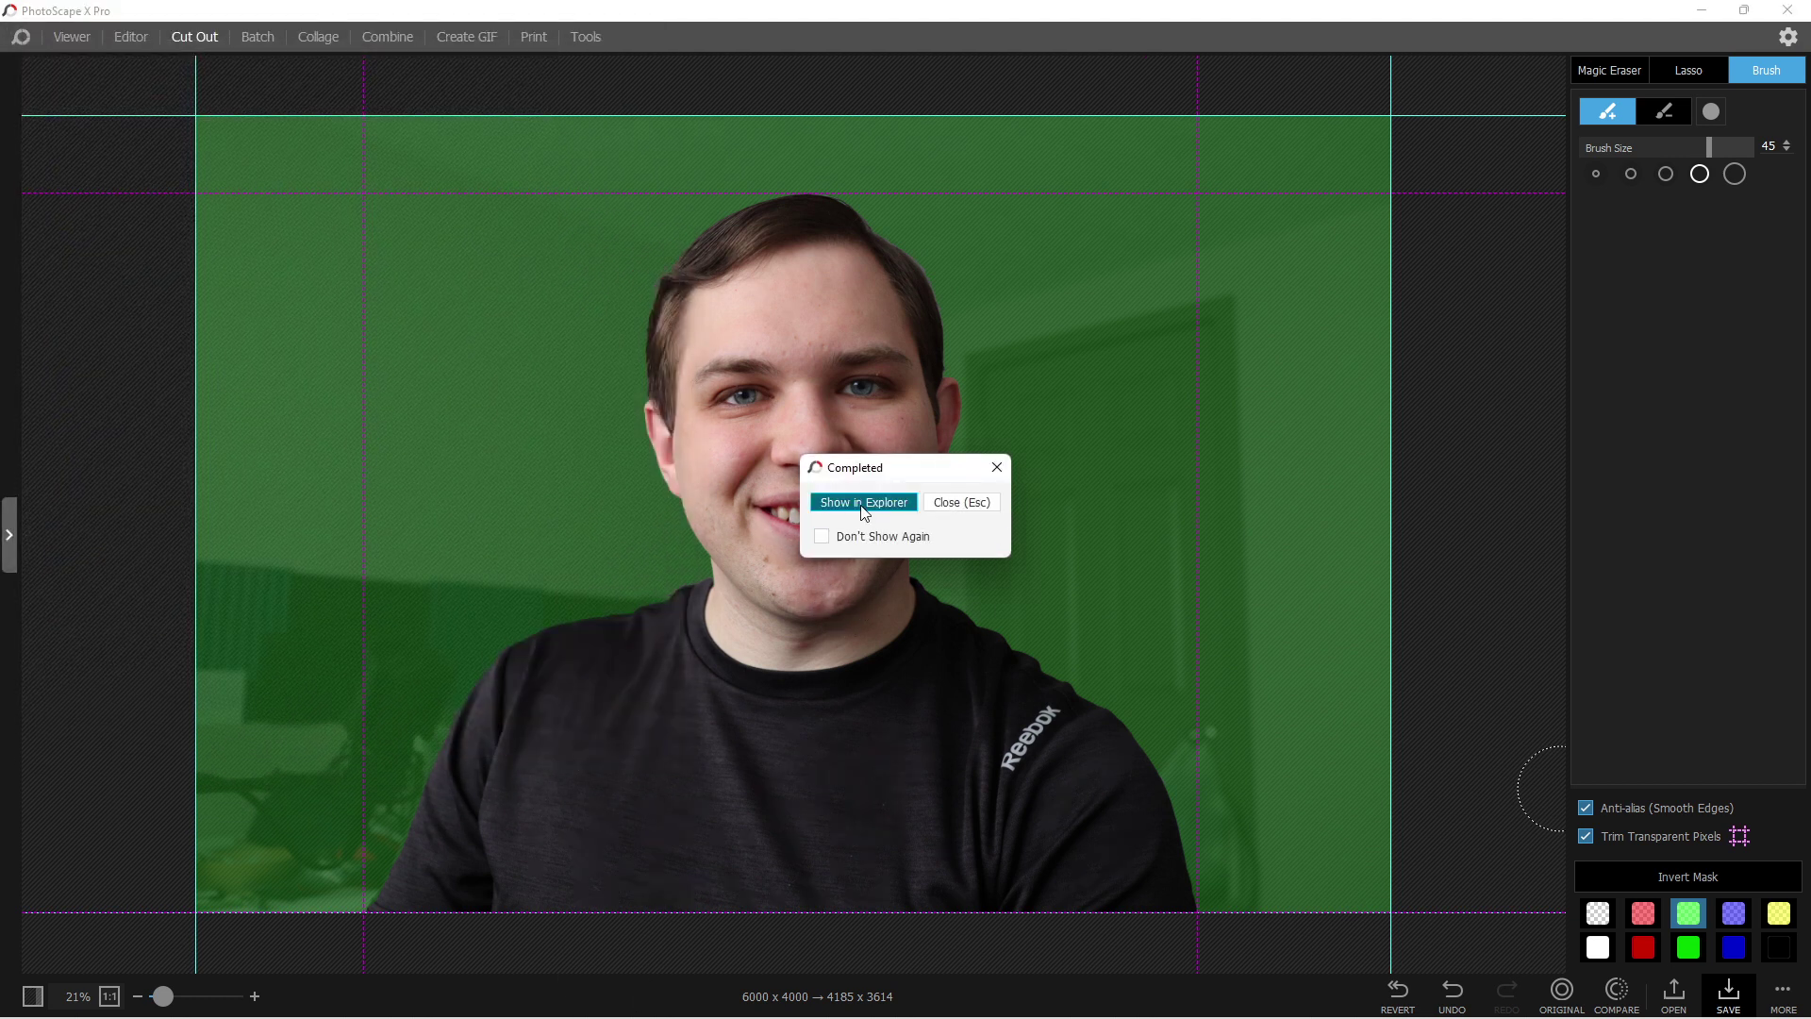
{"action": "left_click", "coordinate": [885, 509]}
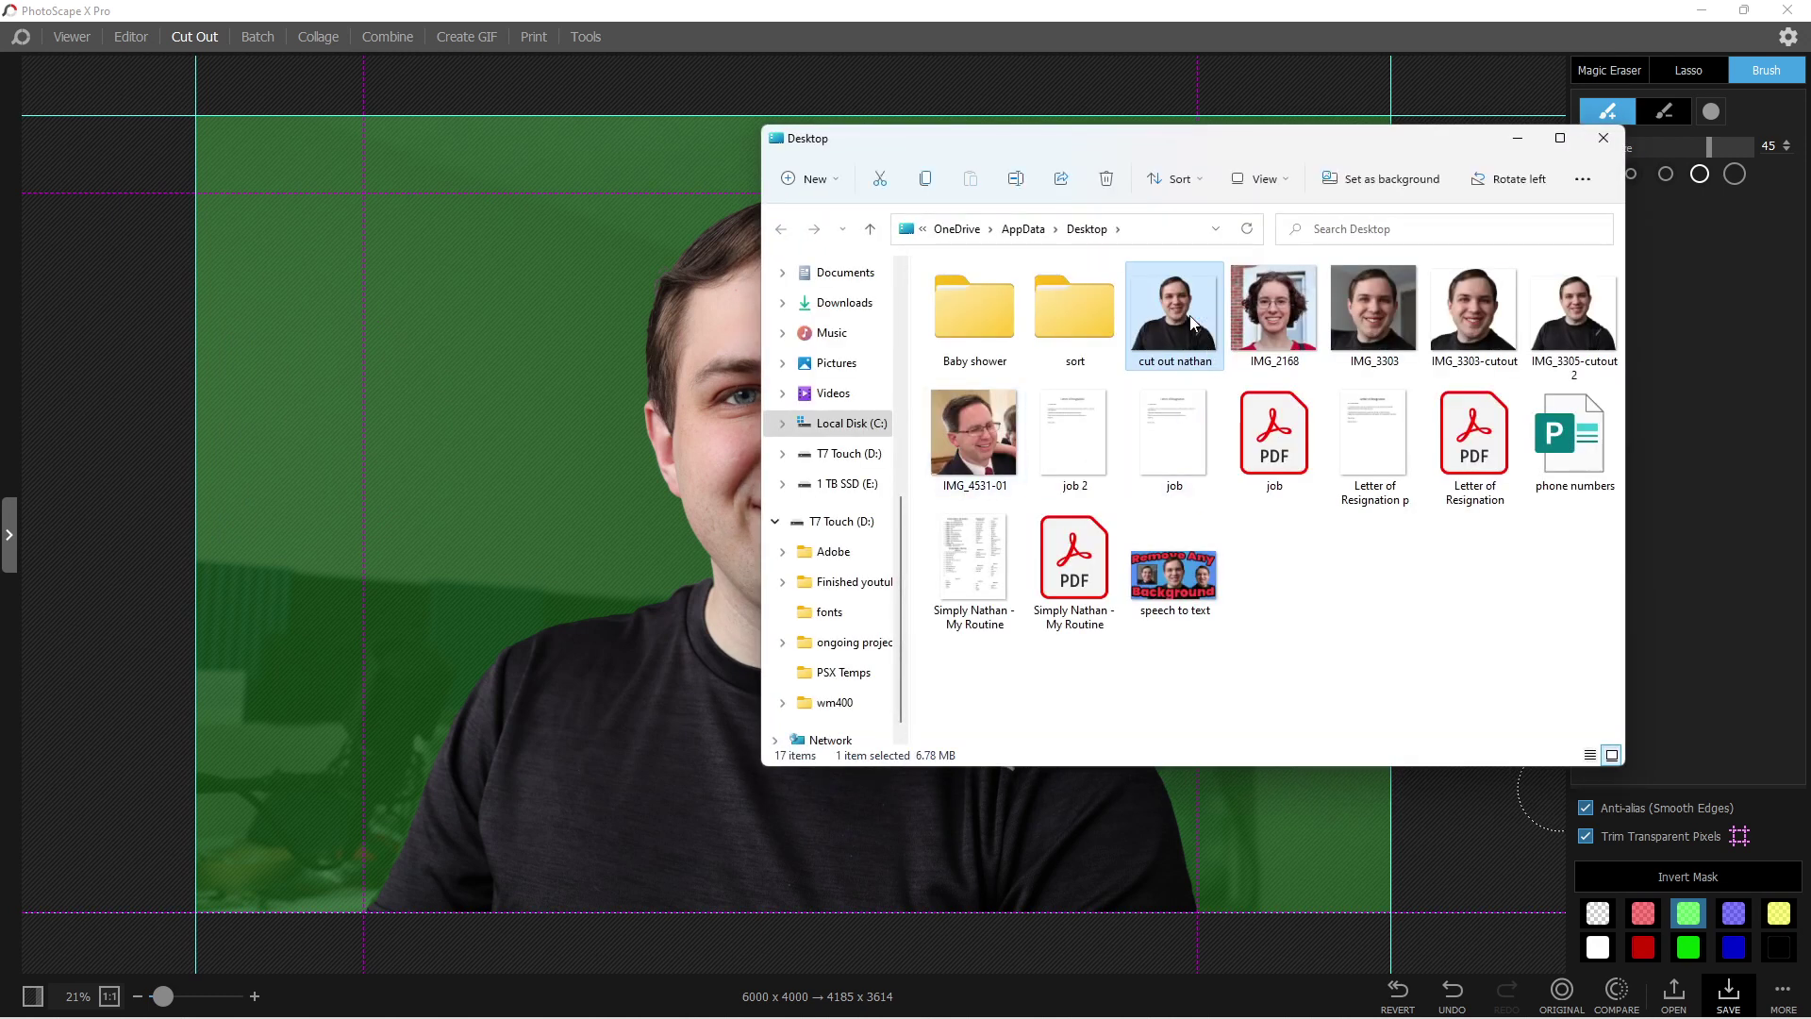
{"action": "left_click", "coordinate": [1518, 138]}
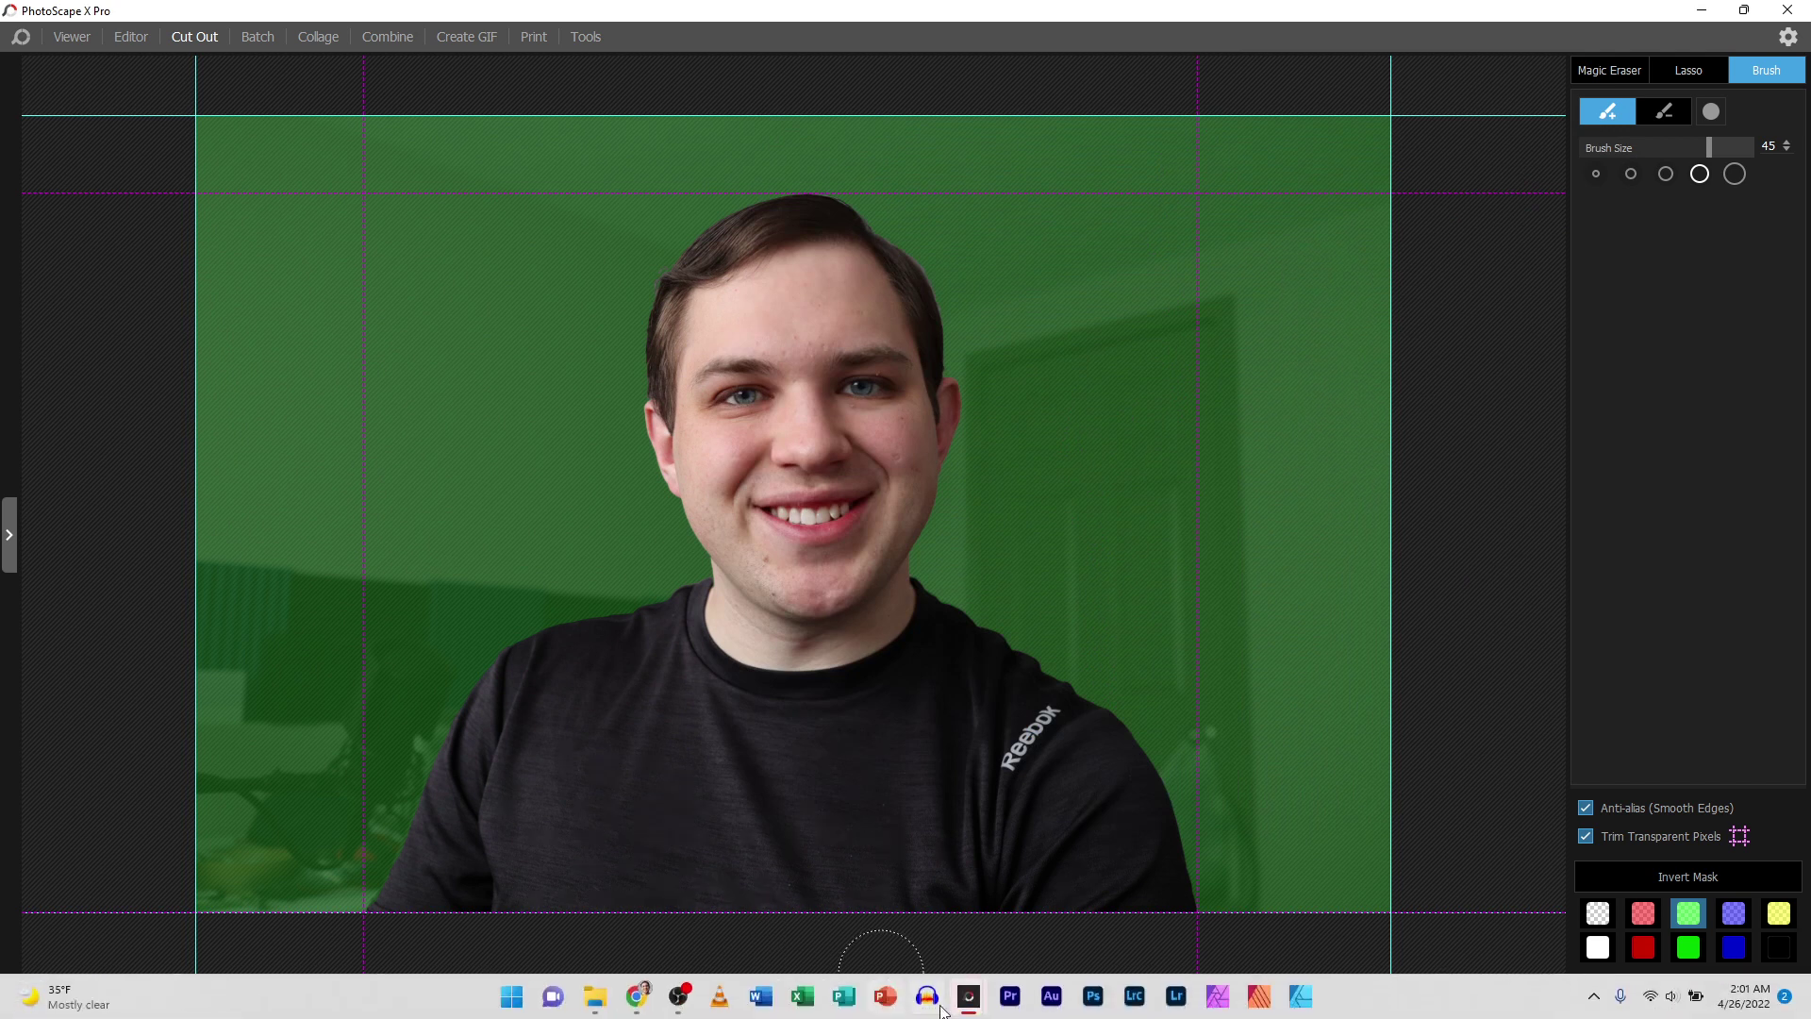
{"action": "mouse_move", "coordinate": [966, 1002]}
{"action": "left_click", "coordinate": [1155, 909]}
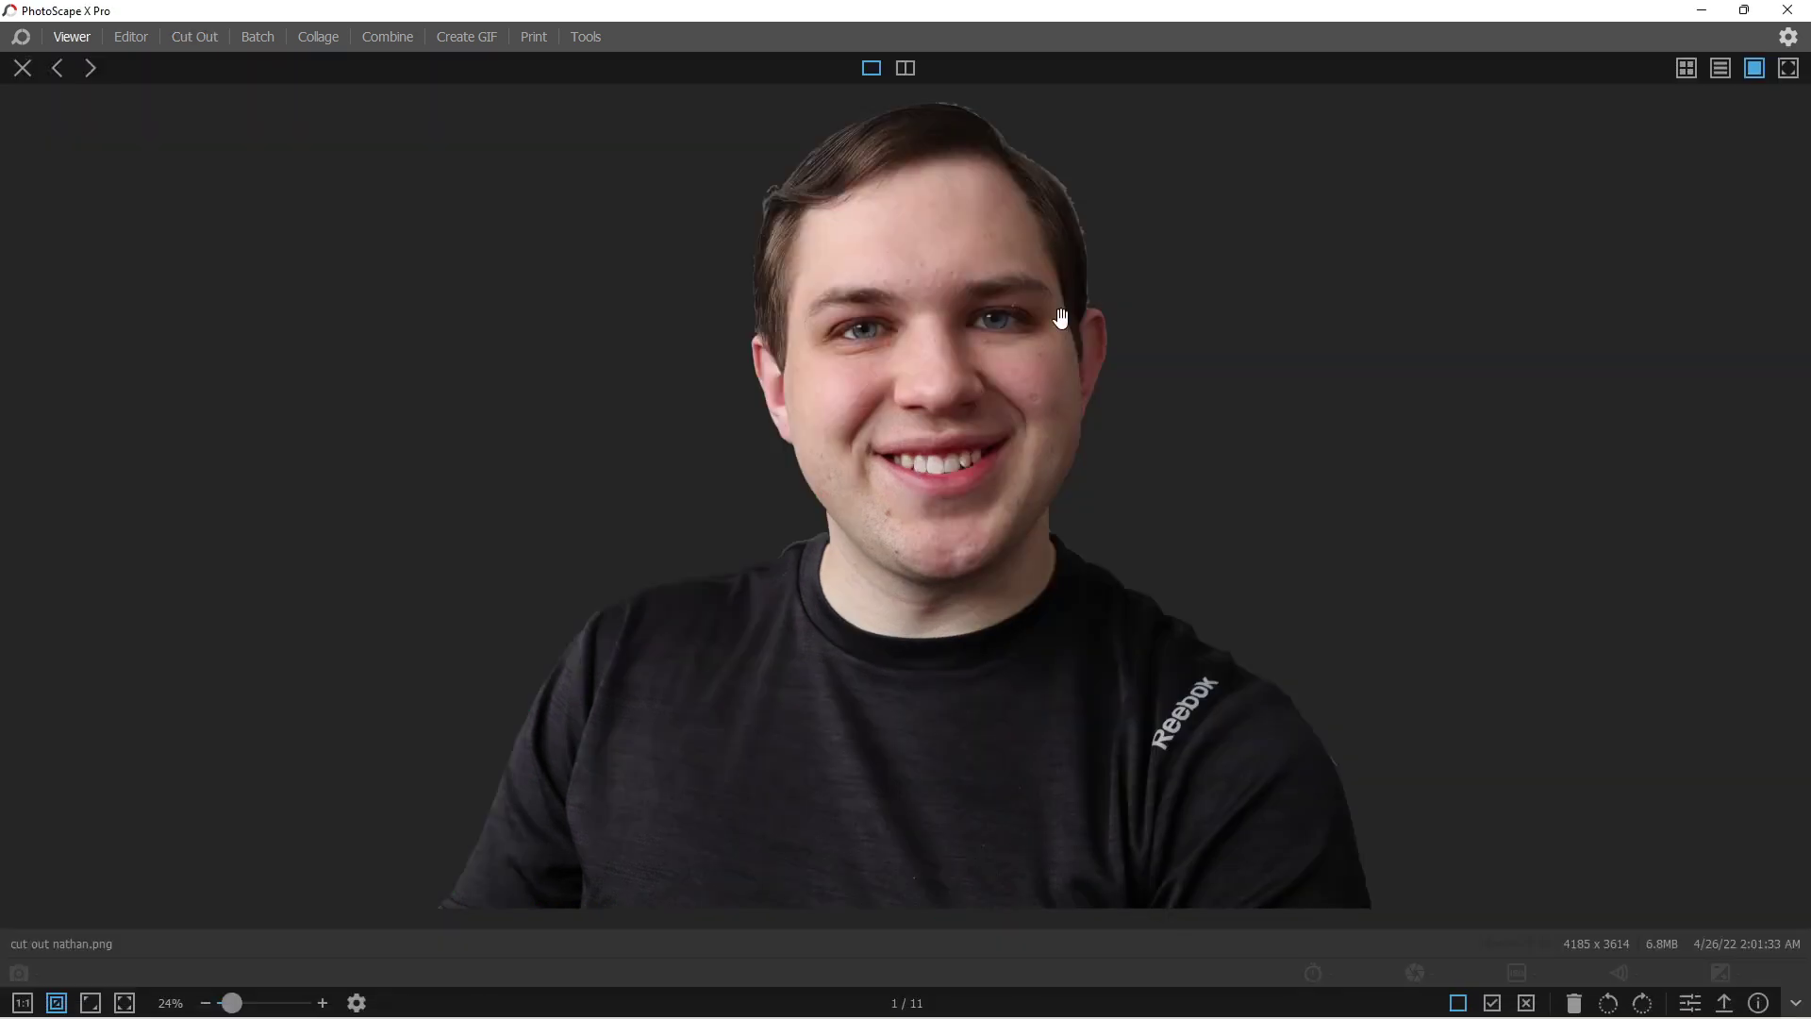
{"action": "left_click_drag", "start_coordinate": [252, 1007], "coordinate": [233, 1011]}
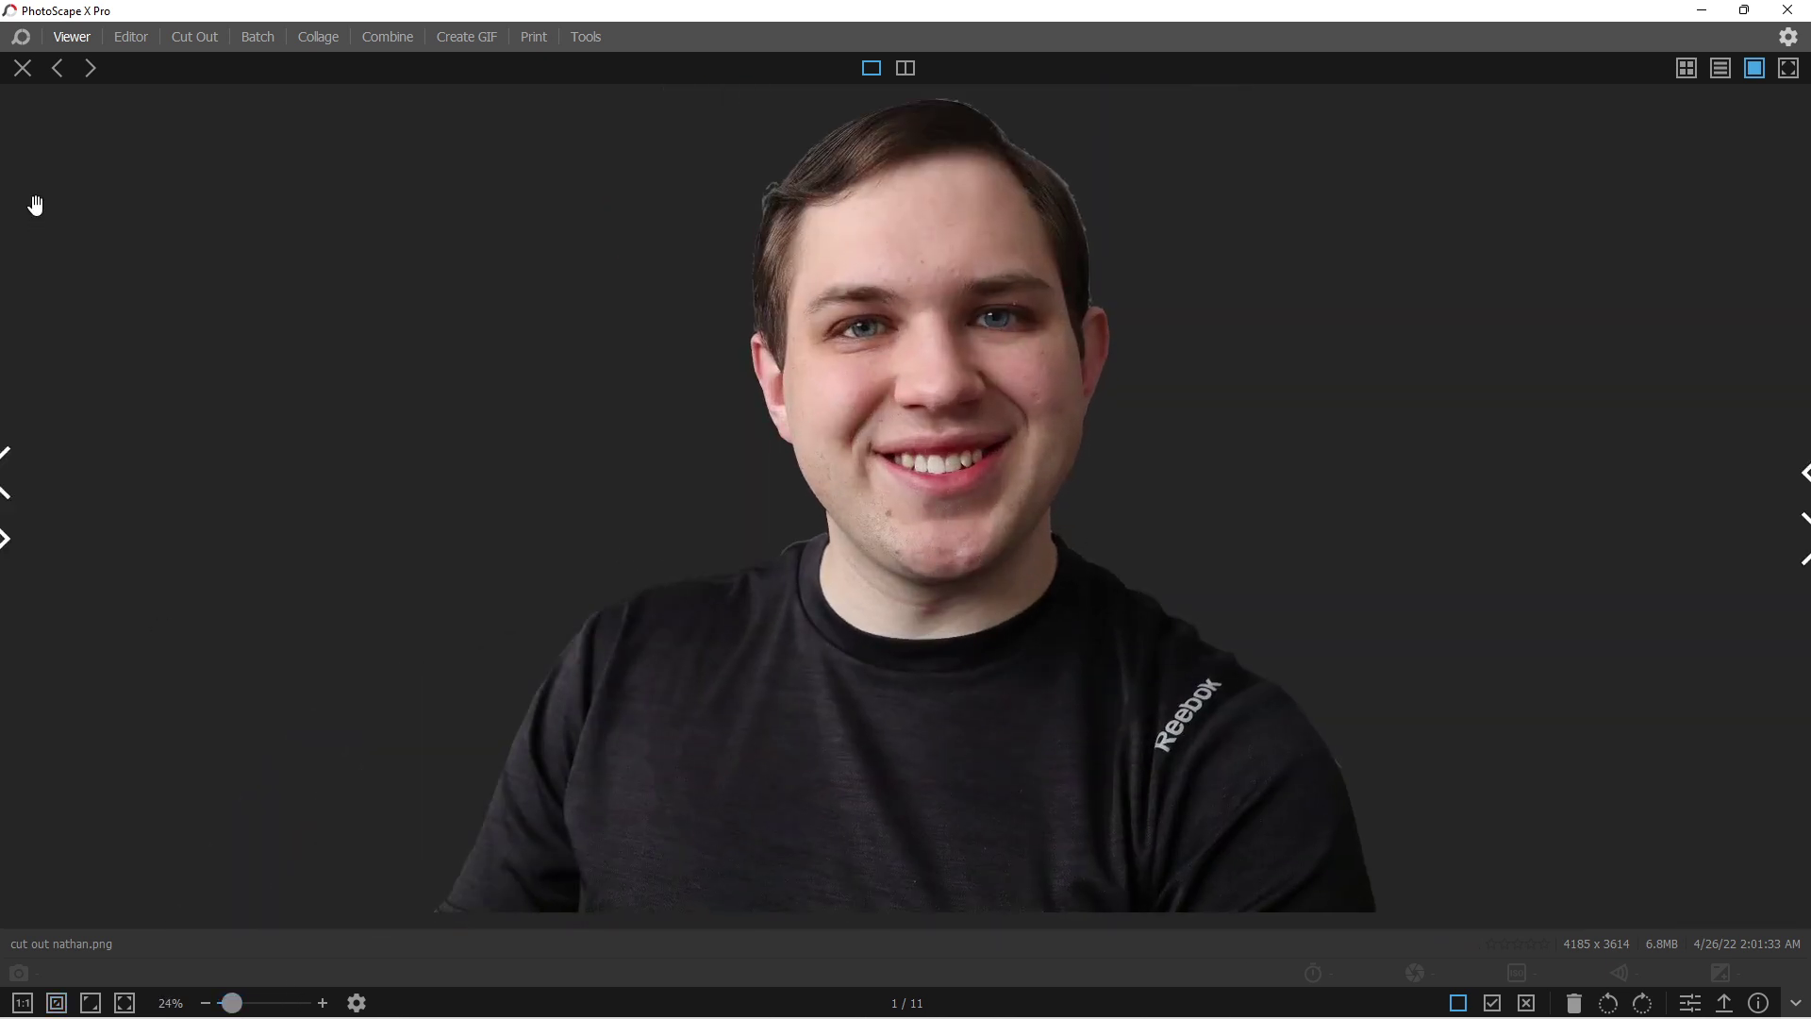
{"action": "left_click", "coordinate": [1779, 10]}
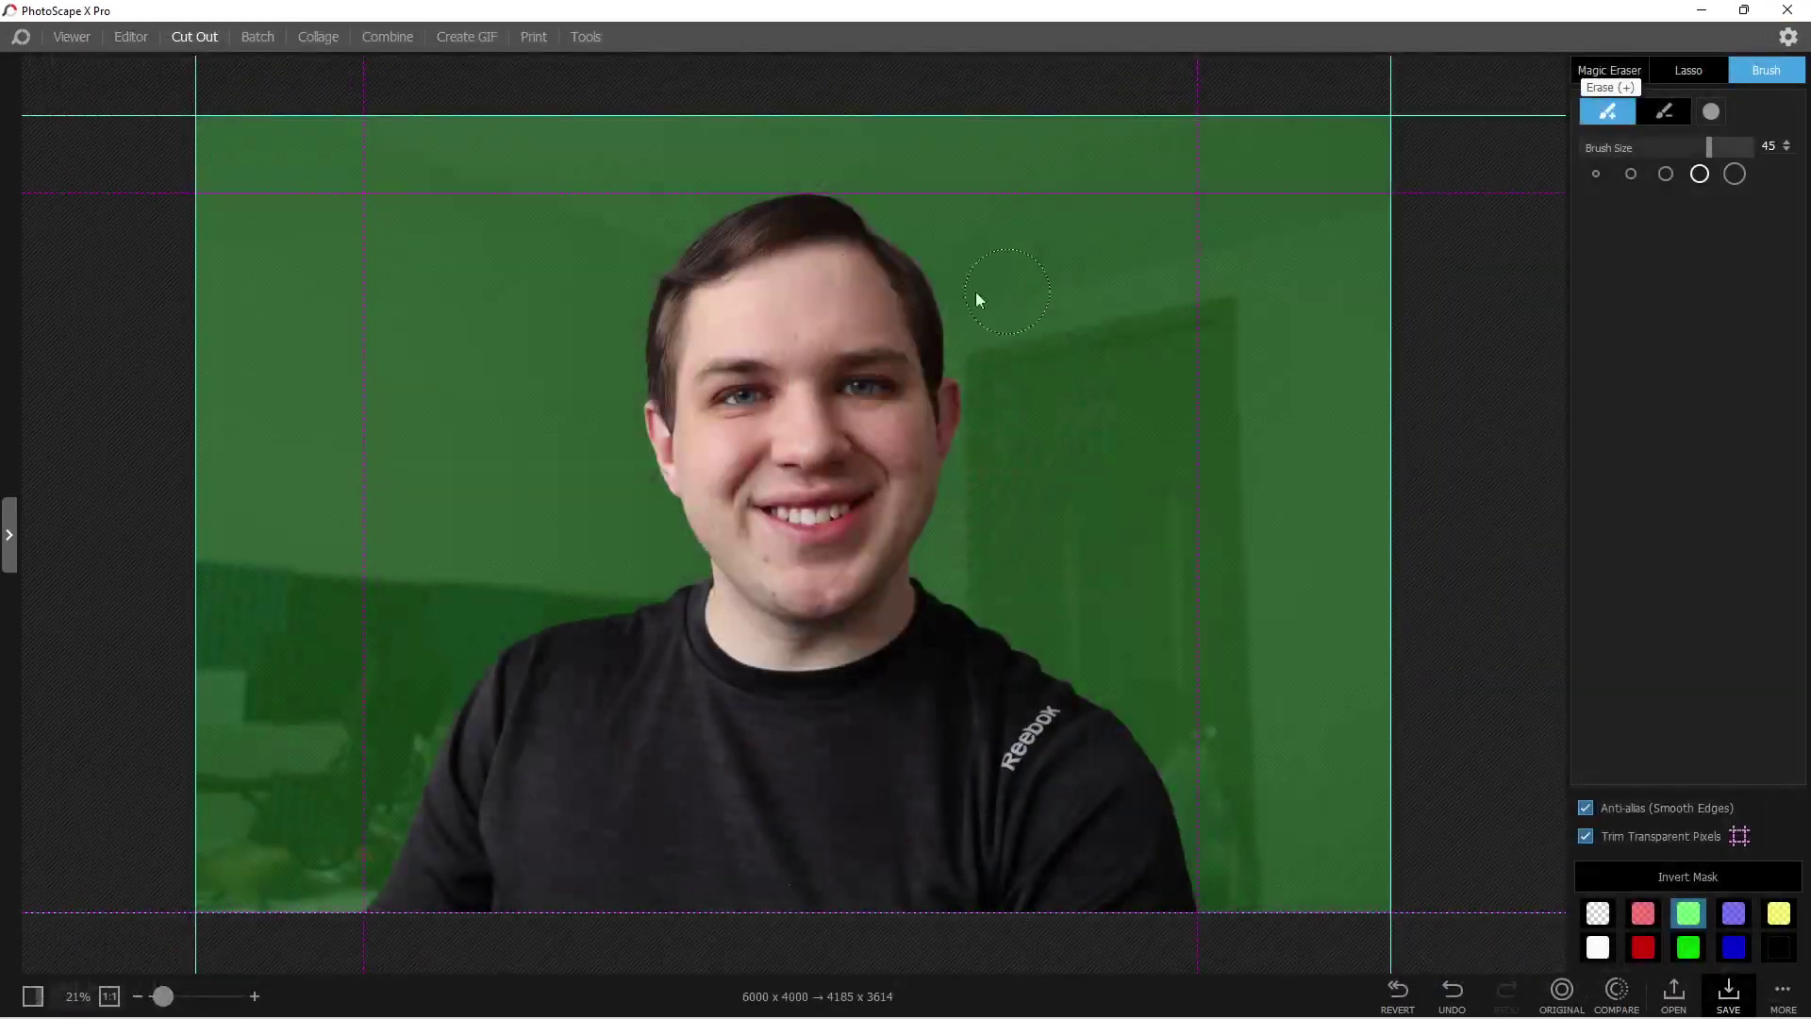
- In the Editor, nudge the large centre cut-out portrait on the thumbnail slightly down-left
{"action": "left_click", "coordinate": [132, 37]}
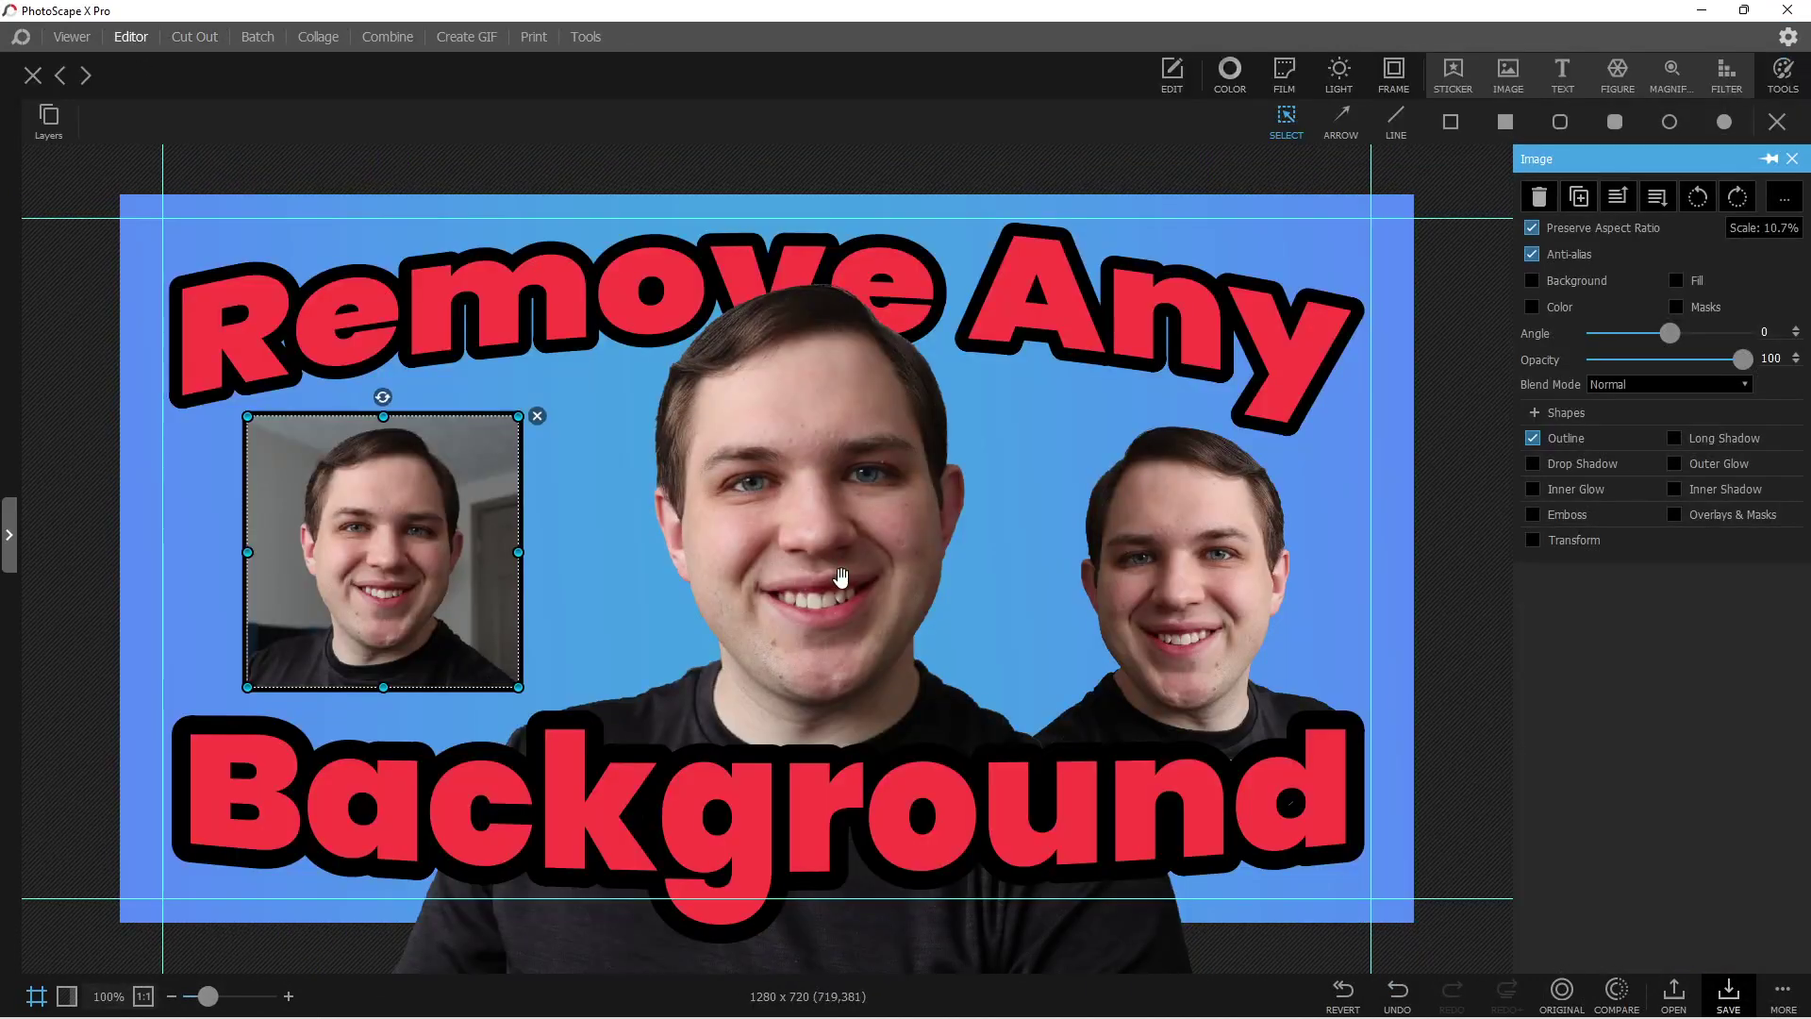
{"action": "mouse_move", "coordinate": [798, 528]}
{"action": "left_mouse_down"}
{"action": "mouse_move", "coordinate": [796, 578]}
{"action": "mouse_move", "coordinate": [751, 549]}
{"action": "mouse_move", "coordinate": [810, 528]}
{"action": "left_mouse_up"}
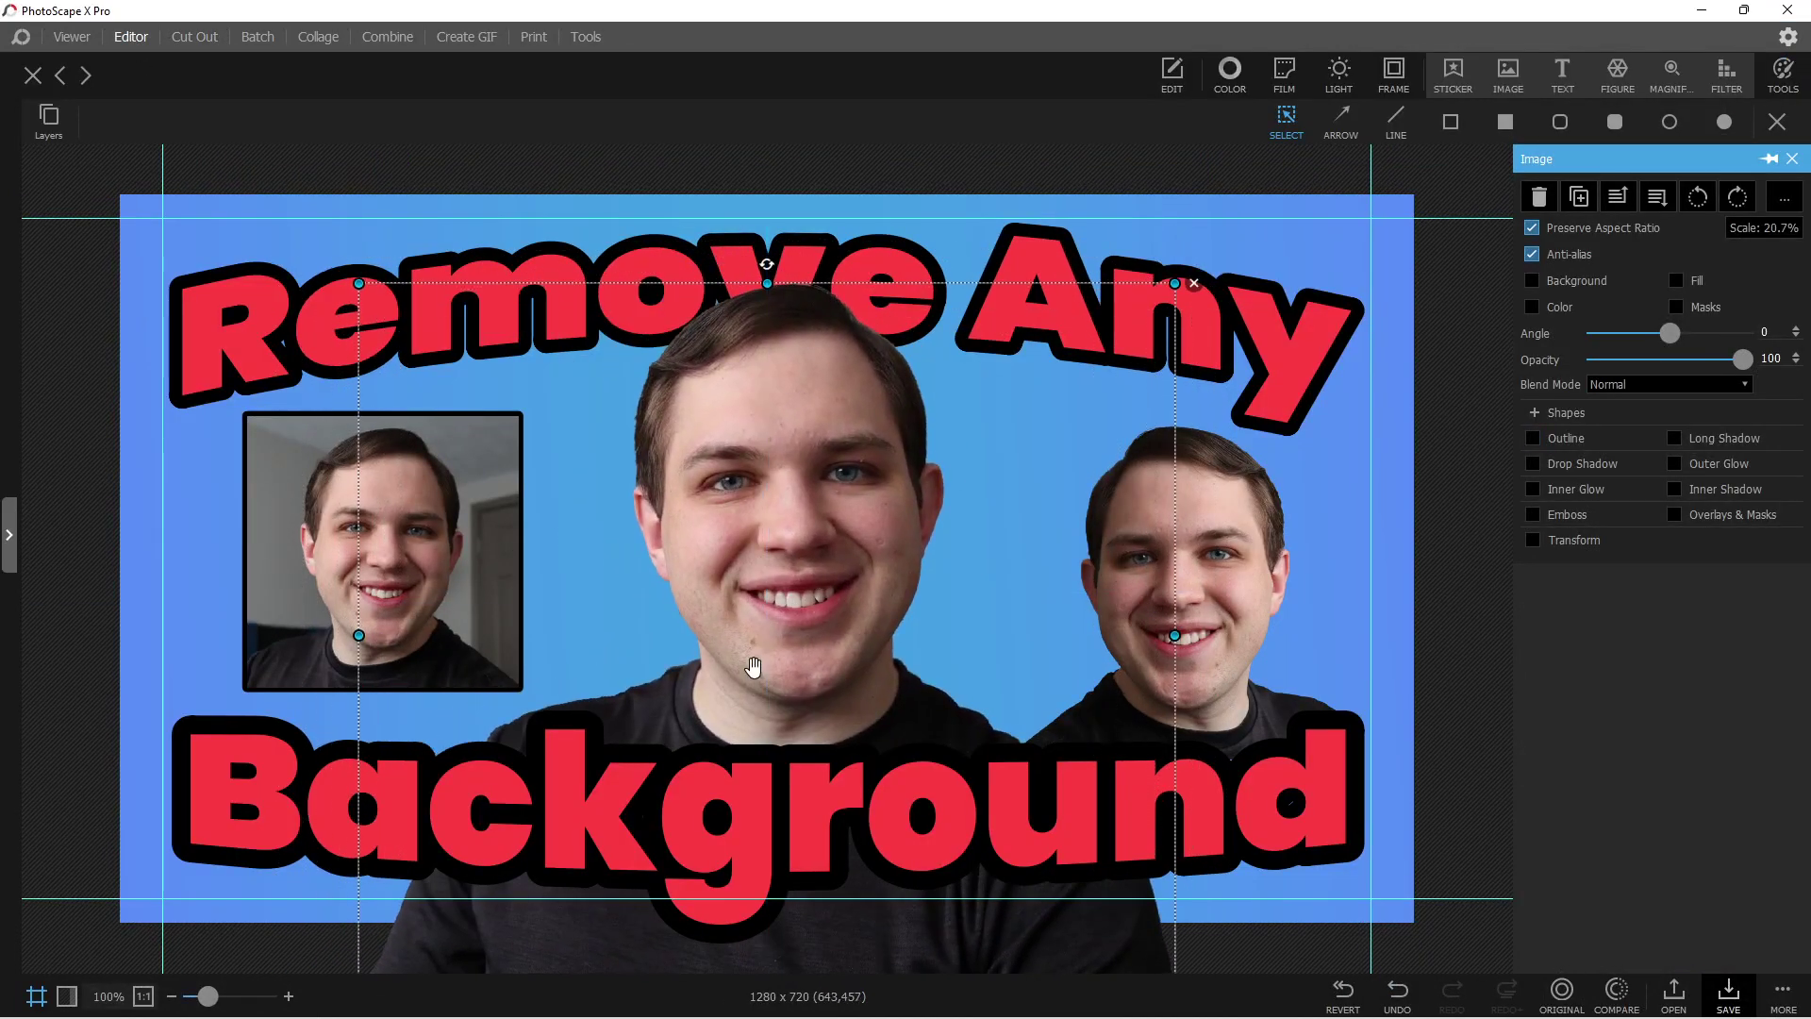
{"action": "left_click_drag", "start_coordinate": [203, 999], "coordinate": [193, 1000]}
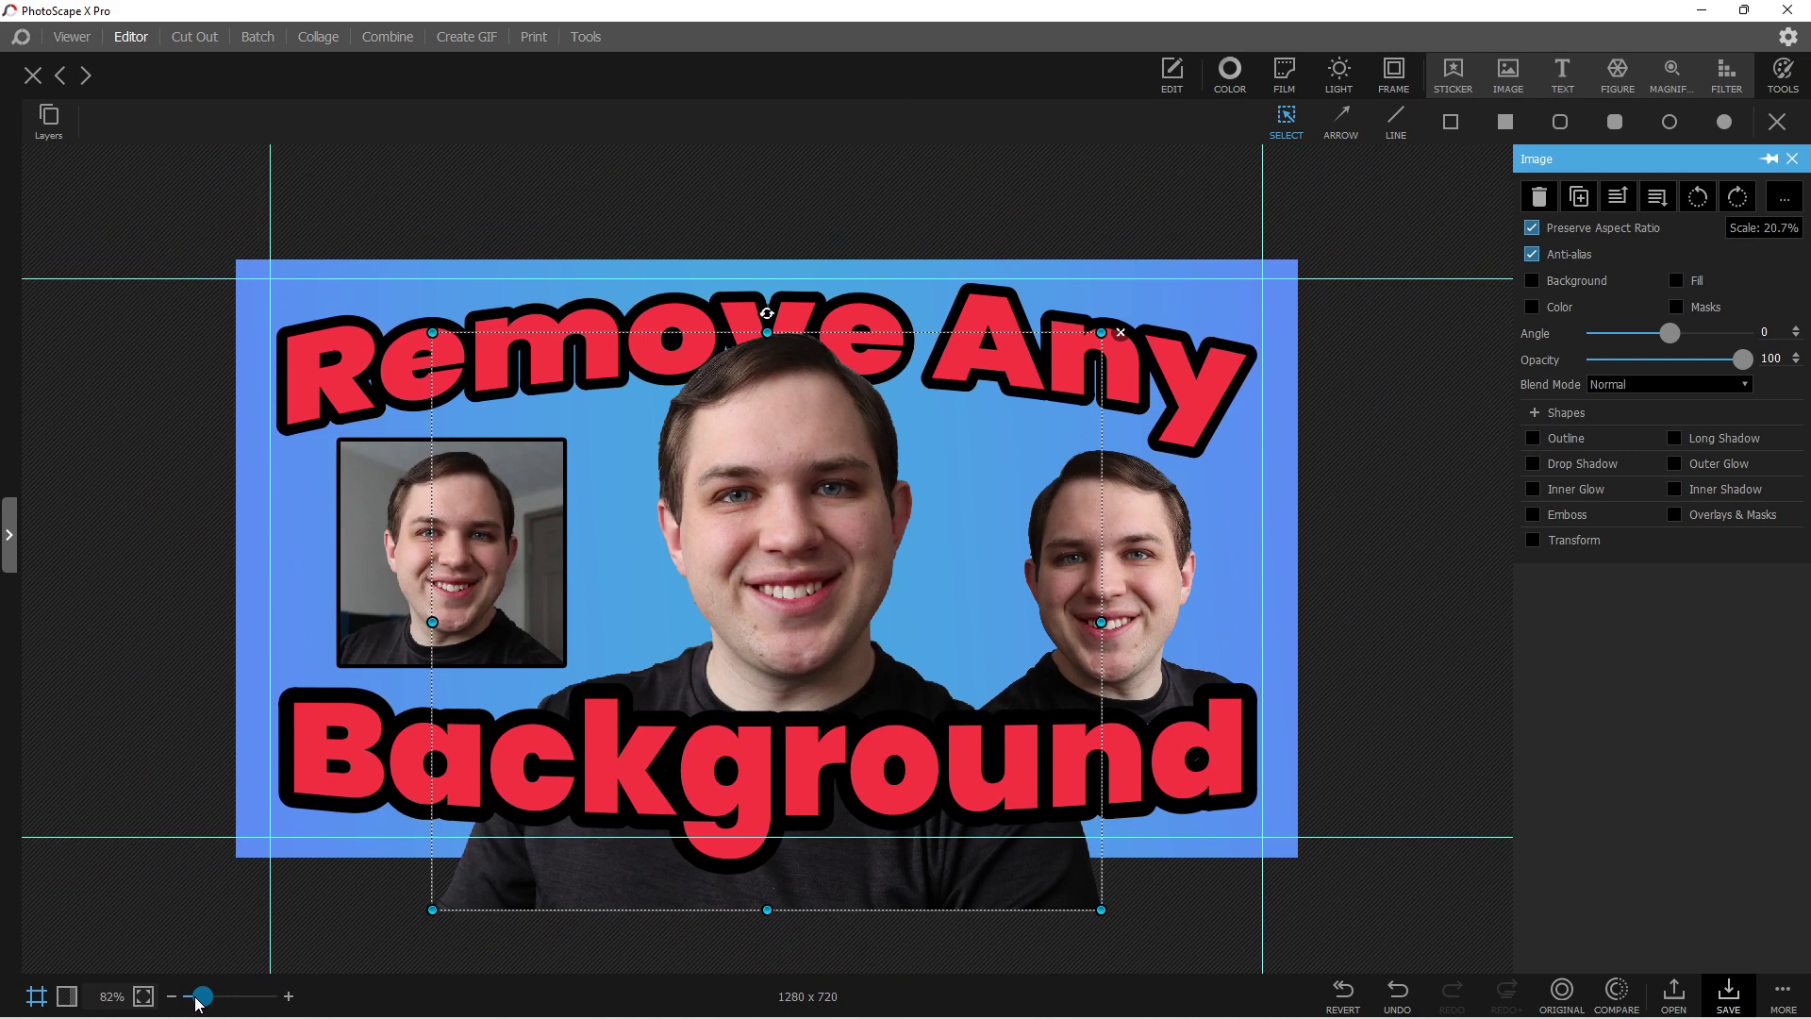
{"action": "left_click_drag", "start_coordinate": [752, 580], "coordinate": [747, 597]}
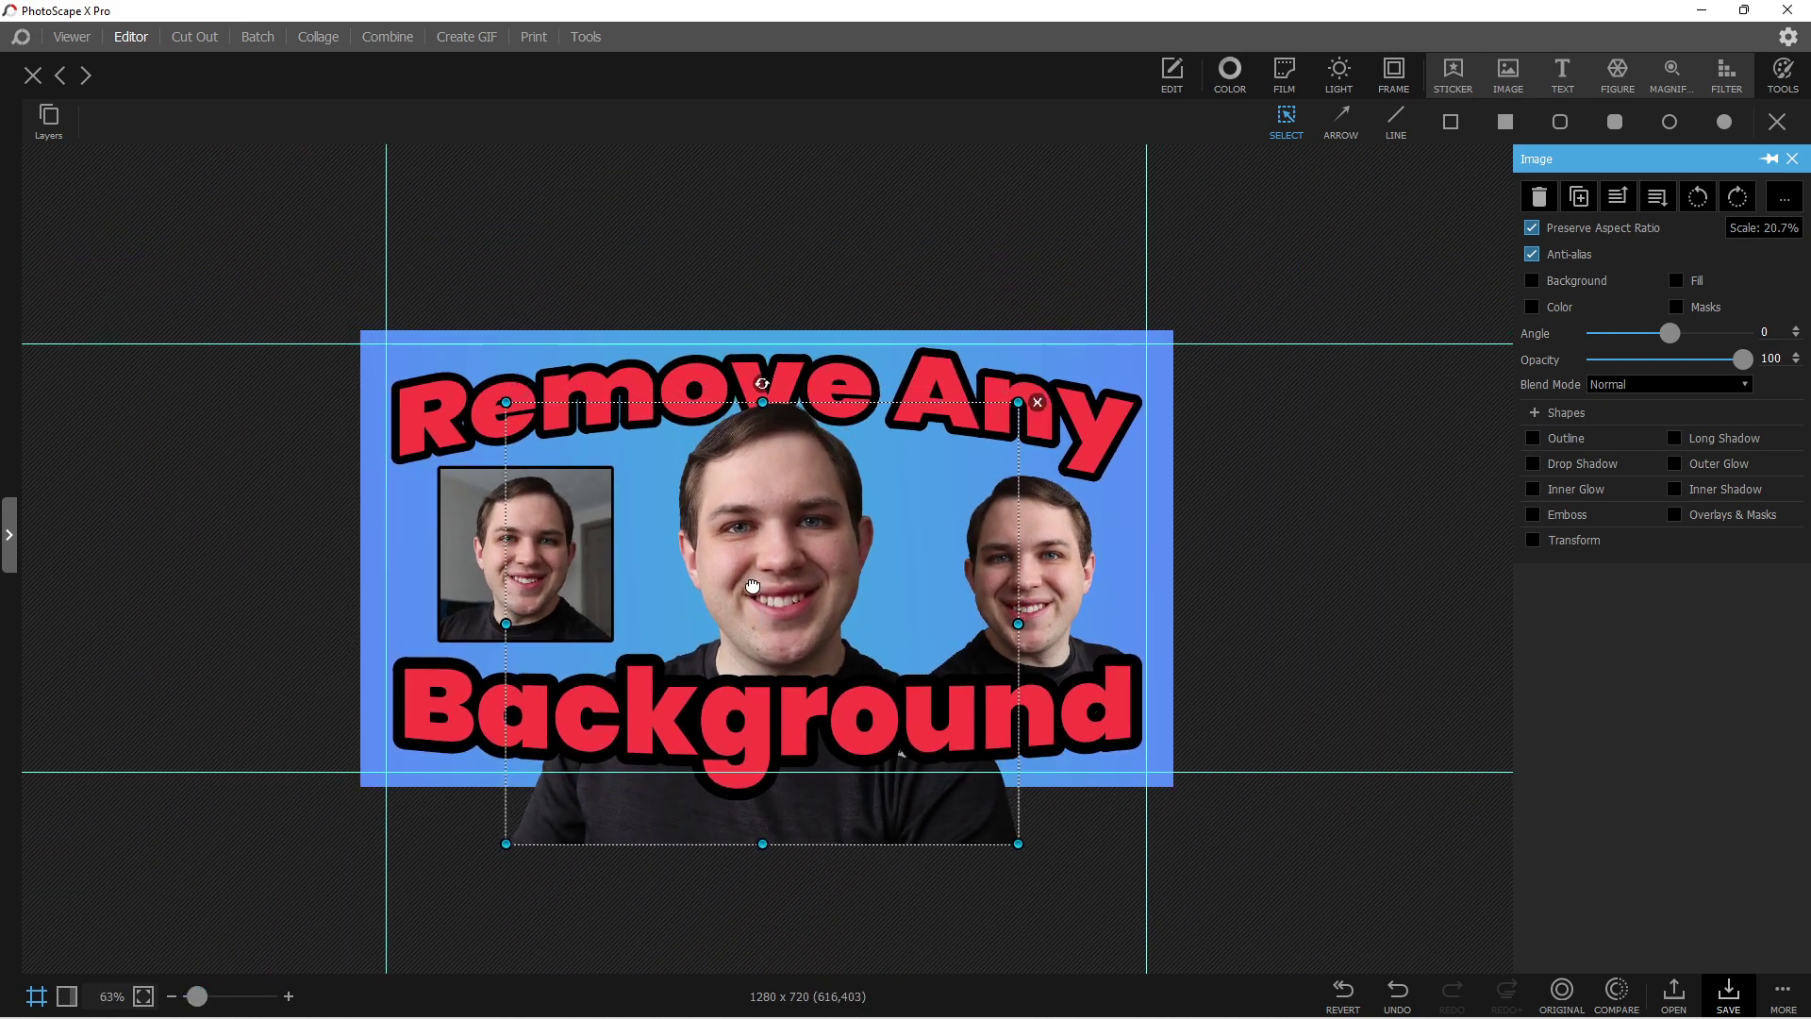
{"action": "left_click", "coordinate": [1594, 996]}
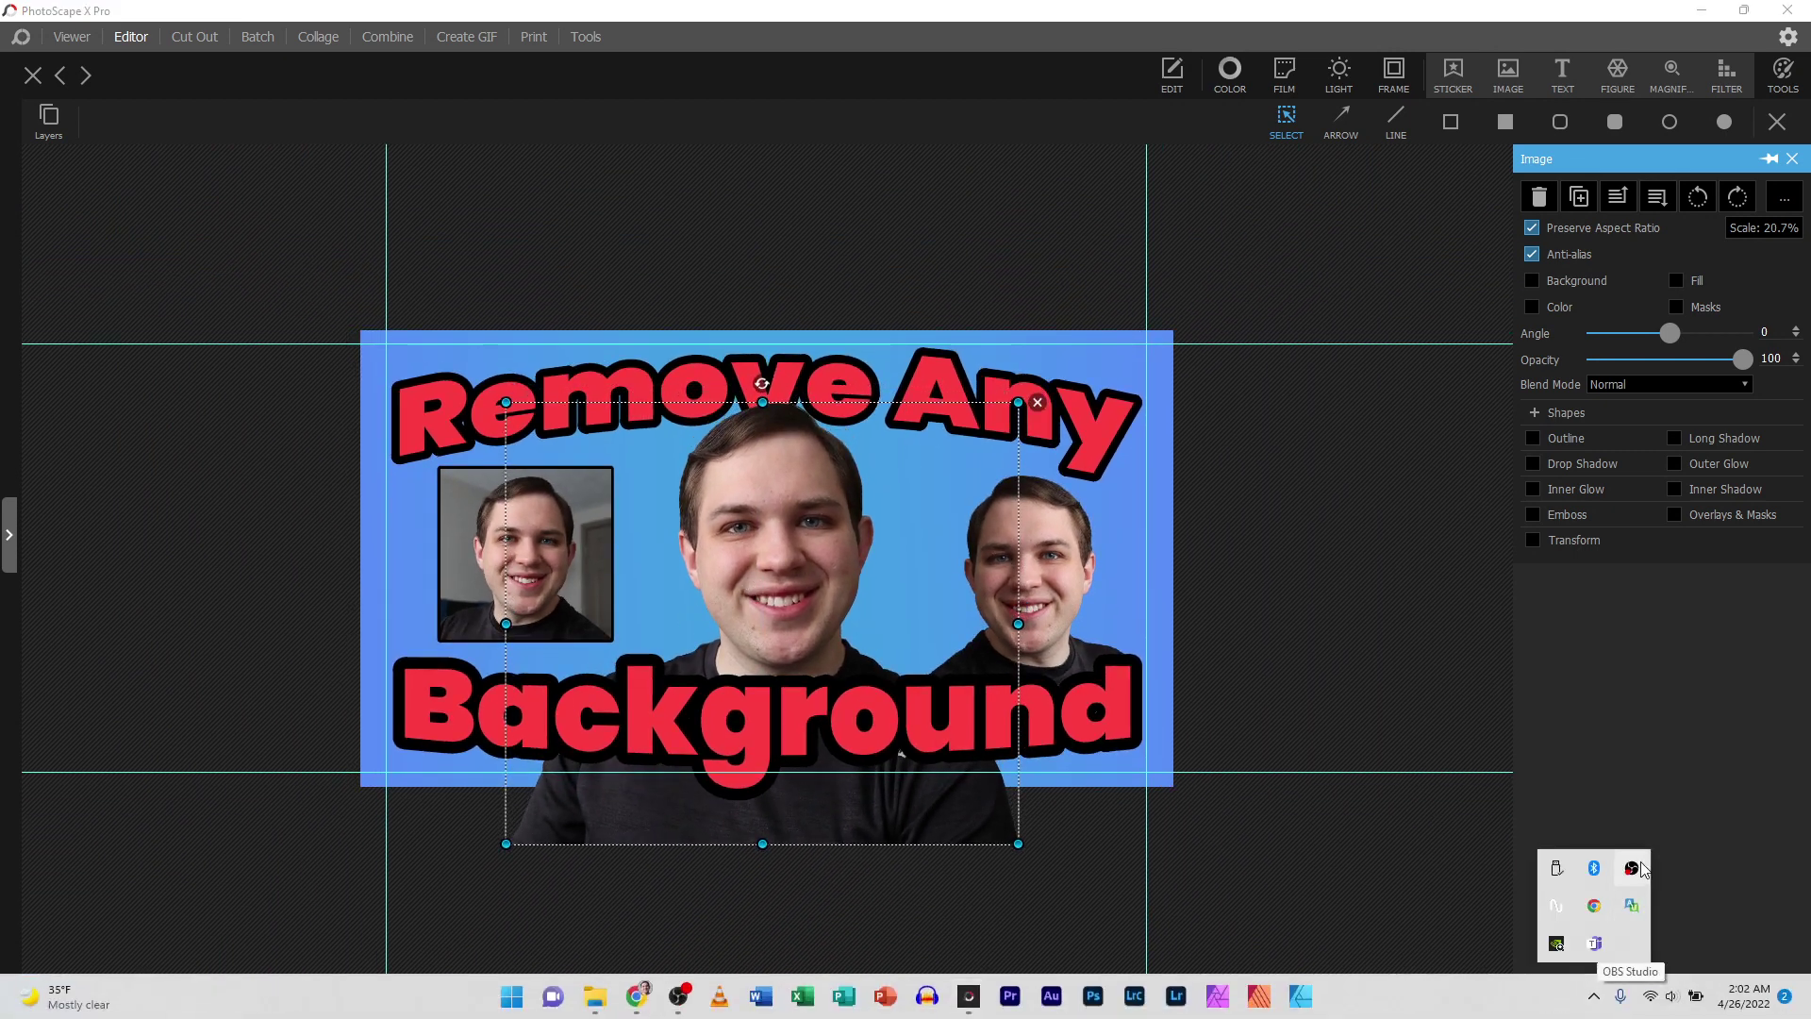